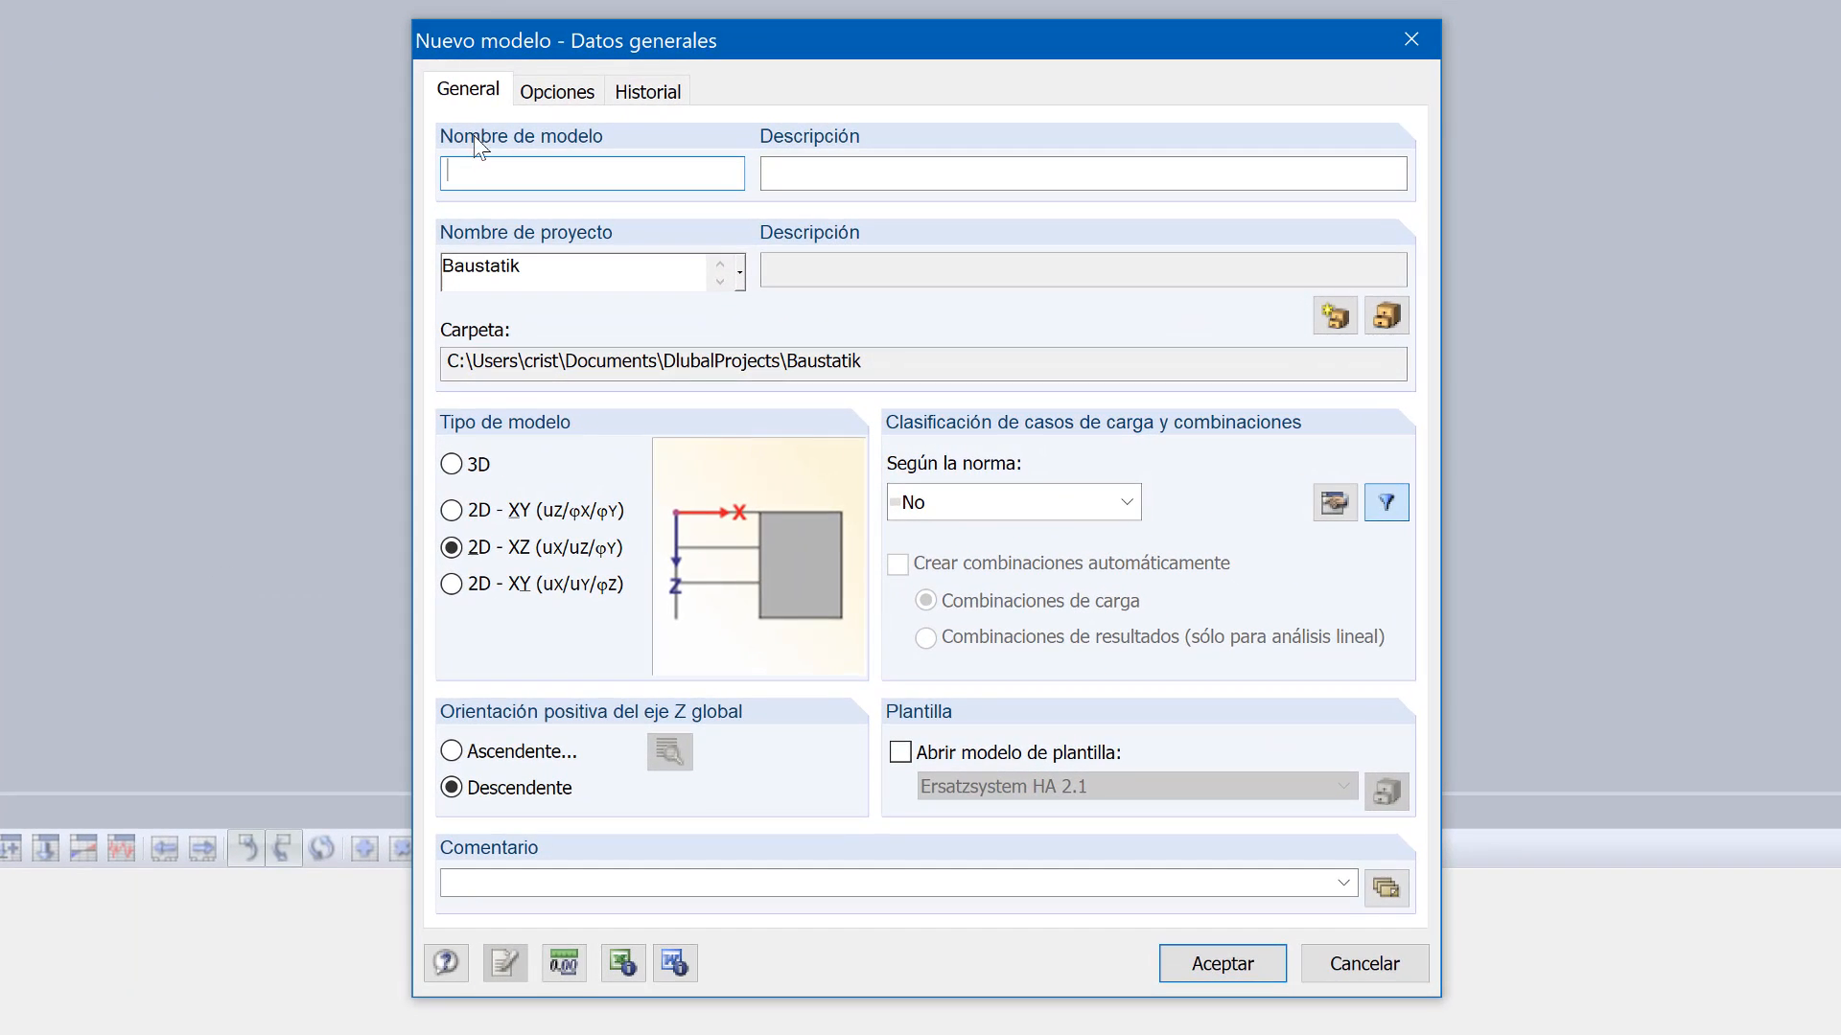
Step: Create the 2D-XZ model named "Ejemplo Hiperestático 1" with the positive global Z axis set to Descendente and the load standard to No
click(490, 176)
text(Ejemplo Hiperestático 1)
click(455, 760)
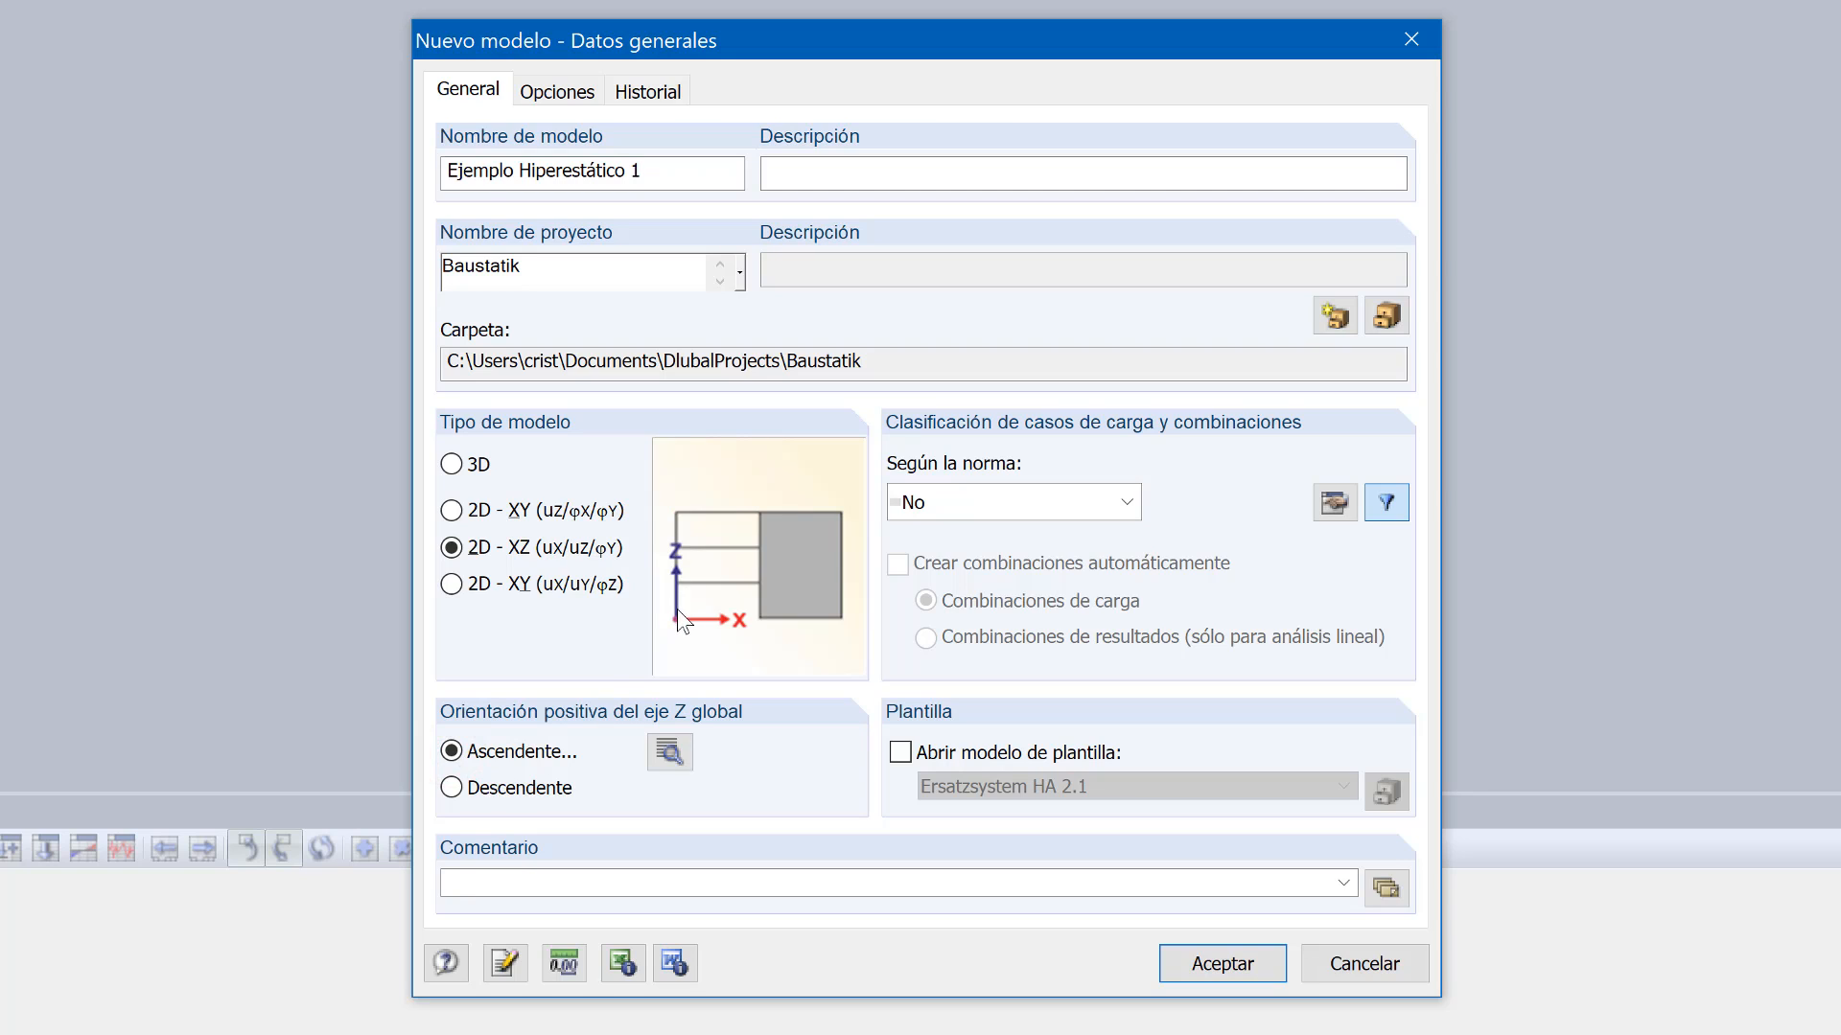
click(451, 788)
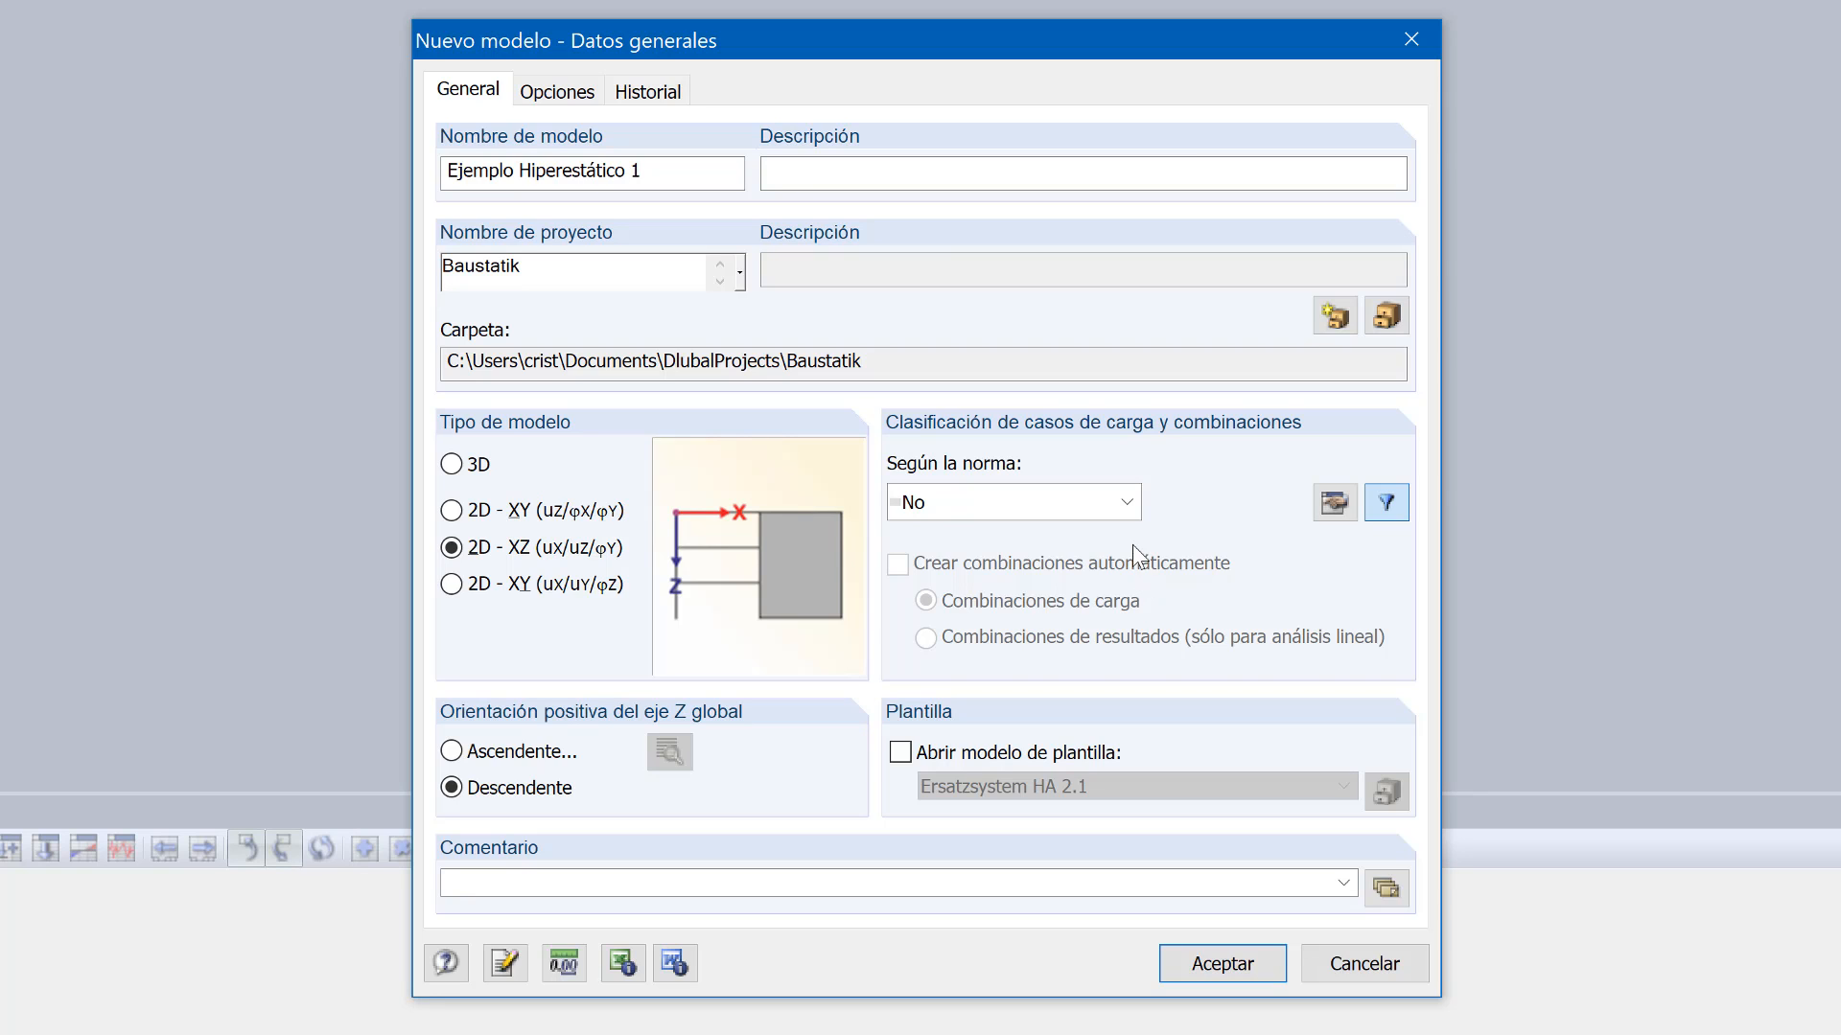
click(1126, 503)
drag(1263, 671, 1254, 786)
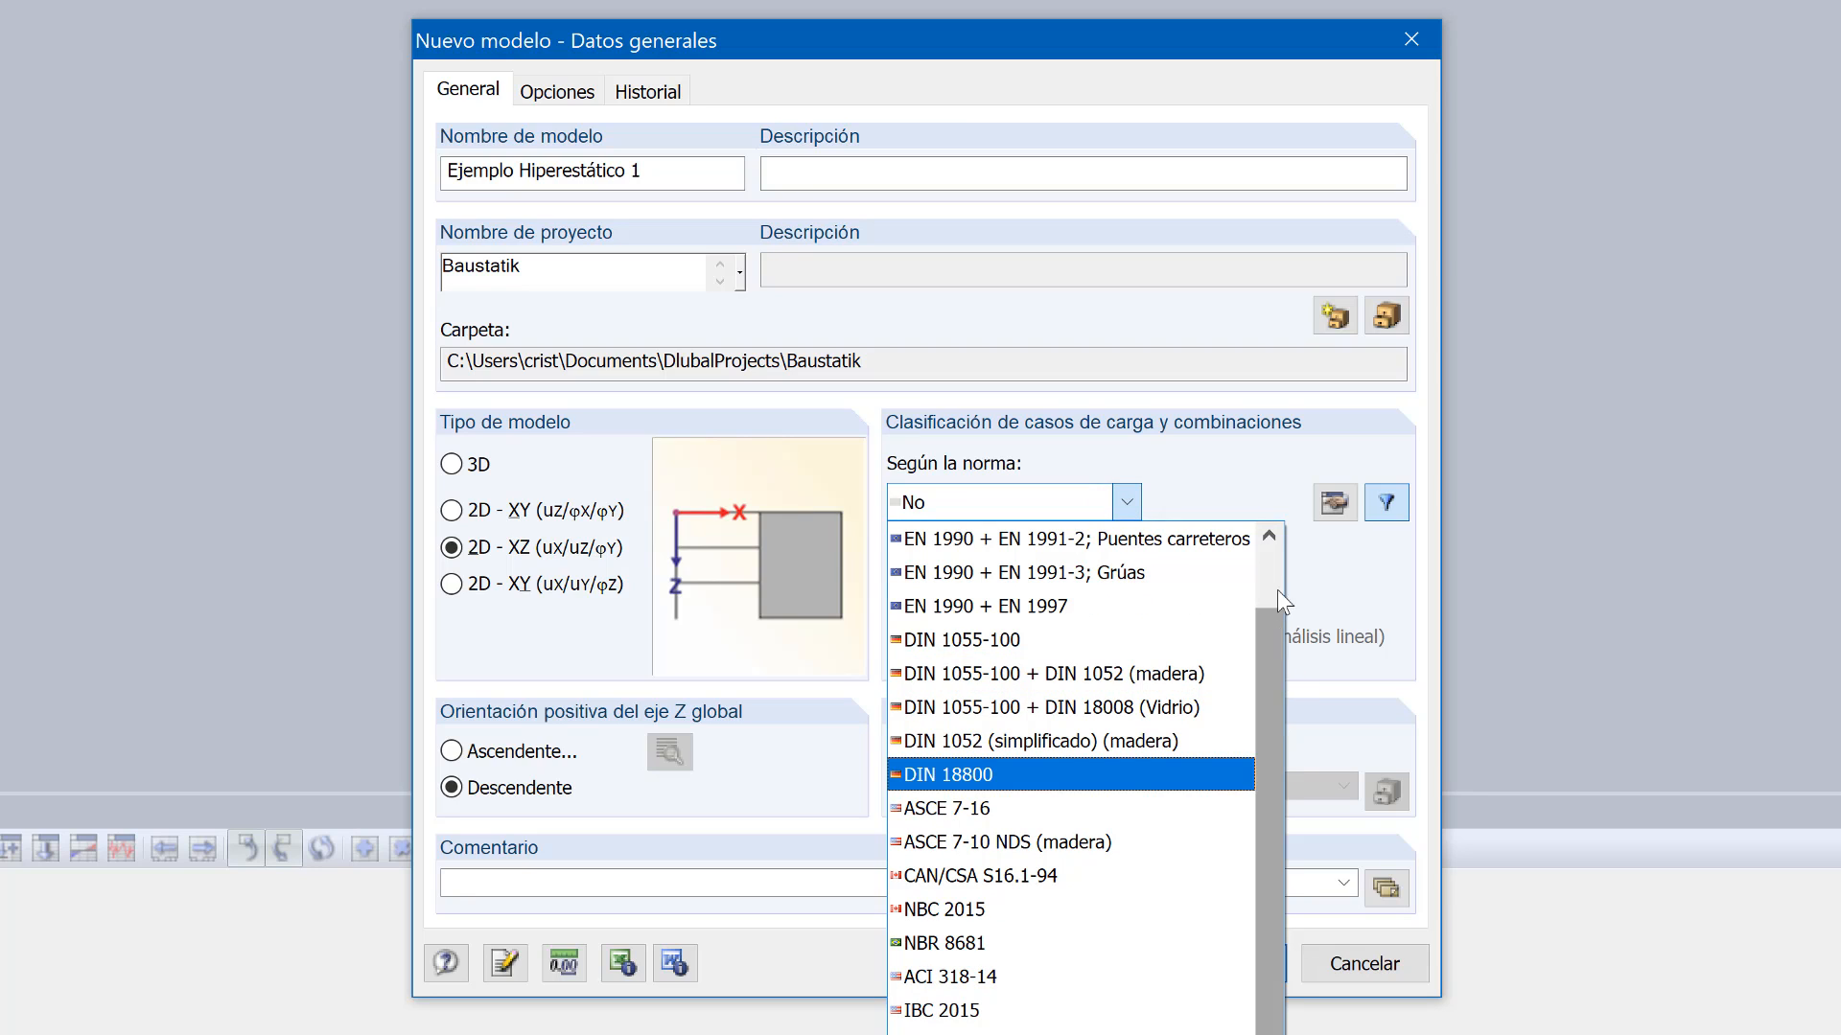
click(1126, 502)
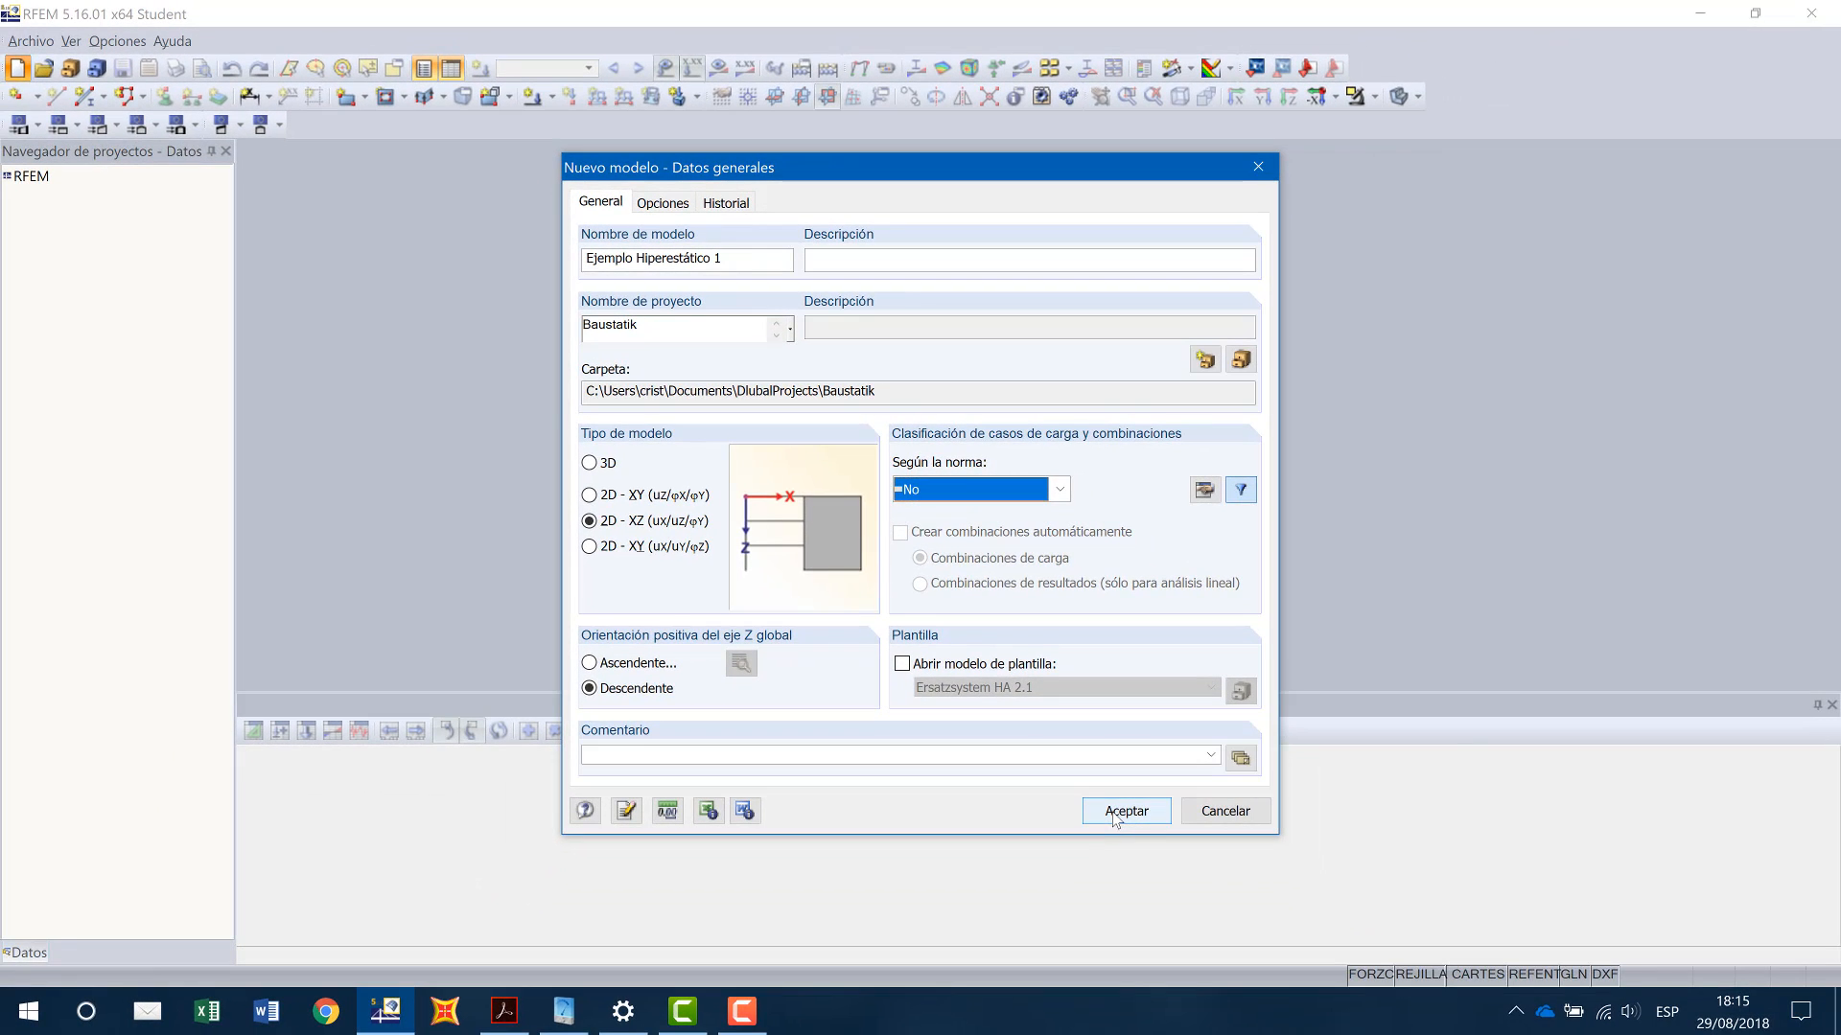
click(1115, 813)
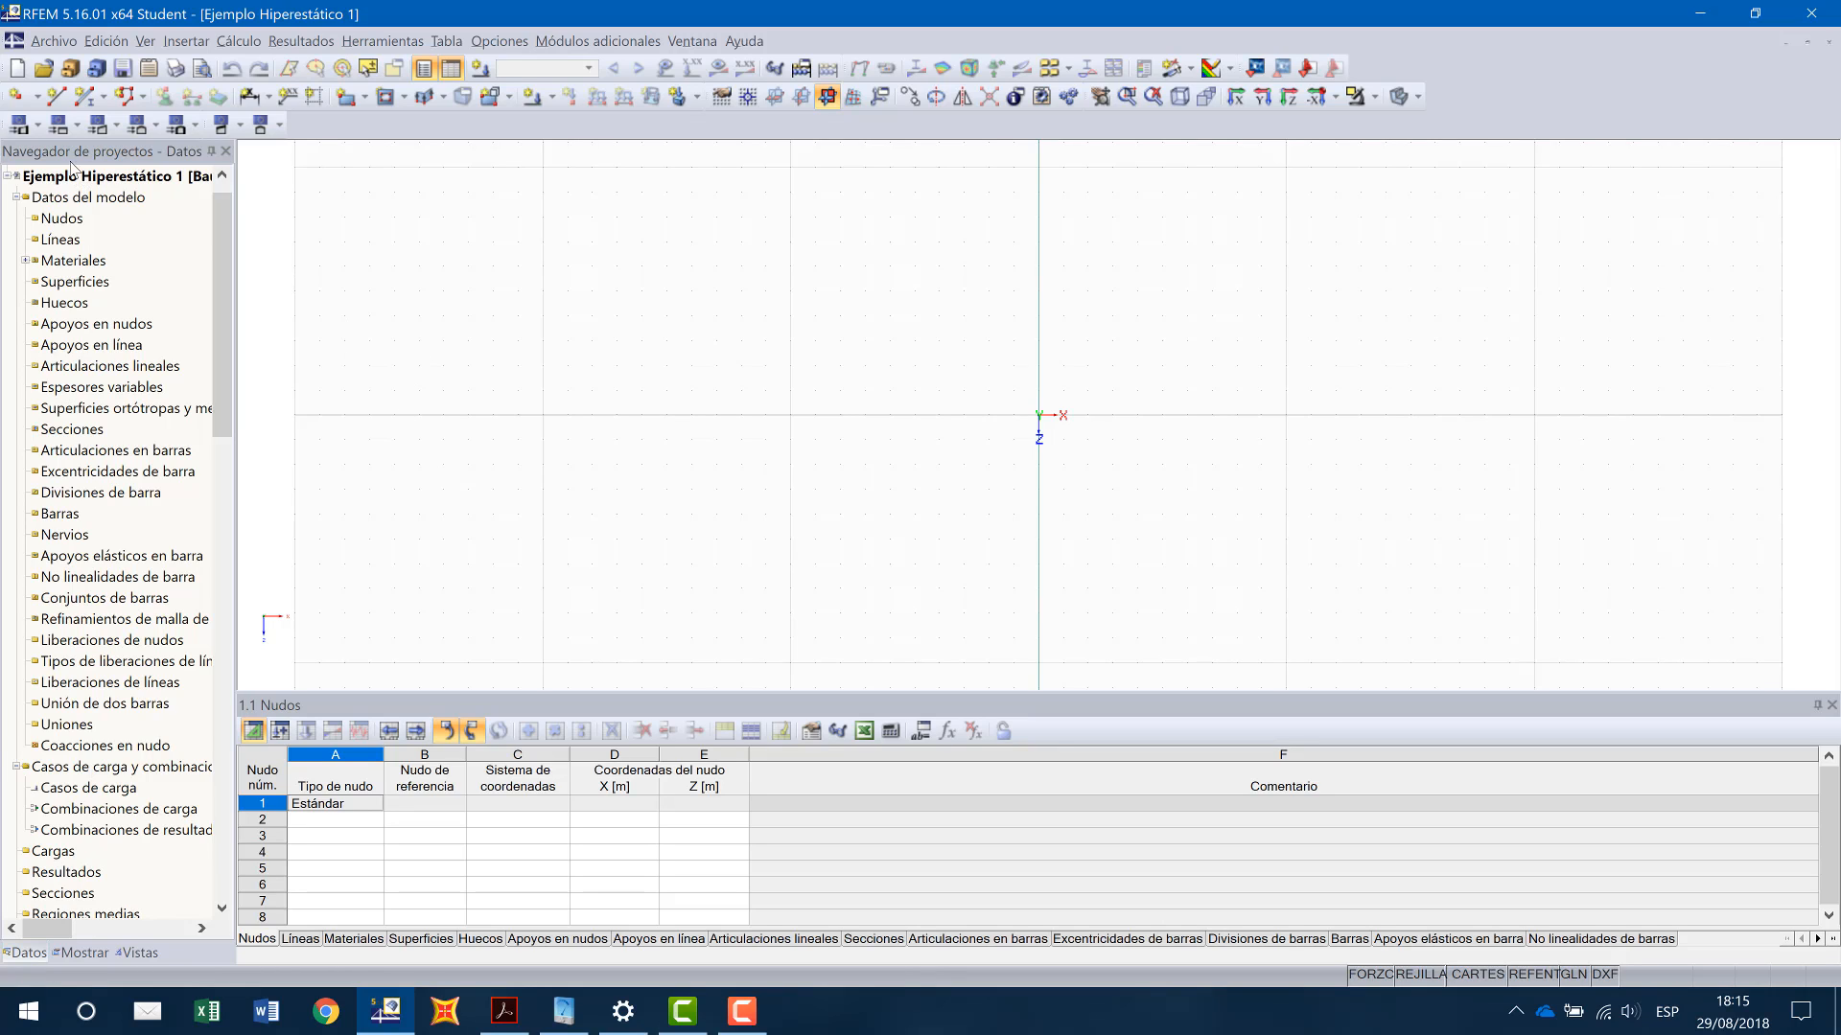
Step: Place two standard nodes, at X 0, Z 0 and at X 3, Z 0 m
click(16, 97)
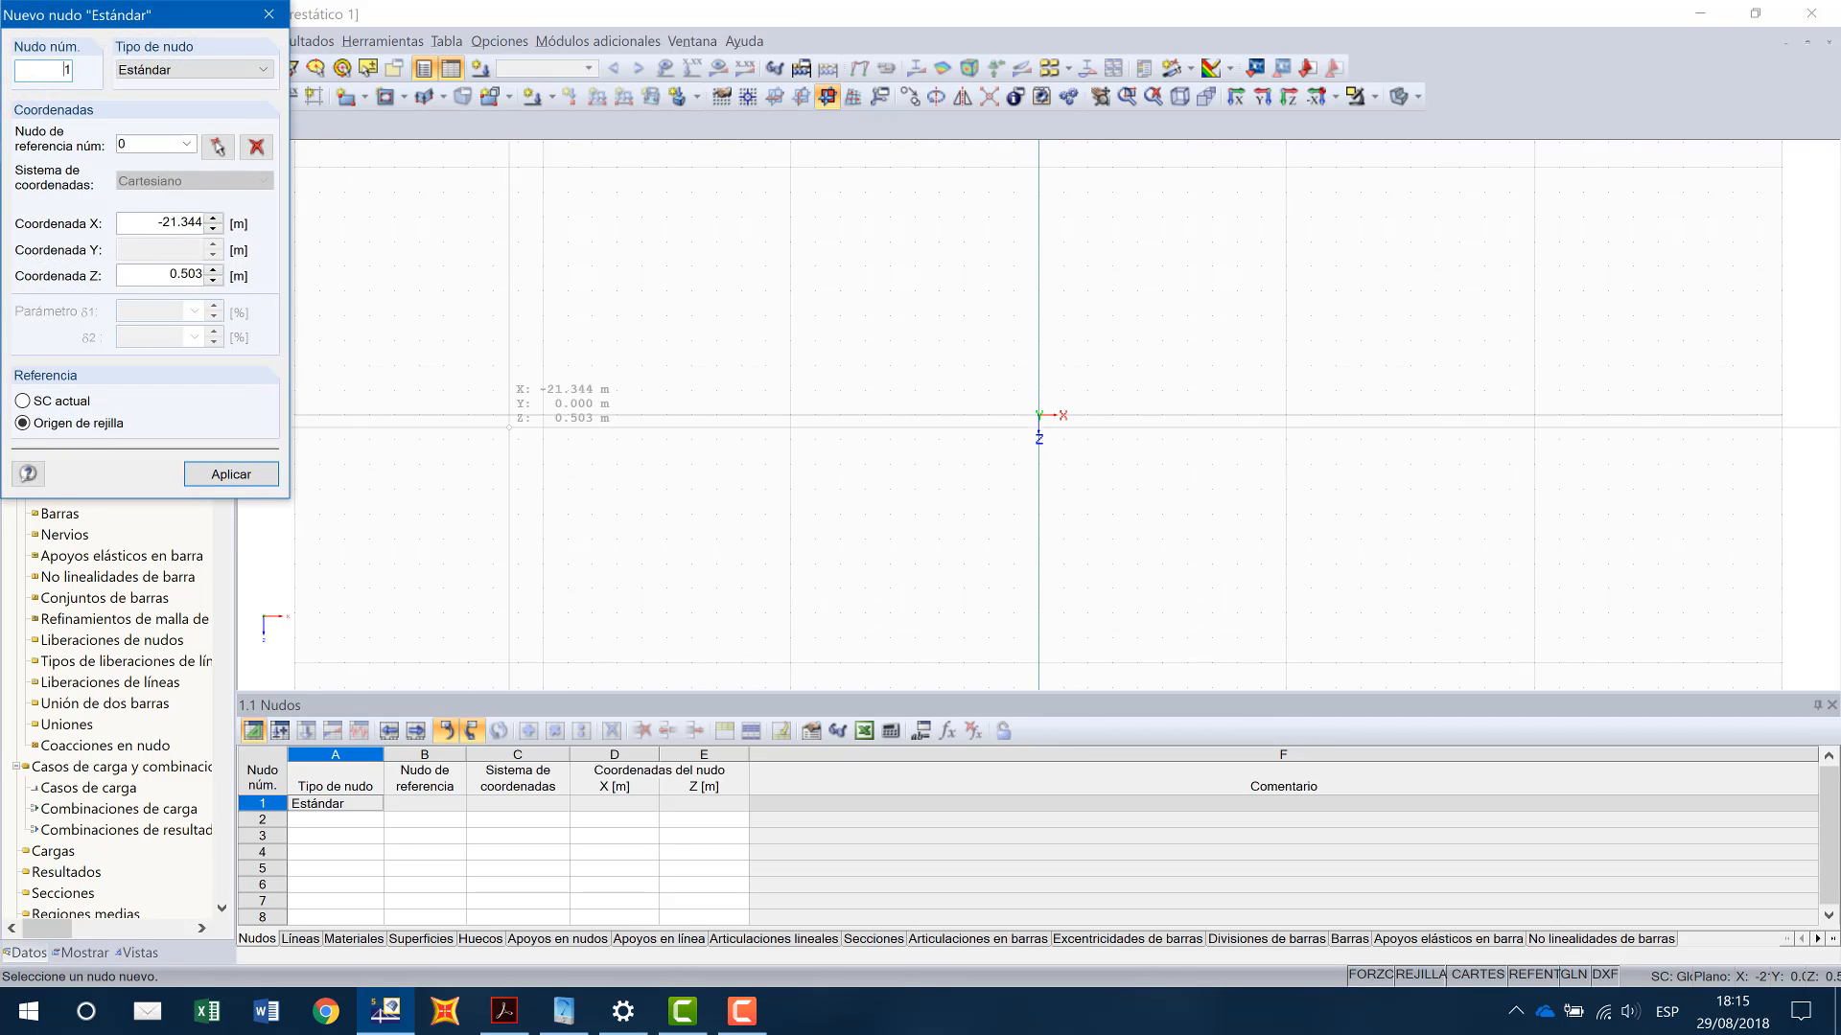
click(176, 227)
text(3)
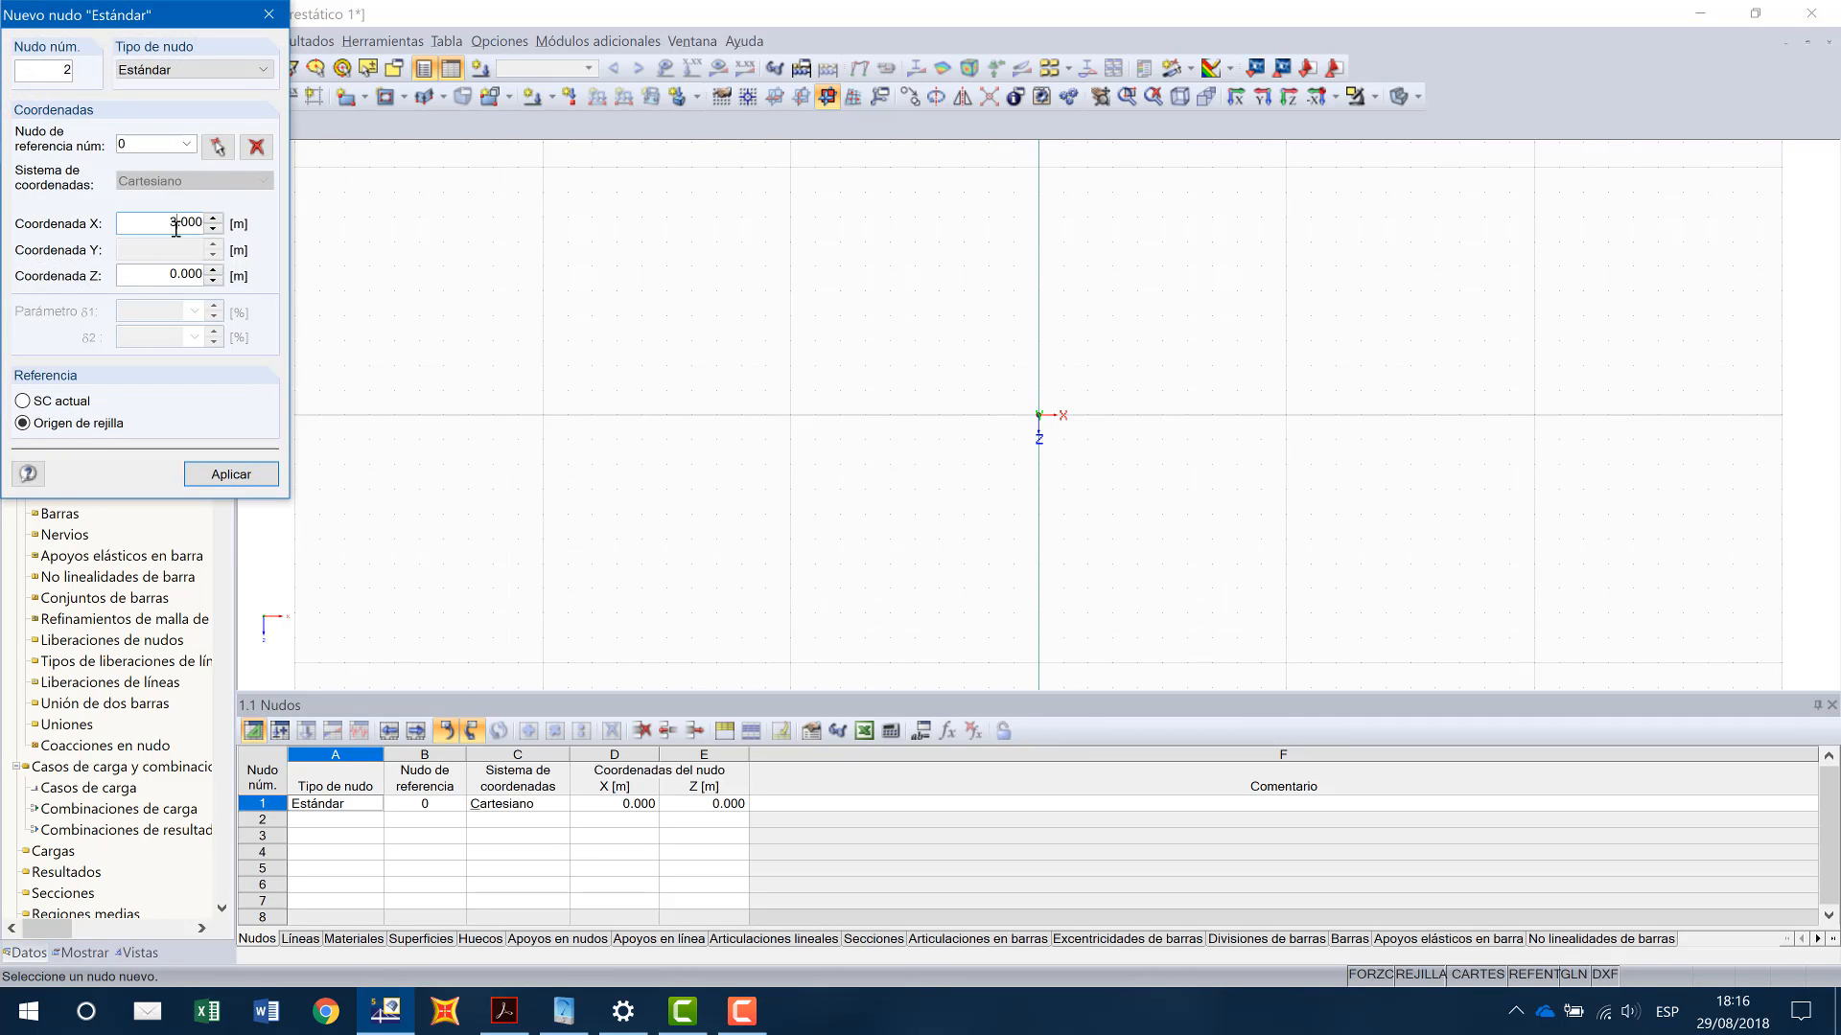
click(219, 474)
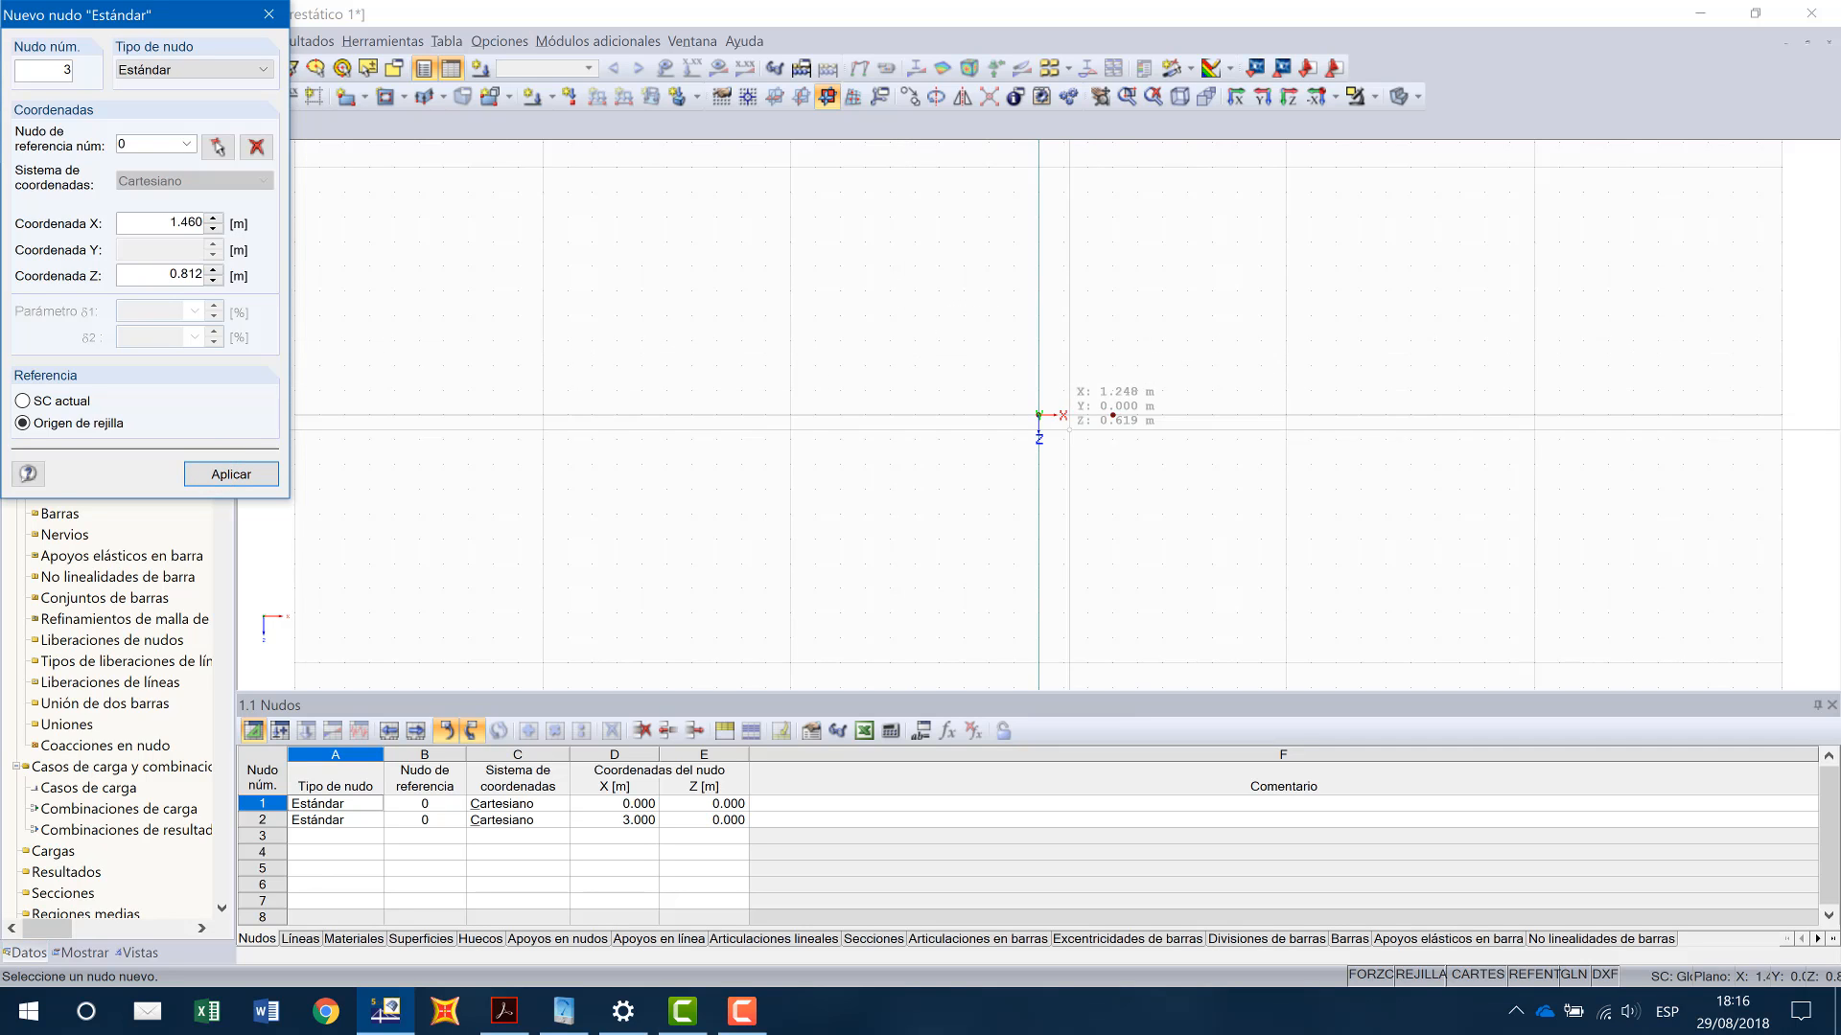
Step: Add two more standard nodes along the X axis, at X 9, Z 0 and at X 13, Z 0 m
click(135, 224)
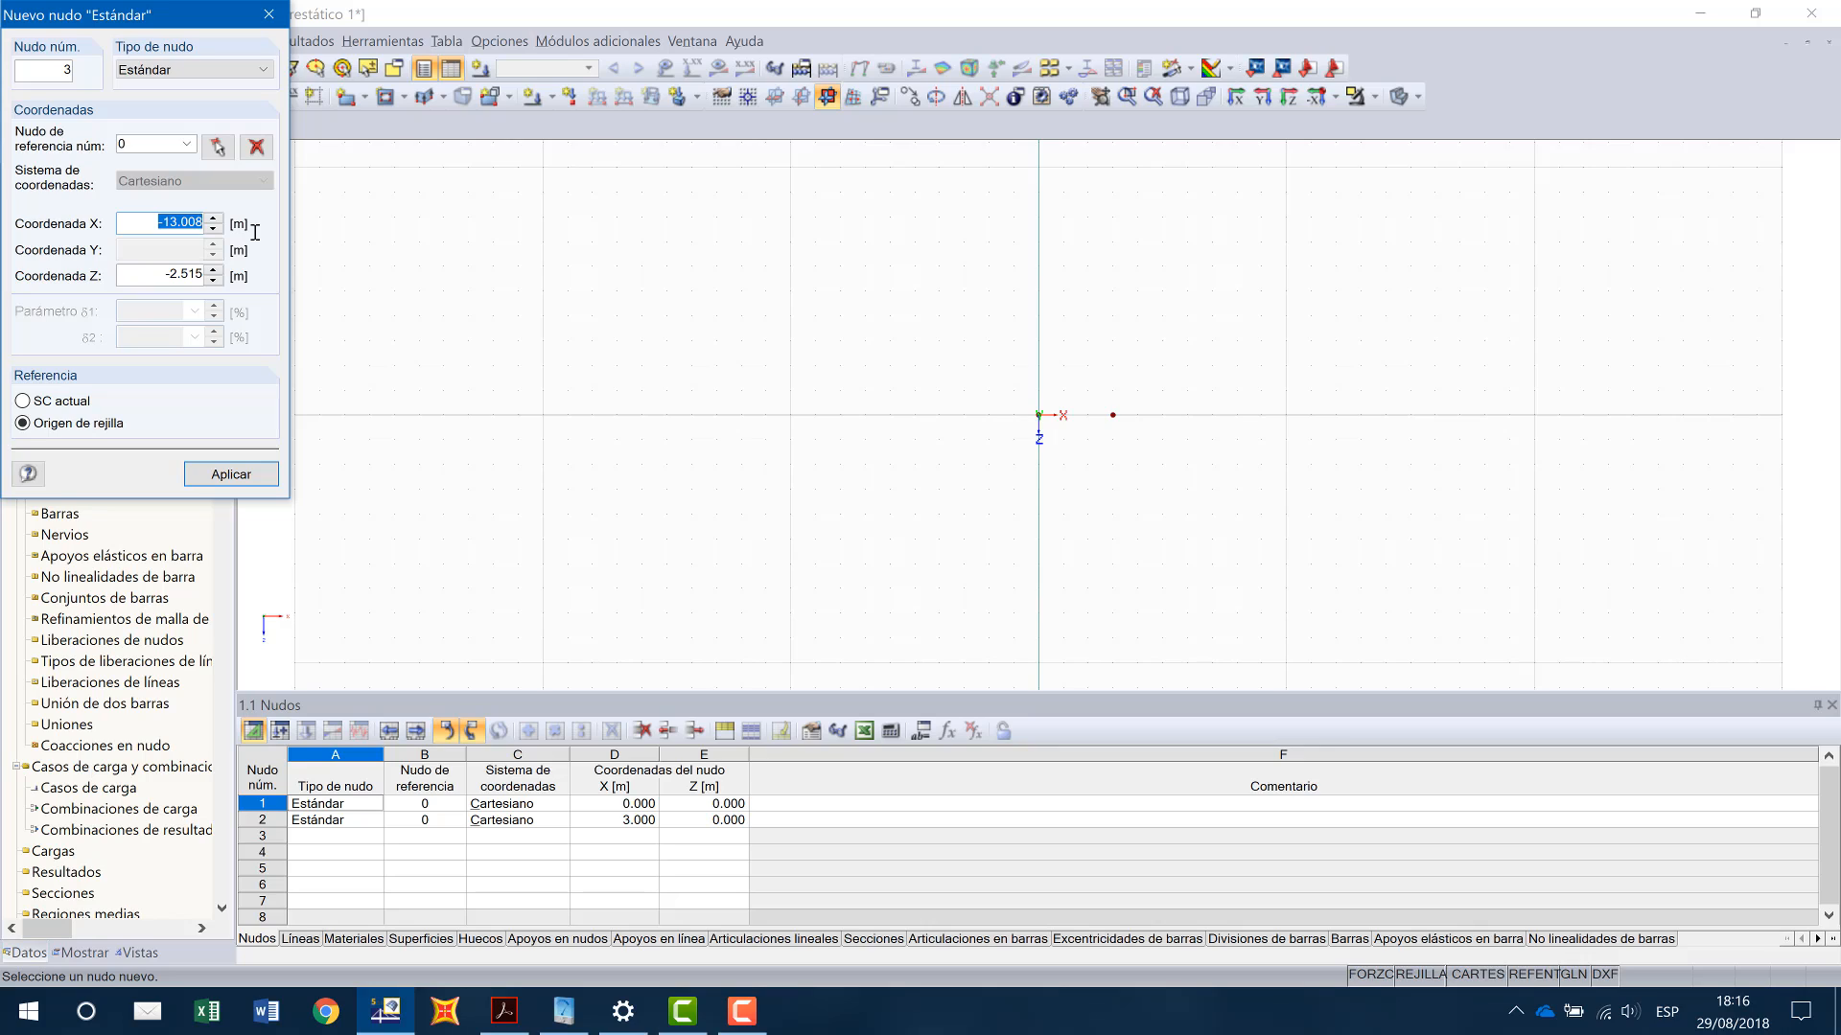
text(9)
key(Tab)
text(0)
key(Return)
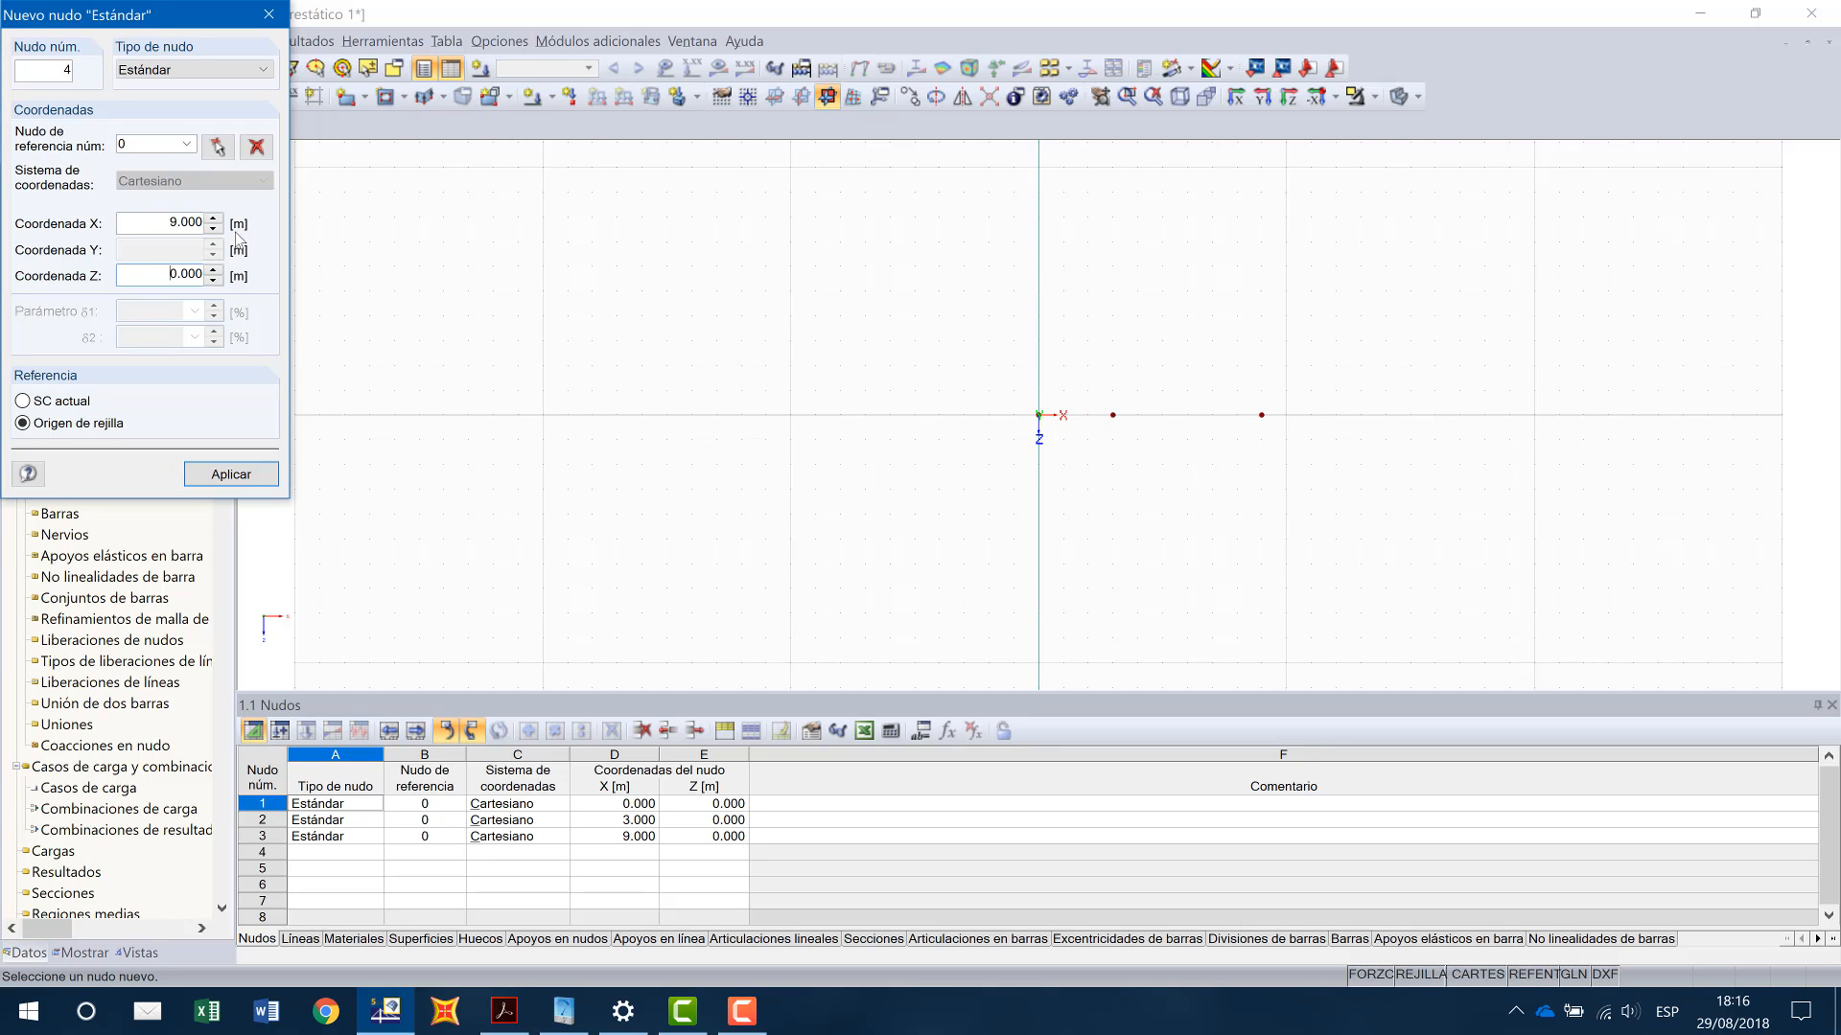
click(176, 223)
text(13)
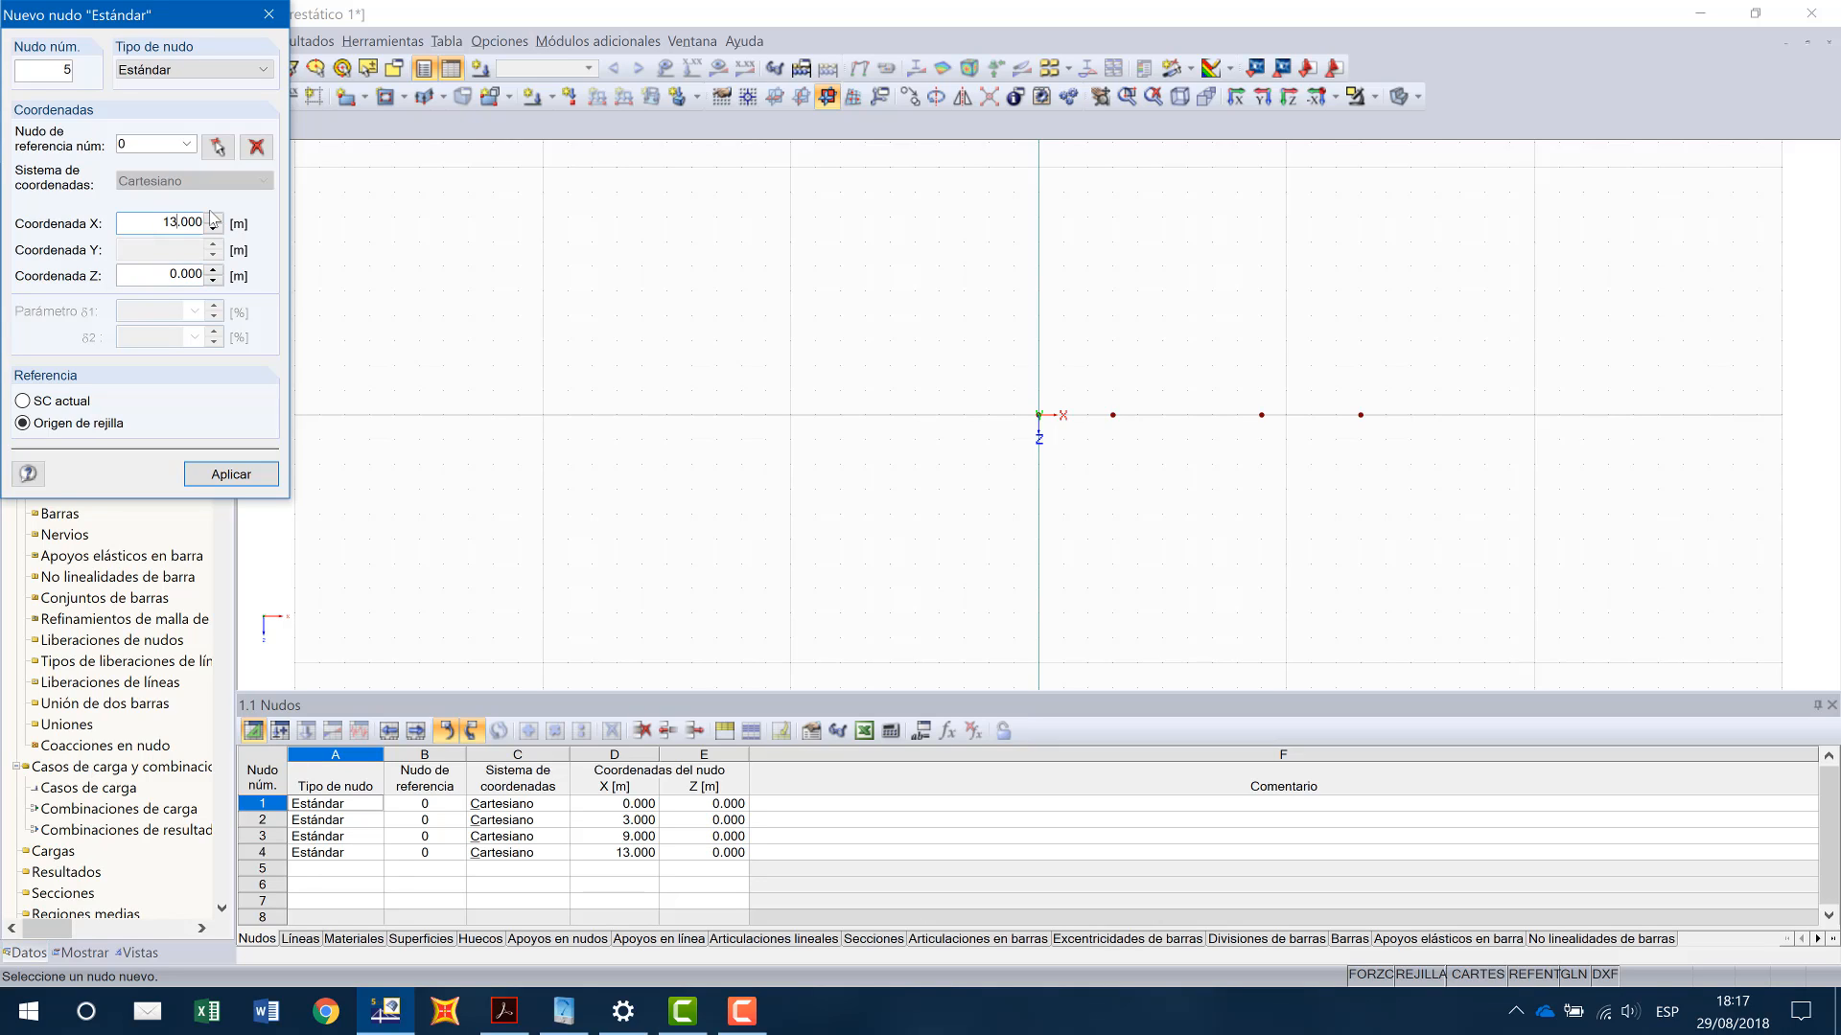
Step: Add a fifth standard node at X 3, Z 6 m and finish node creation
key(Tab)
text(6)
key(Return)
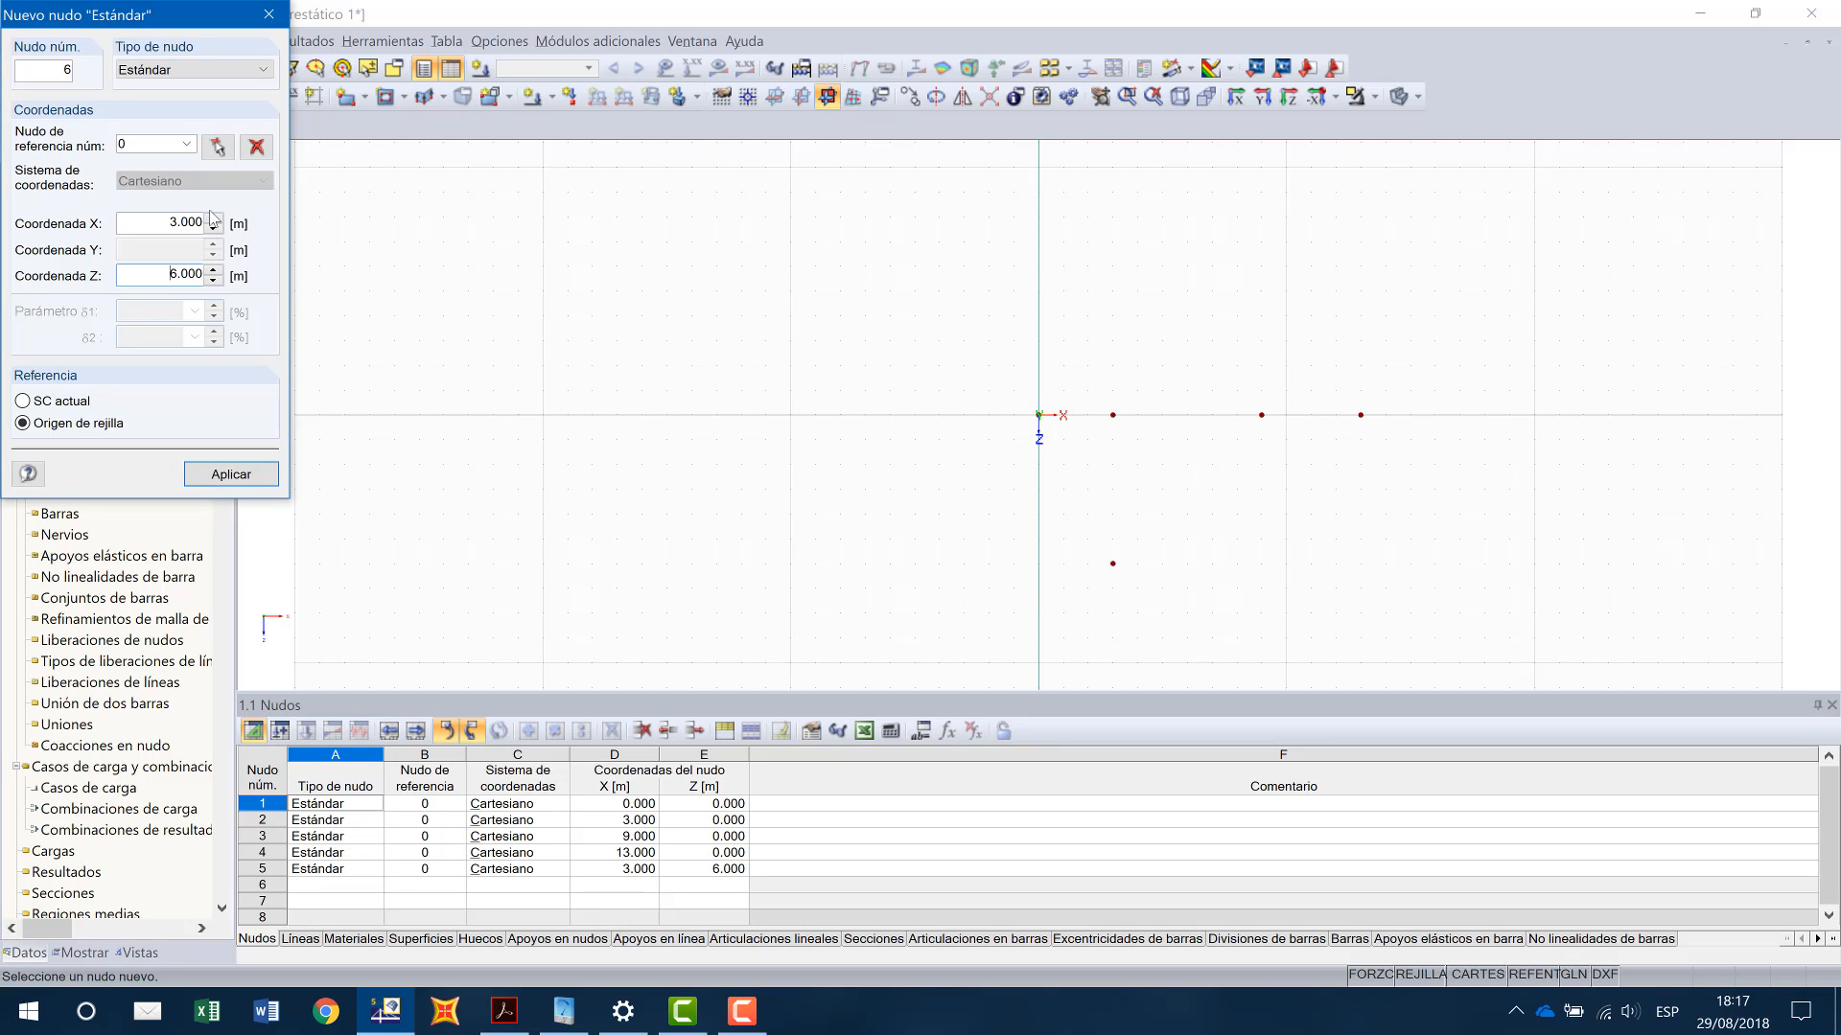
click(255, 14)
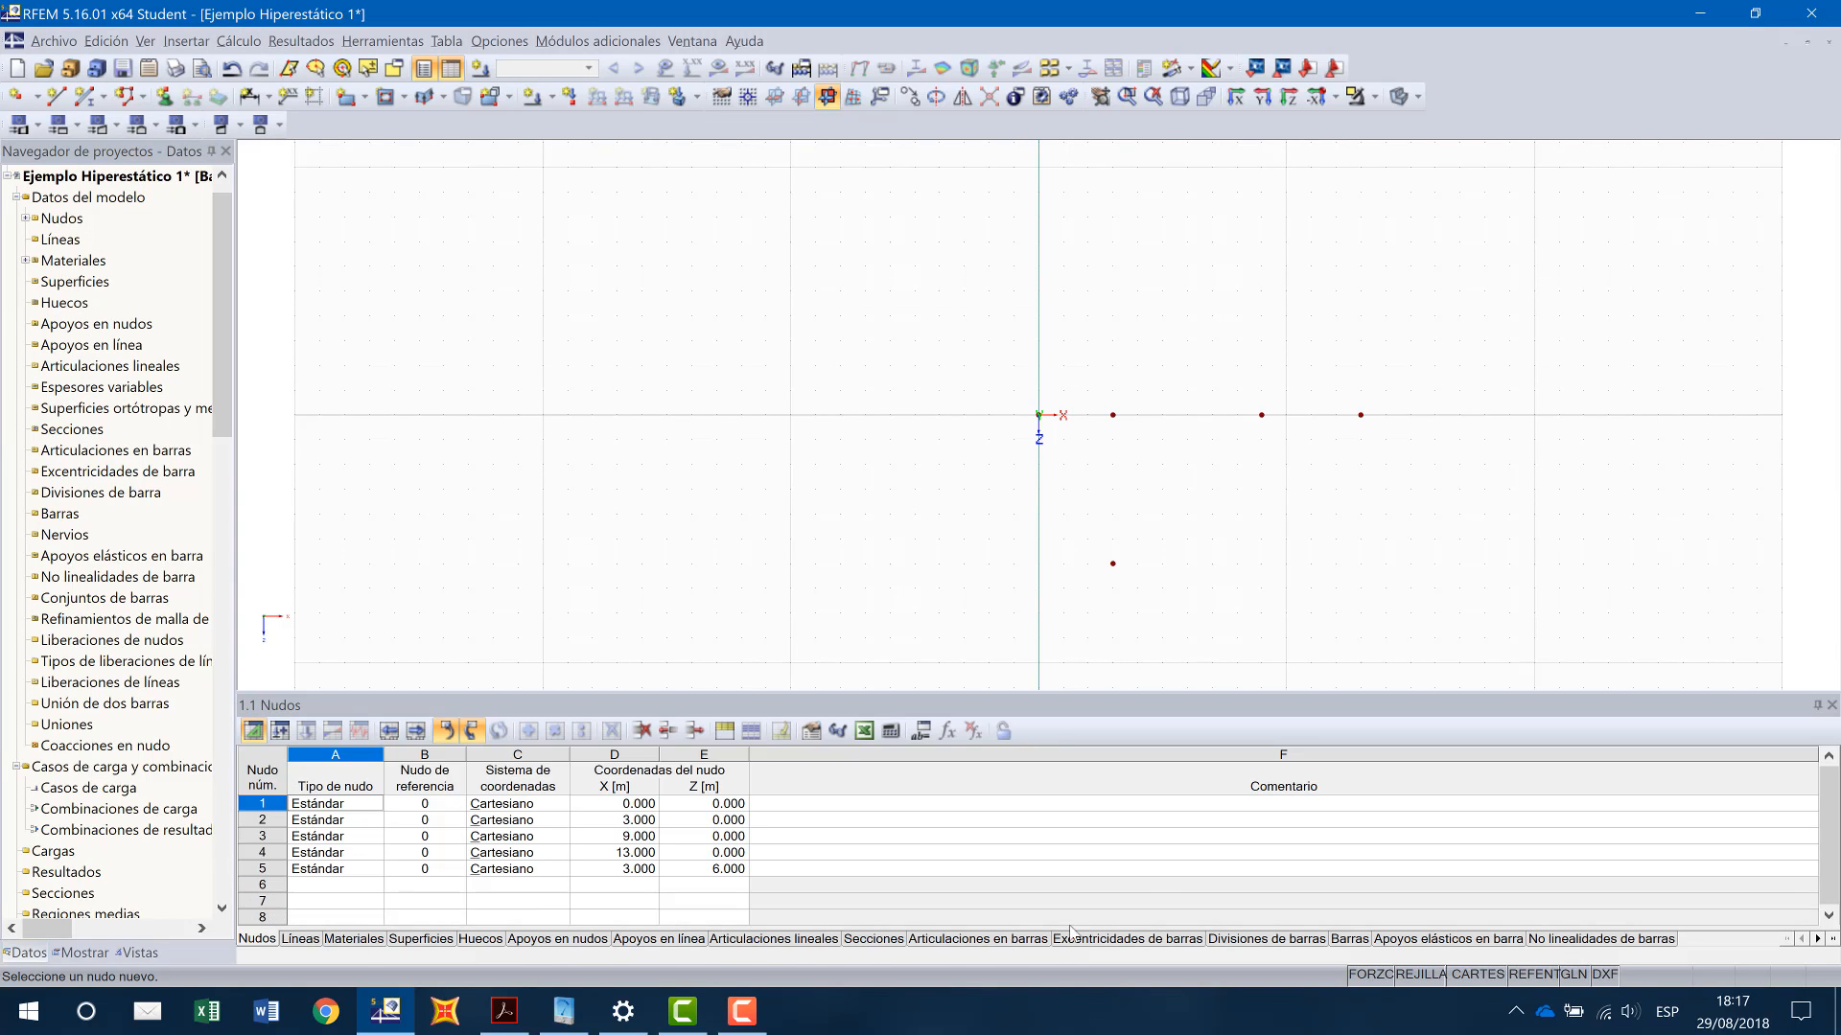
Step: Review the created nodes row by row in the node table
click(342, 805)
click(340, 821)
click(337, 836)
click(337, 869)
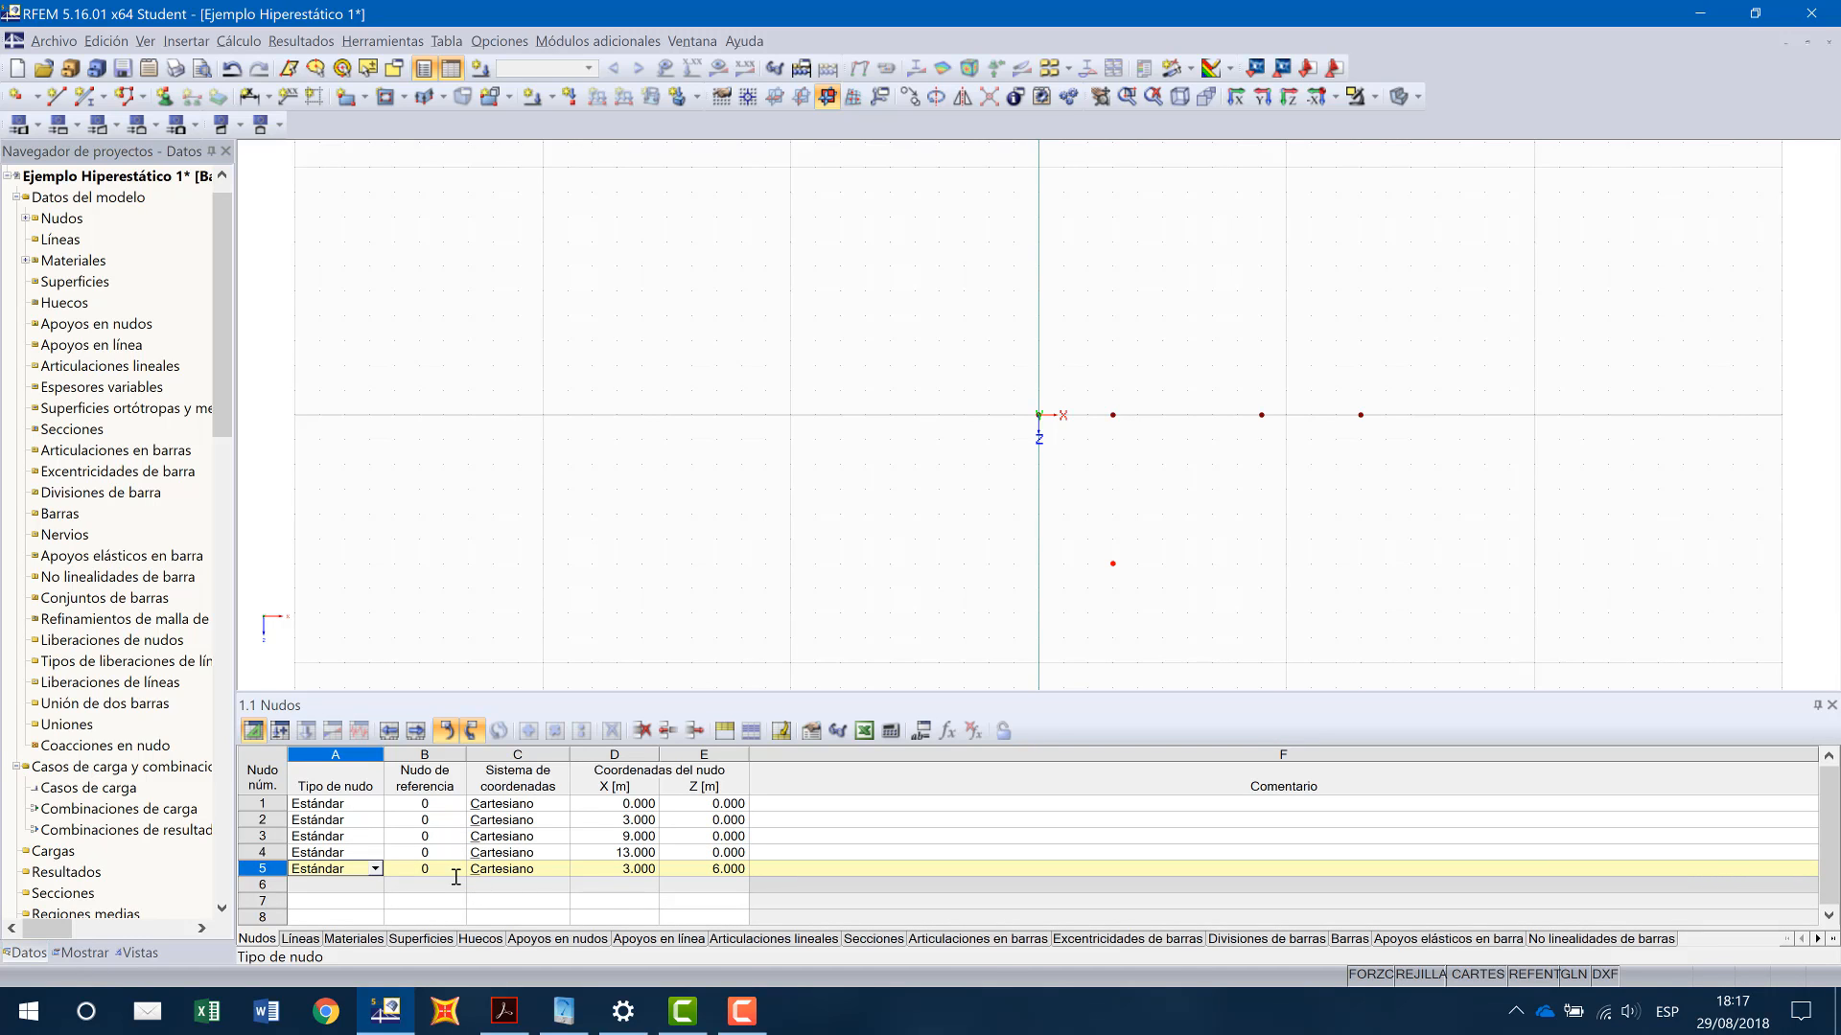
Step: Draw straight lines from node 1 to node 4, from node 2 to node 5, and from node 5 through node 3
click(301, 940)
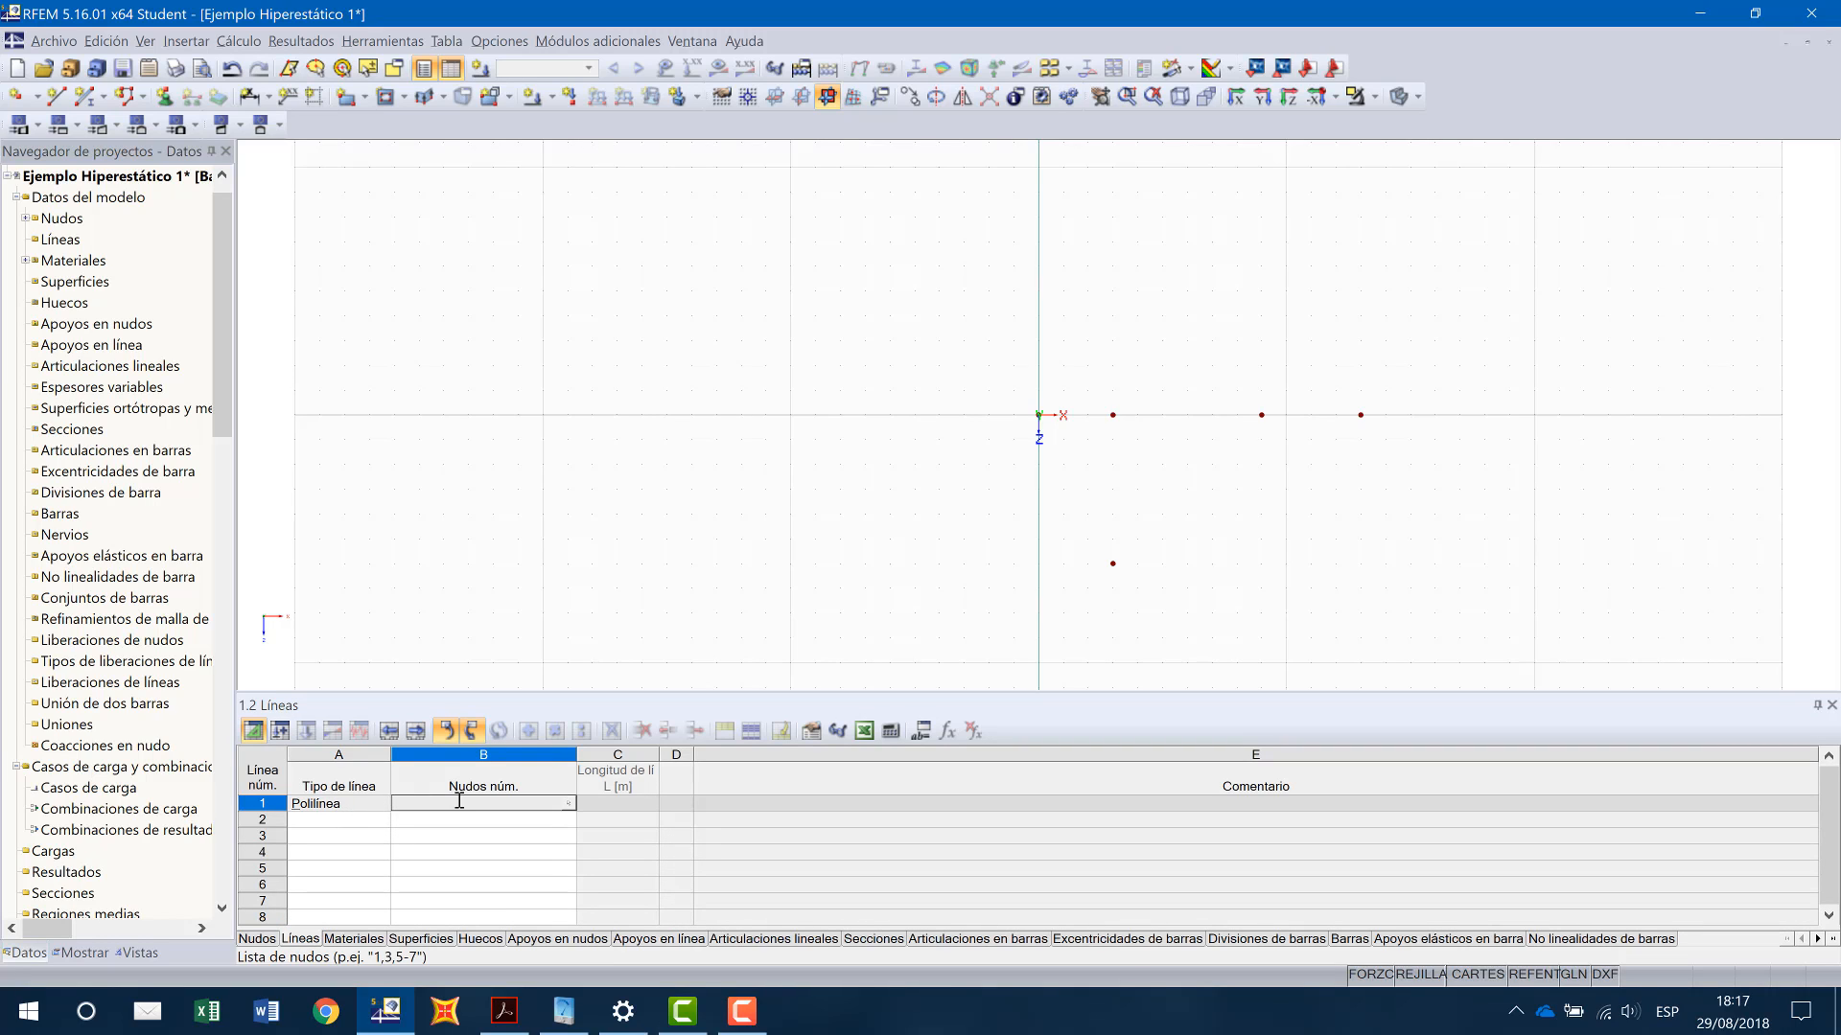
click(57, 97)
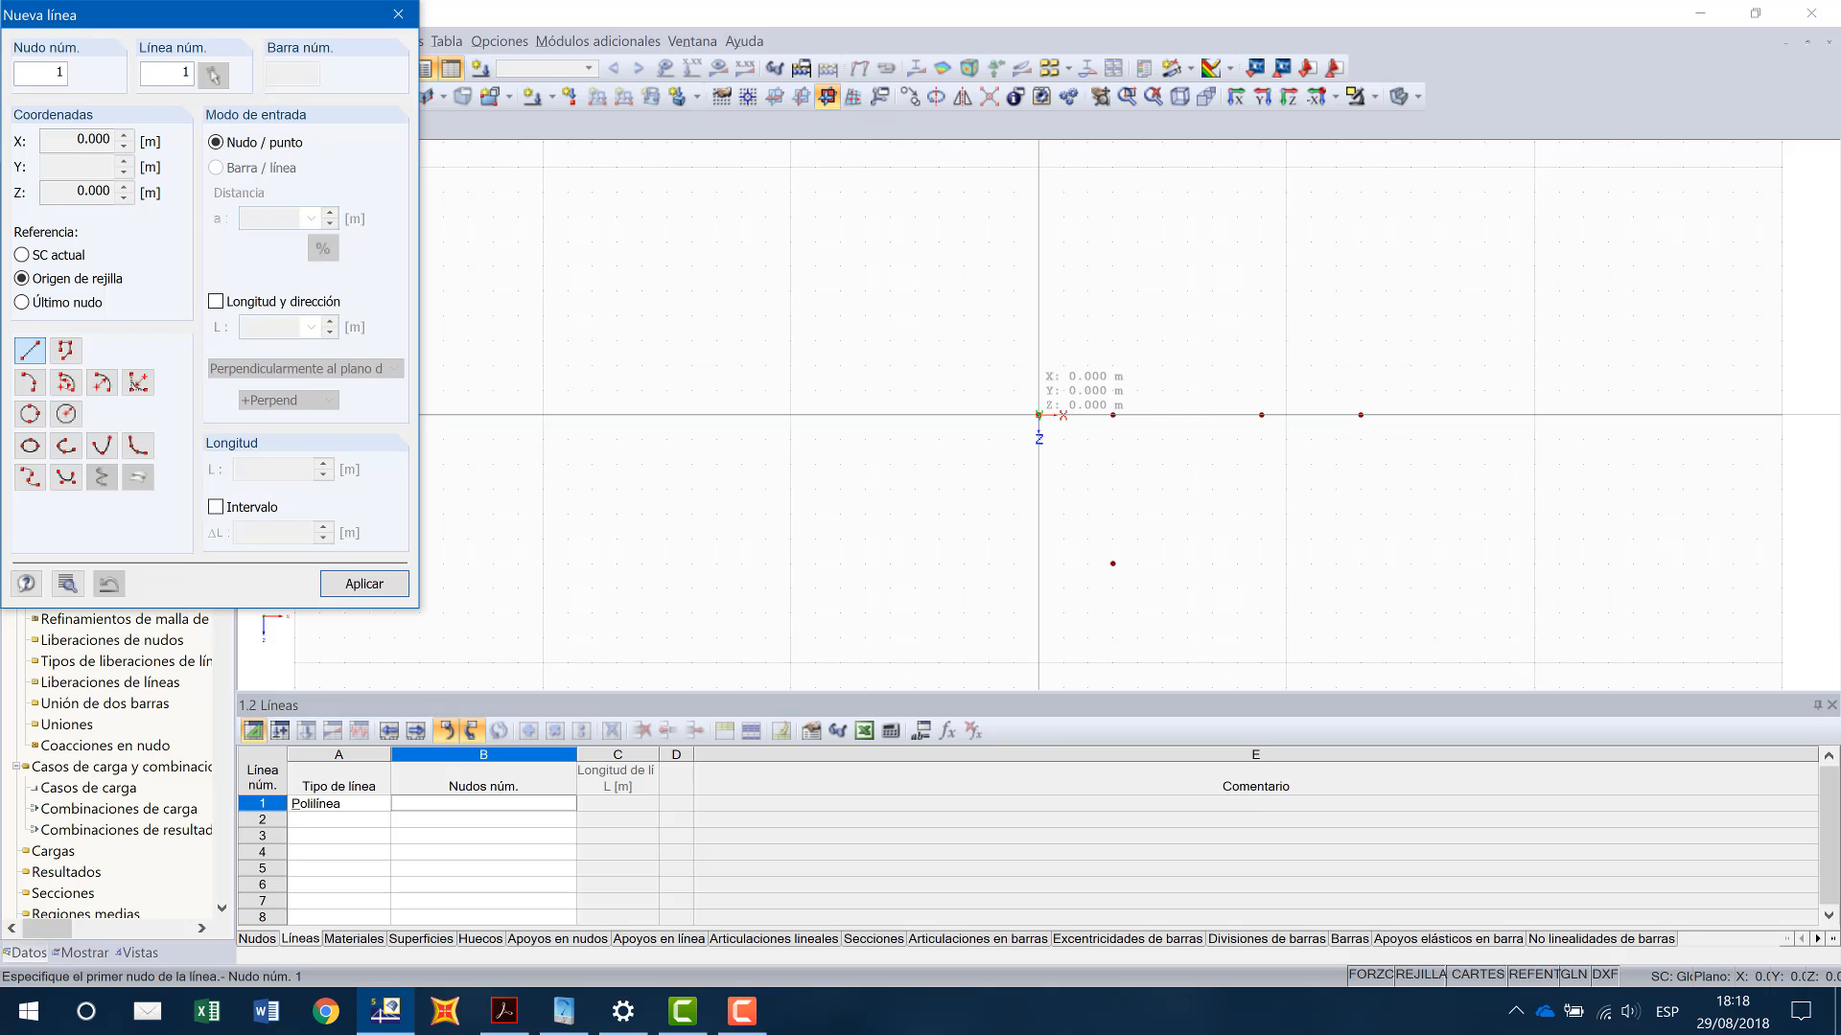
click(1038, 414)
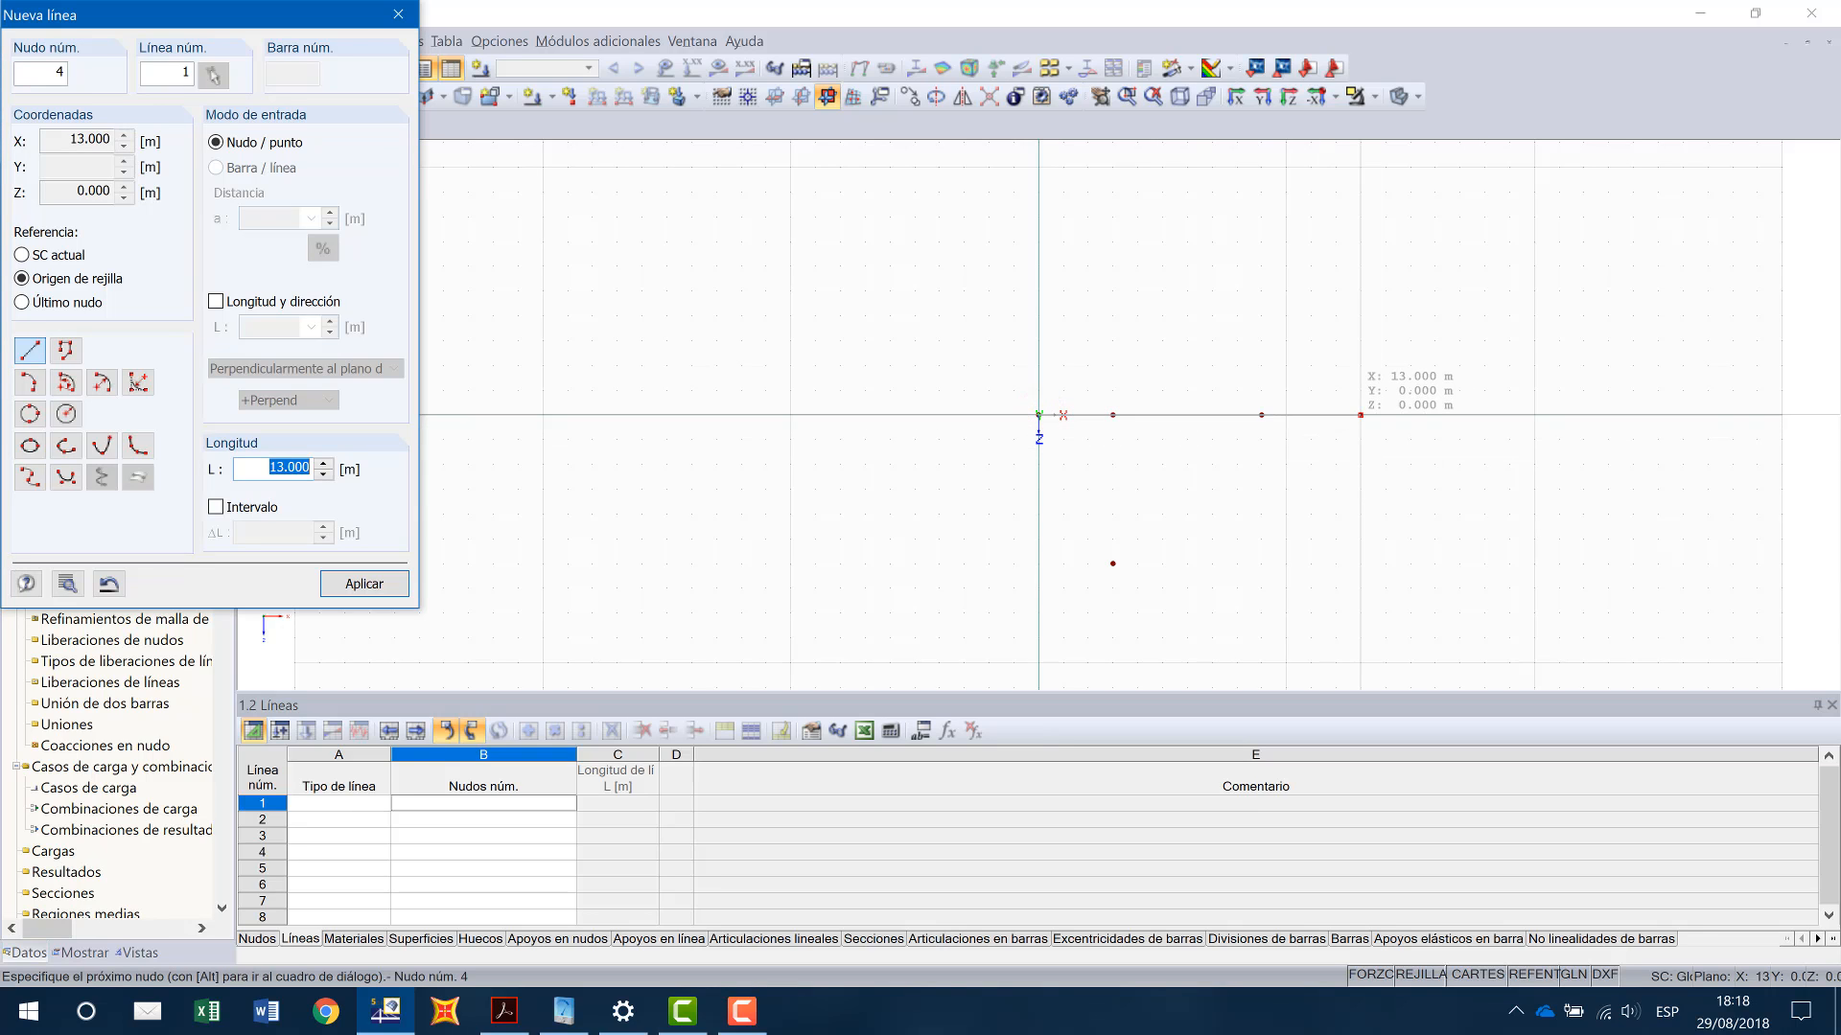
click(1360, 414)
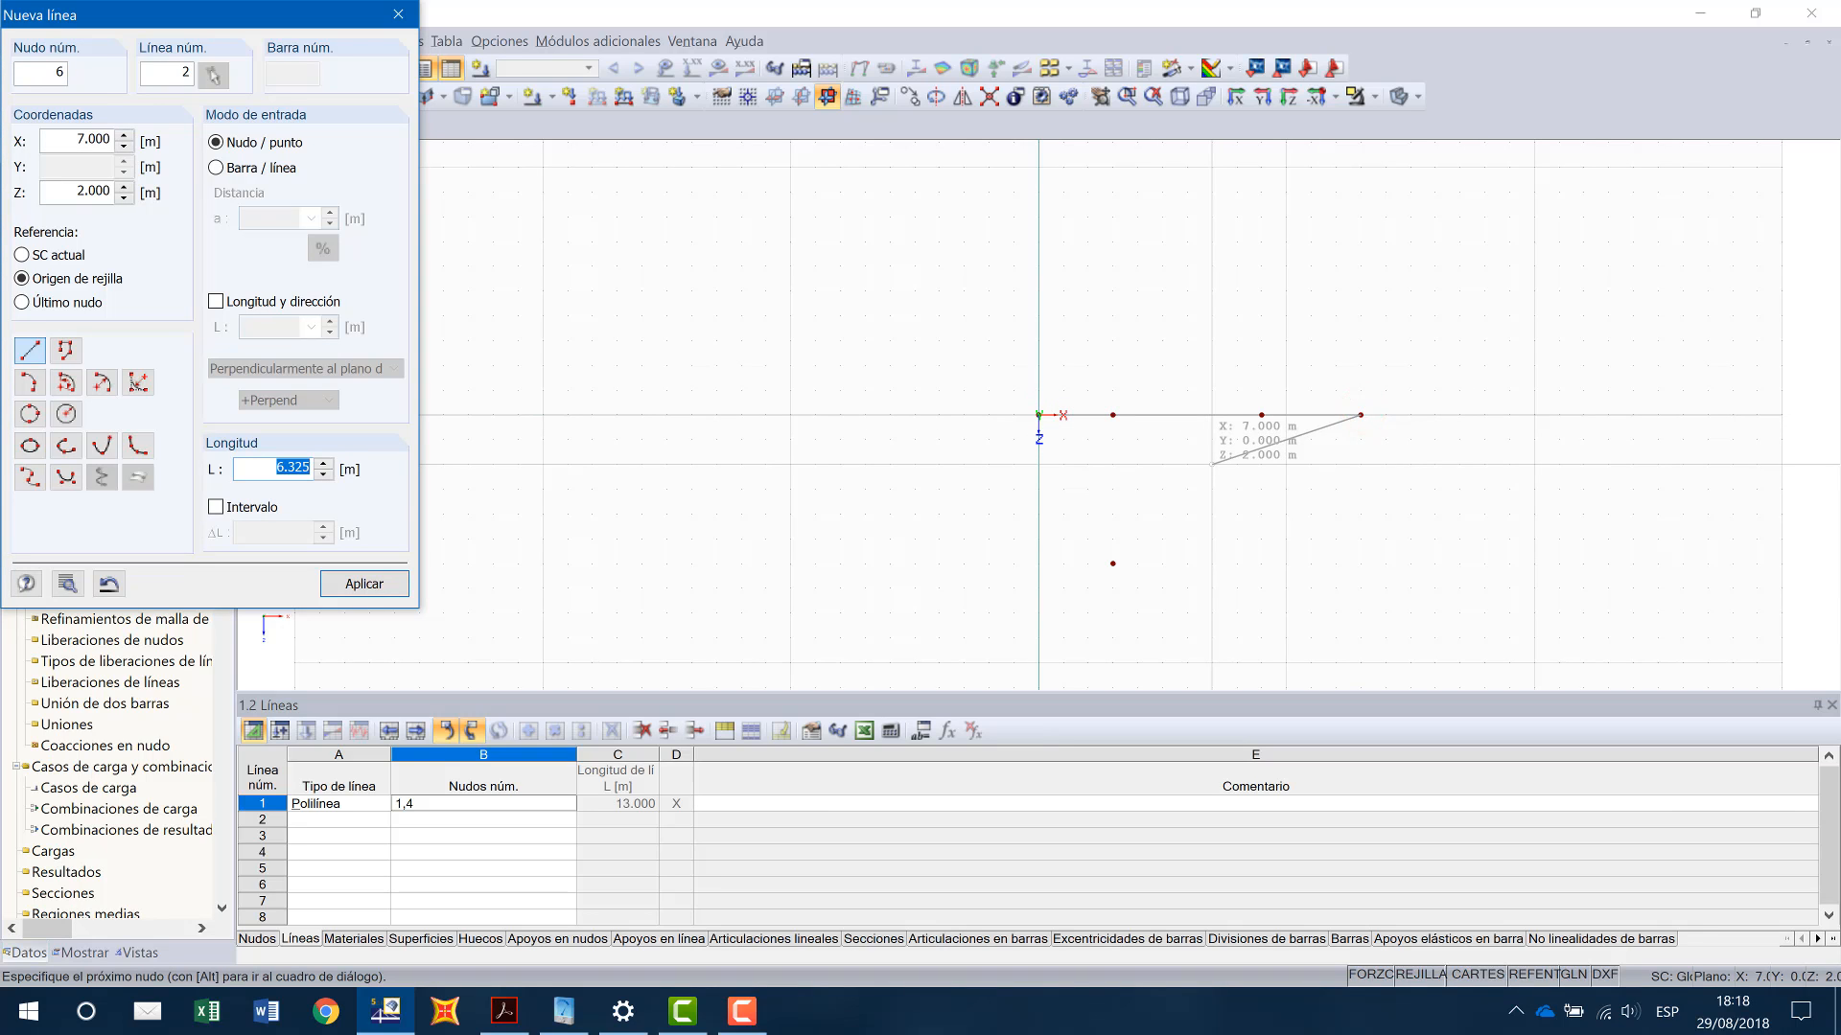
click(1113, 415)
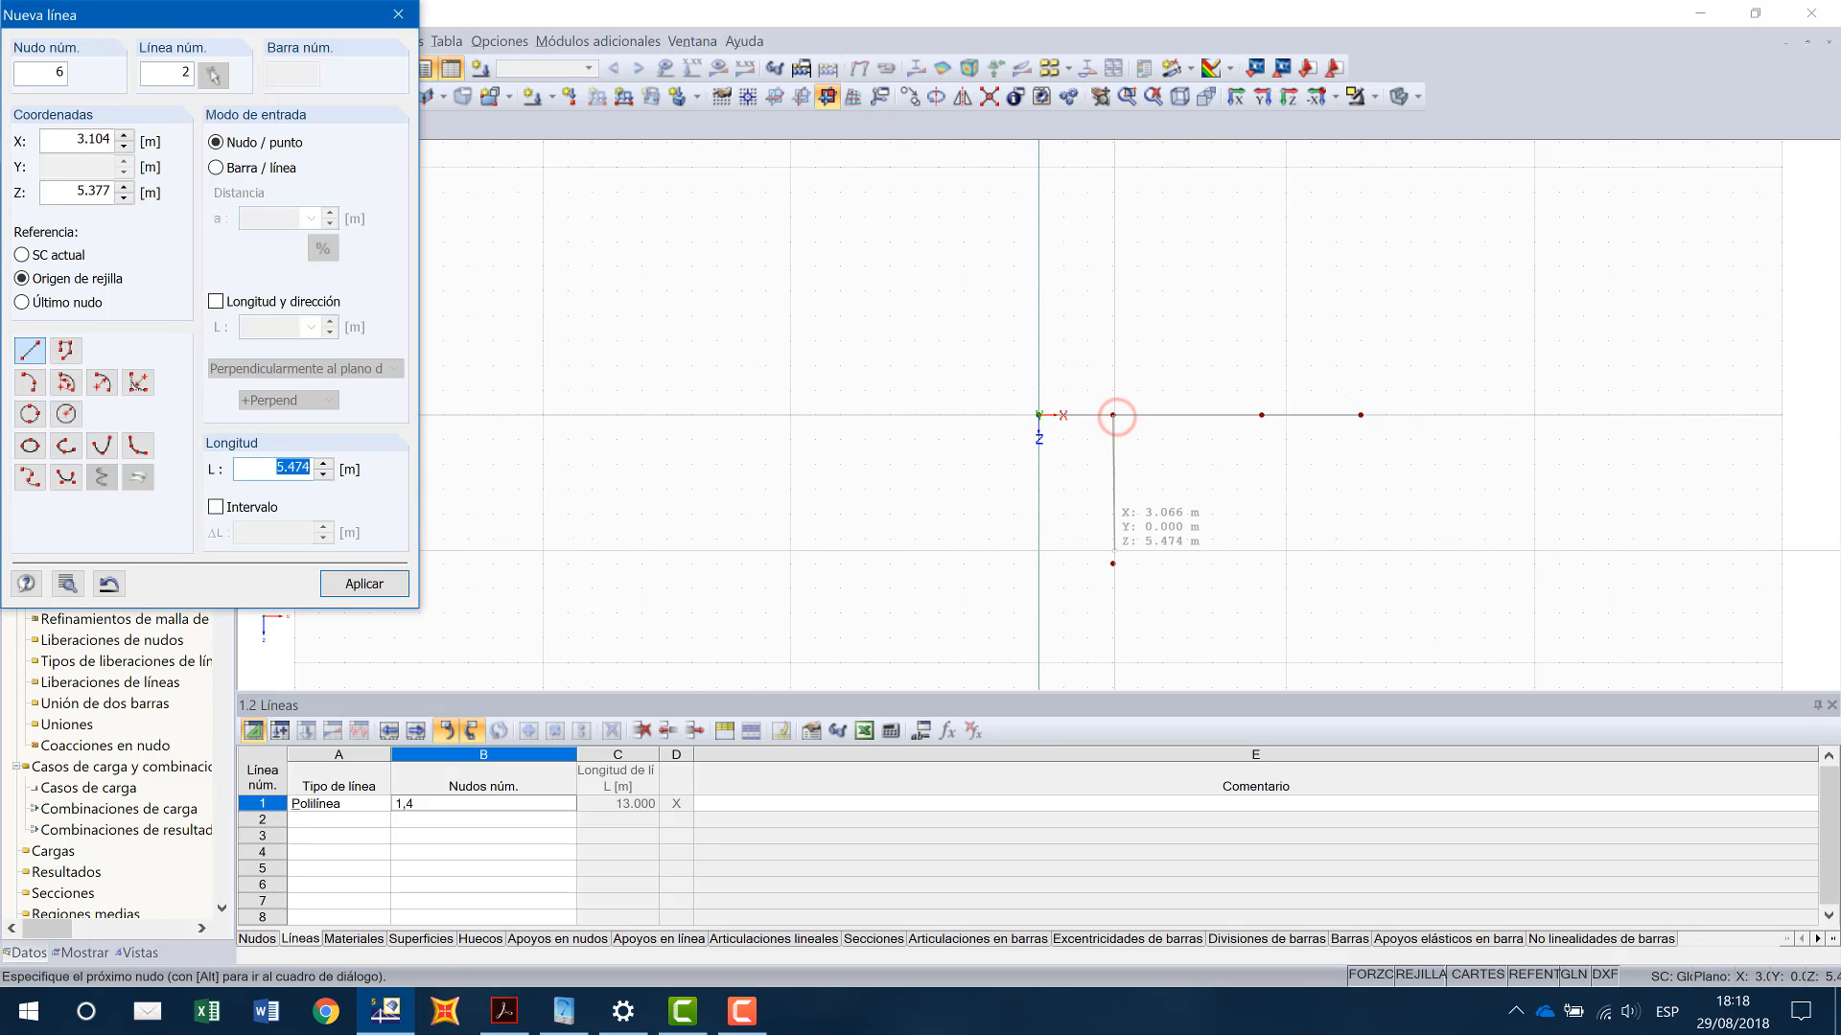
click(1112, 564)
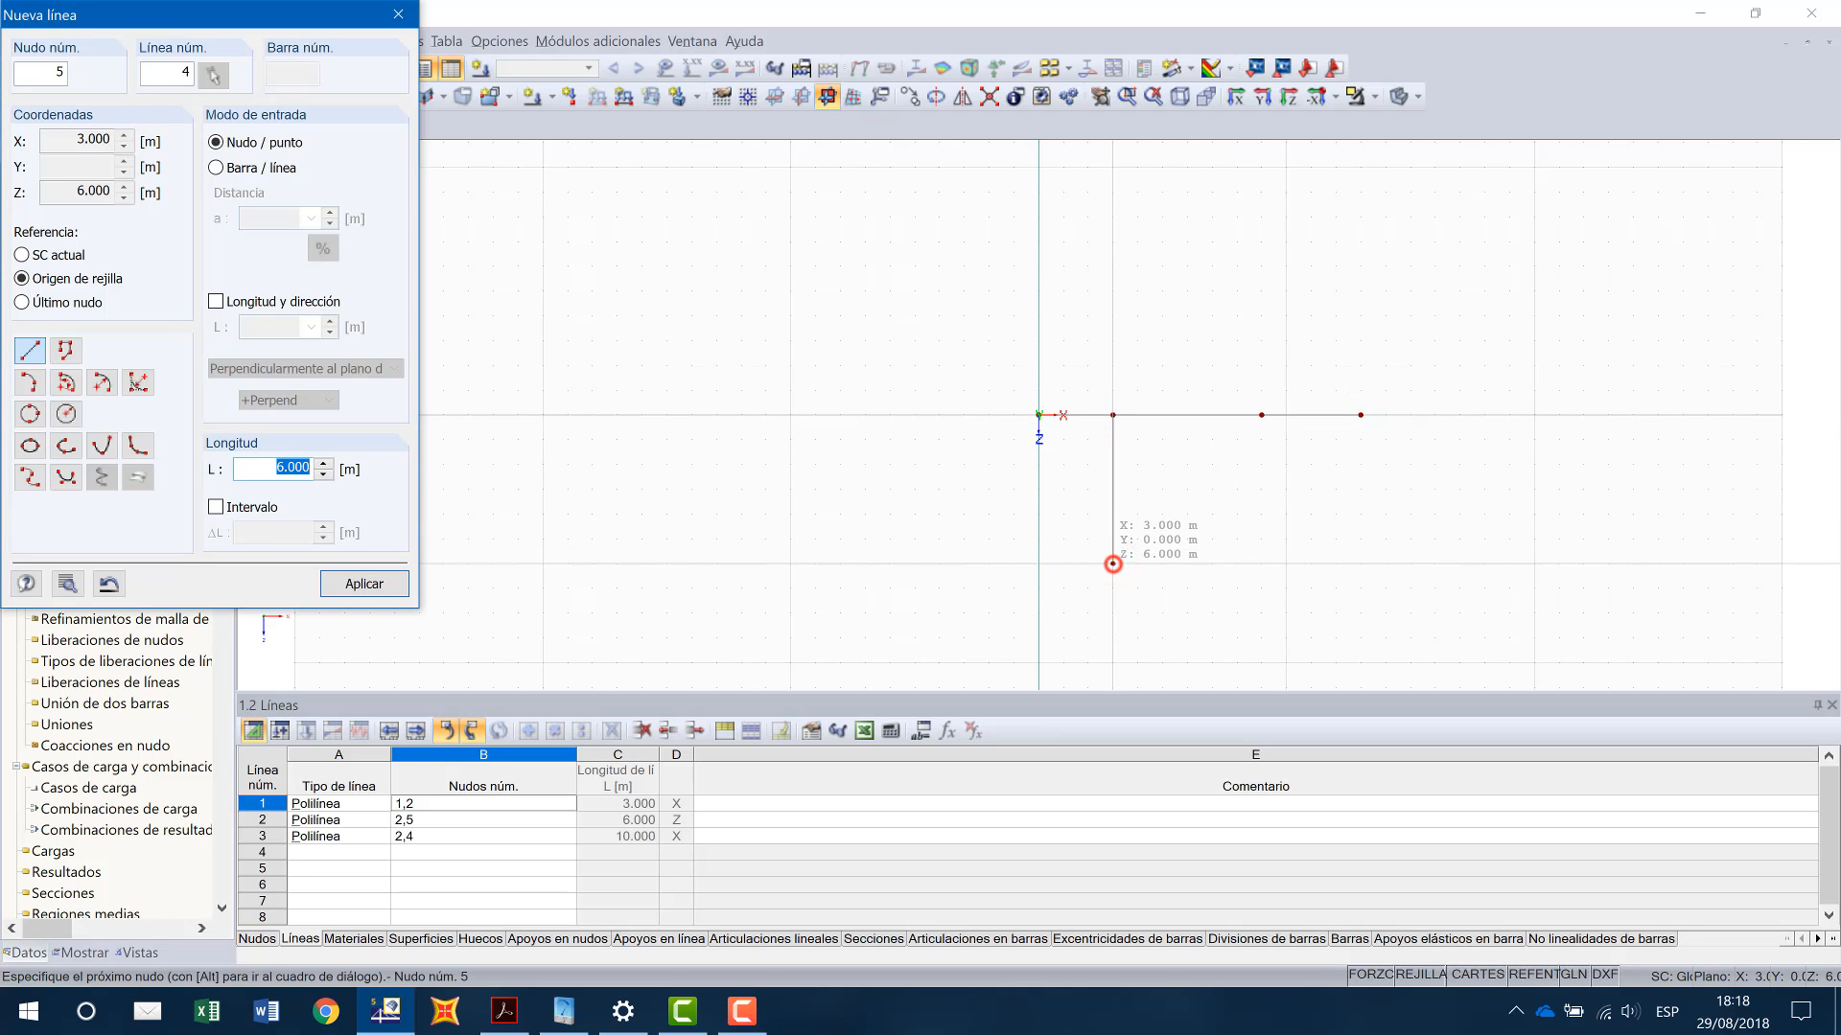
click(1261, 415)
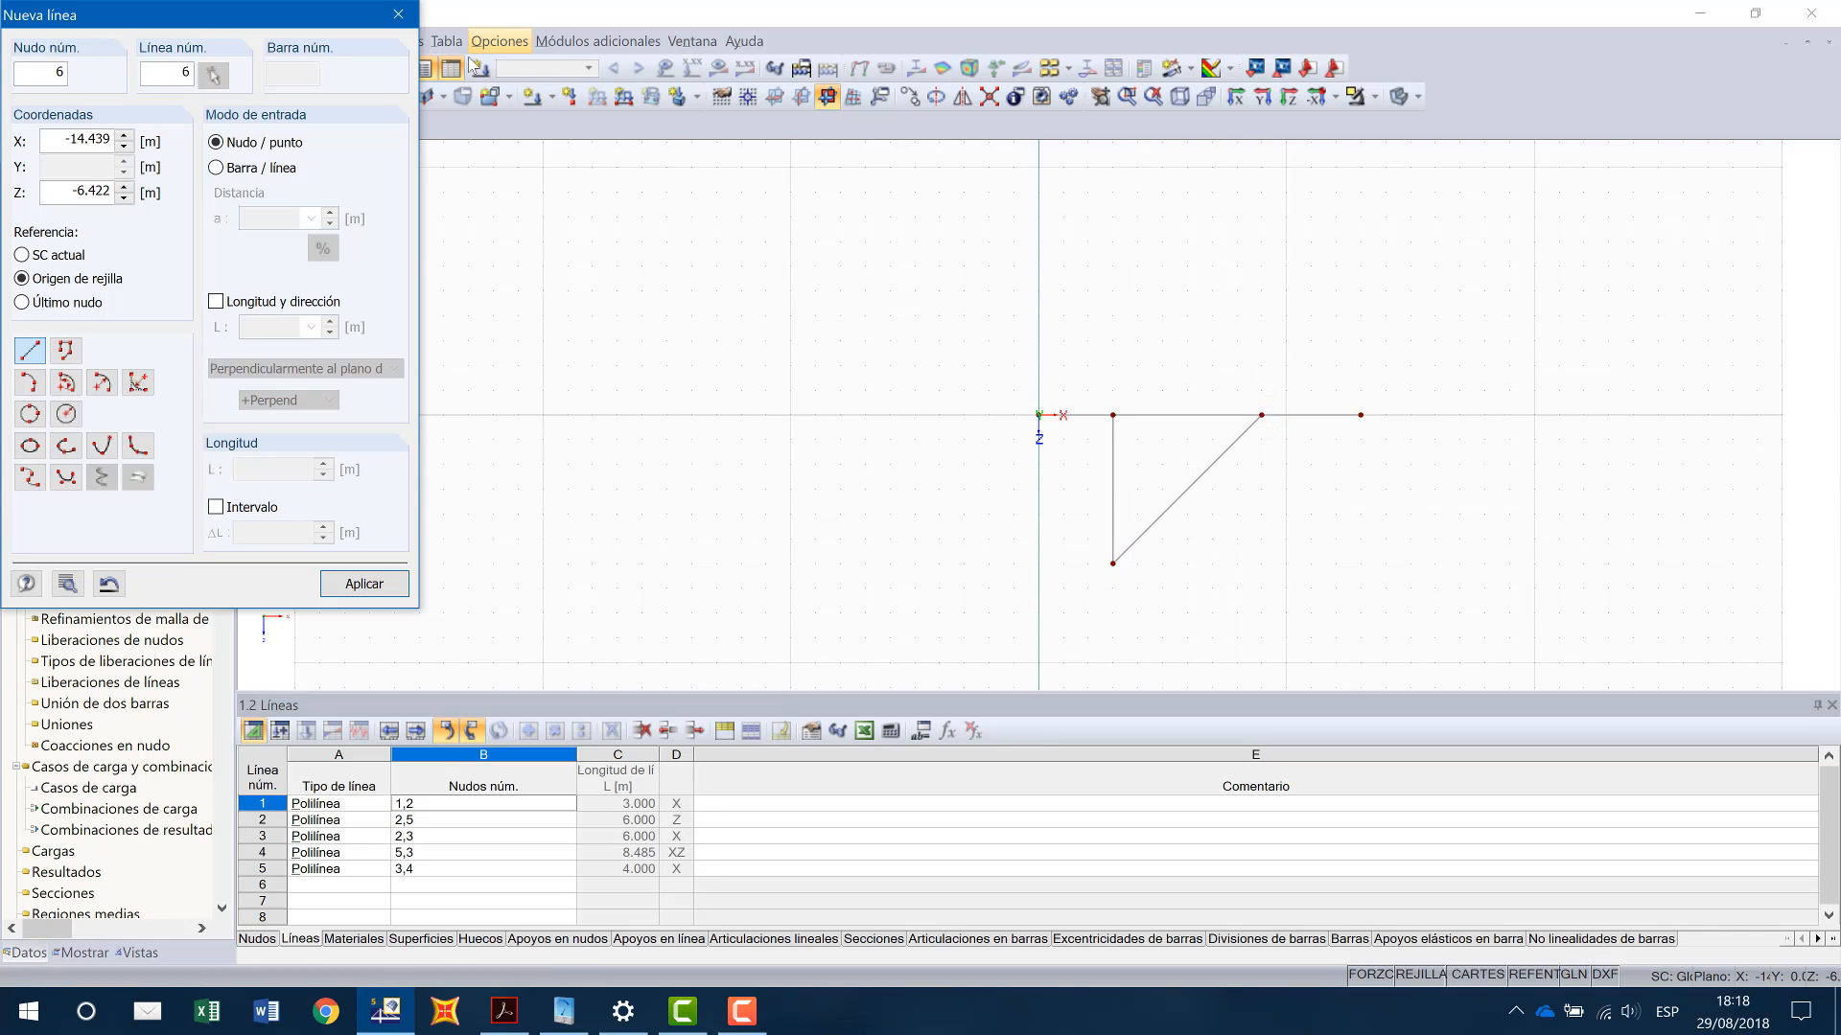
click(400, 15)
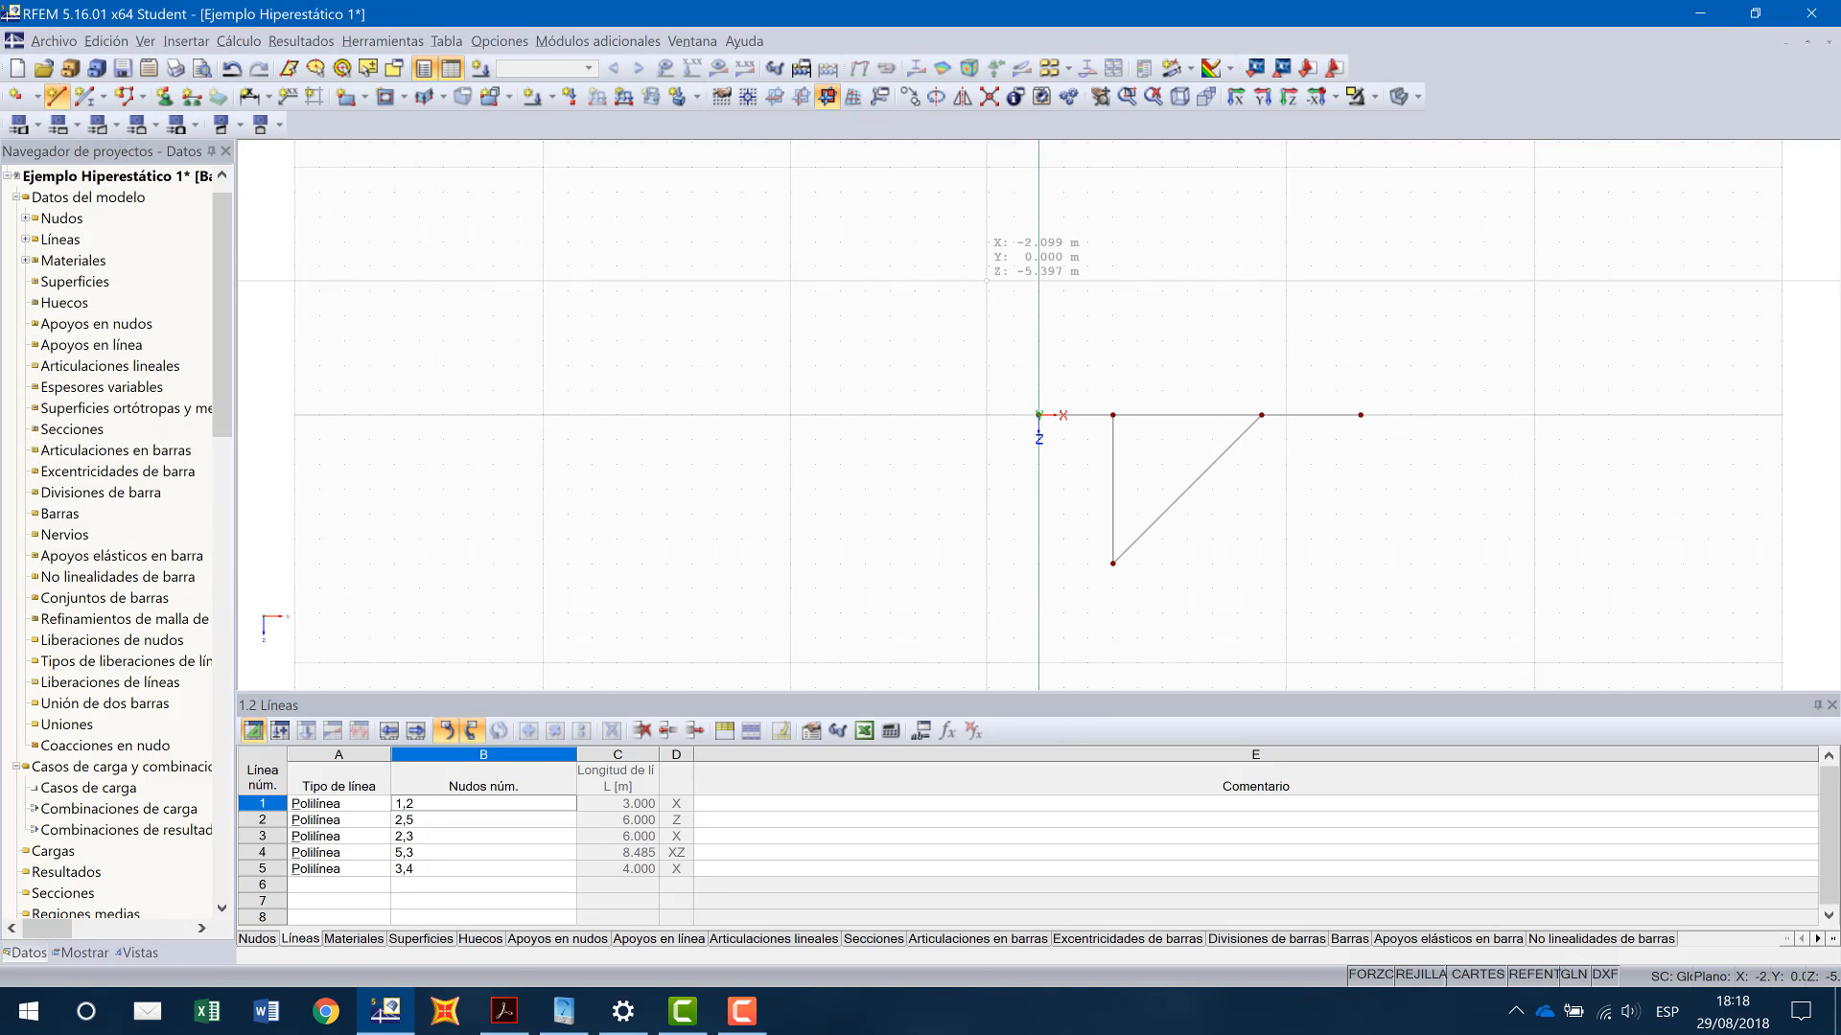
scroll(1409, 499, up, 3)
scroll(1432, 467, up, 2)
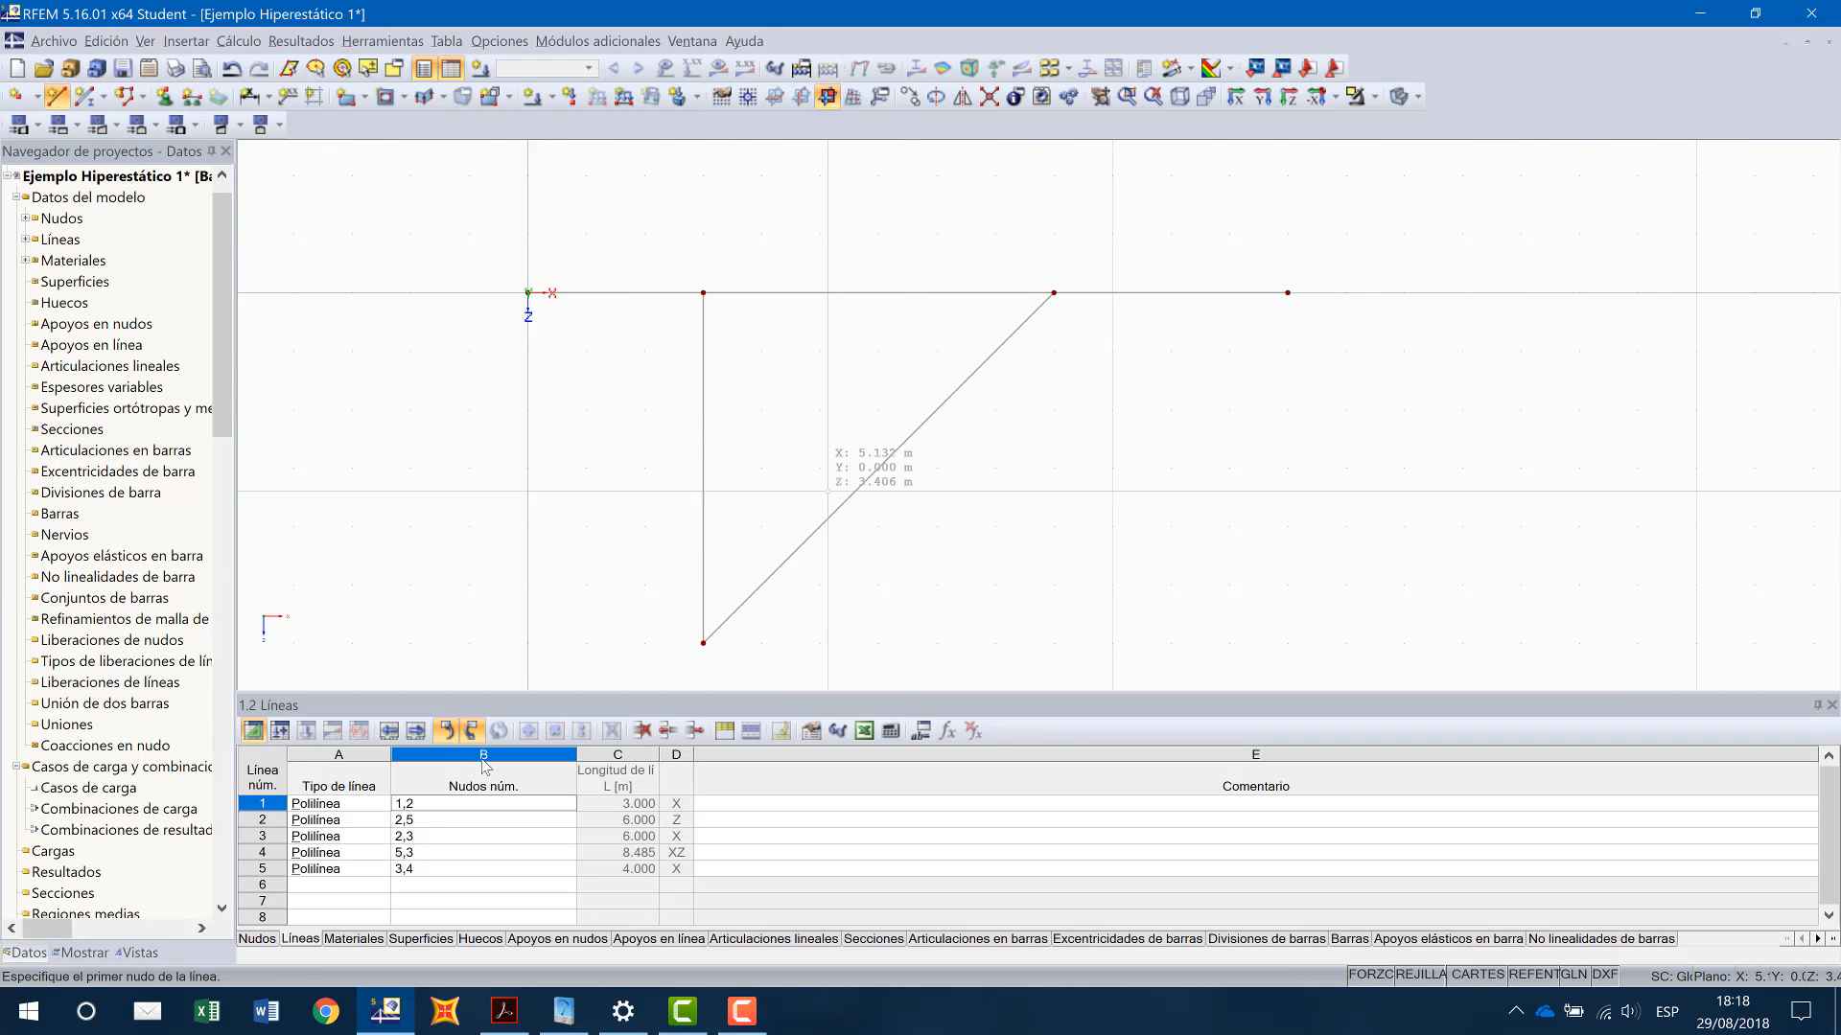
Step: Delete the two default materials, Hormigón C30/37 and Acero S 235, from the materials table
click(353, 939)
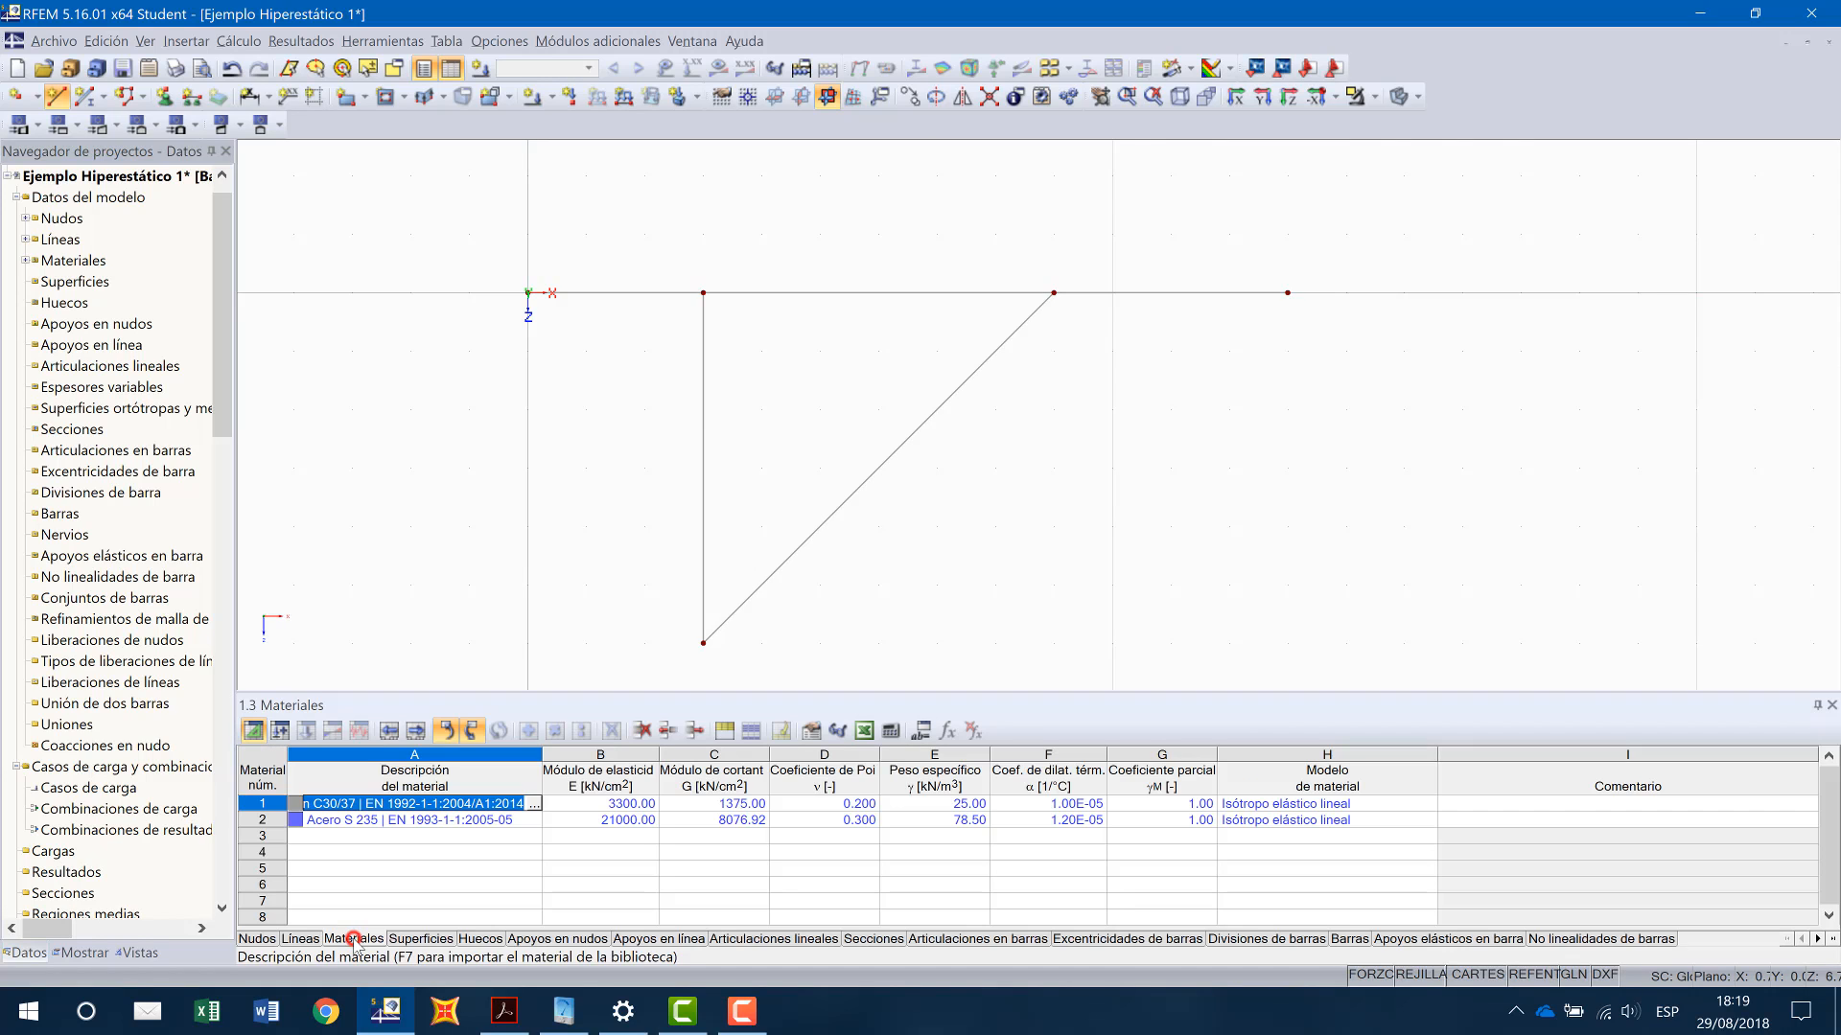
click(429, 837)
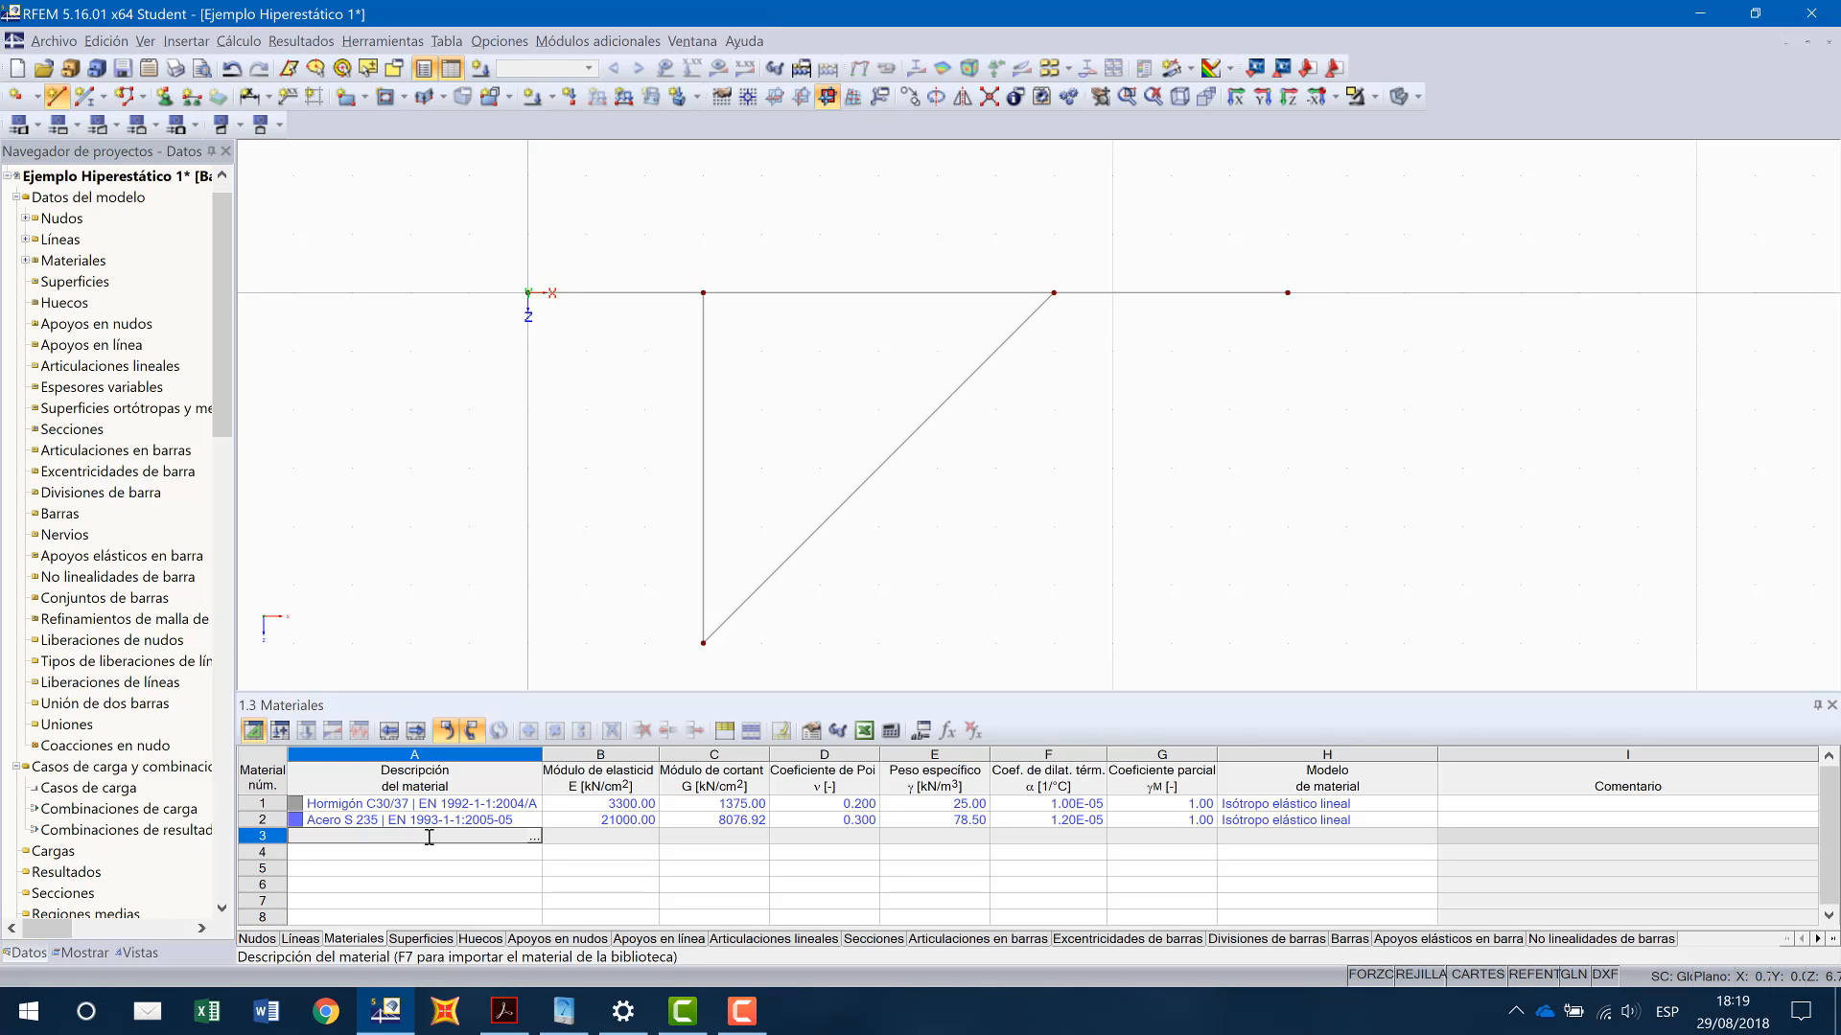
click(434, 840)
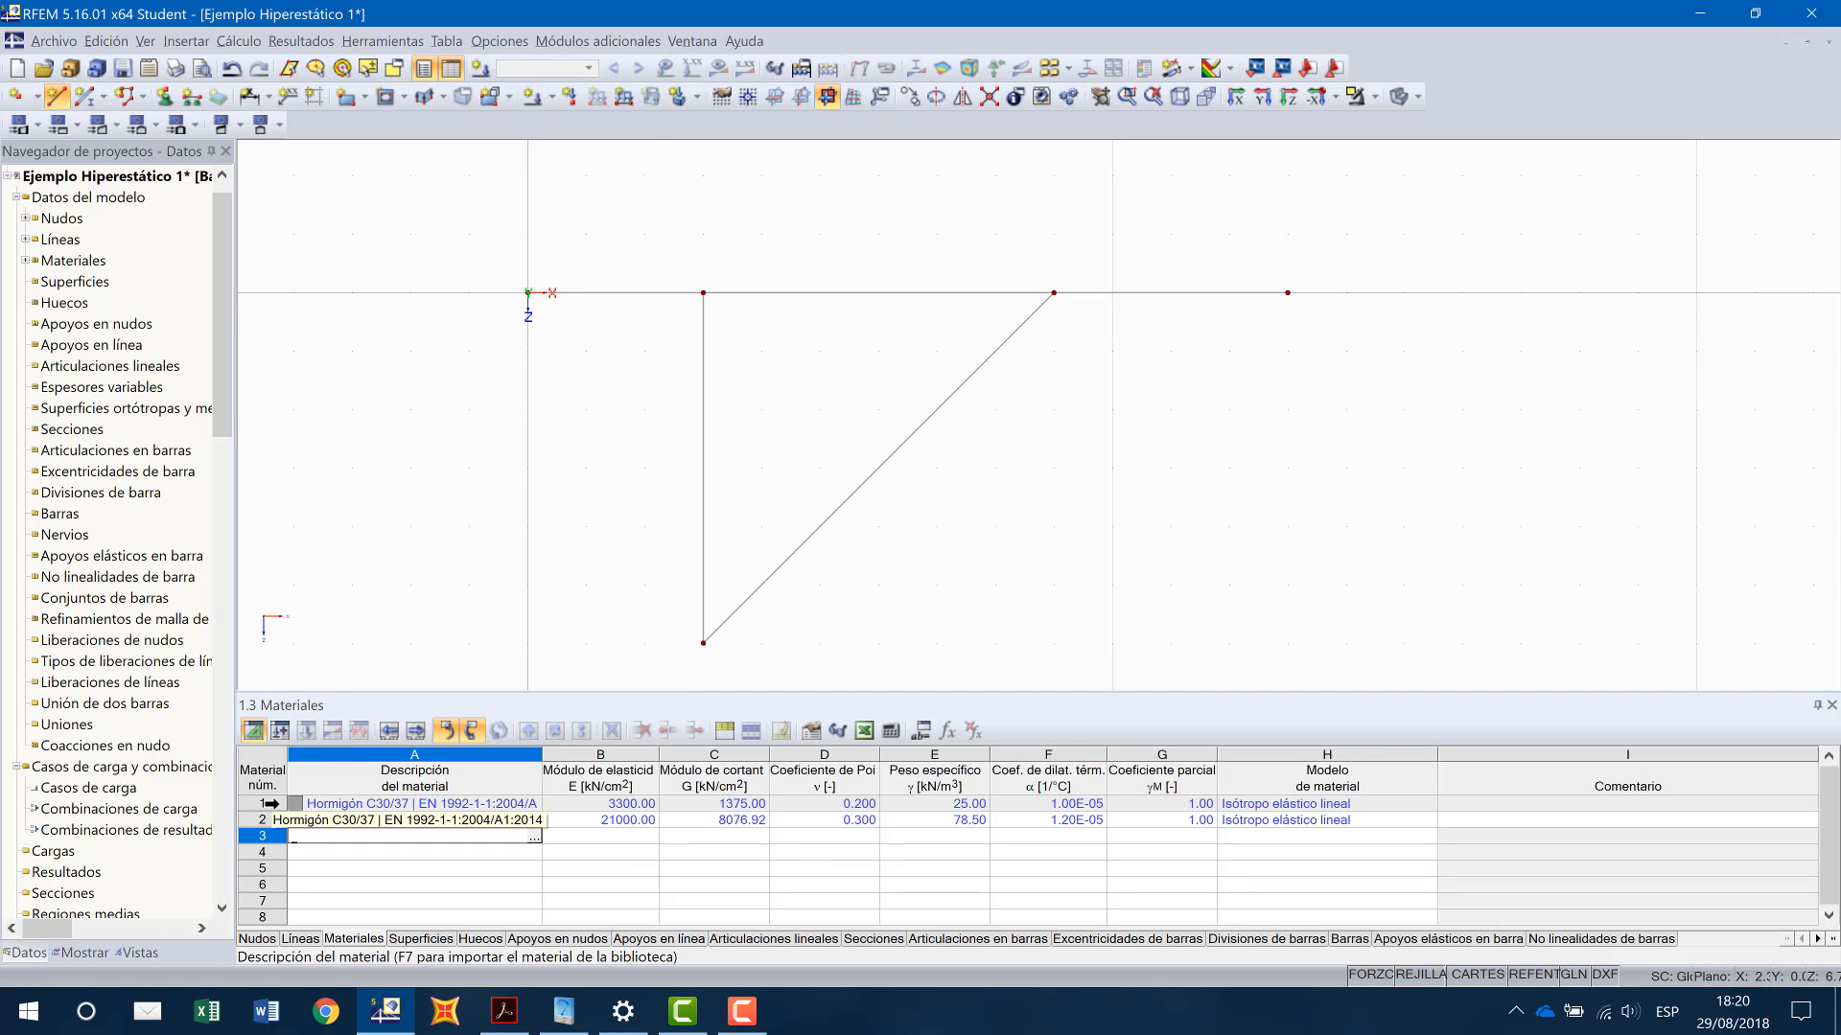
click(272, 803)
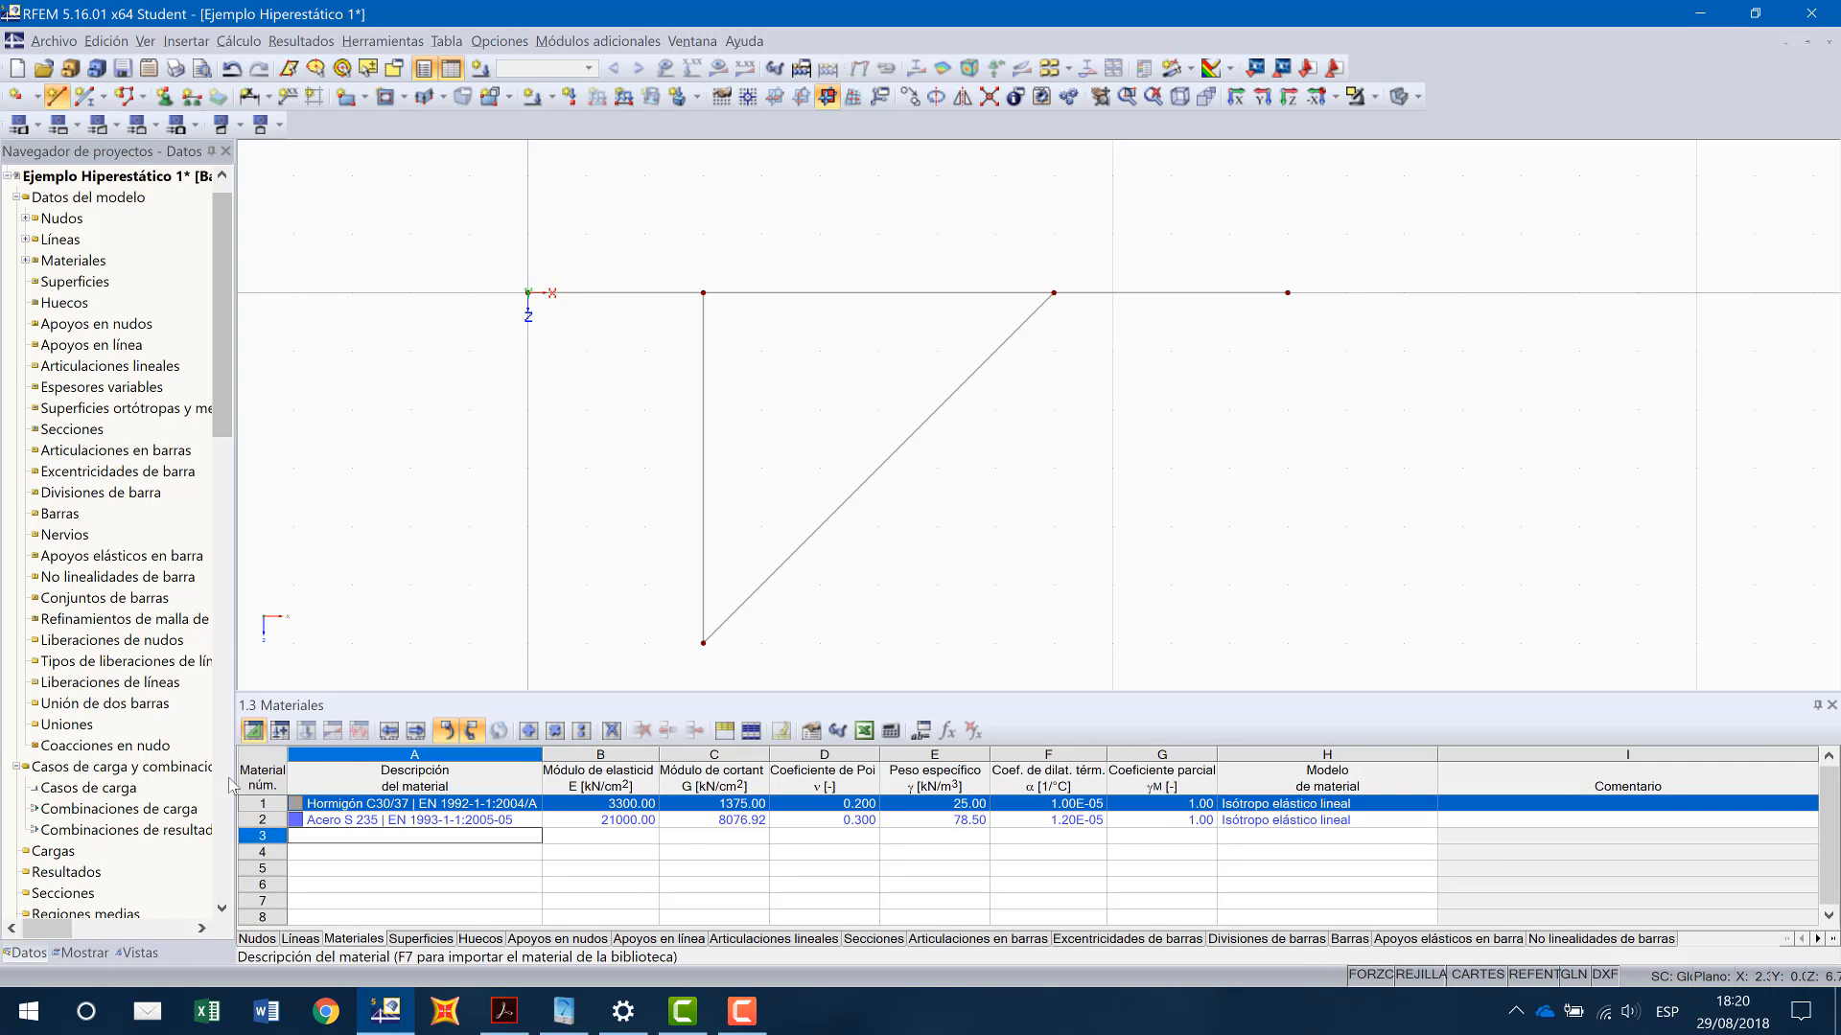
key(Delete)
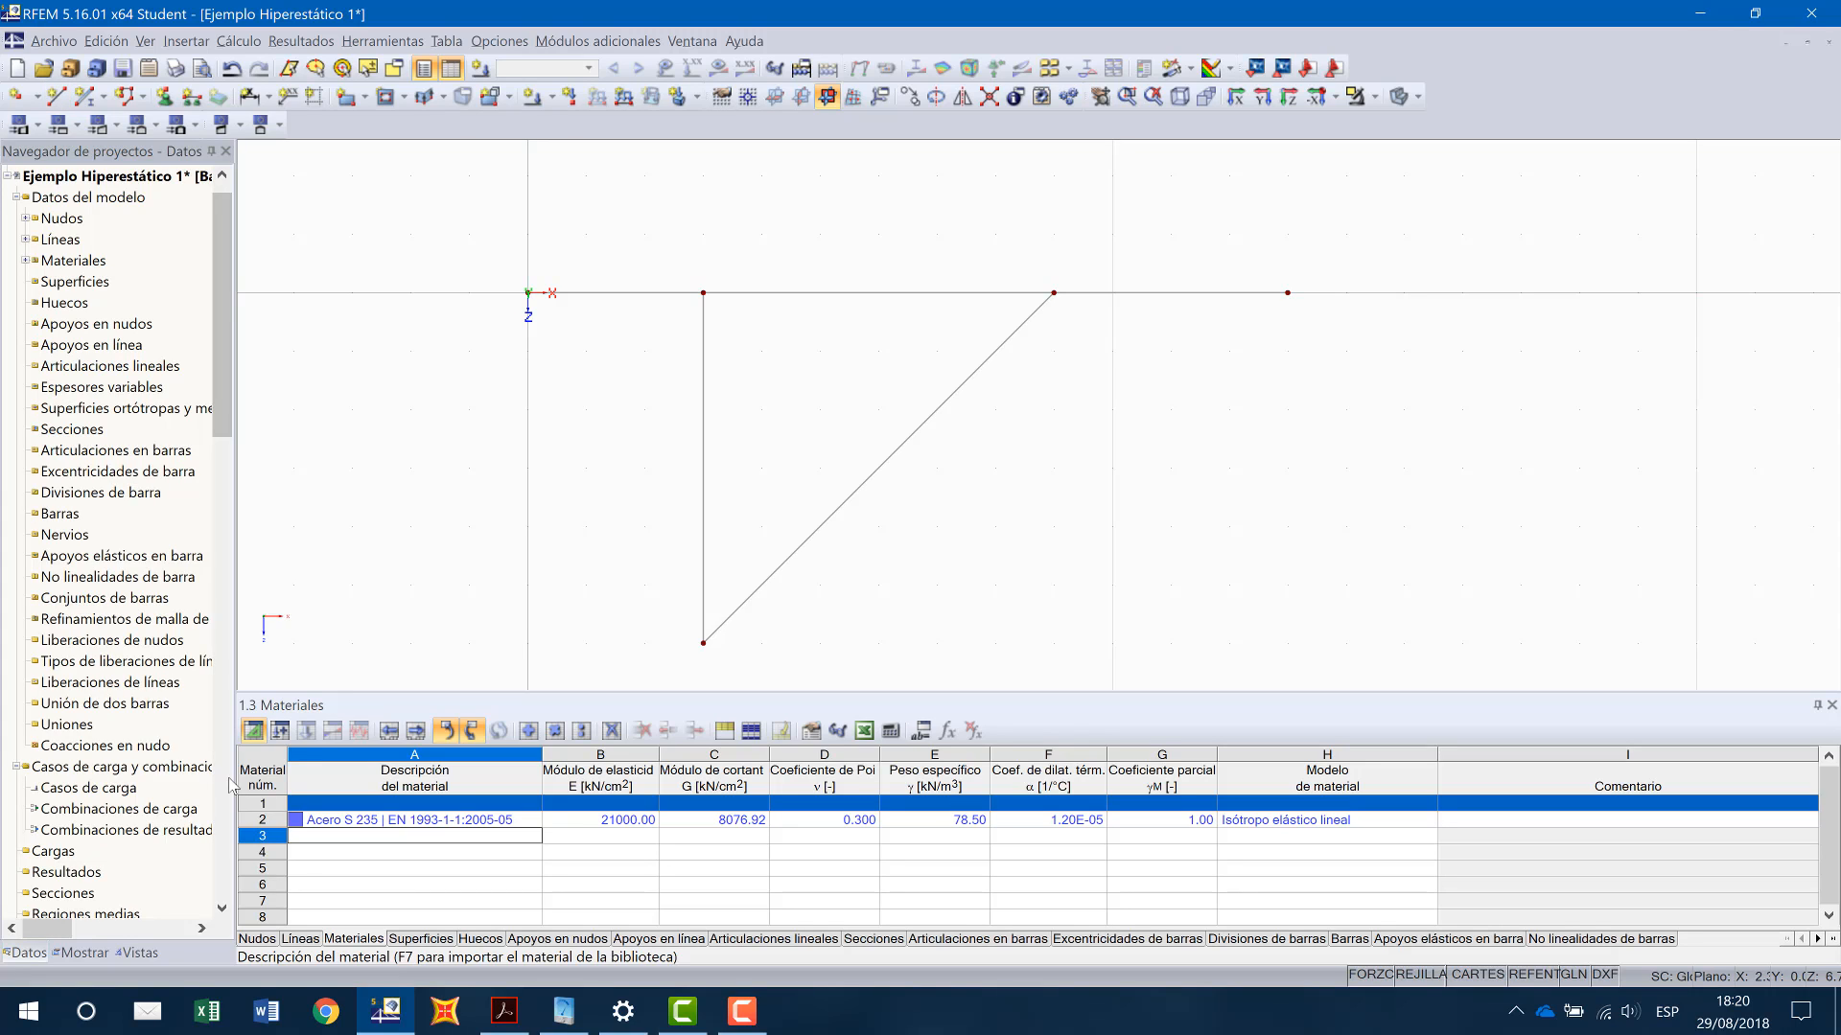
click(261, 821)
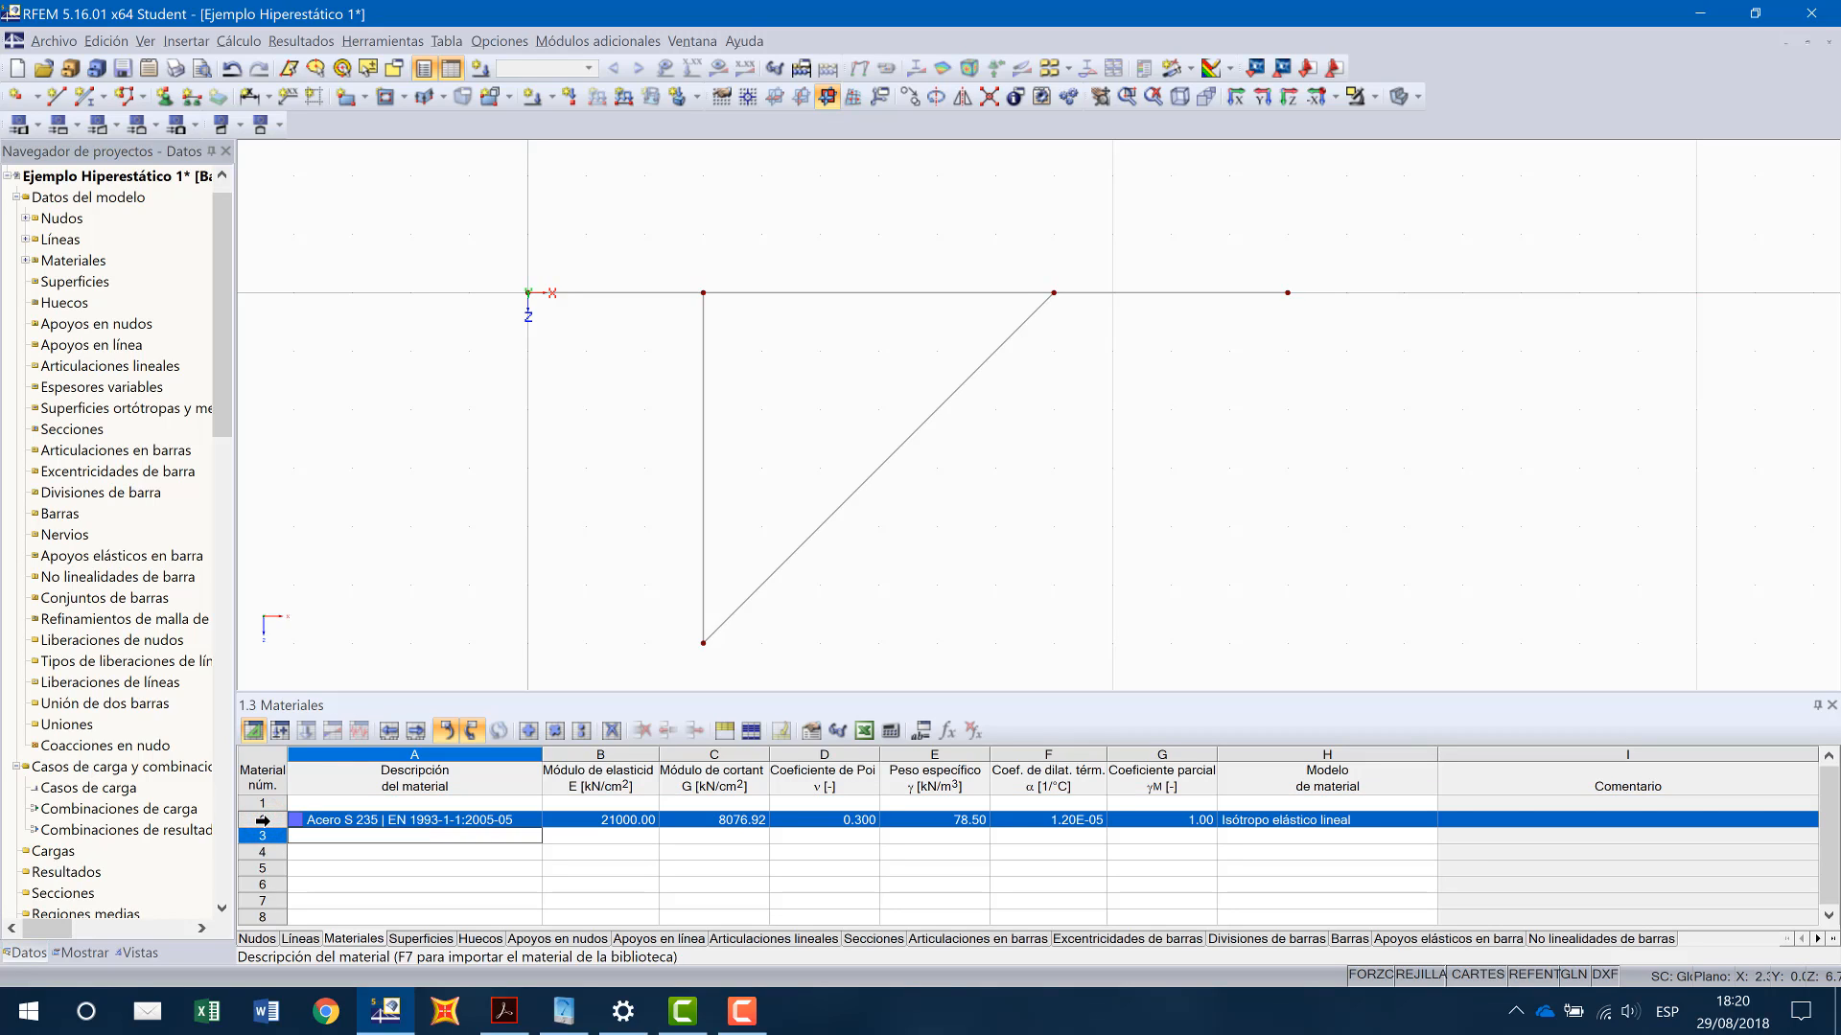
key(Delete)
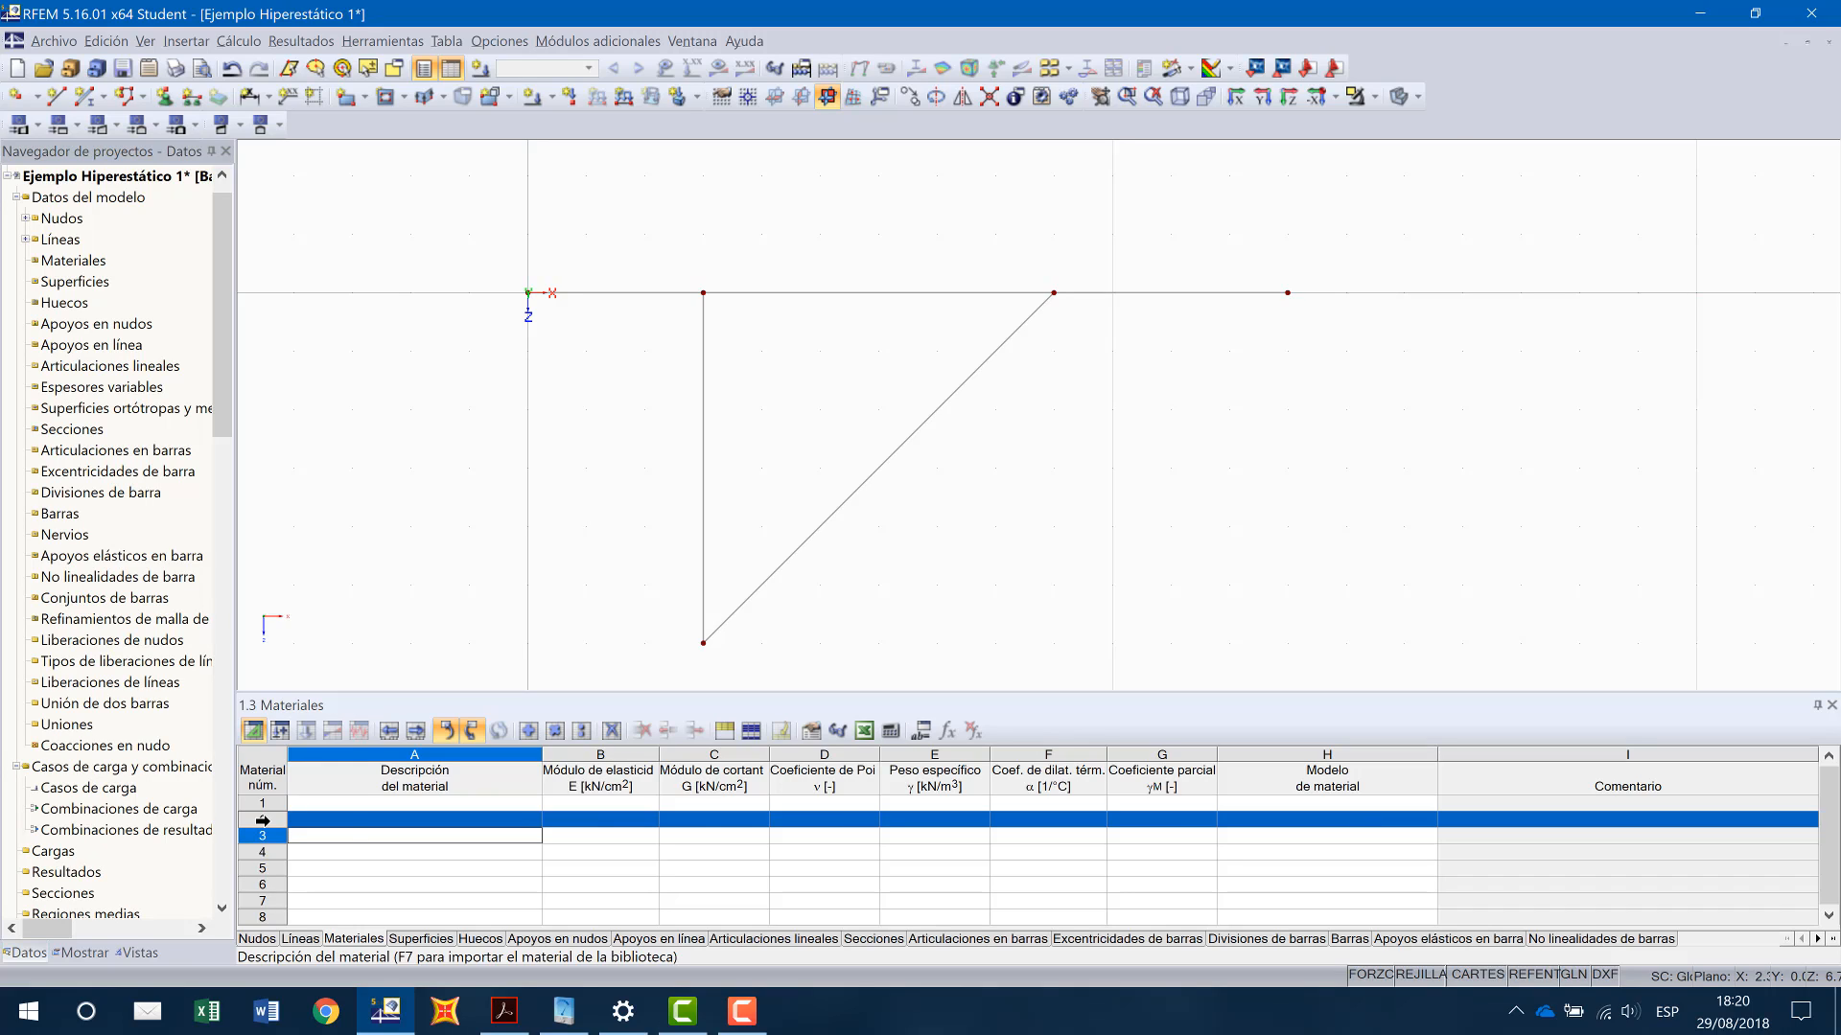
Step: Open the material library for the first row of the materials table and browse the listed steels, concretes and timbers with their standards
click(349, 803)
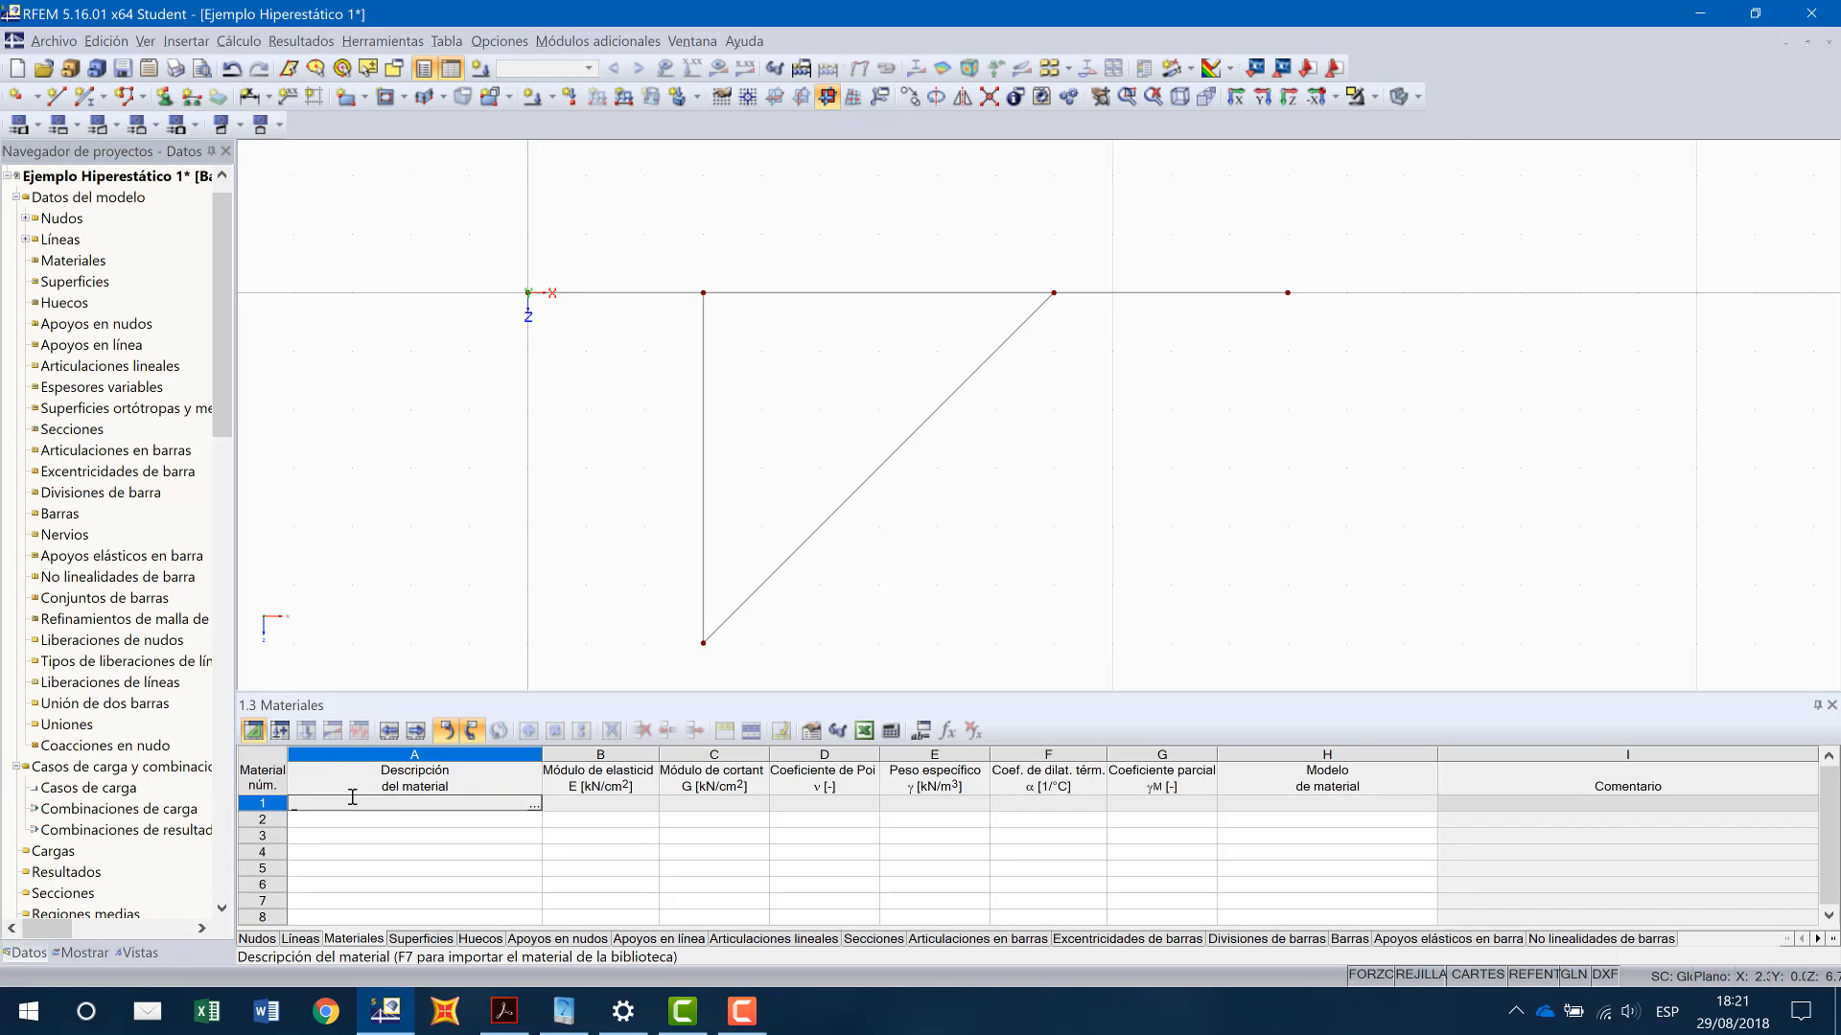
click(533, 804)
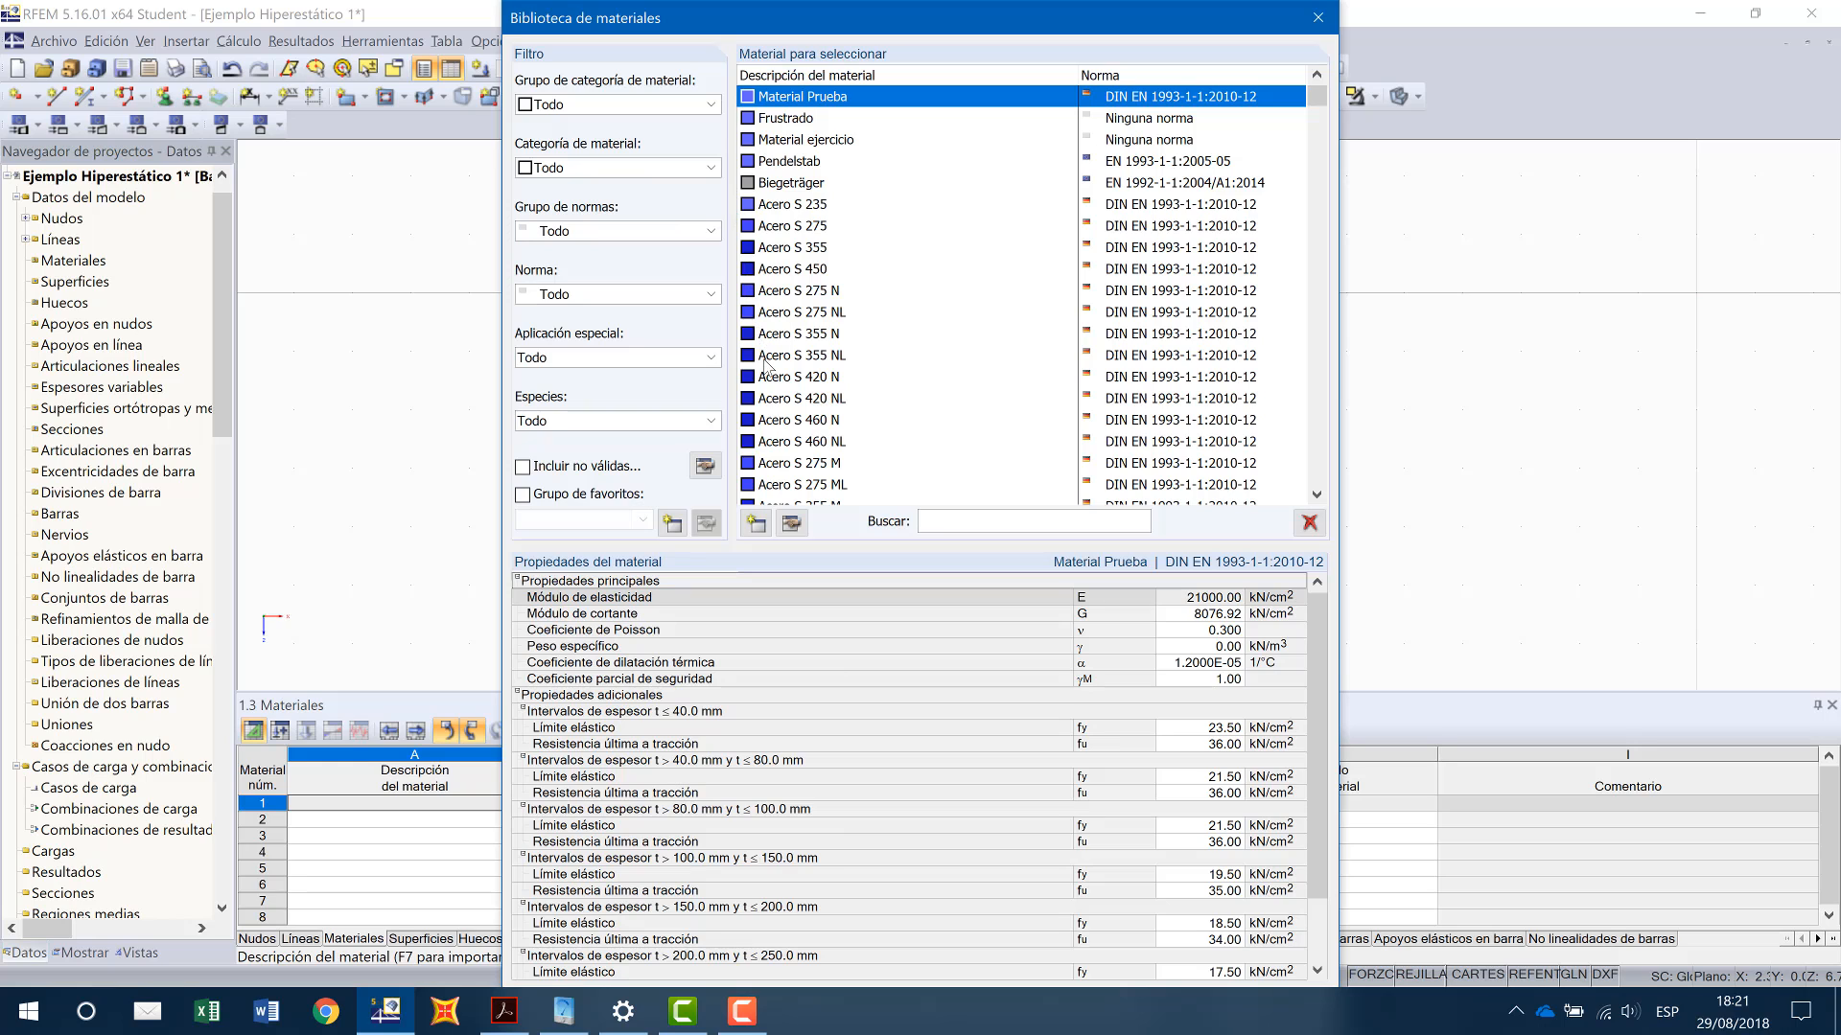
scroll(778, 412, down, 4)
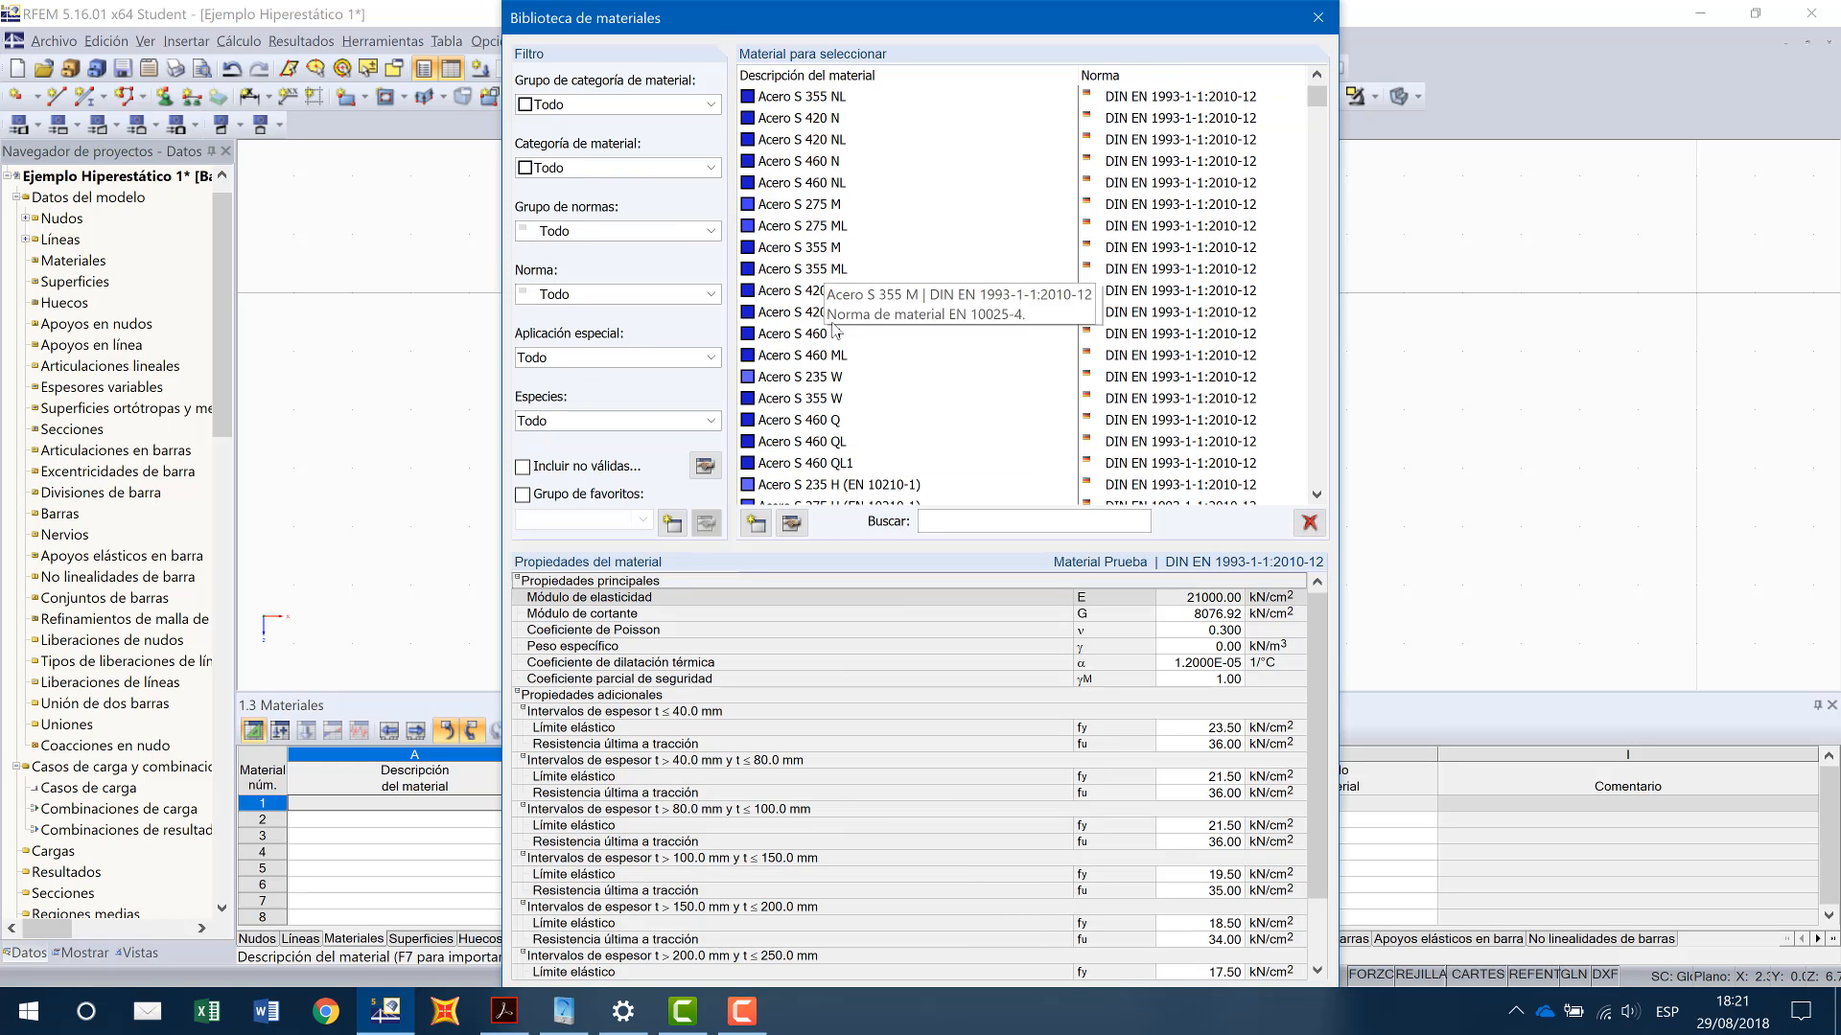
scroll(851, 251, down, 5)
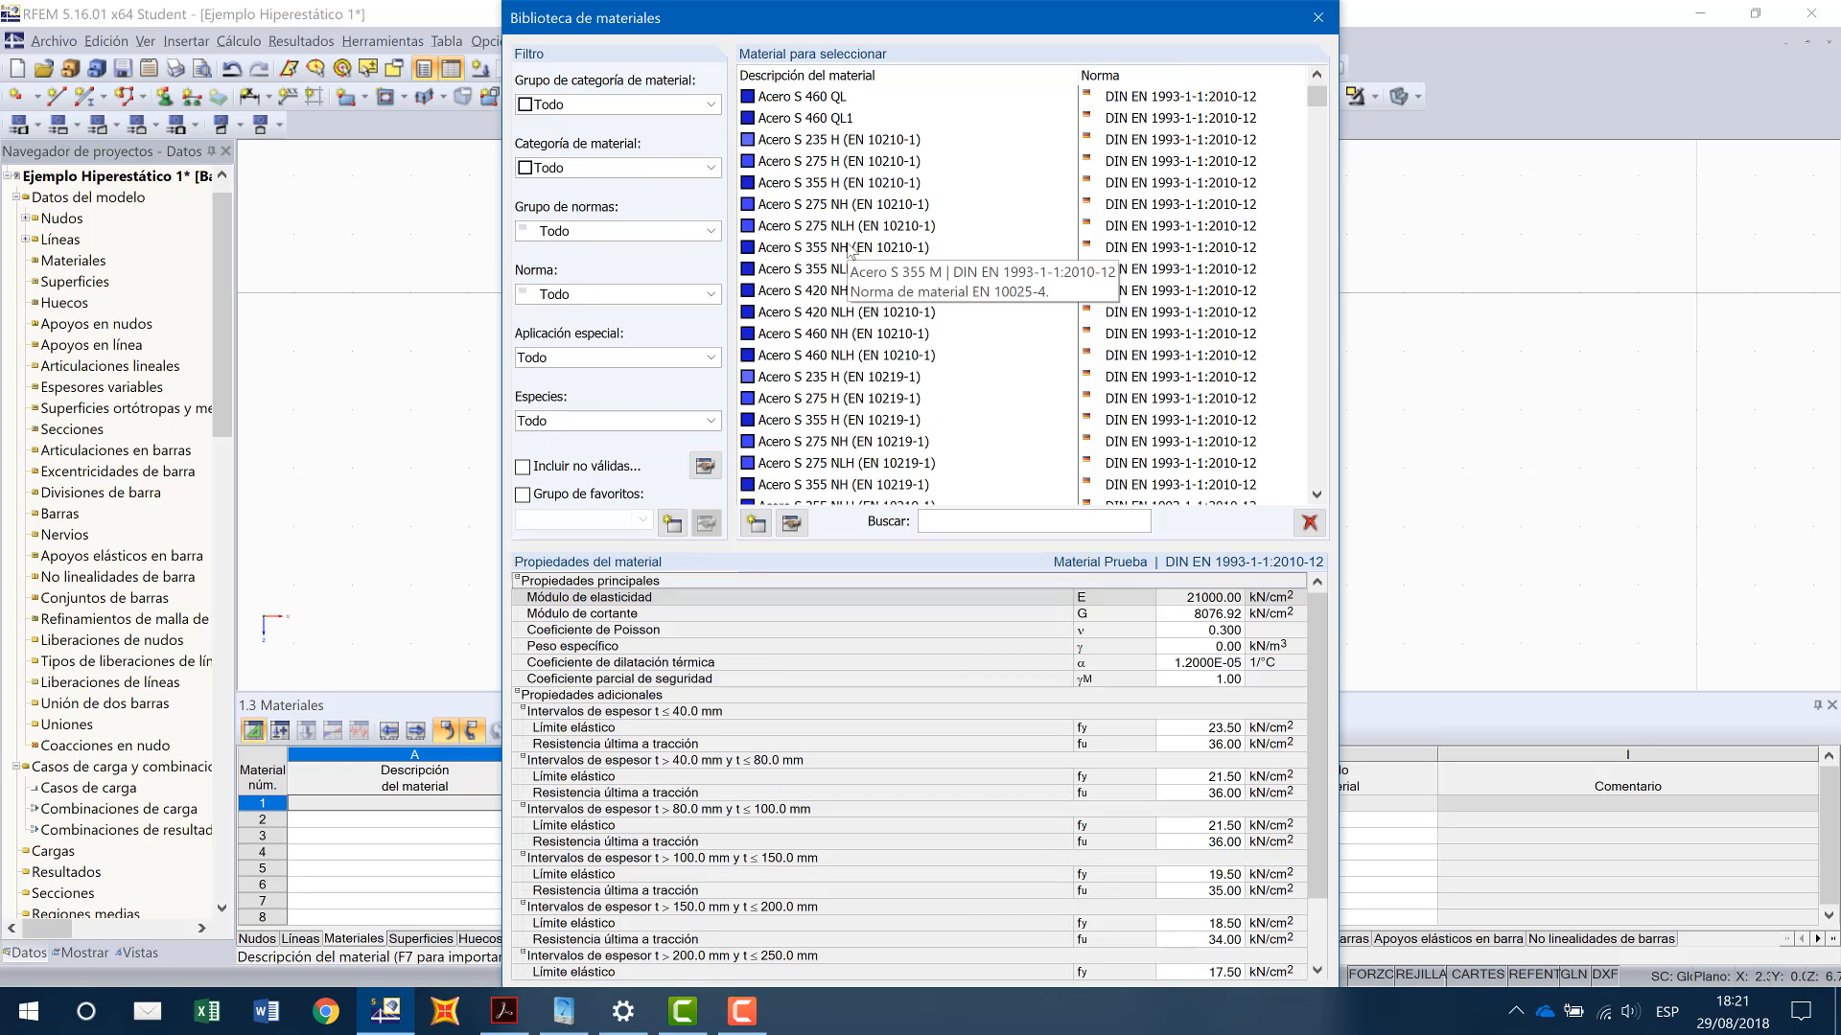
scroll(851, 251, down, 5)
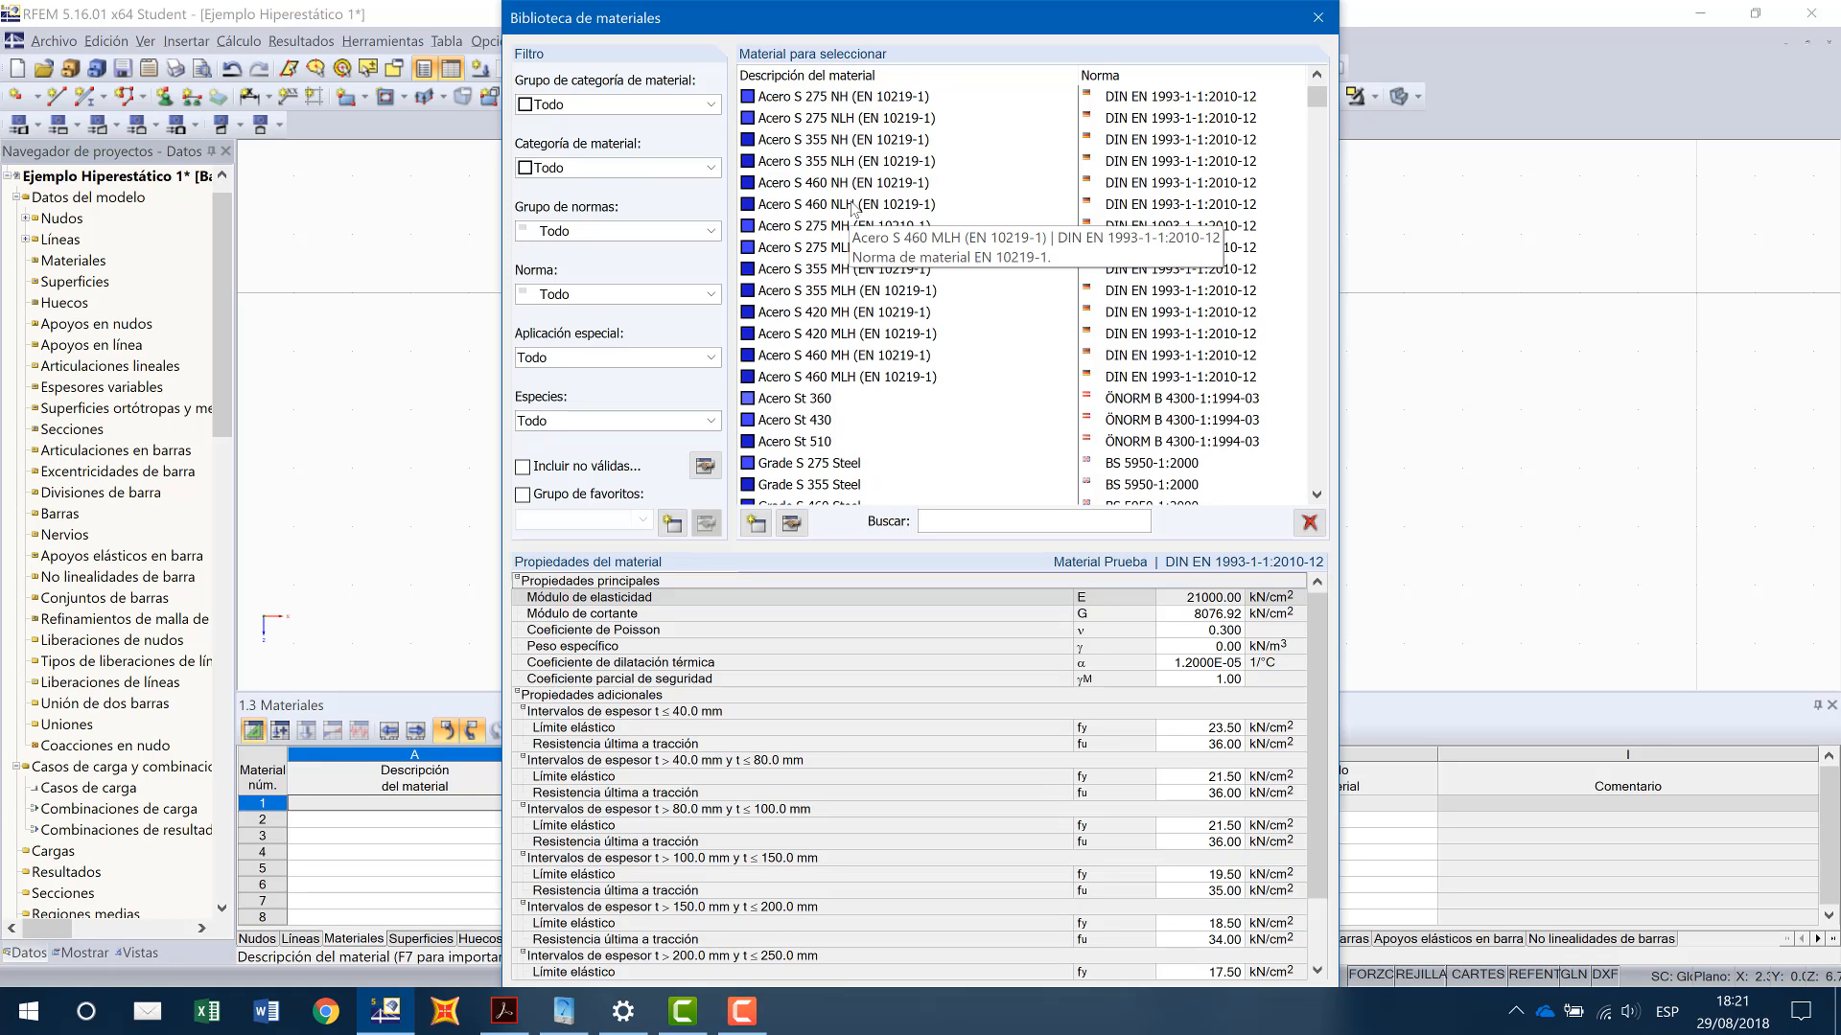
scroll(868, 278, up, 5)
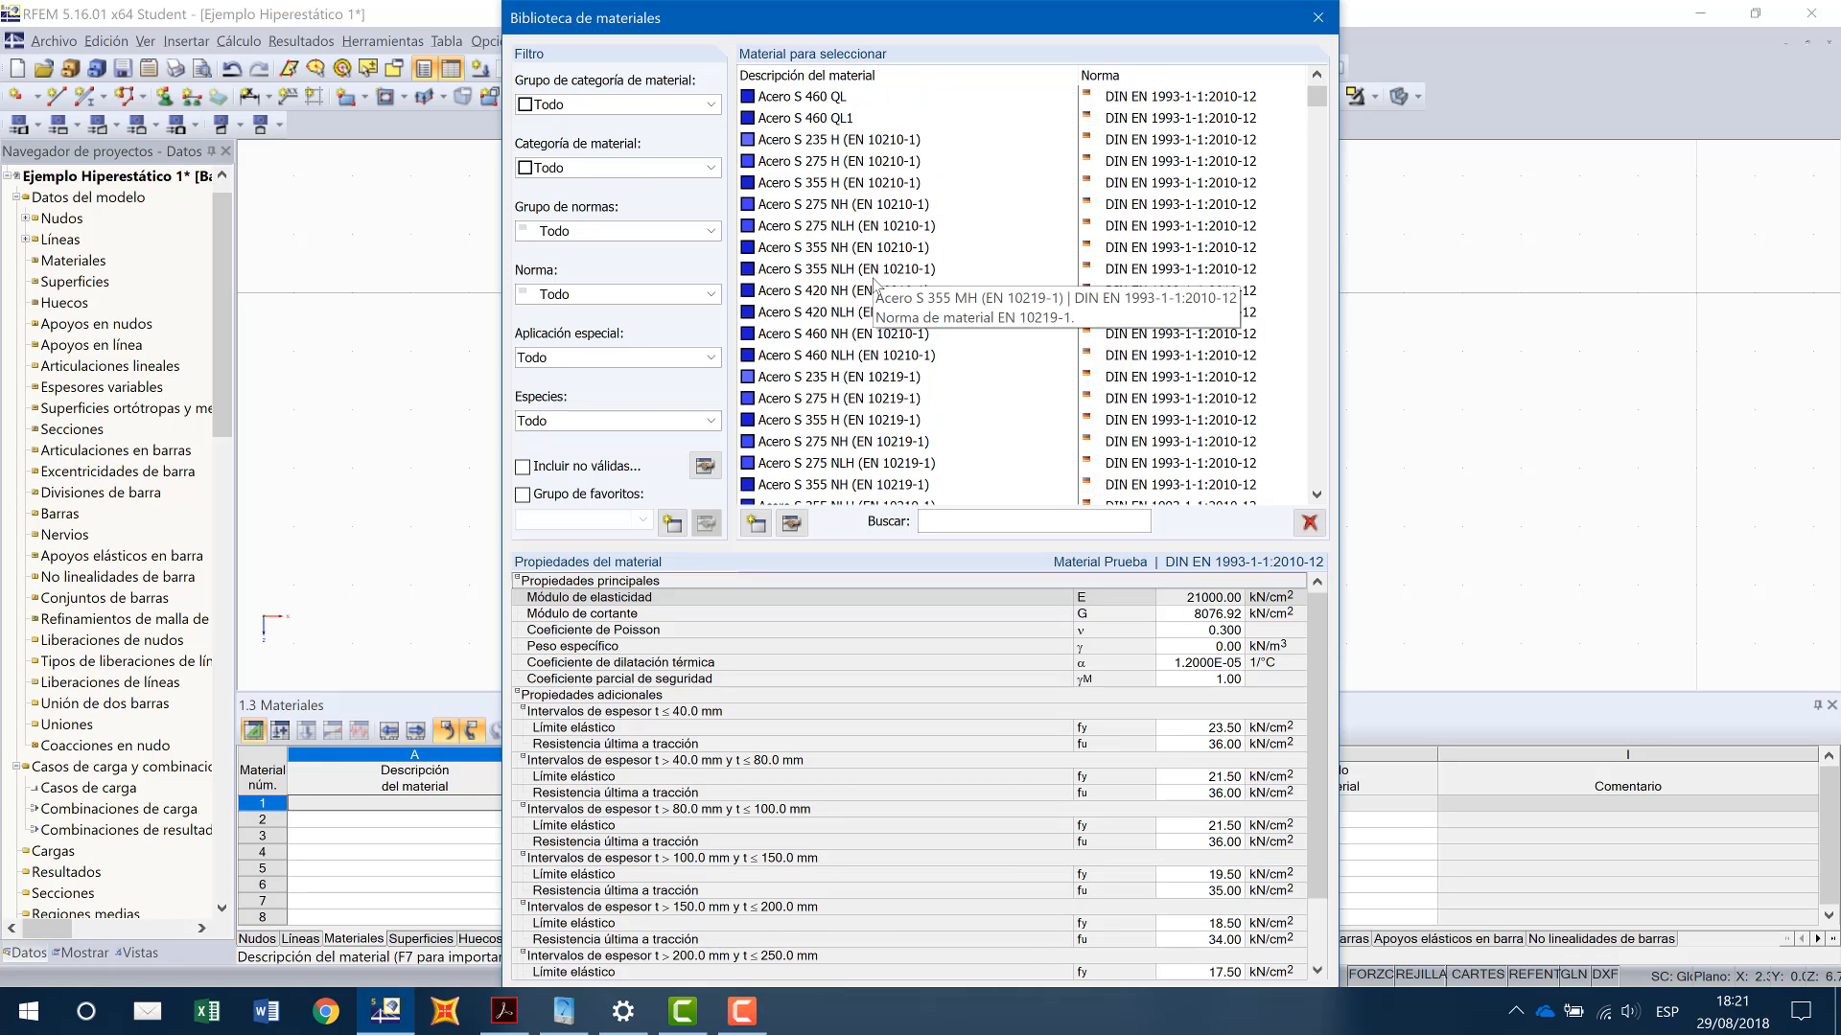
scroll(873, 281, down, 5)
scroll(873, 281, up, 7)
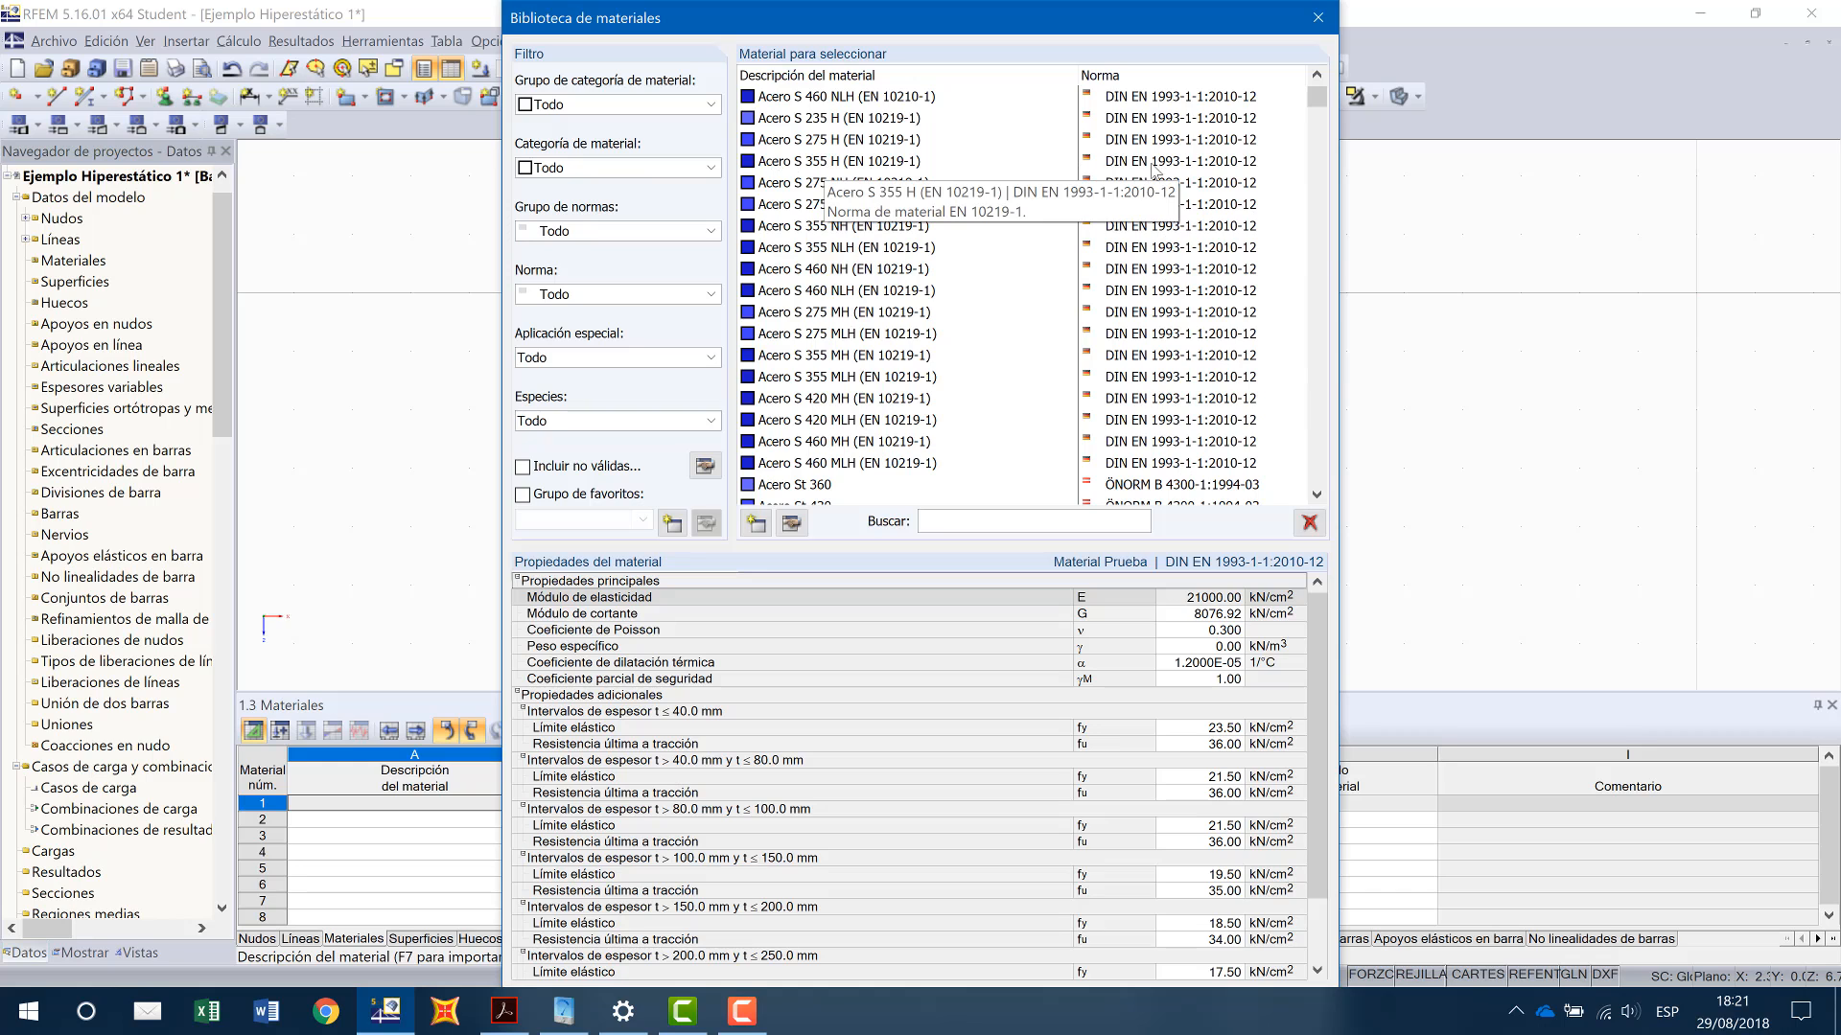
scroll(1176, 249, down, 5)
scroll(1176, 250, down, 7)
scroll(1175, 249, down, 10)
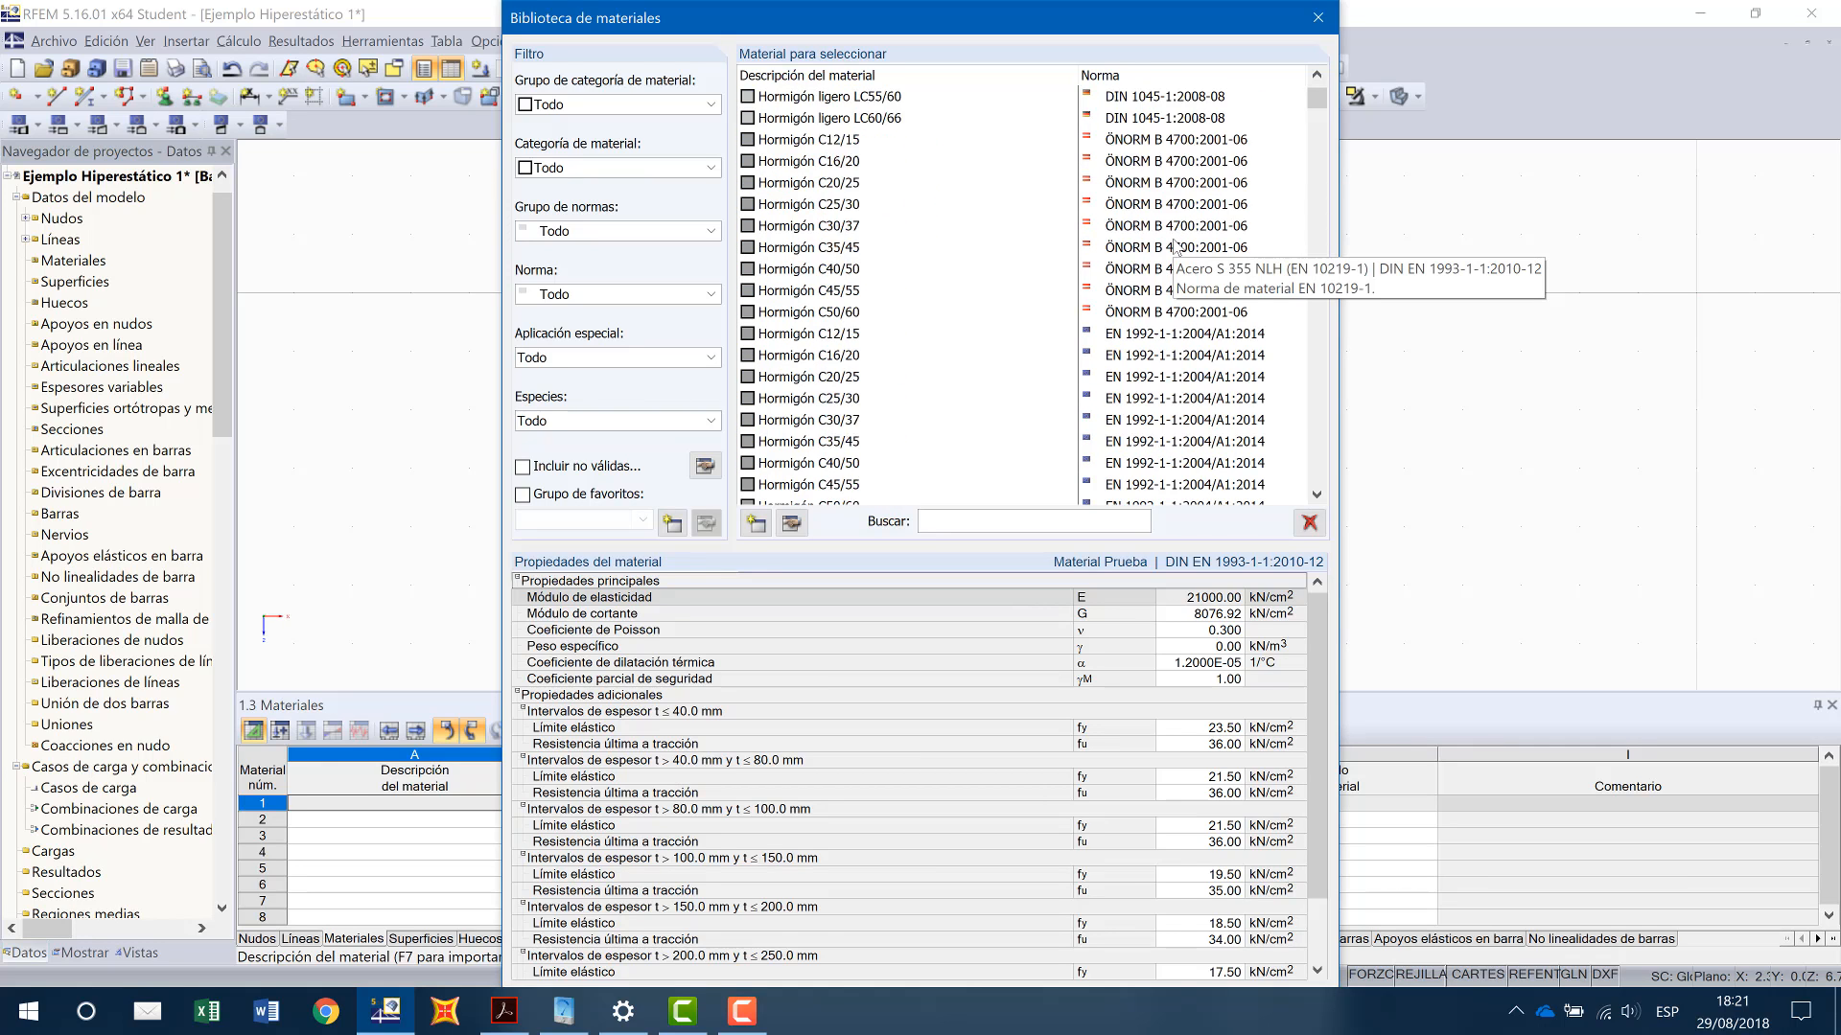
scroll(1176, 247, down, 7)
scroll(1175, 248, down, 7)
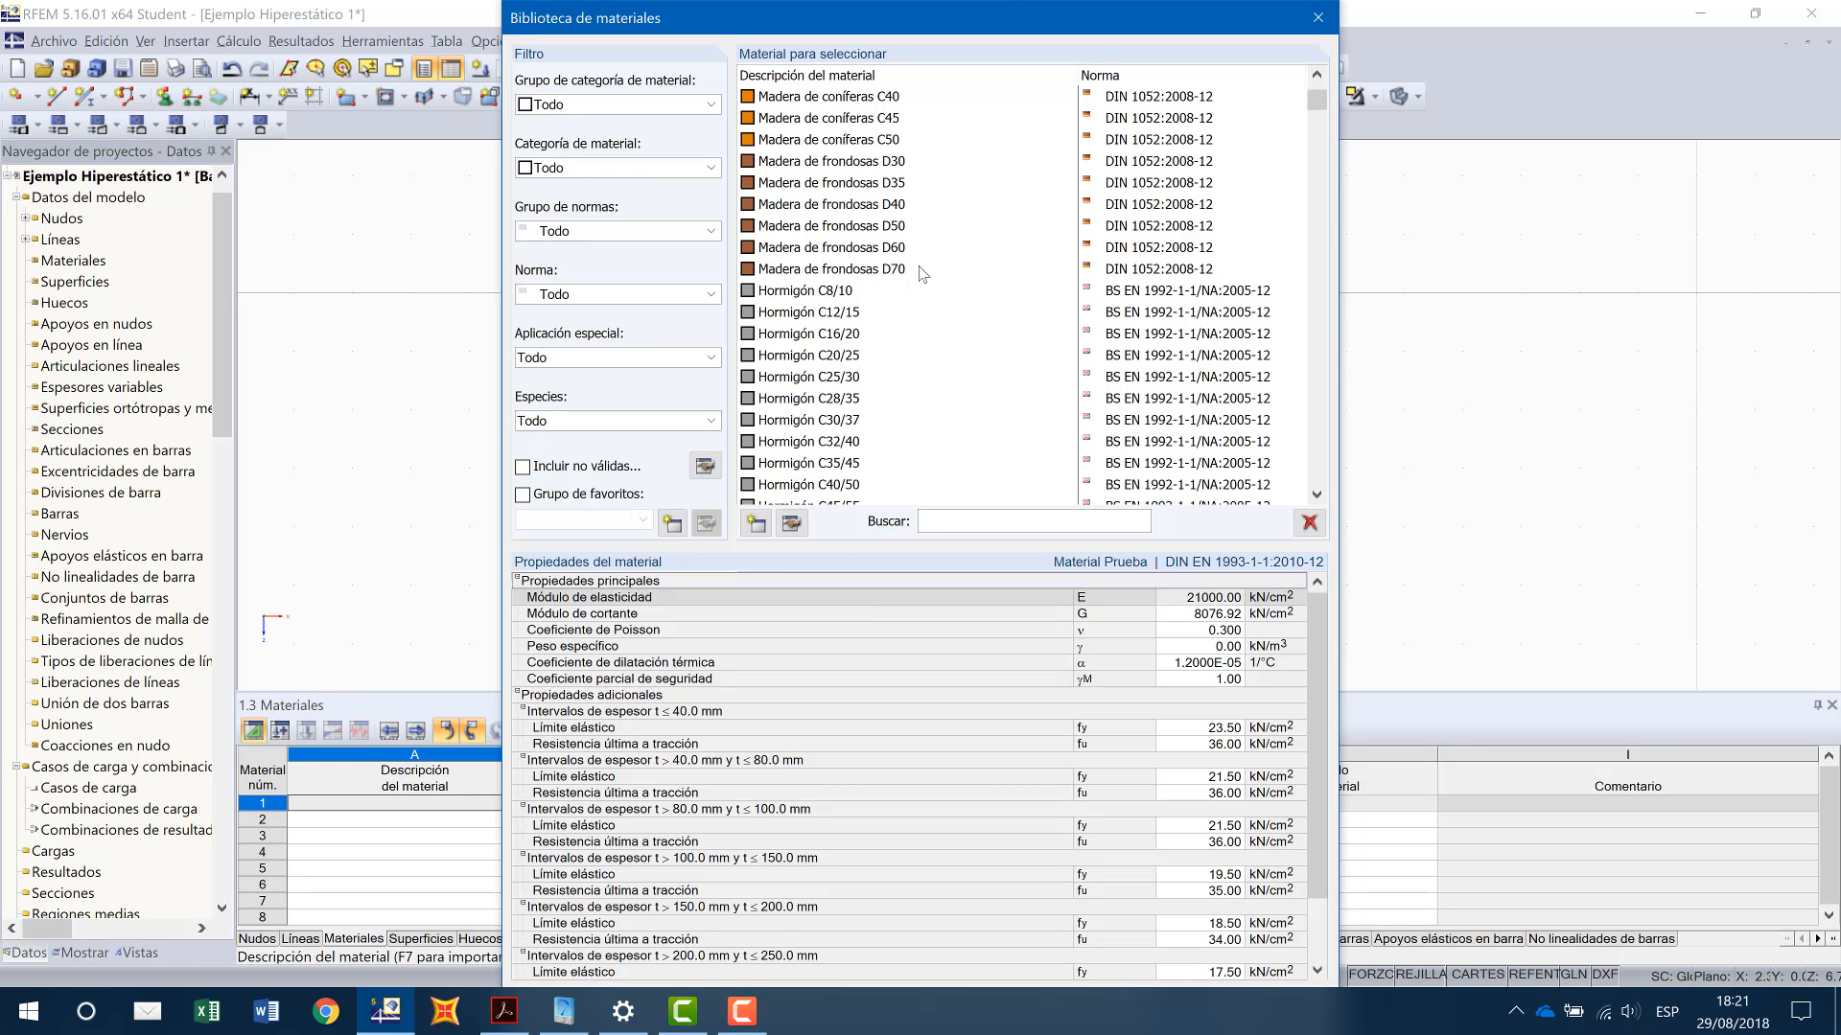
scroll(849, 464, up, 2)
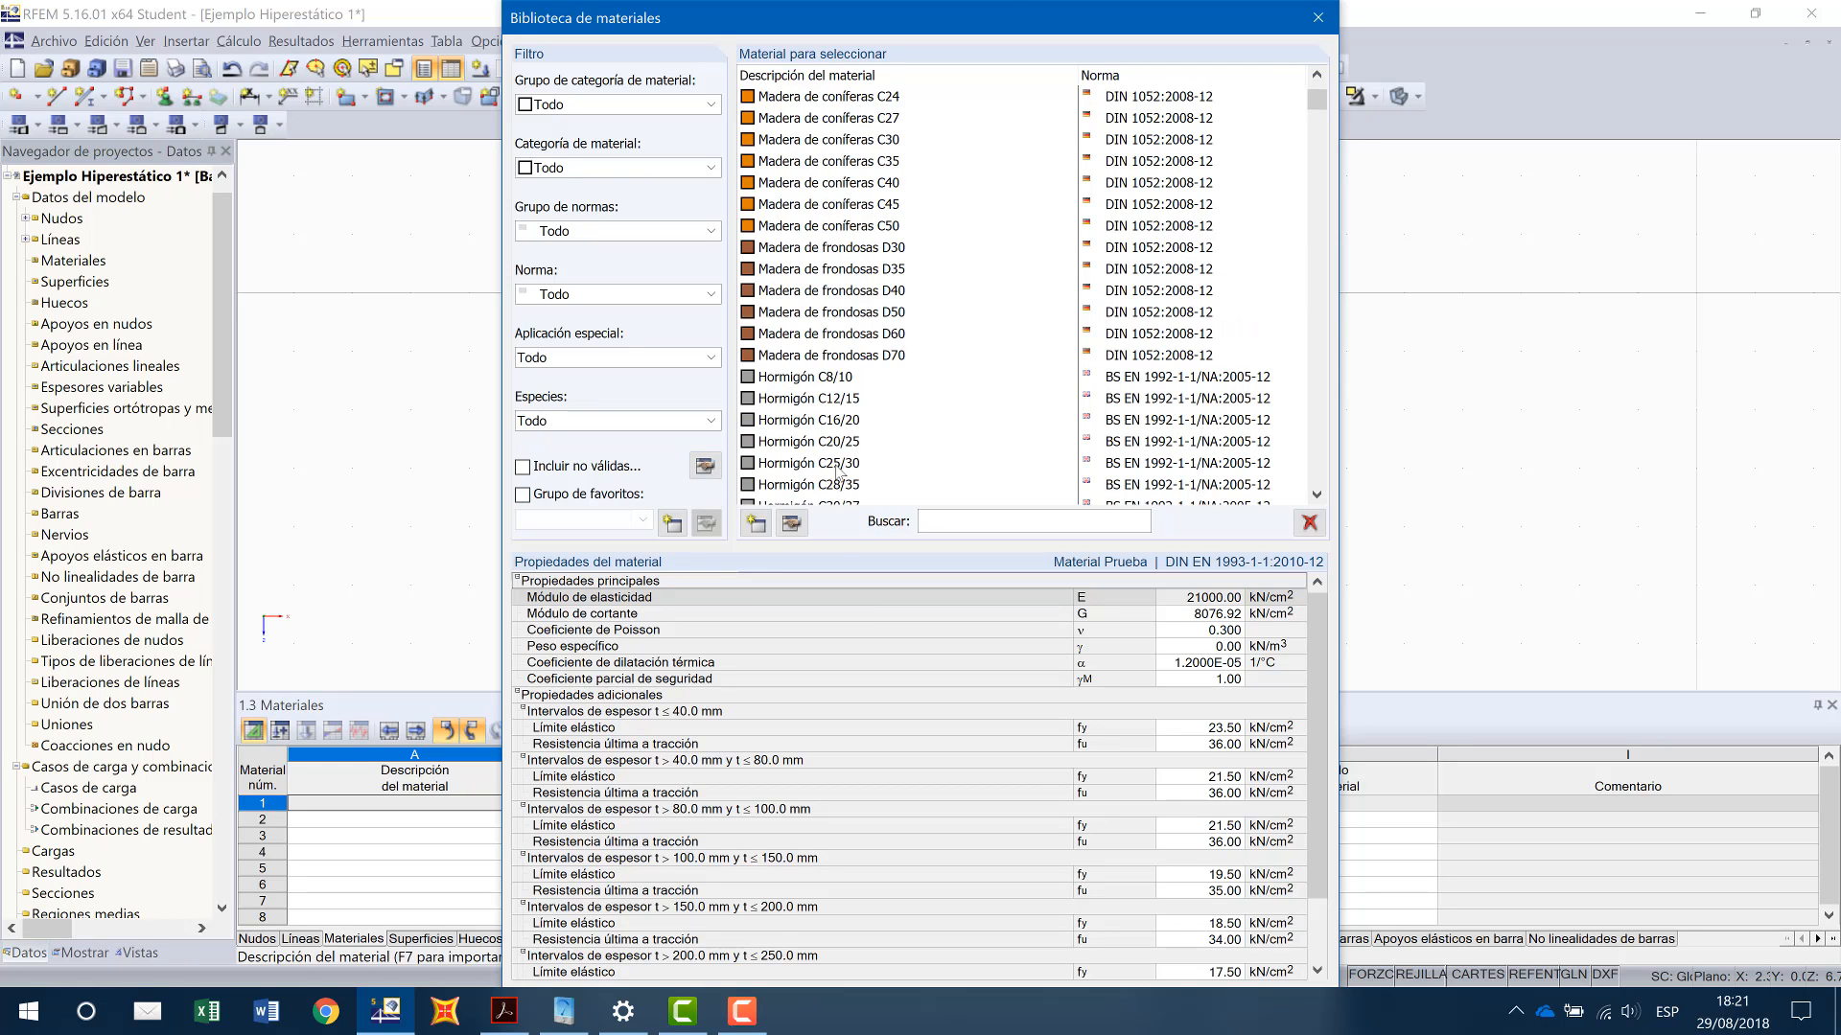
Step: Start a new library material and name it Material Hip
click(755, 528)
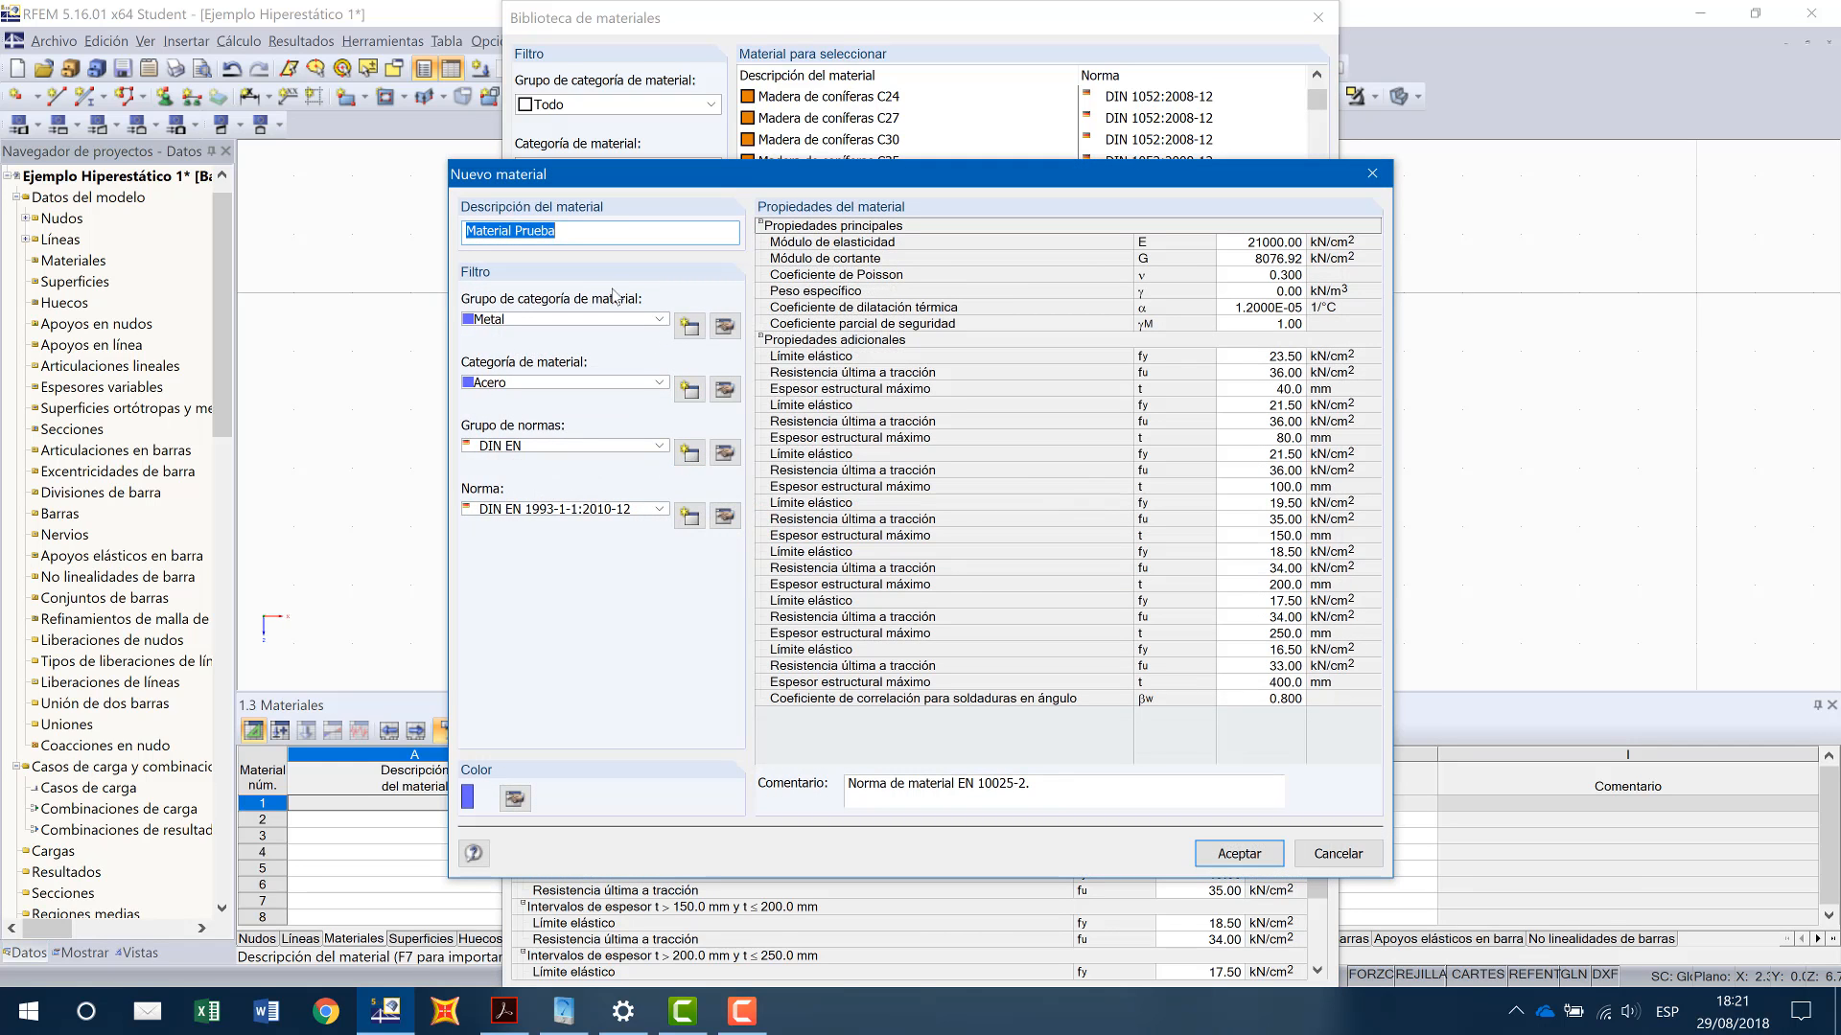
drag(584, 233, 431, 228)
key(BackSpace)
text(Material Hip)
Step: Select the elasticity modulus, switch to Adobe Acrobat to check the EA and EI data of beams and bars, and return to RFEM
click(1242, 241)
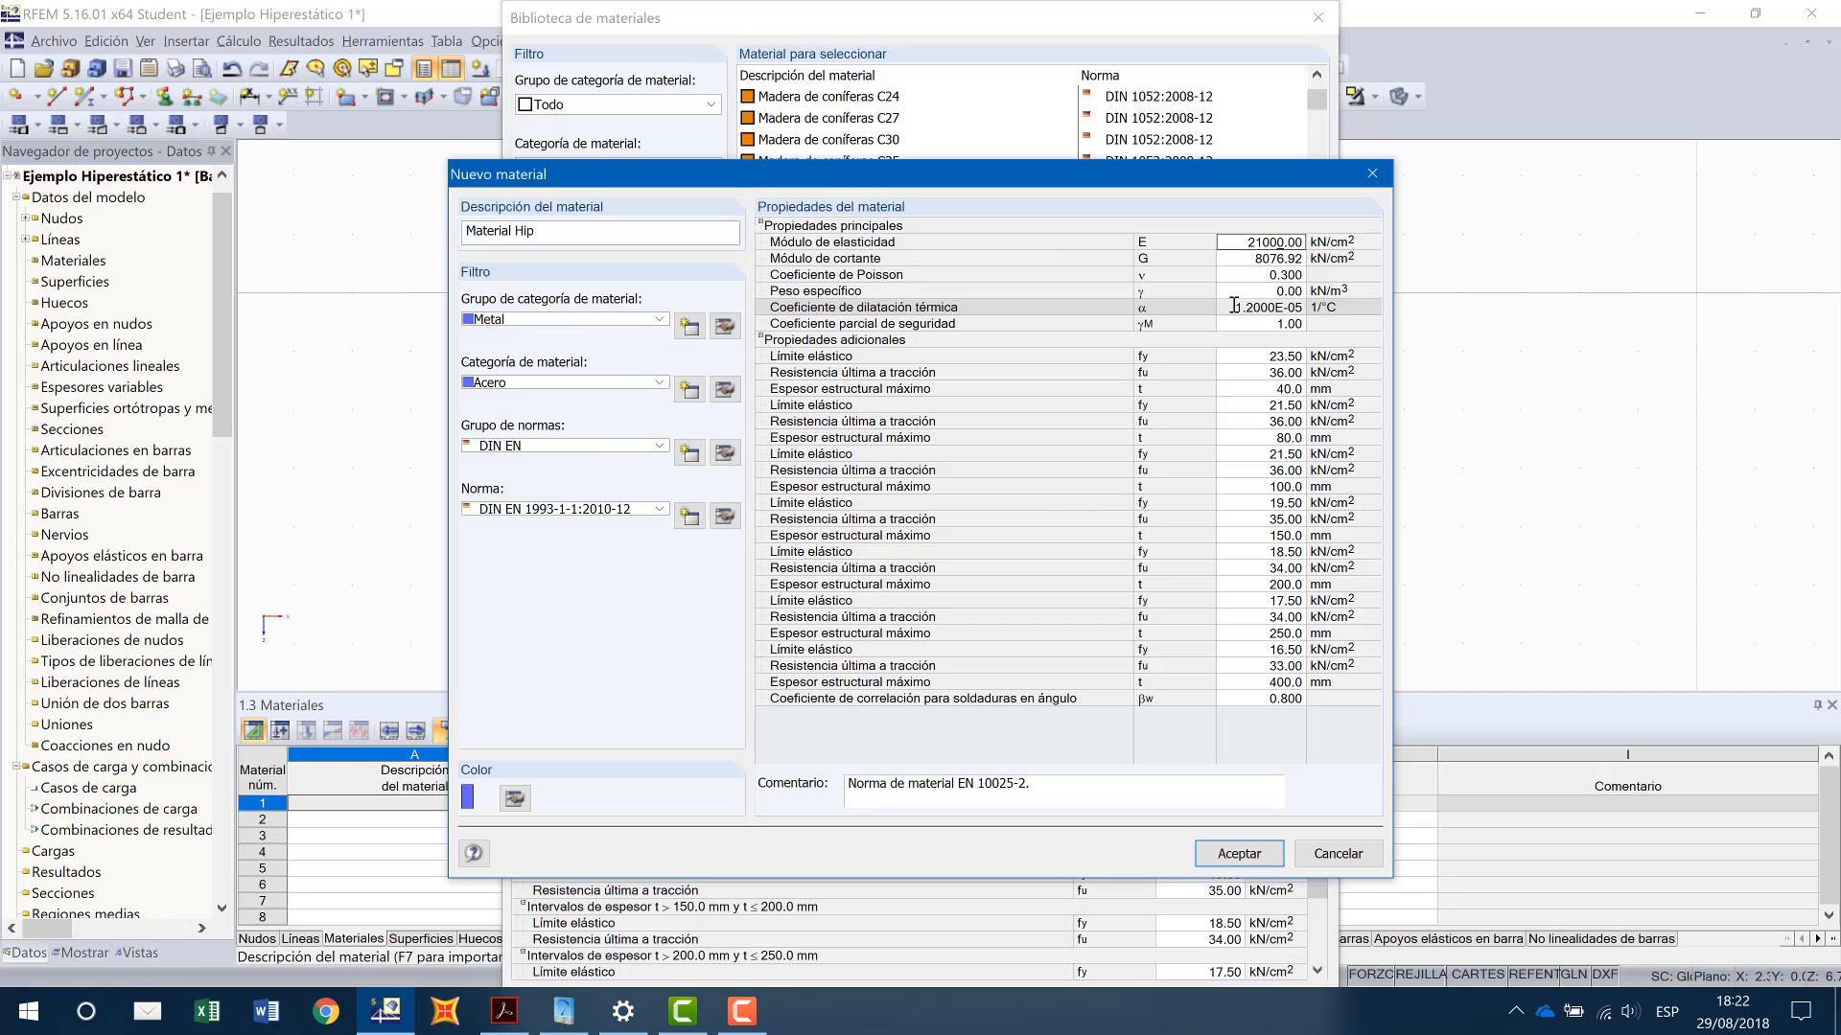
click(1248, 241)
click(1281, 239)
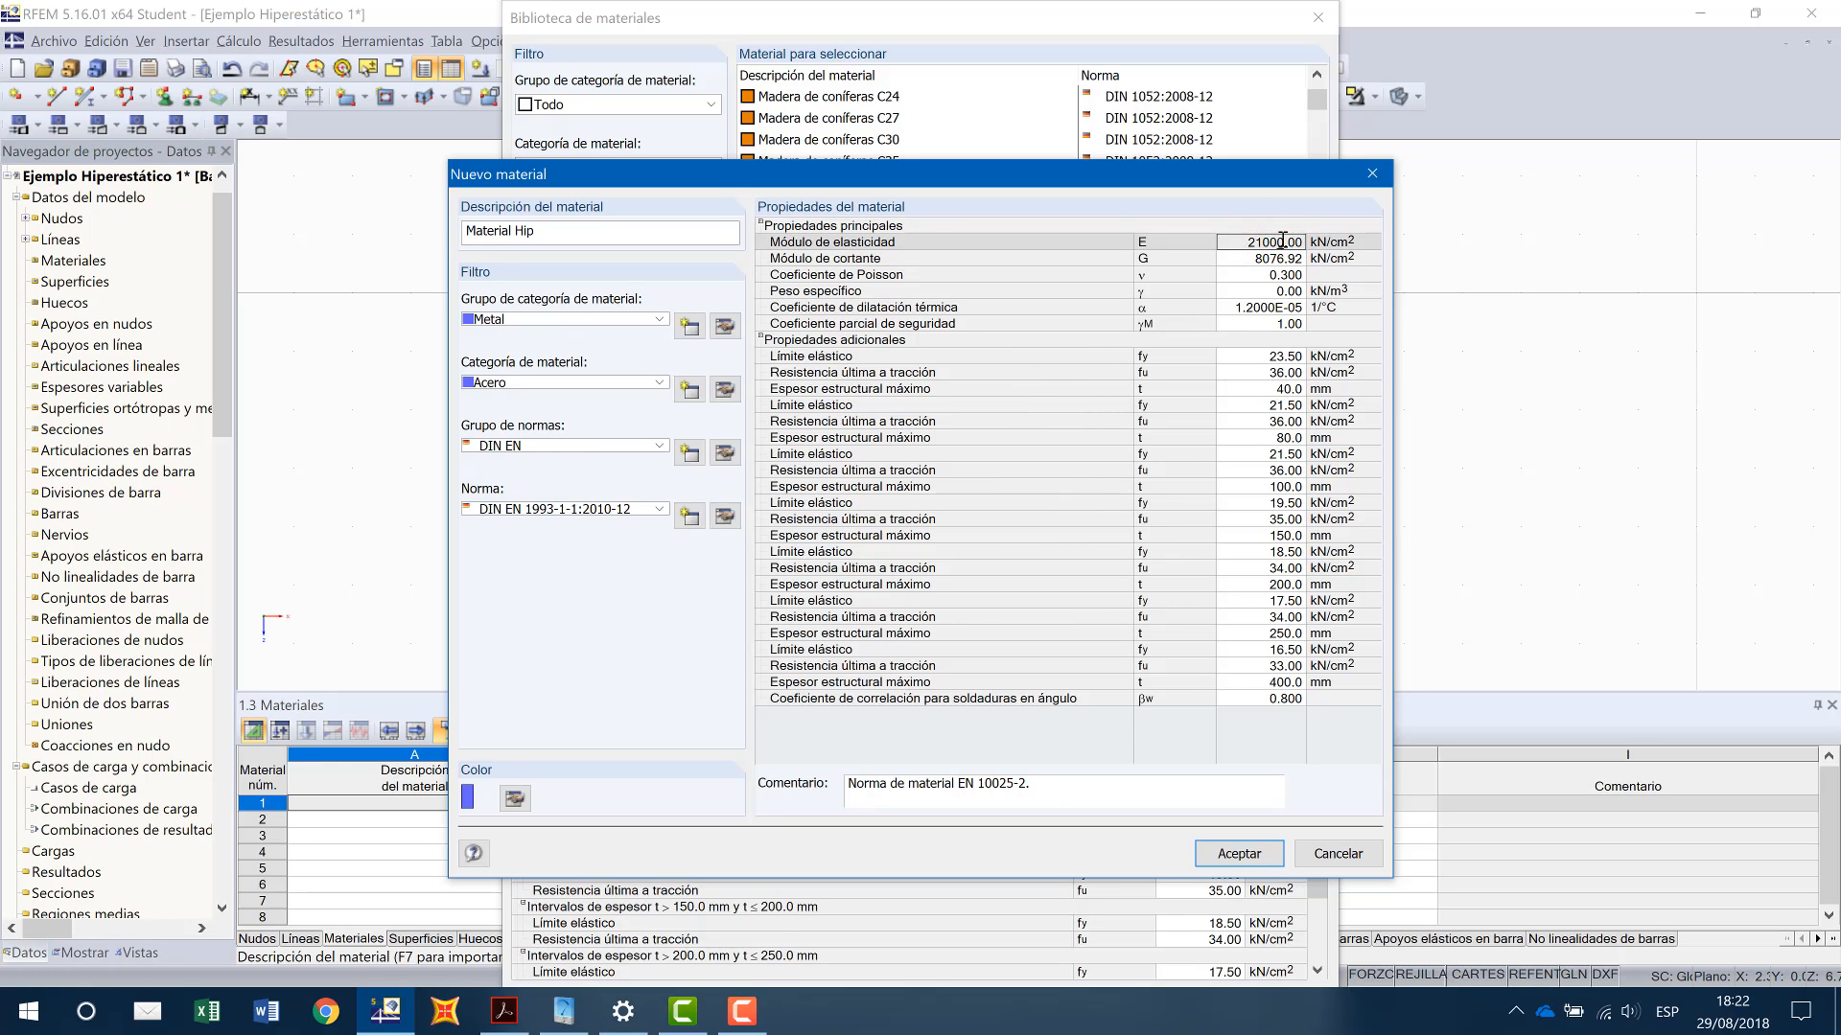
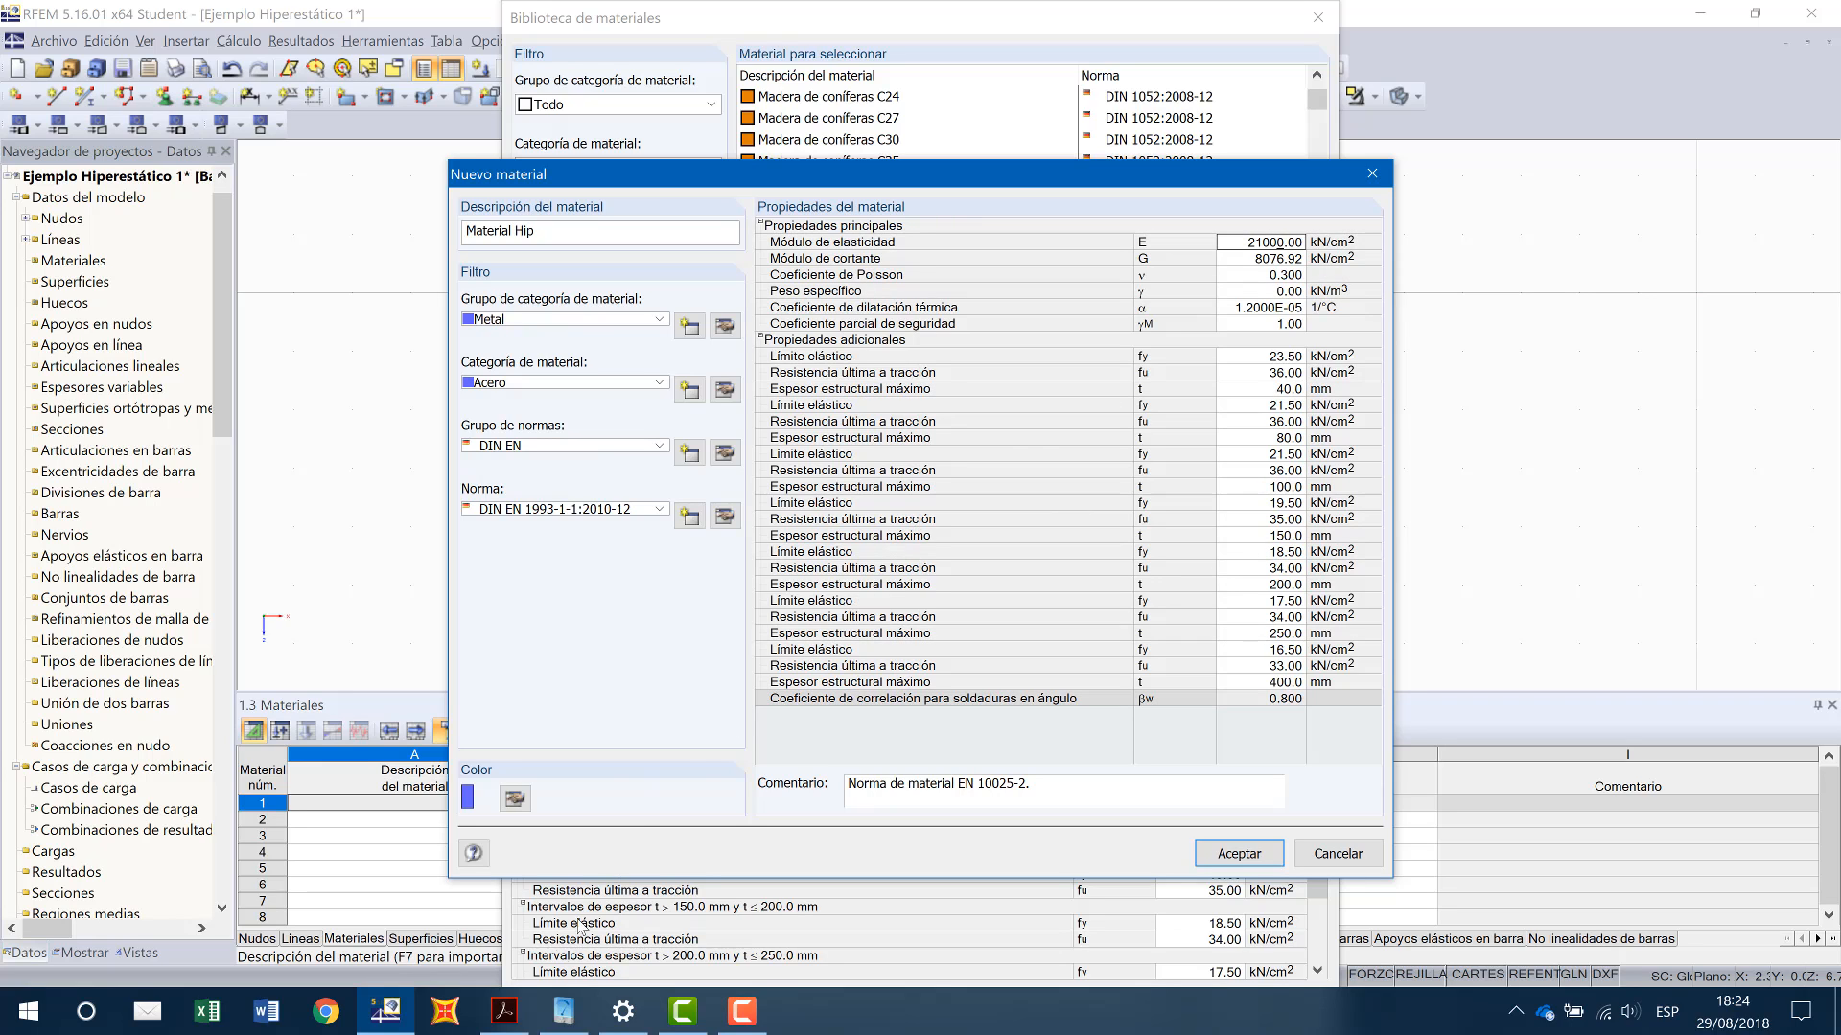
click(518, 1010)
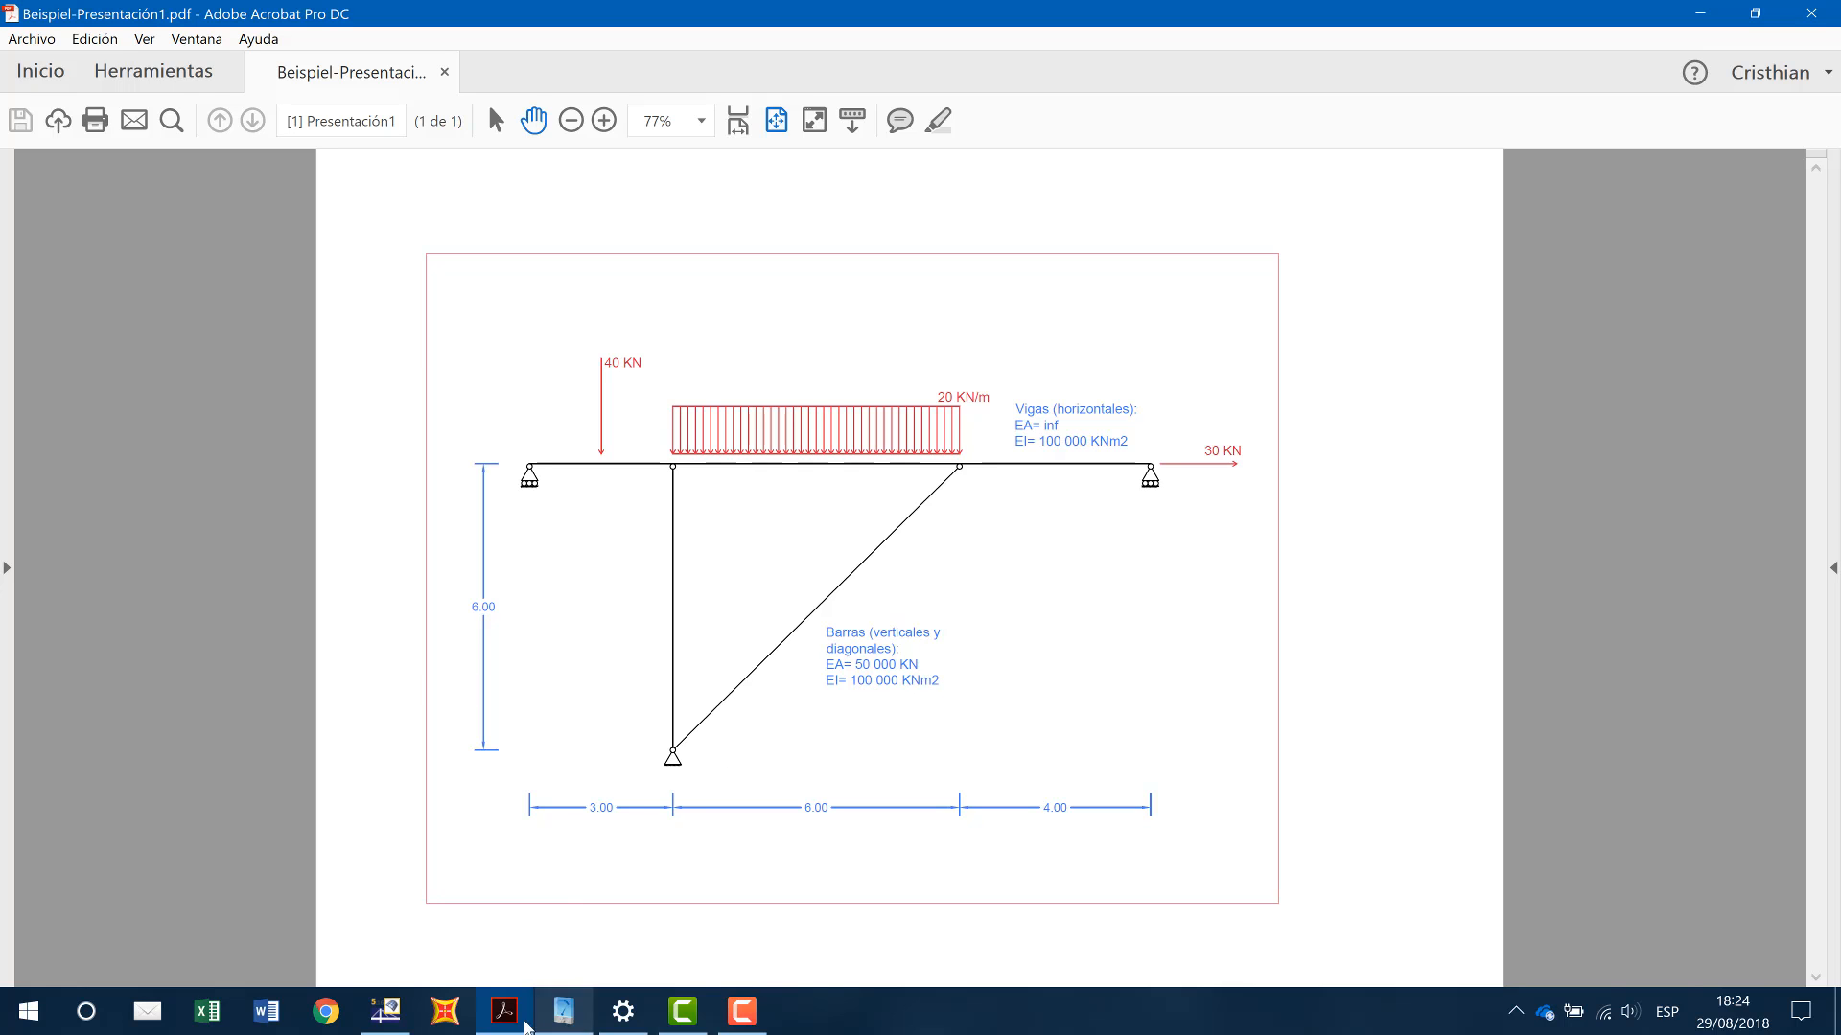
click(383, 1011)
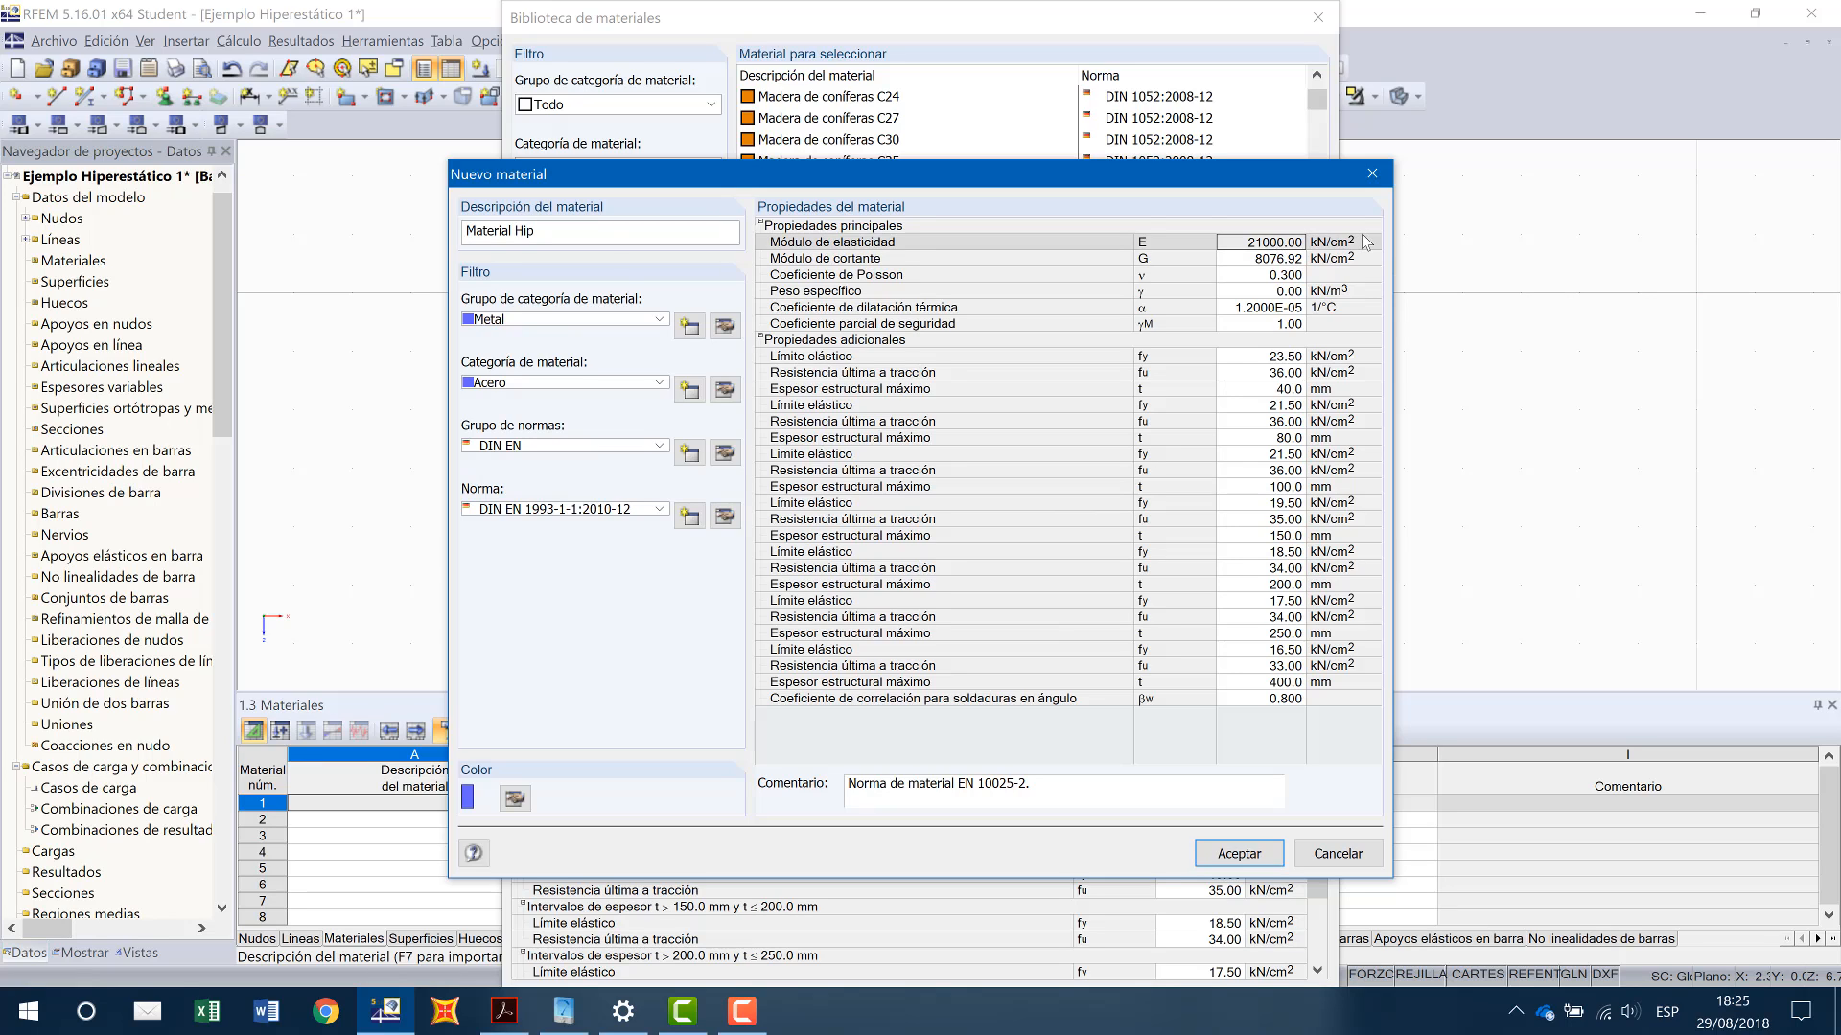
Step: Set the elasticity modulus of Material Hip to 22222.20 kN/cm²
key(Delete)
text(2200)
text(22)
text(.)
text(22)
Step: Set the shear modulus of Material Hip to 0 kN/cm²
click(1270, 256)
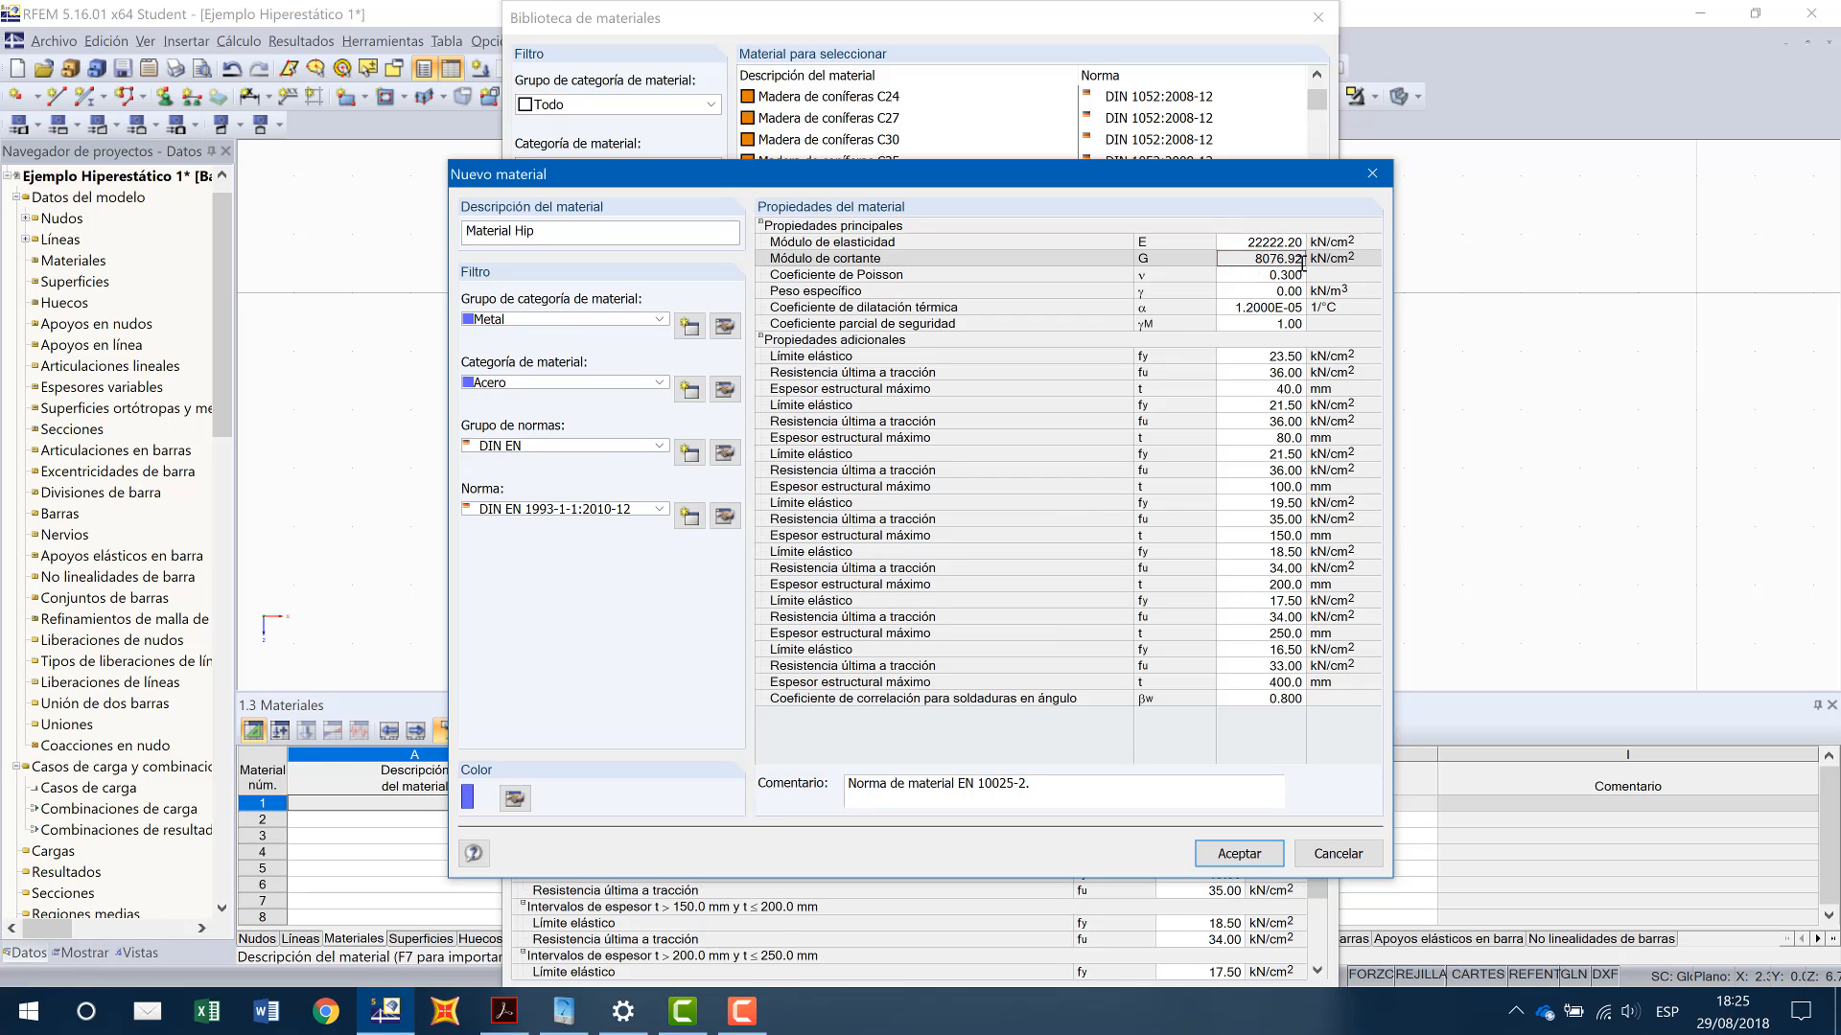
click(1302, 263)
key(BackSpace)
key(BackSpace)
key(BackSpace)
key(BackSpace)
key(BackSpace)
key(BackSpace)
key(Delete)
text(0)
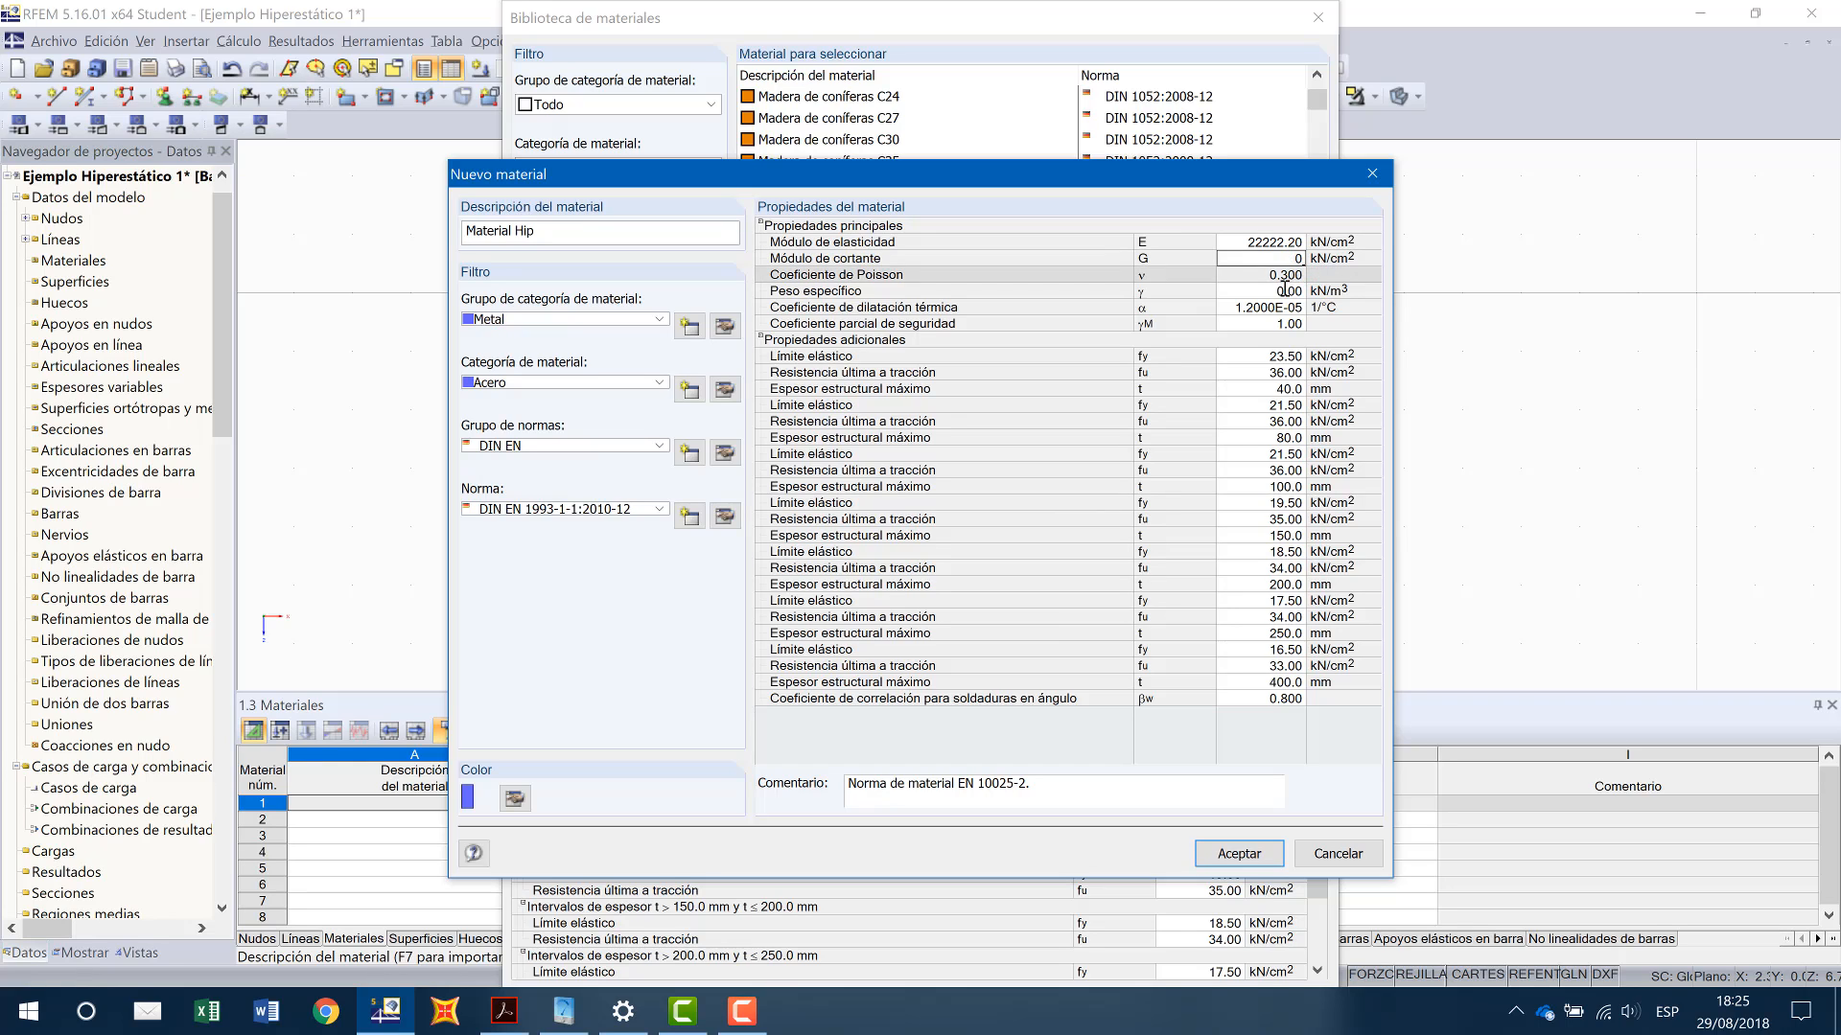
Step: Set the thermal expansion coefficient of Material Hip to 1 1/°C and save the new material to the library
click(1282, 276)
click(1278, 292)
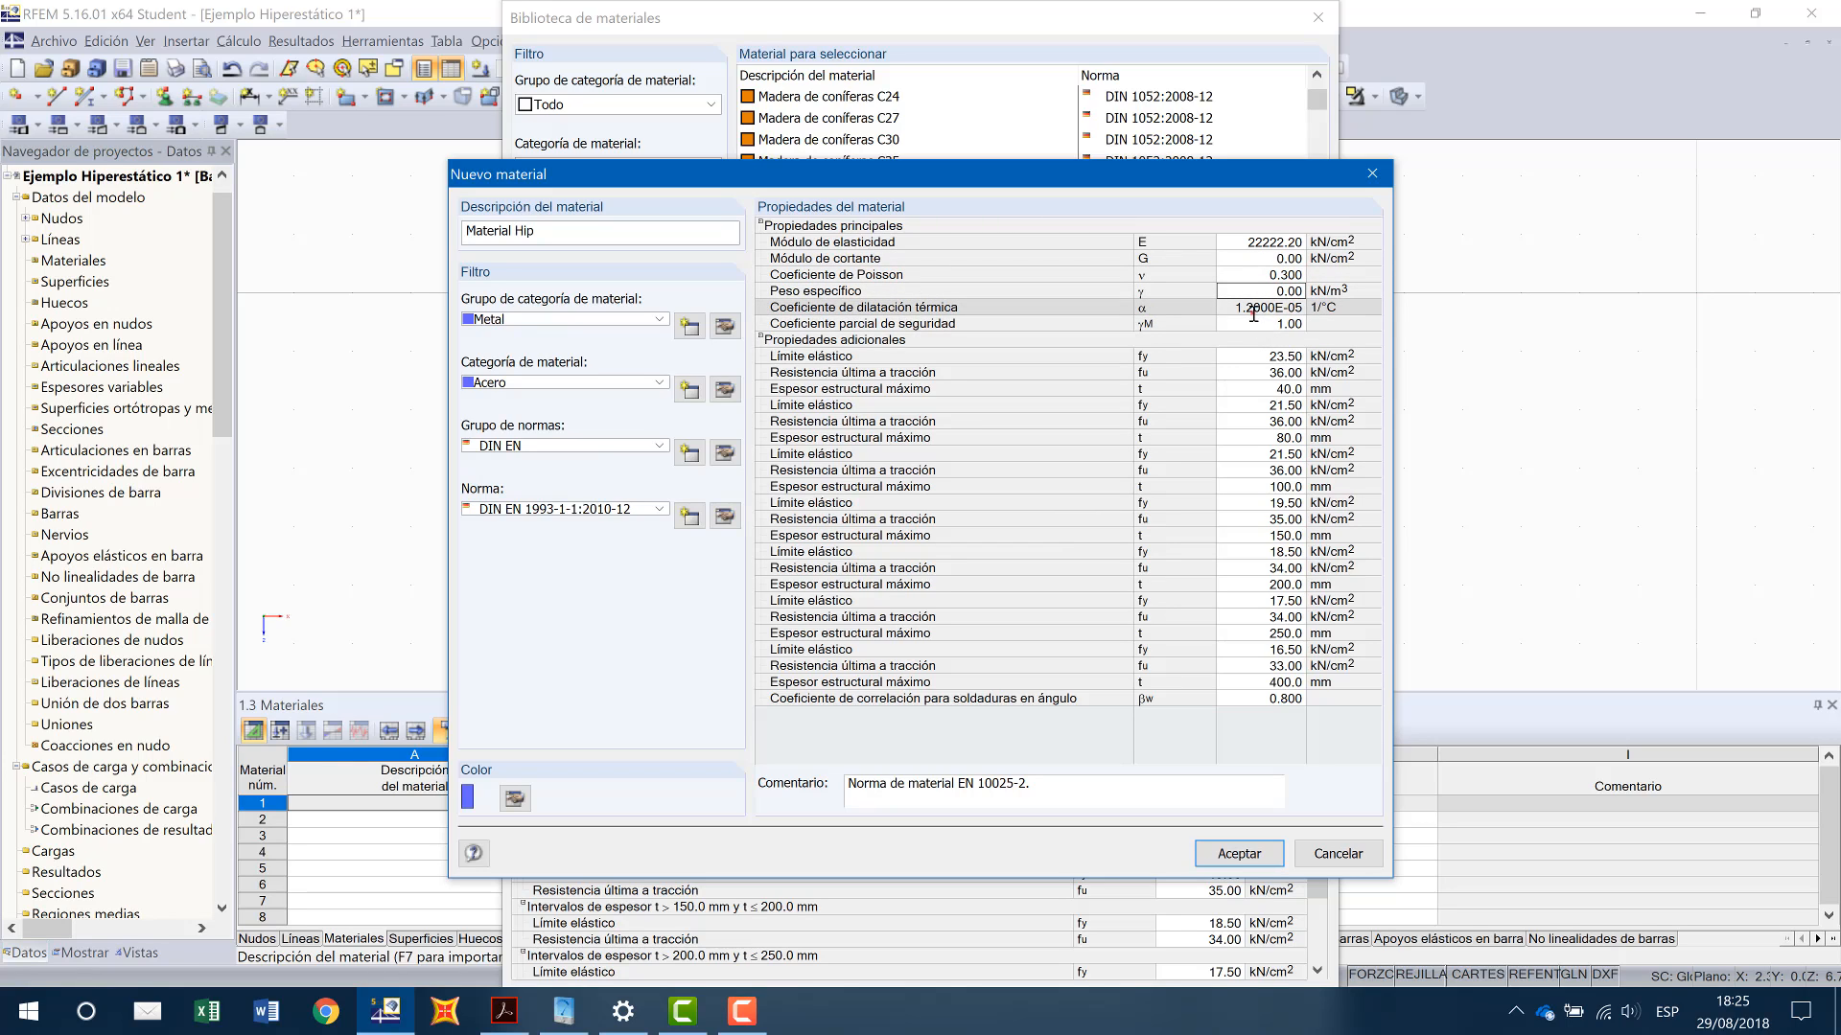
click(1248, 310)
drag(1236, 308, 1301, 309)
text(1)
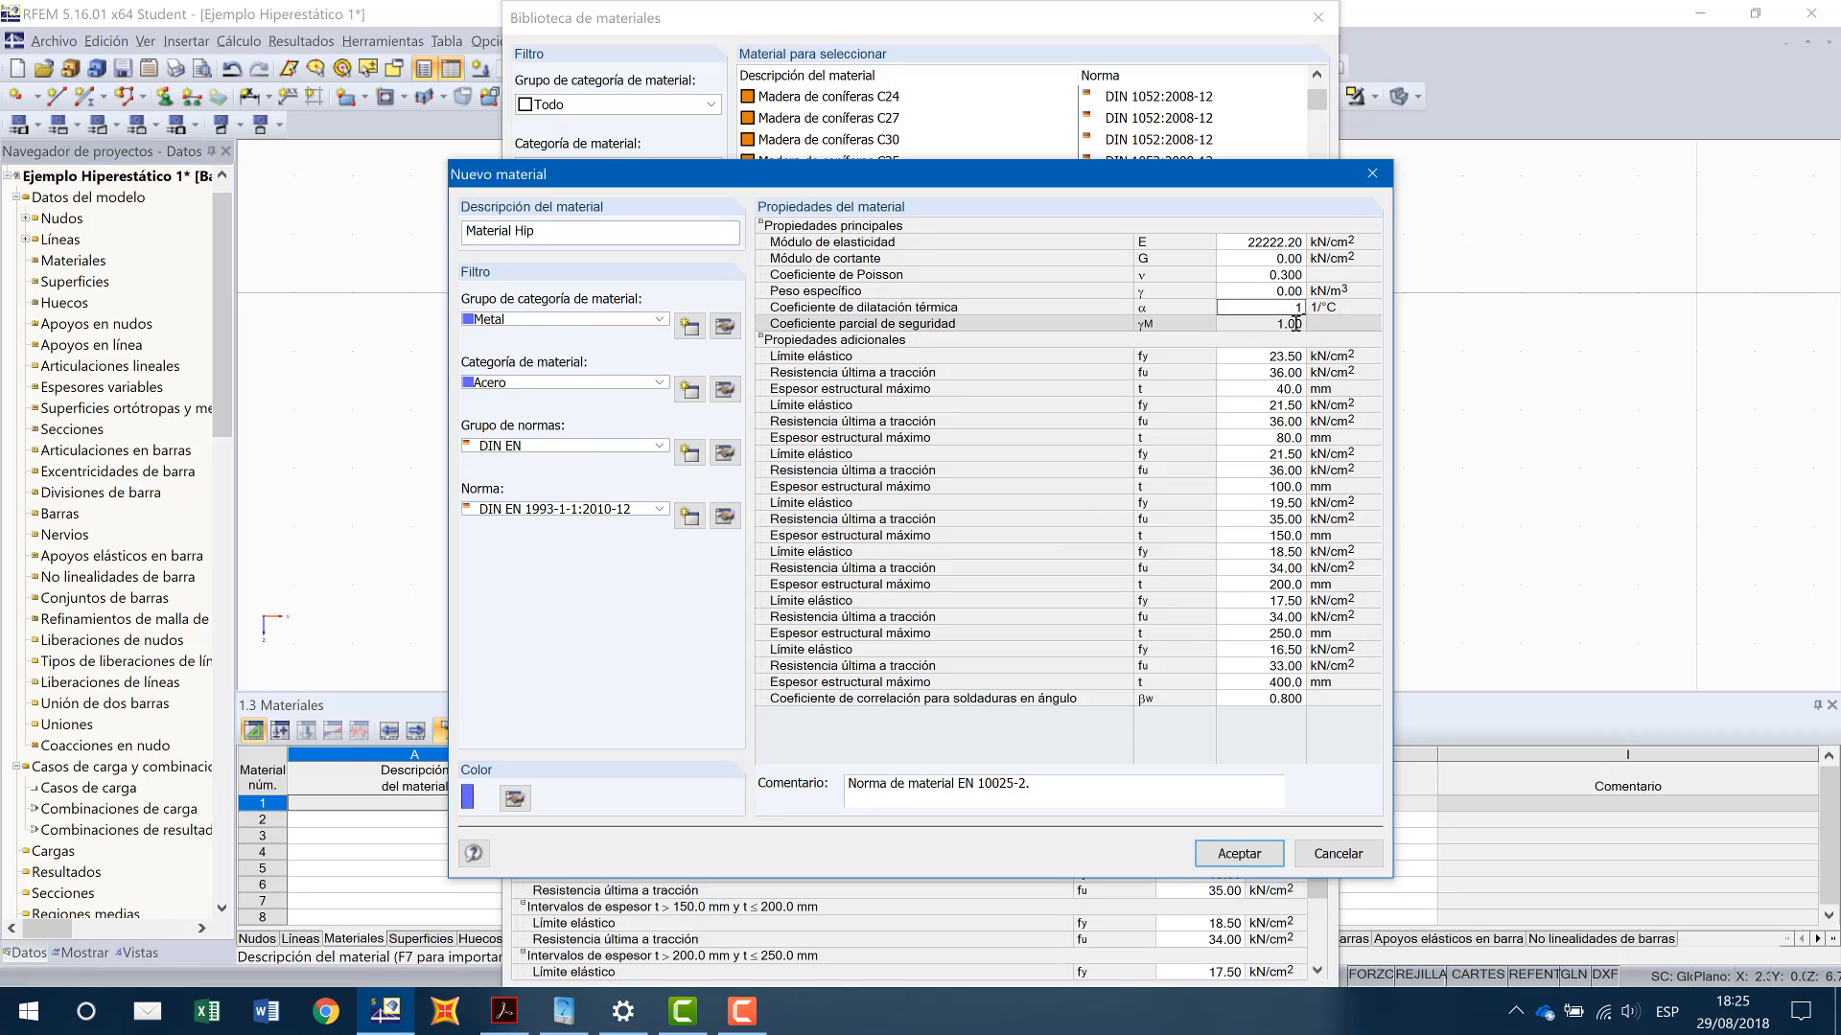
click(1294, 323)
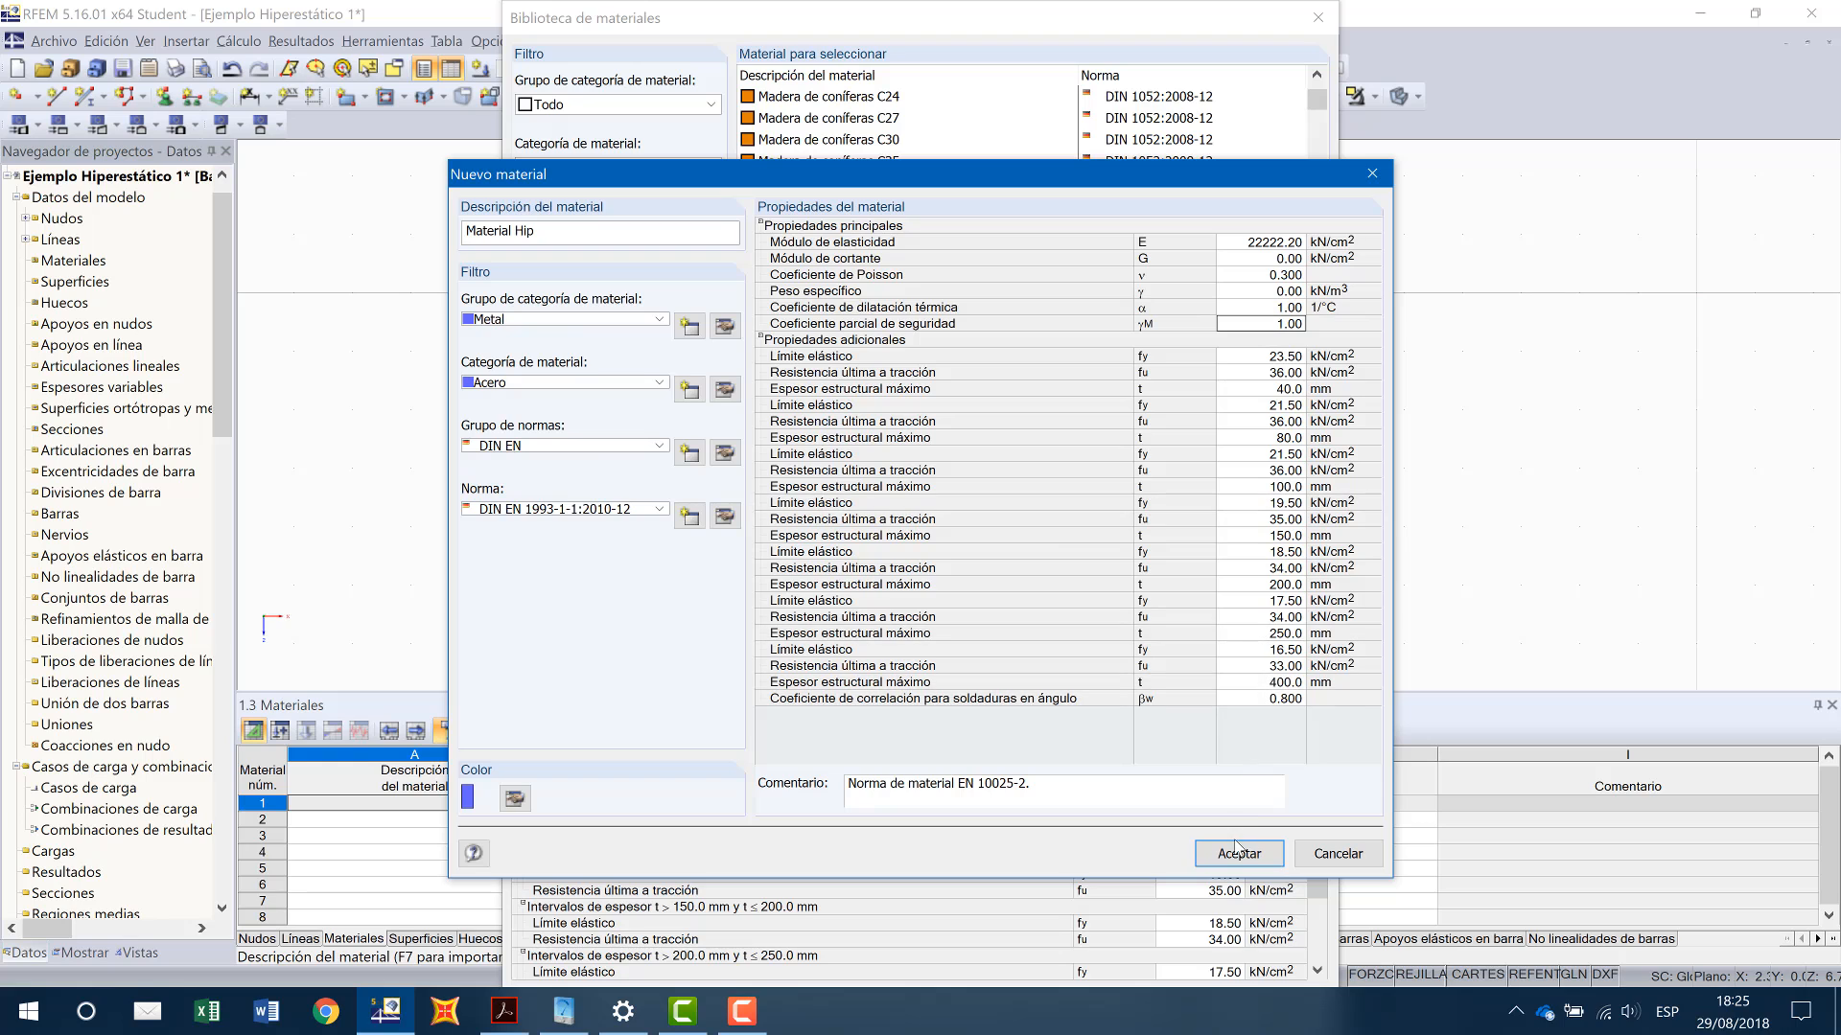
click(1237, 856)
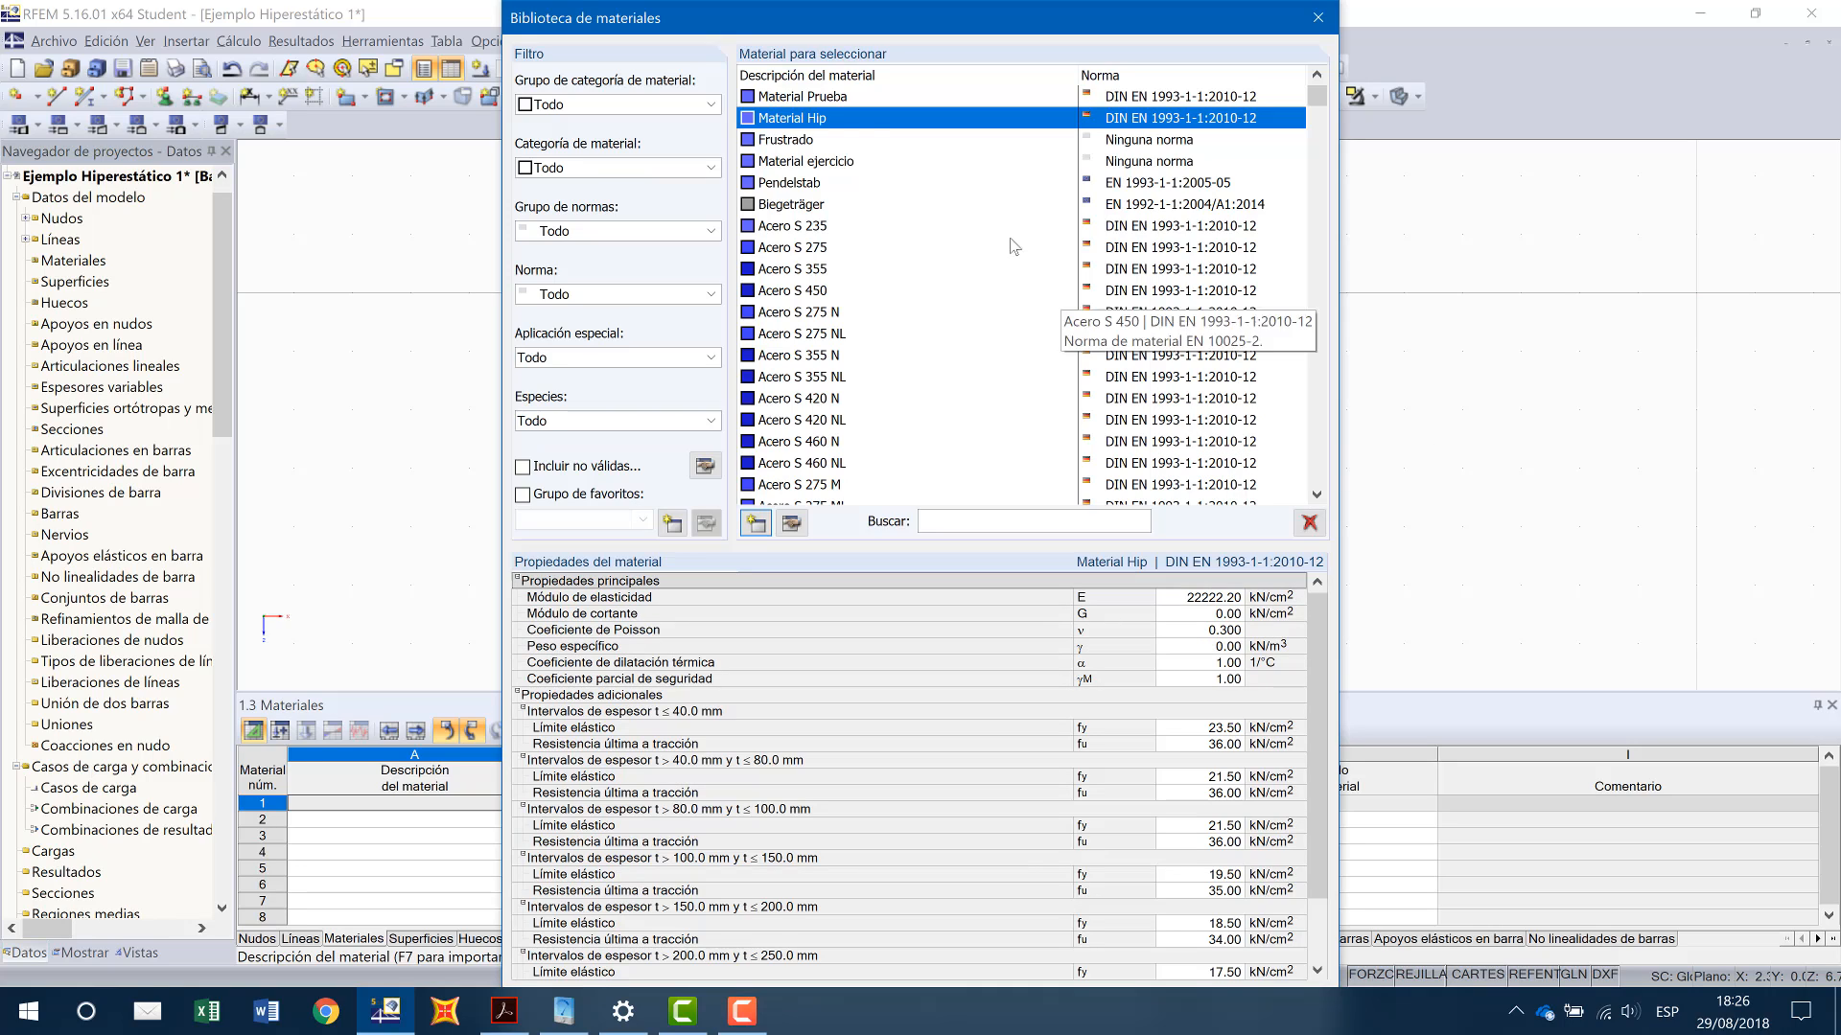
Step: Assign Material Hip to the first row of the materials table and set its shear modulus there to 1 kN/cm²
double_click(850, 119)
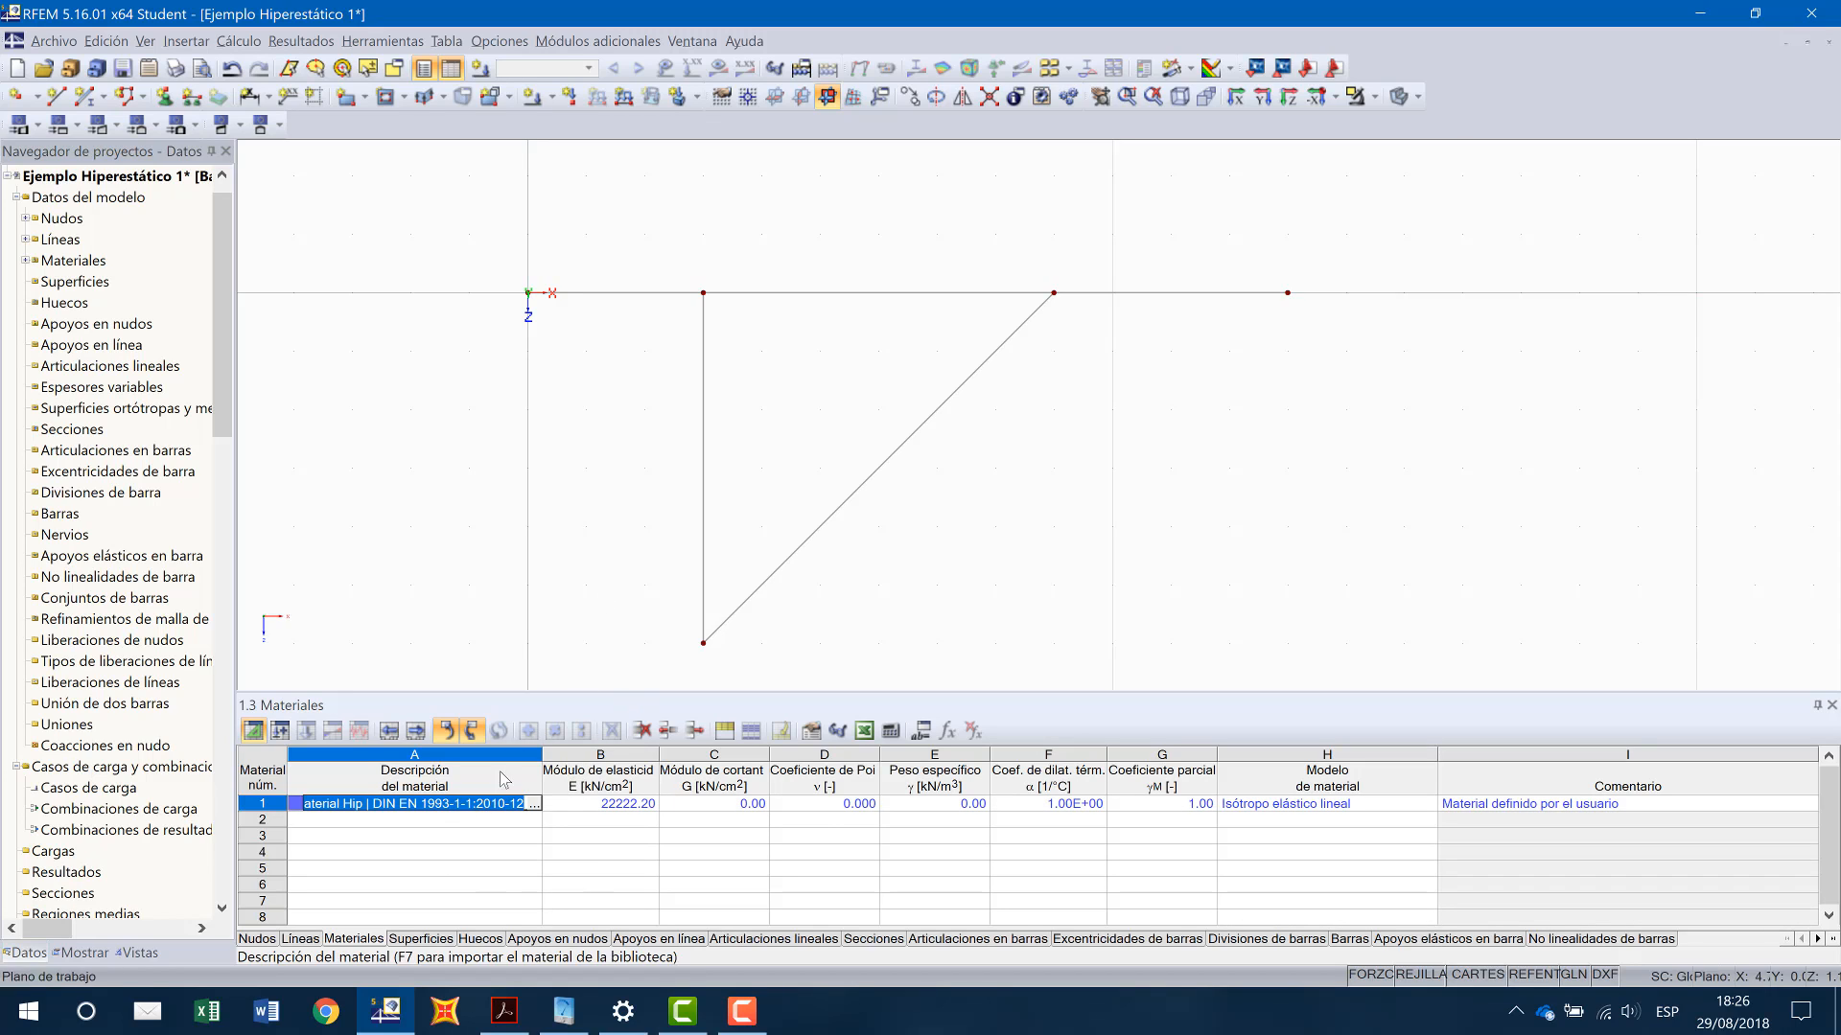
click(750, 804)
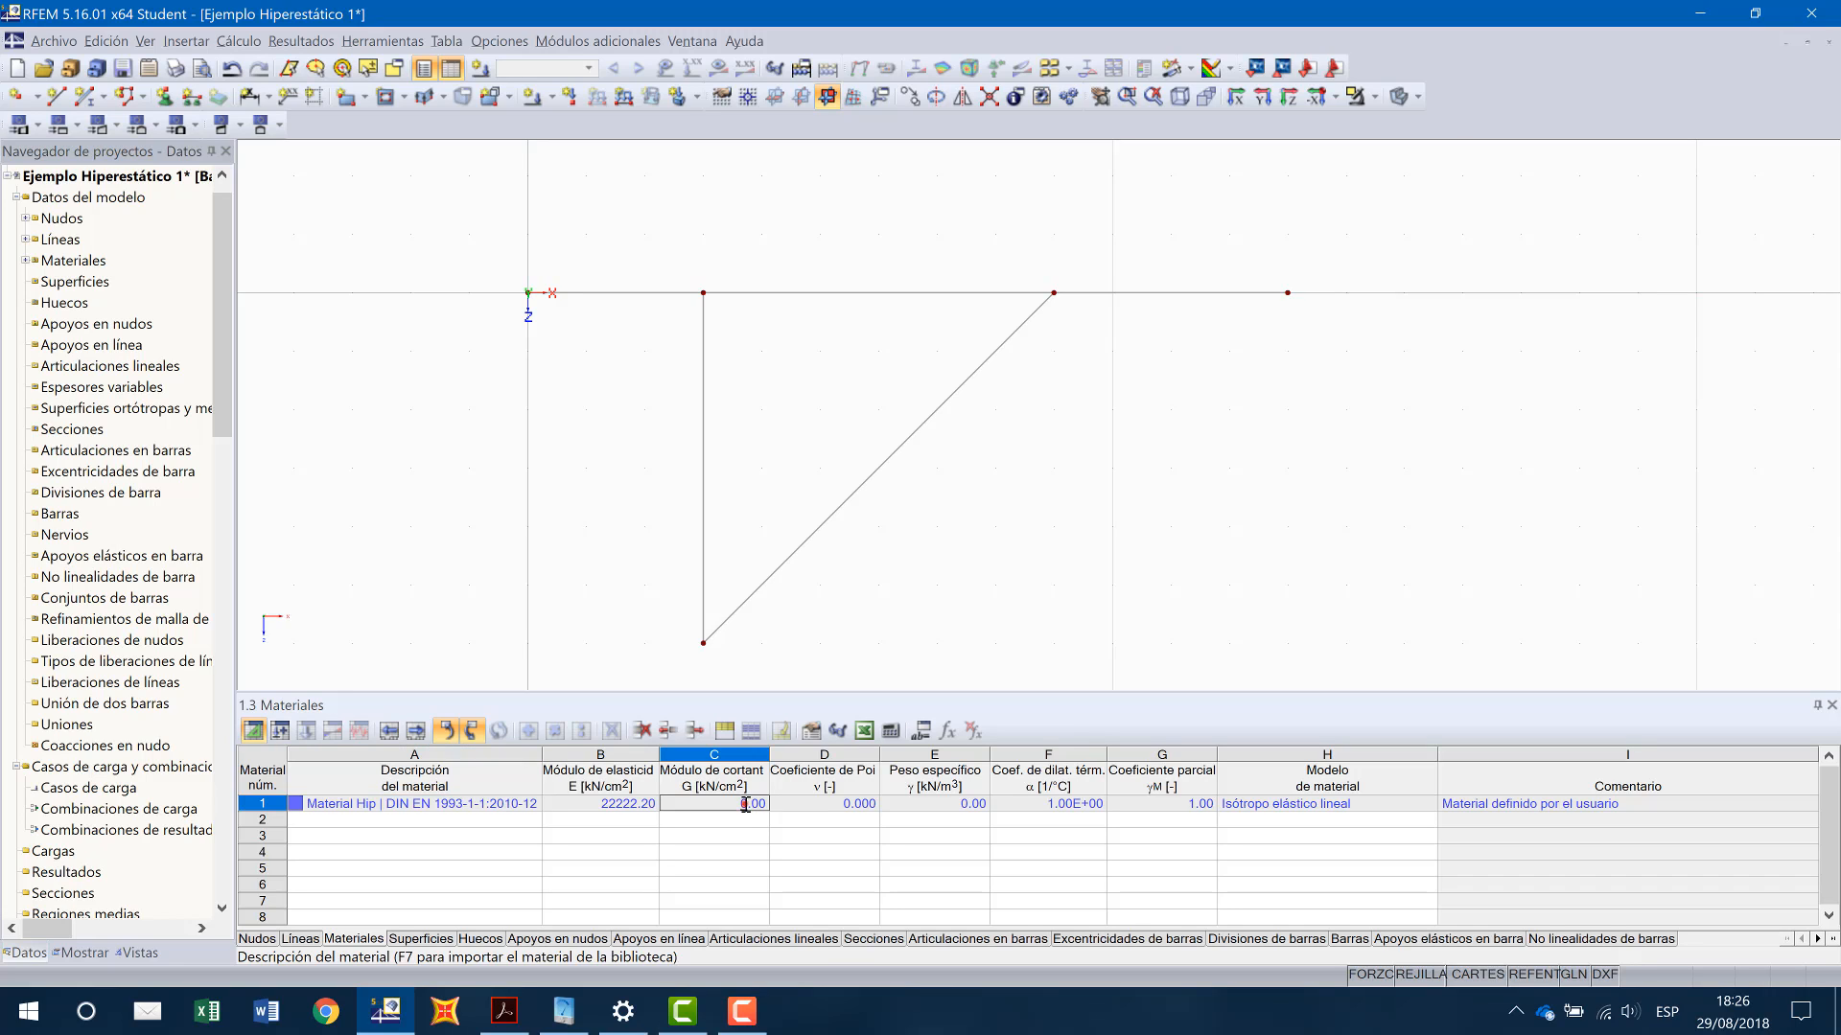
text(1)
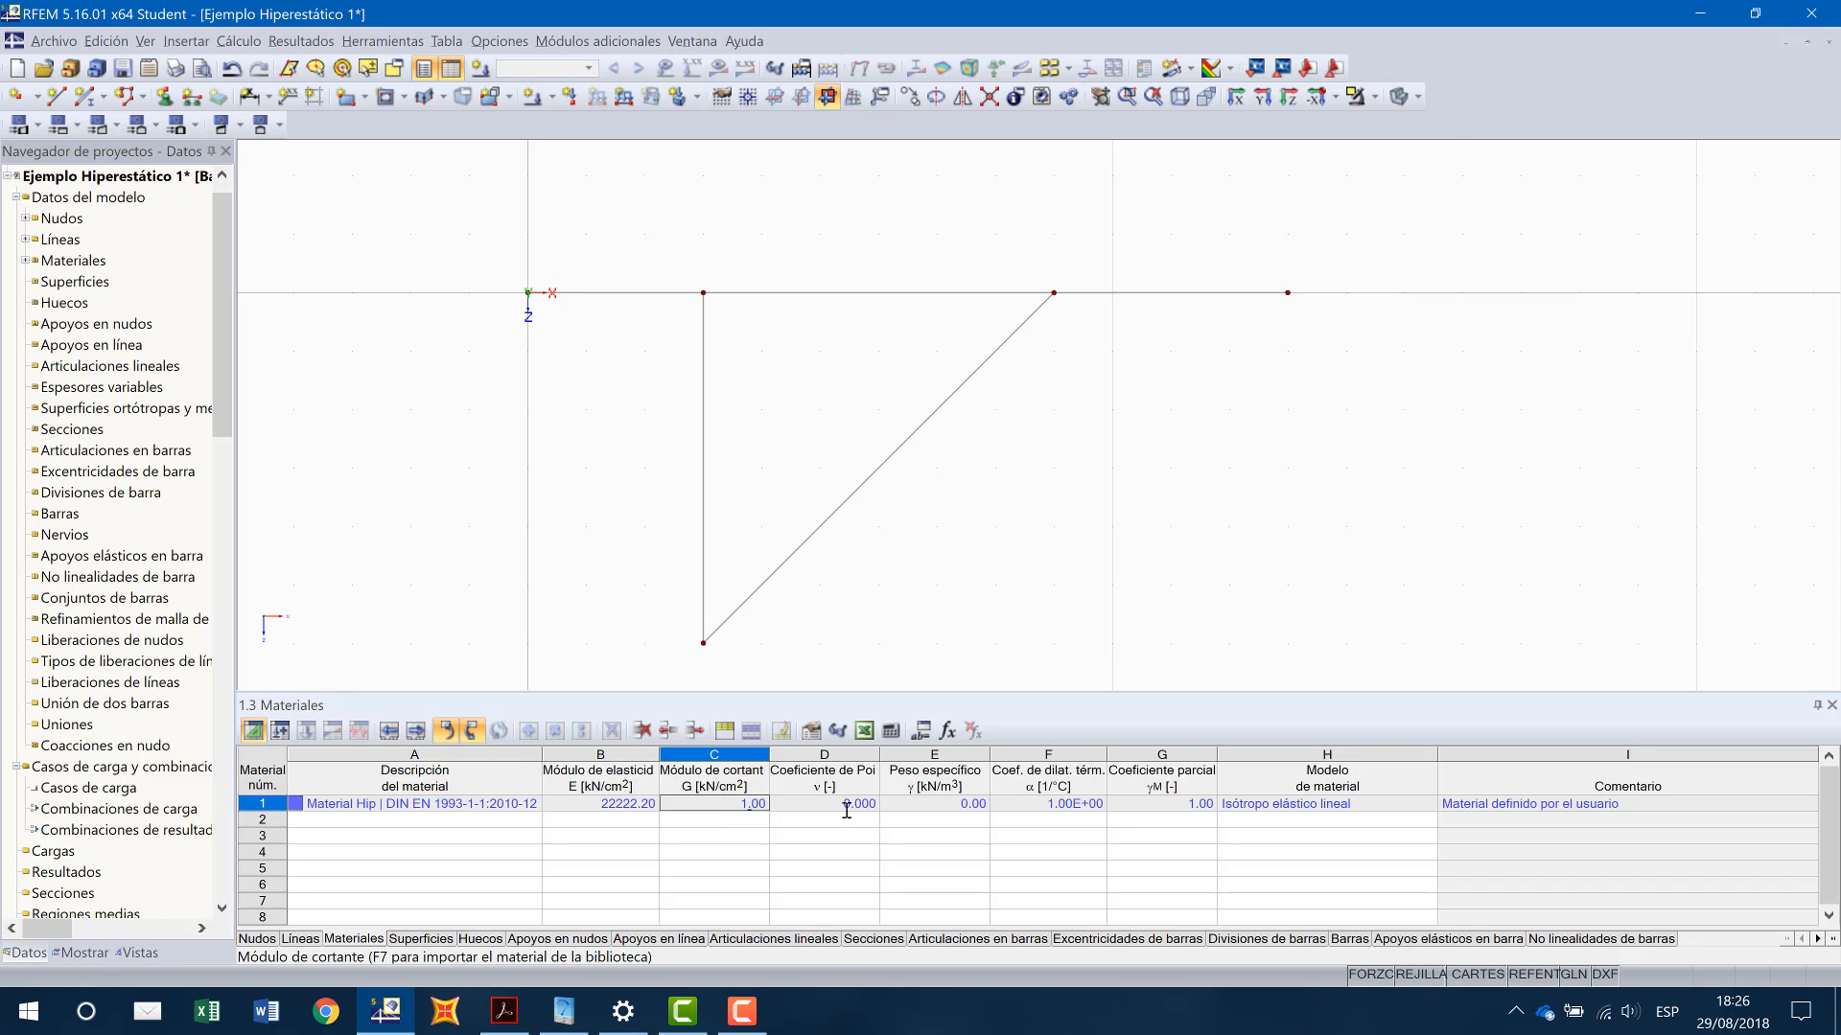
click(813, 805)
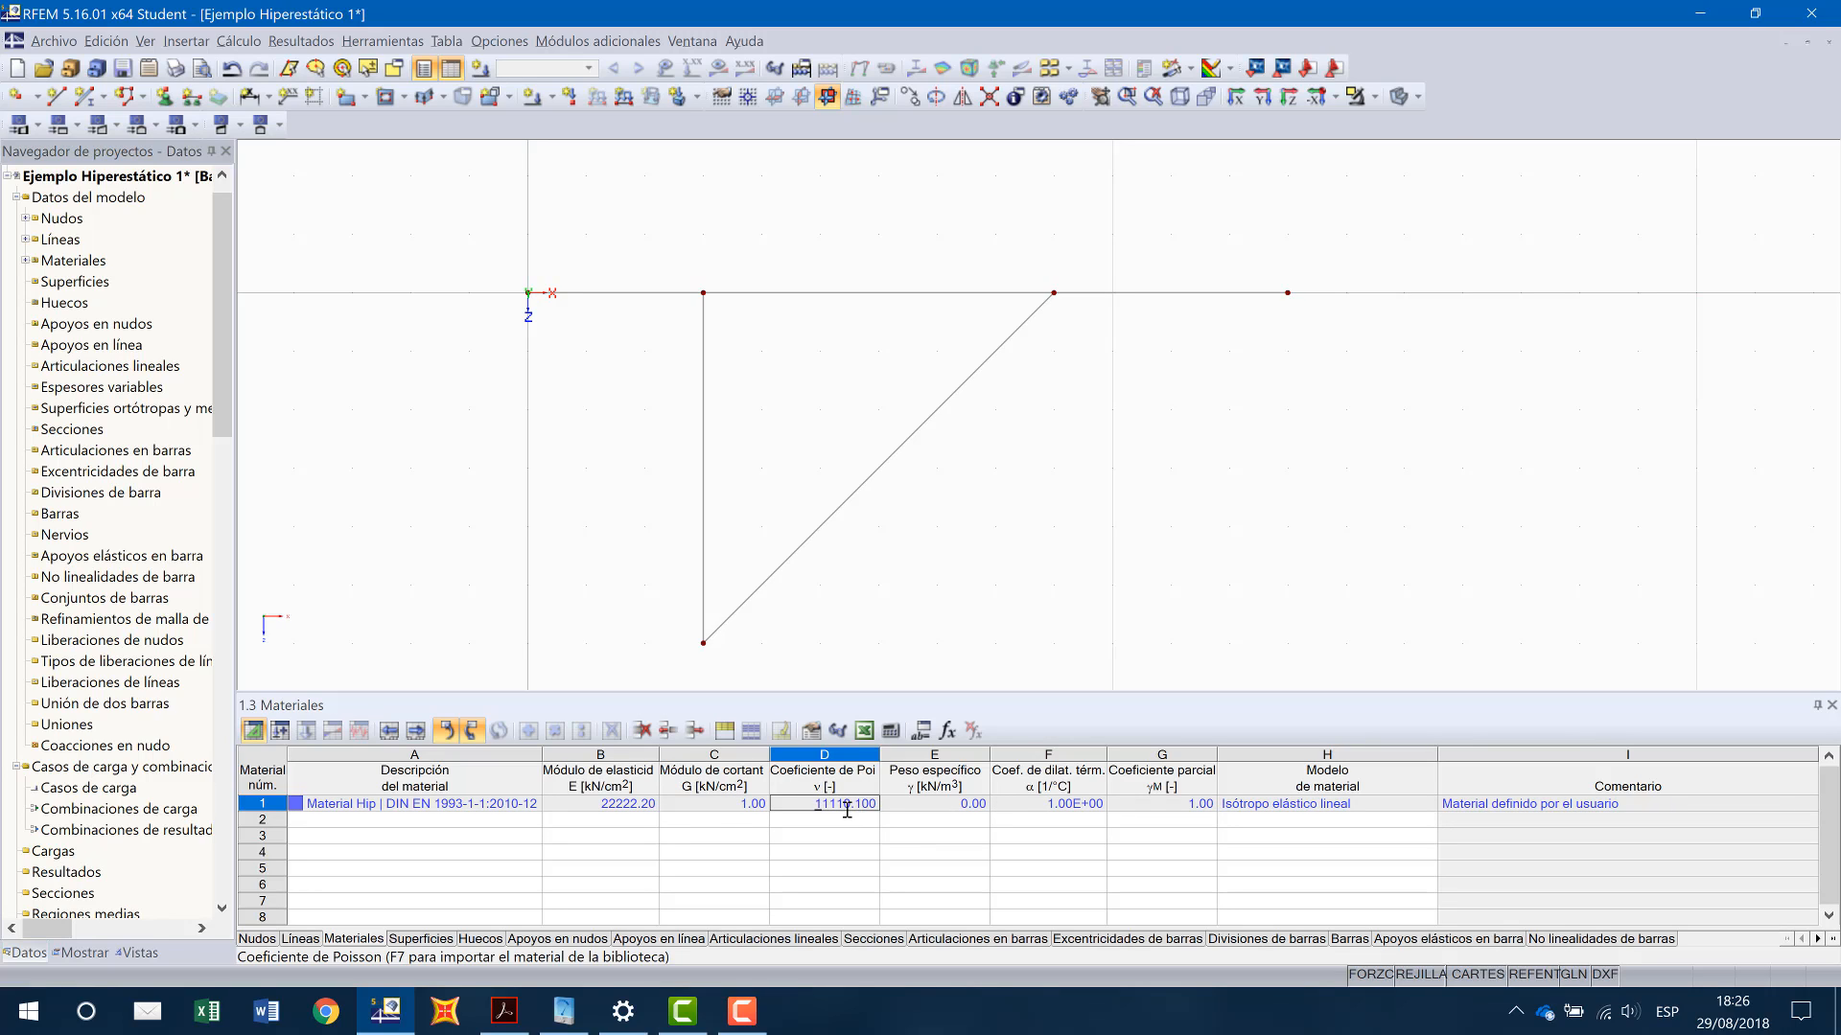
click(905, 817)
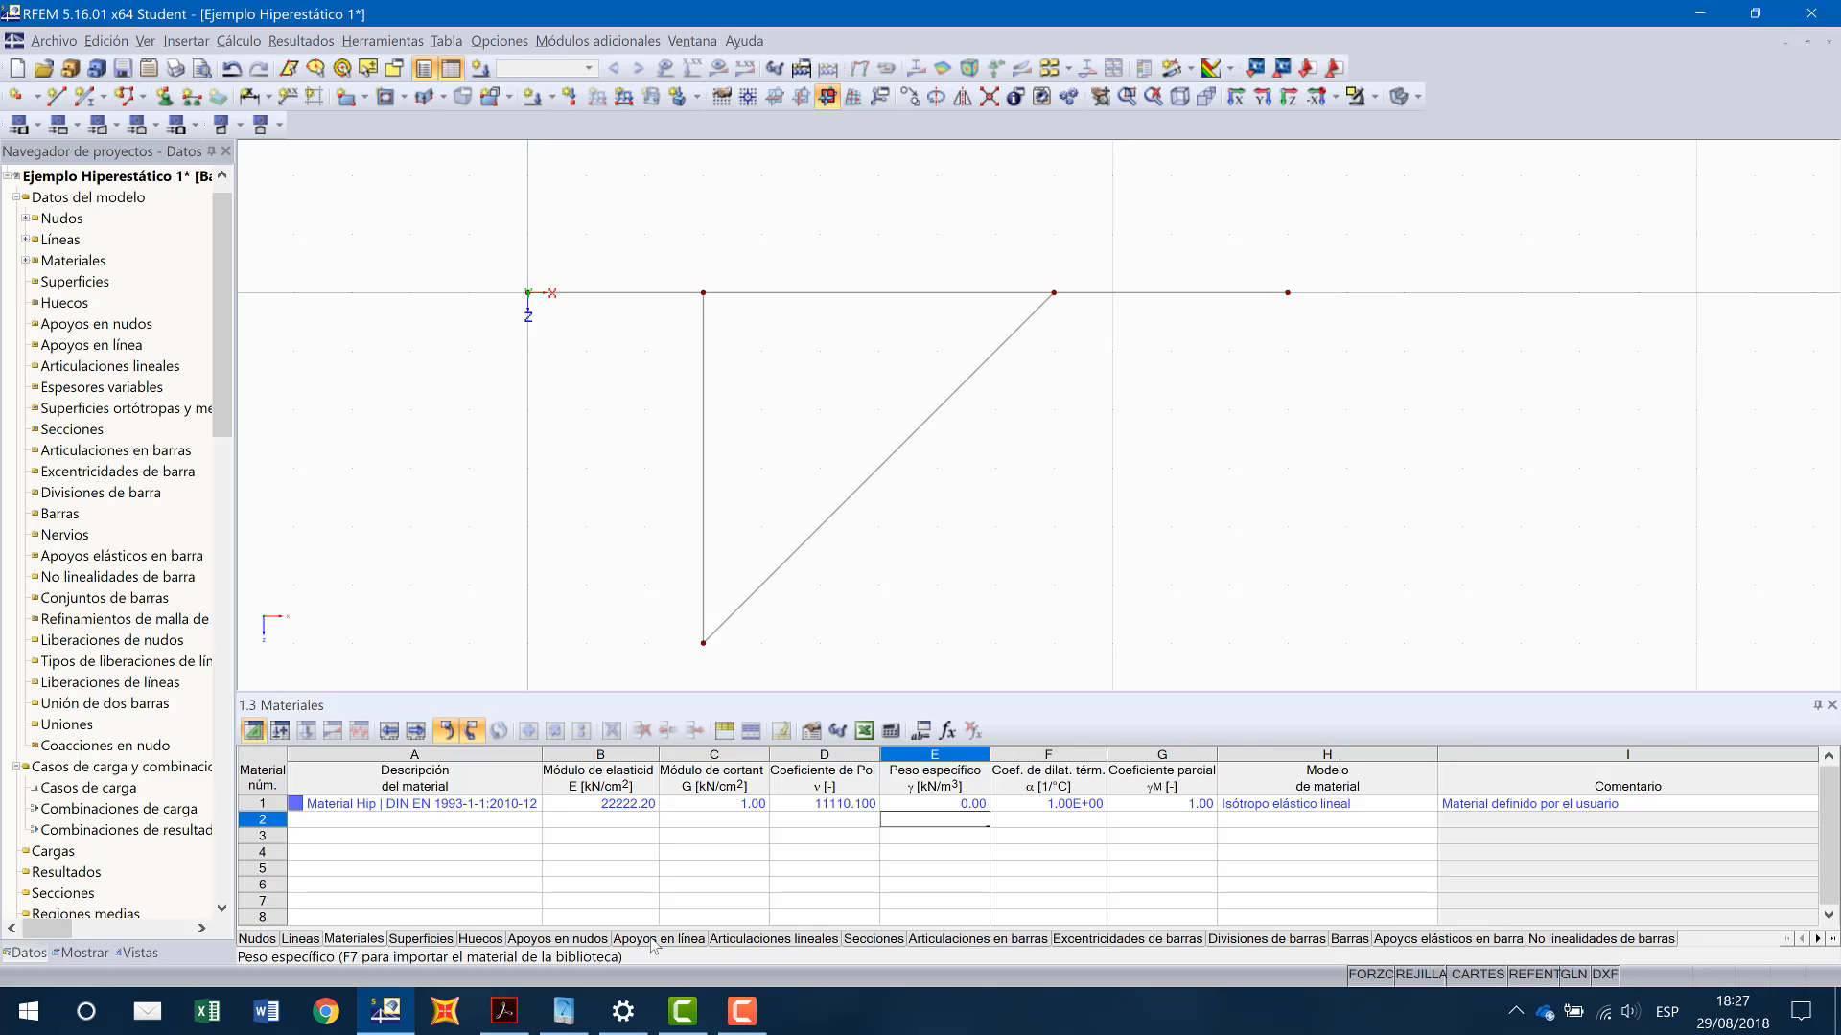
Step: Show the nodal supports table and place a new support of type Articulado fijo at node 5
click(573, 939)
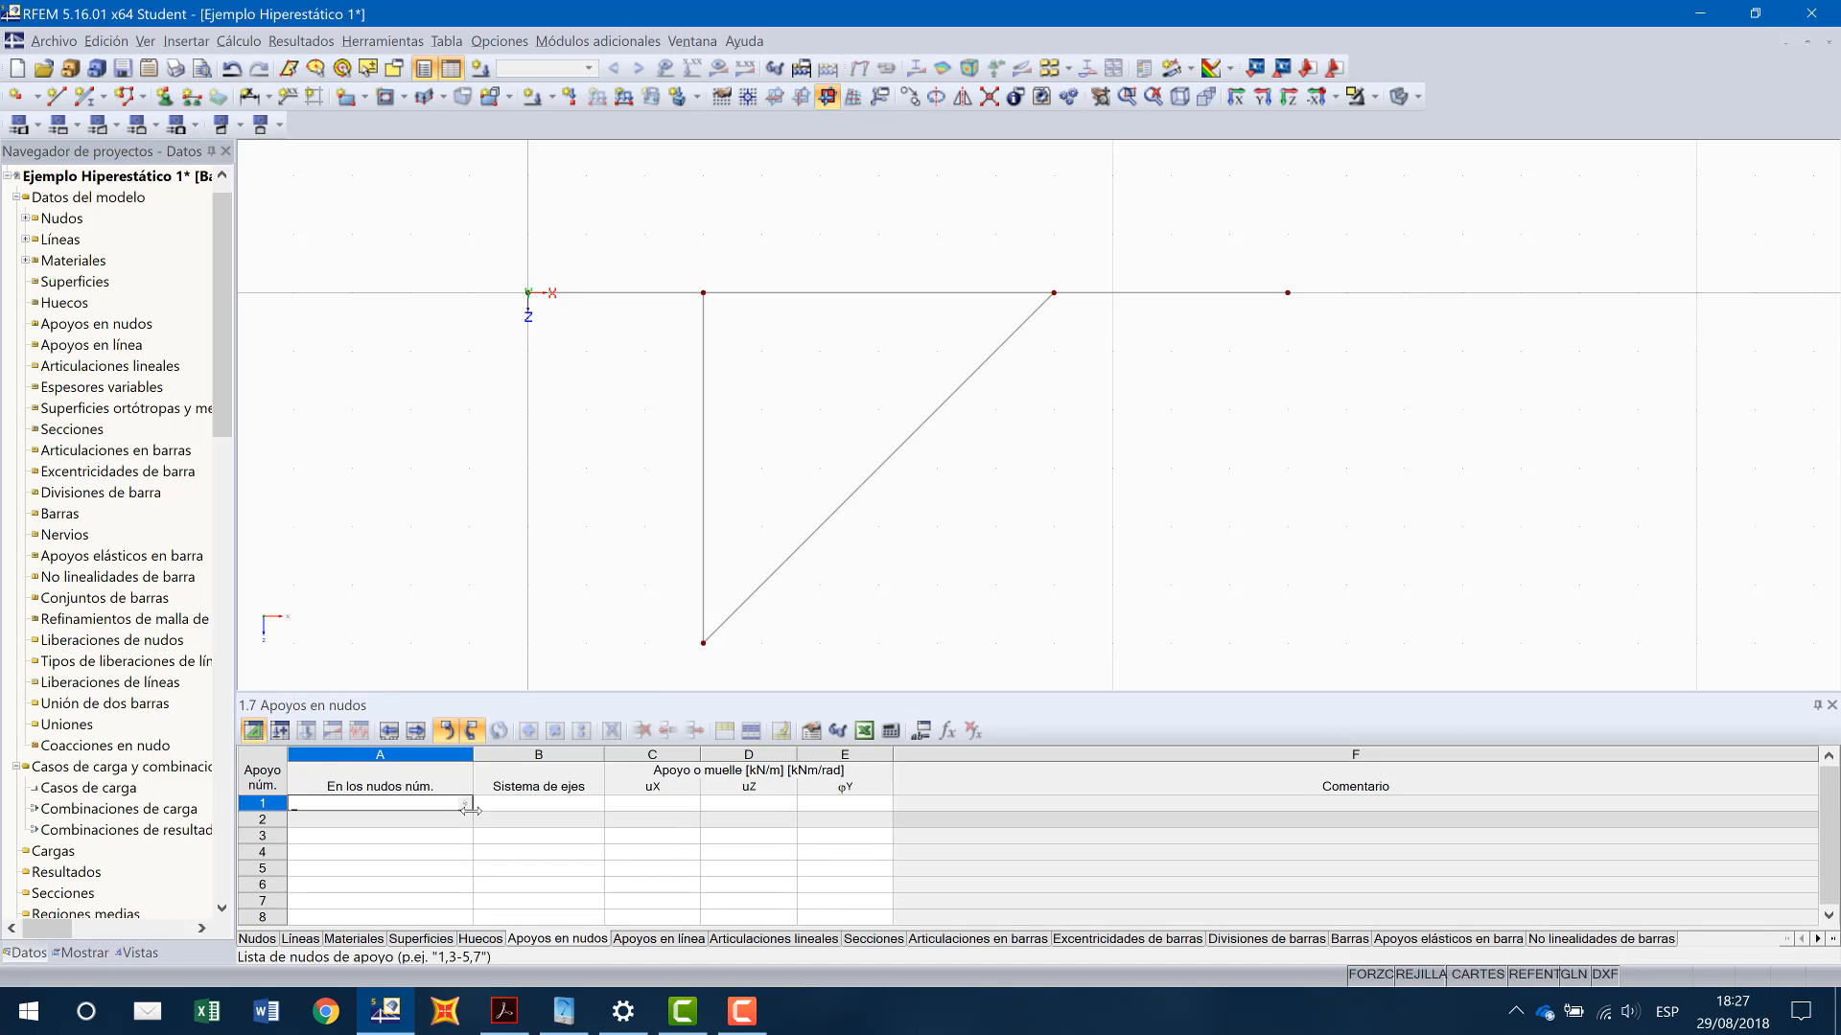
click(164, 97)
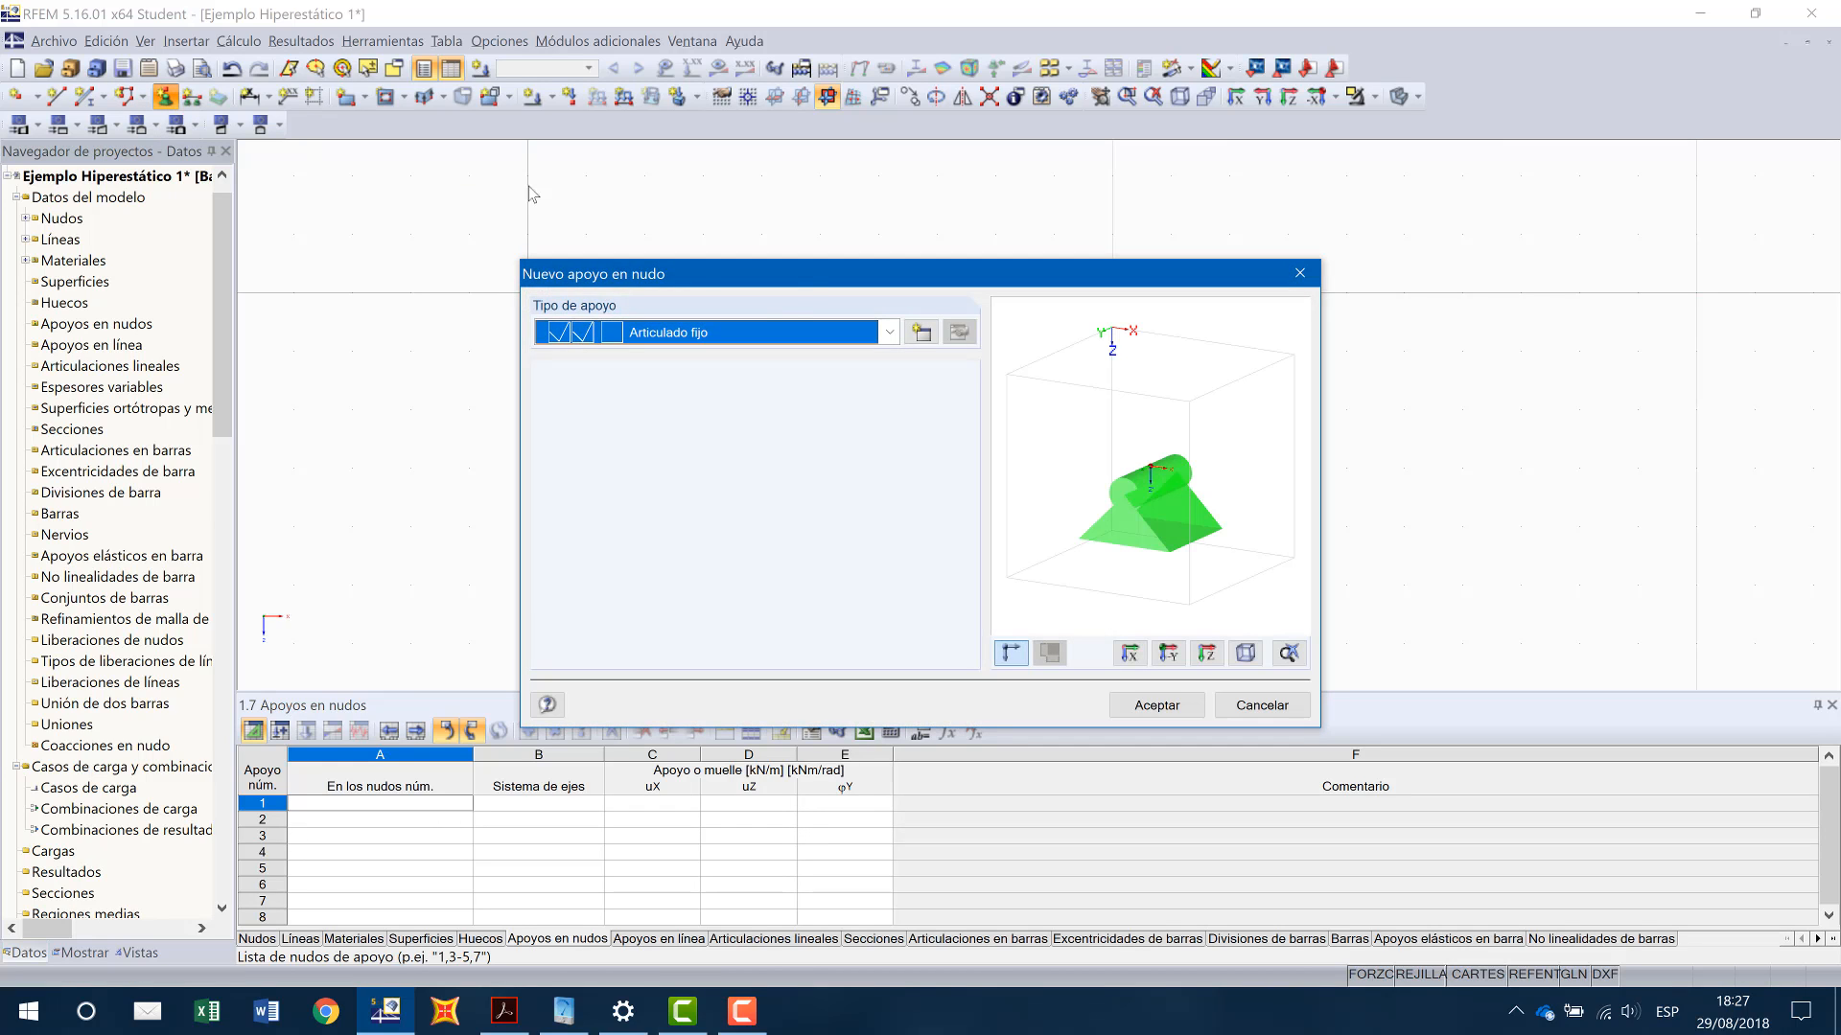
drag(810, 285, 367, 202)
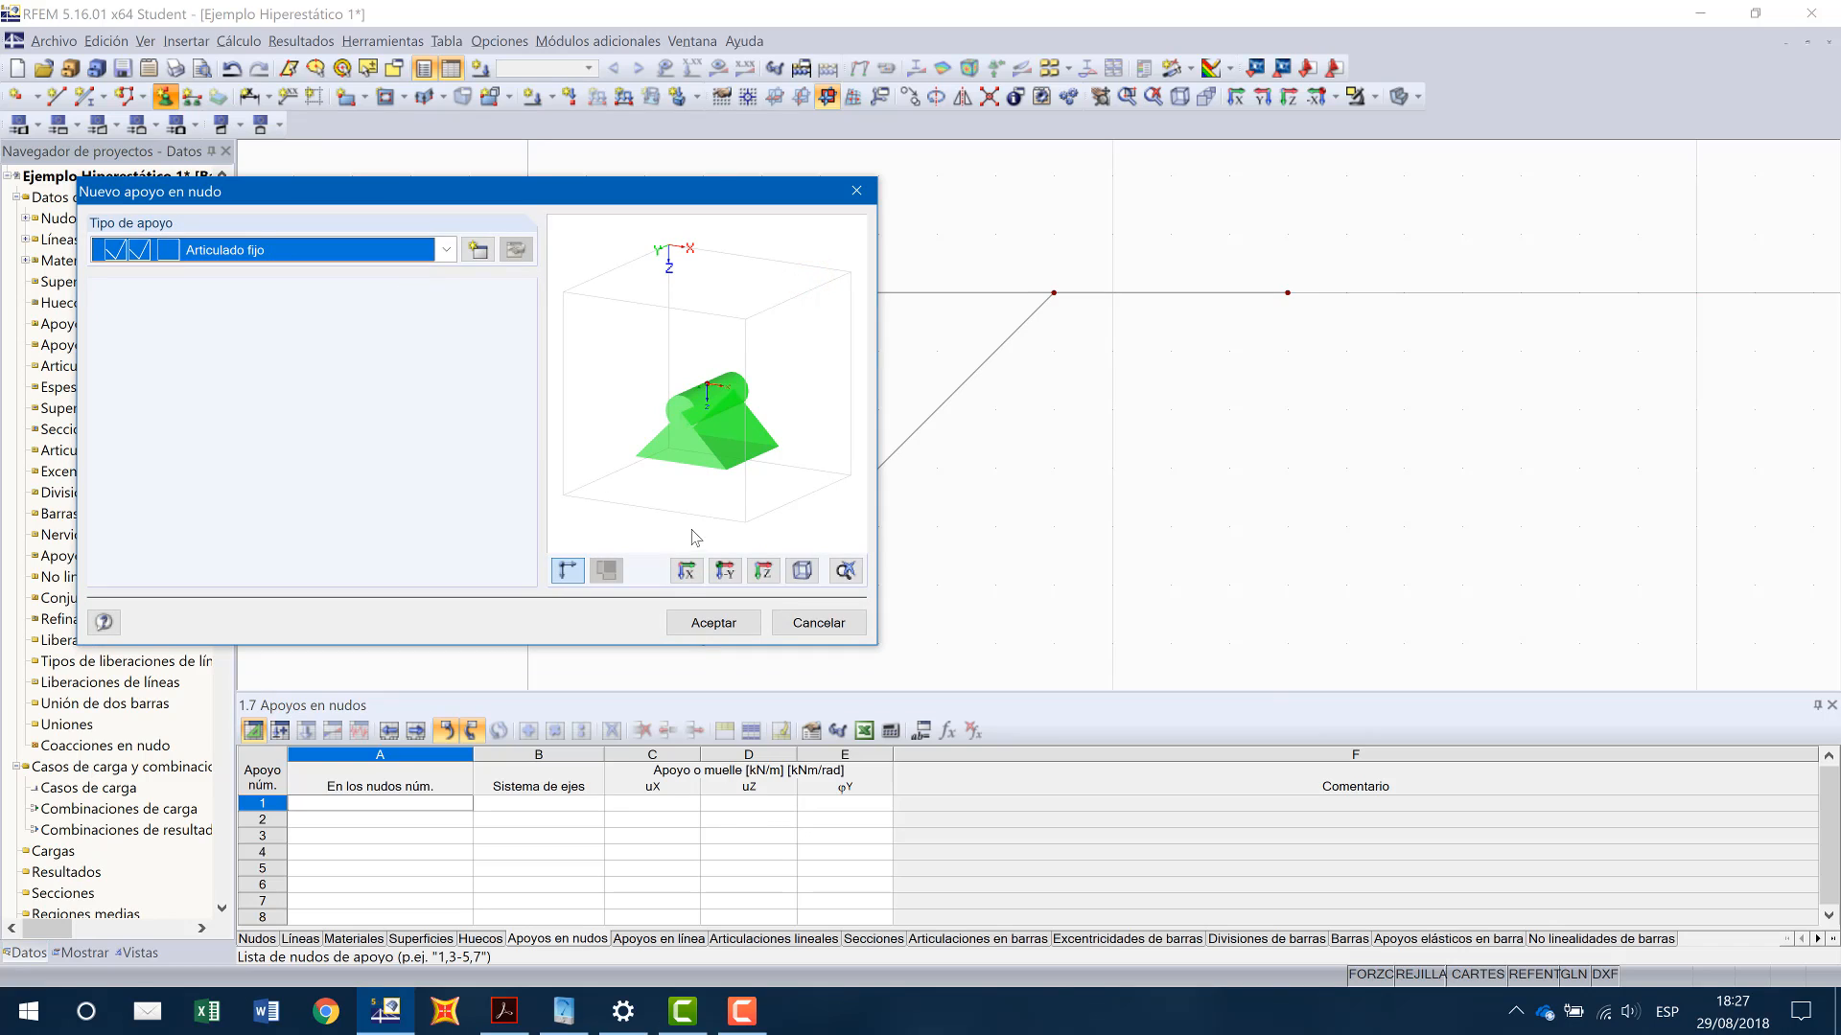
click(709, 624)
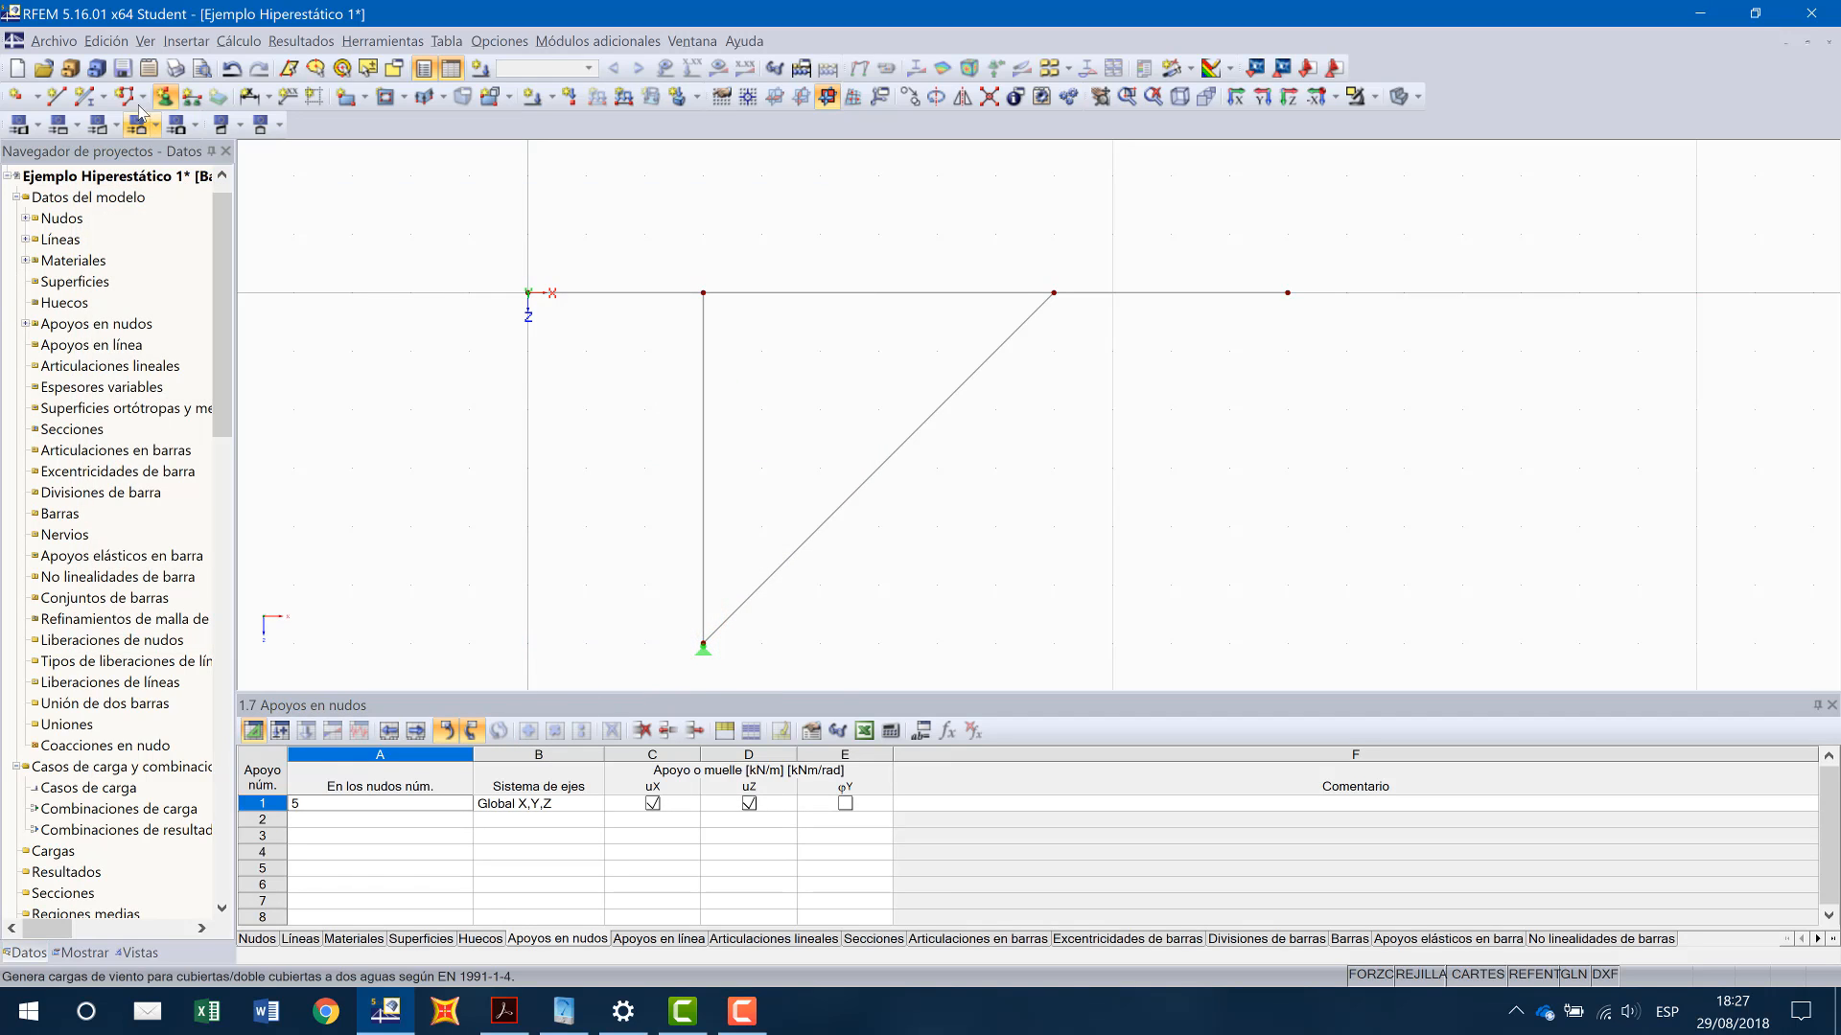
Step: Create a nodal support of type Deslizamiento en X' and place it at node 1, the origin
click(165, 96)
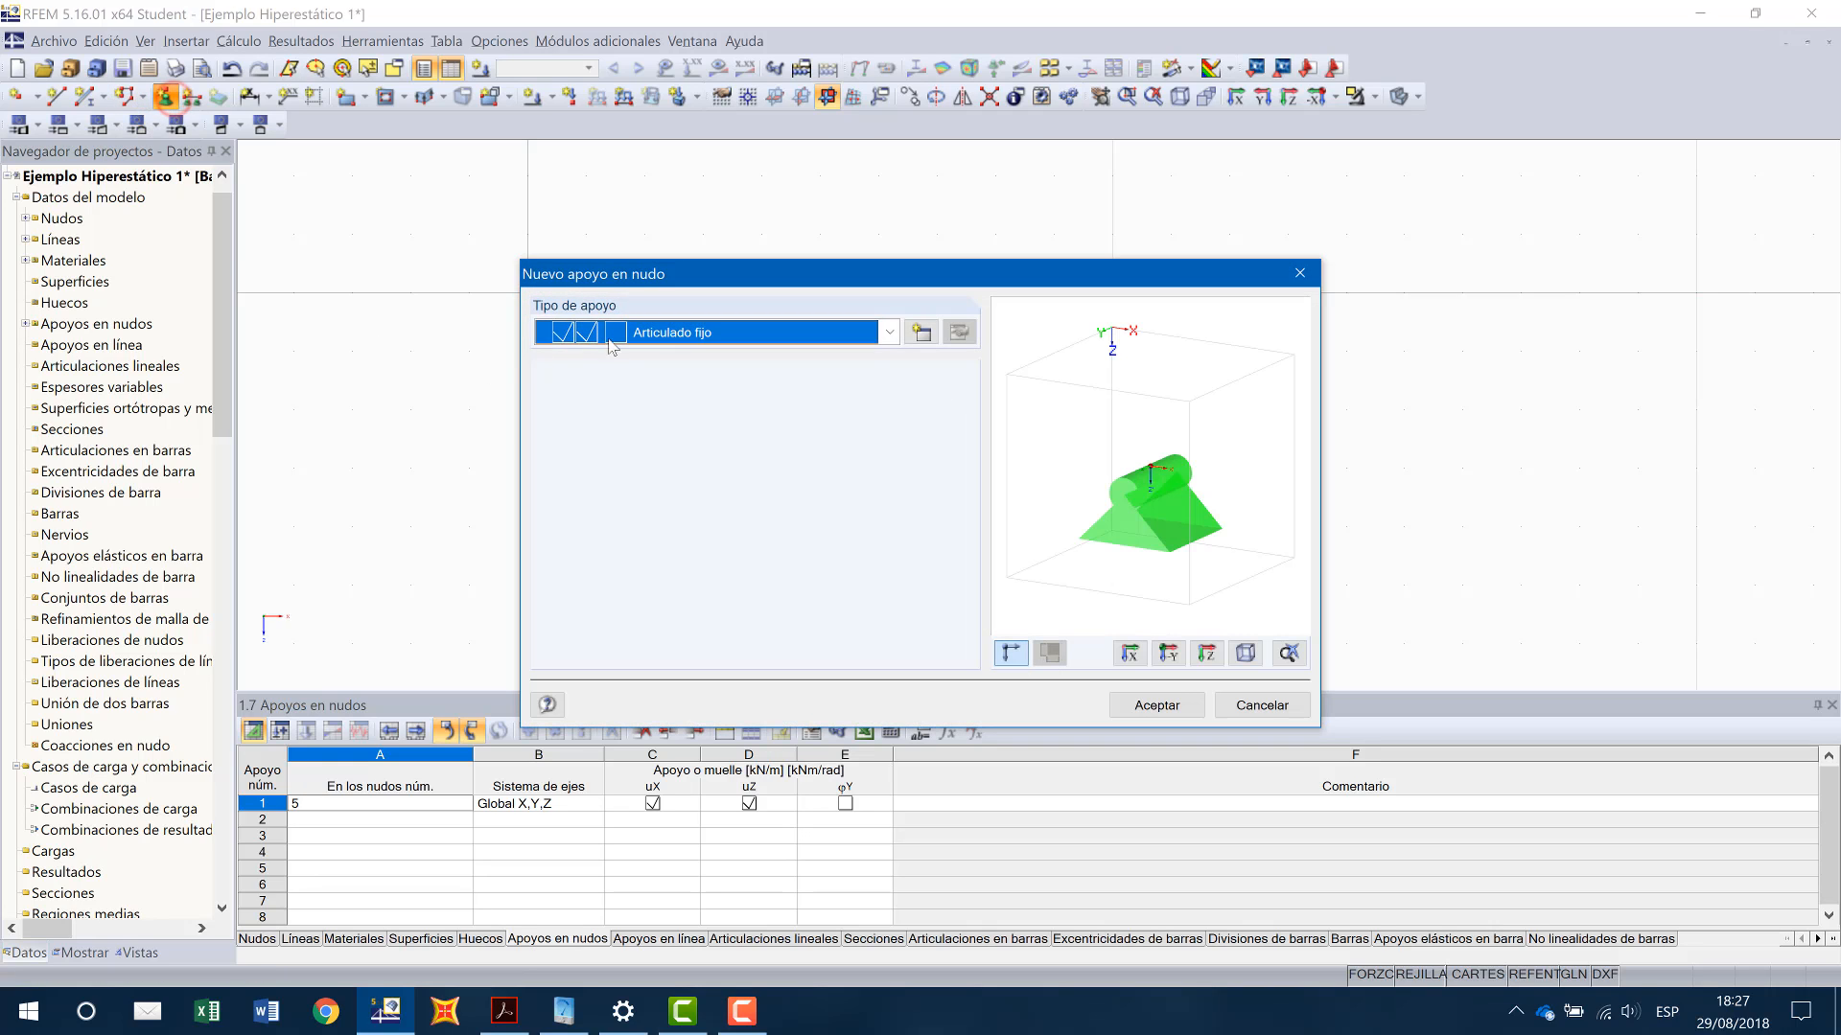
click(888, 332)
click(795, 403)
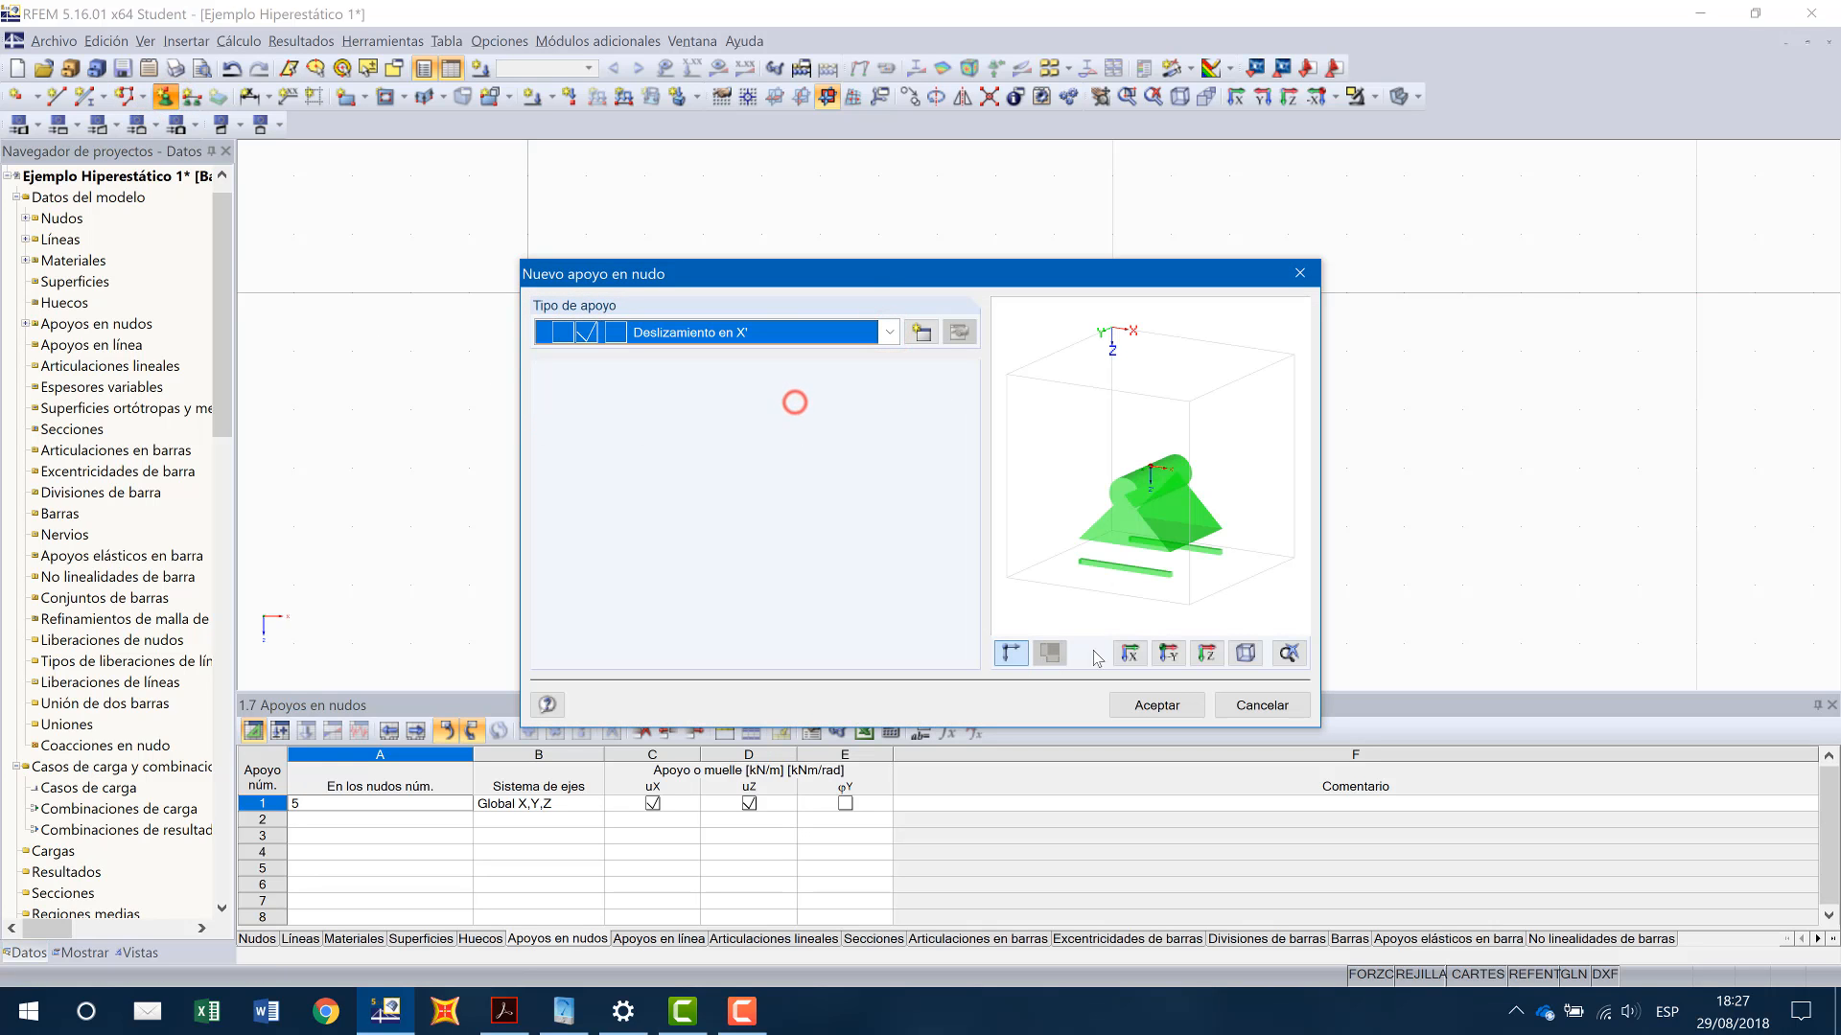
click(1142, 711)
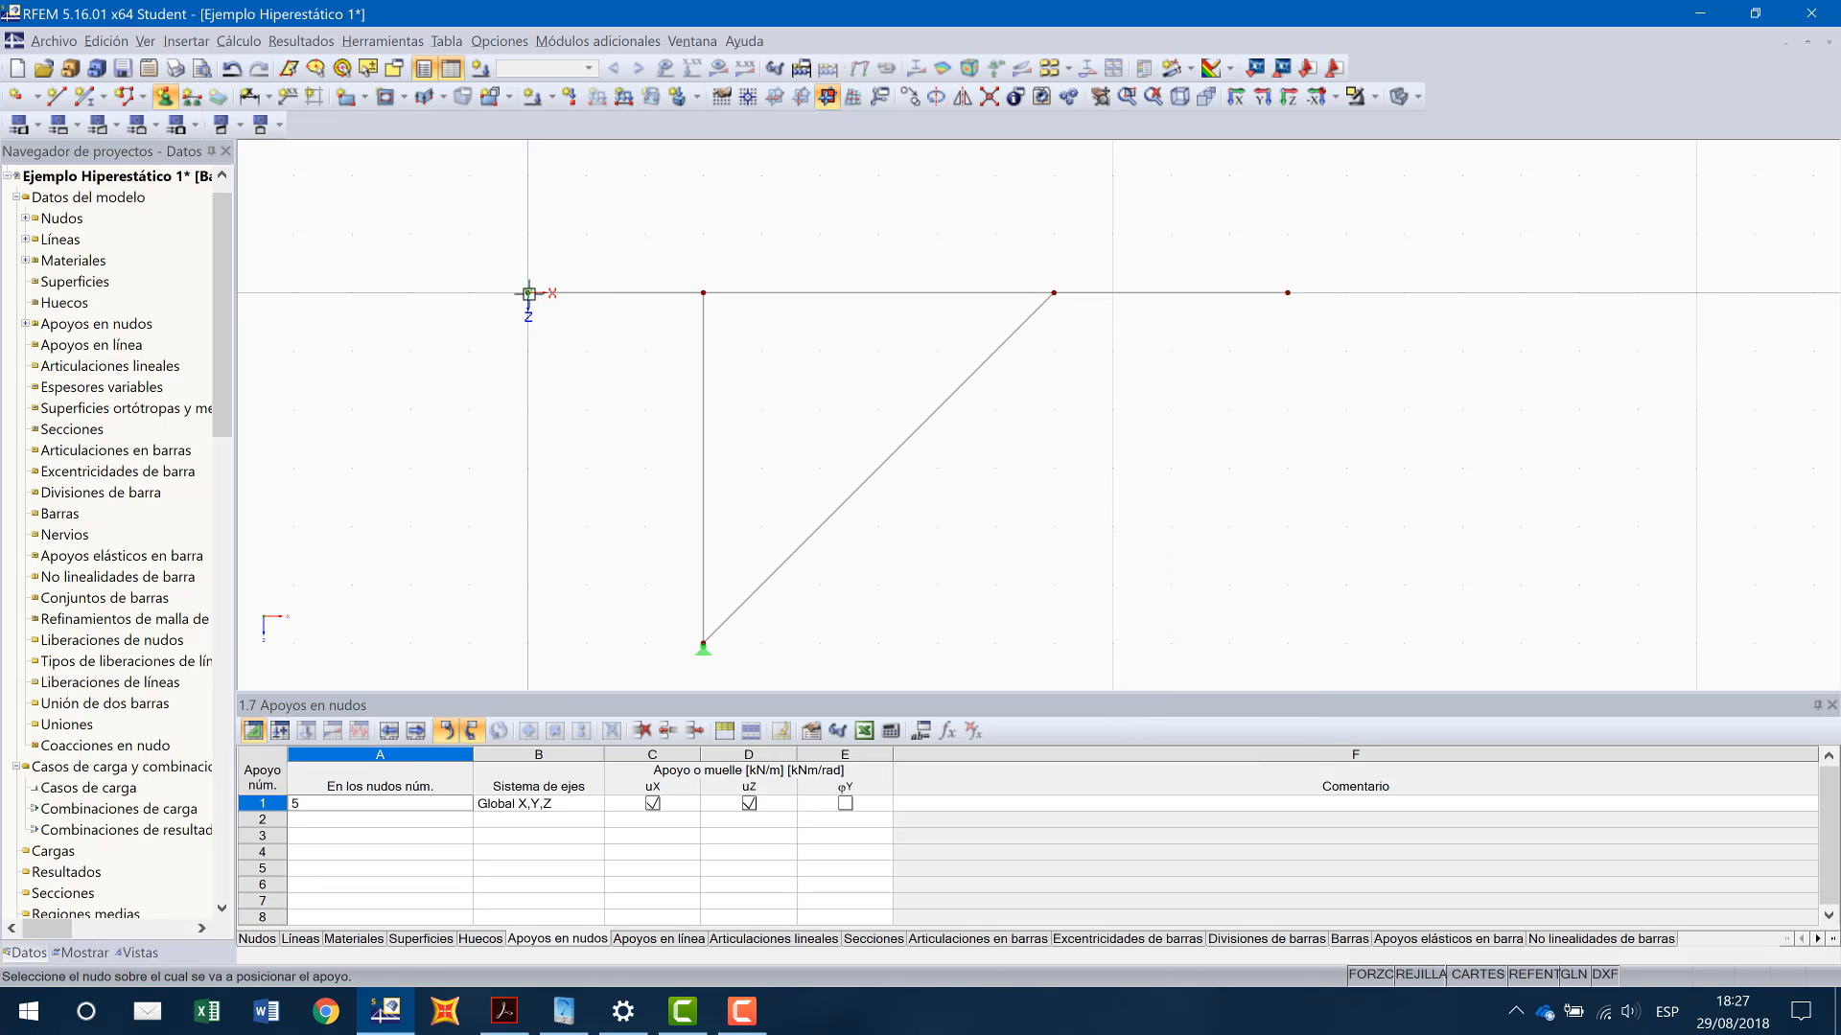
click(528, 292)
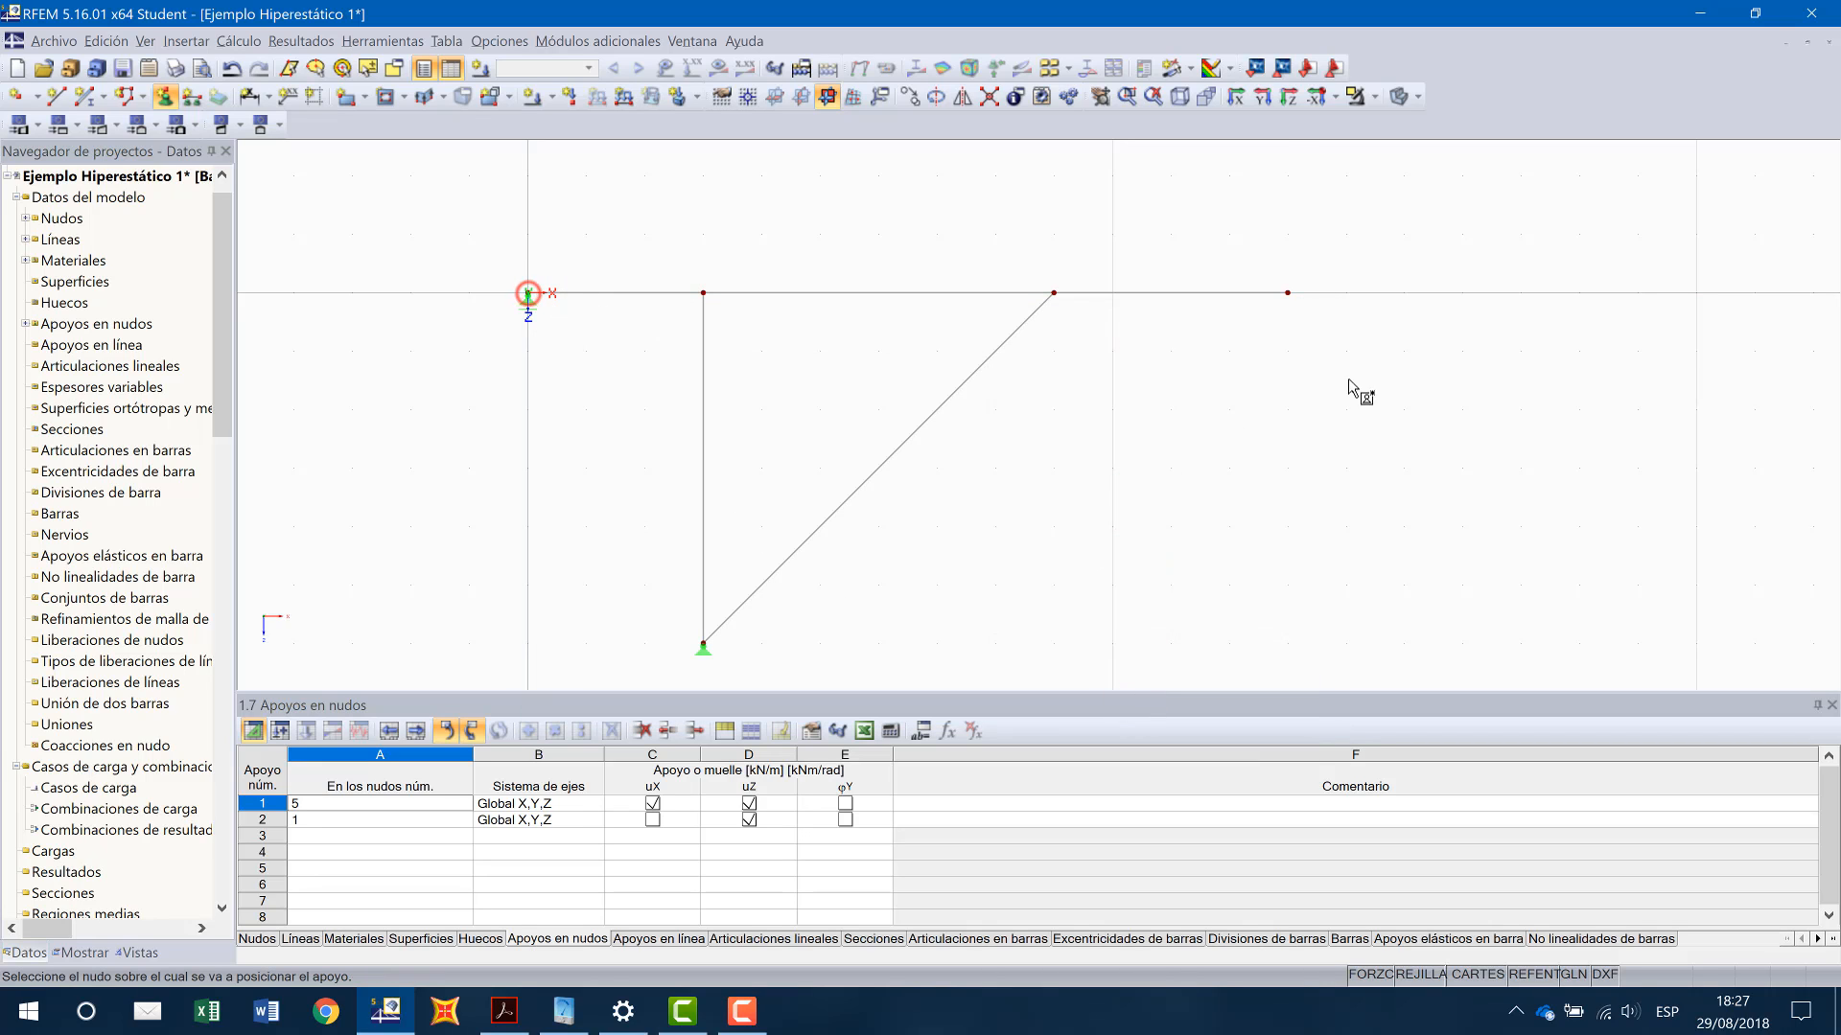
Step: Place the sliding support Deslizamiento en X' at node 4, the far end of the horizontal lines
click(1287, 292)
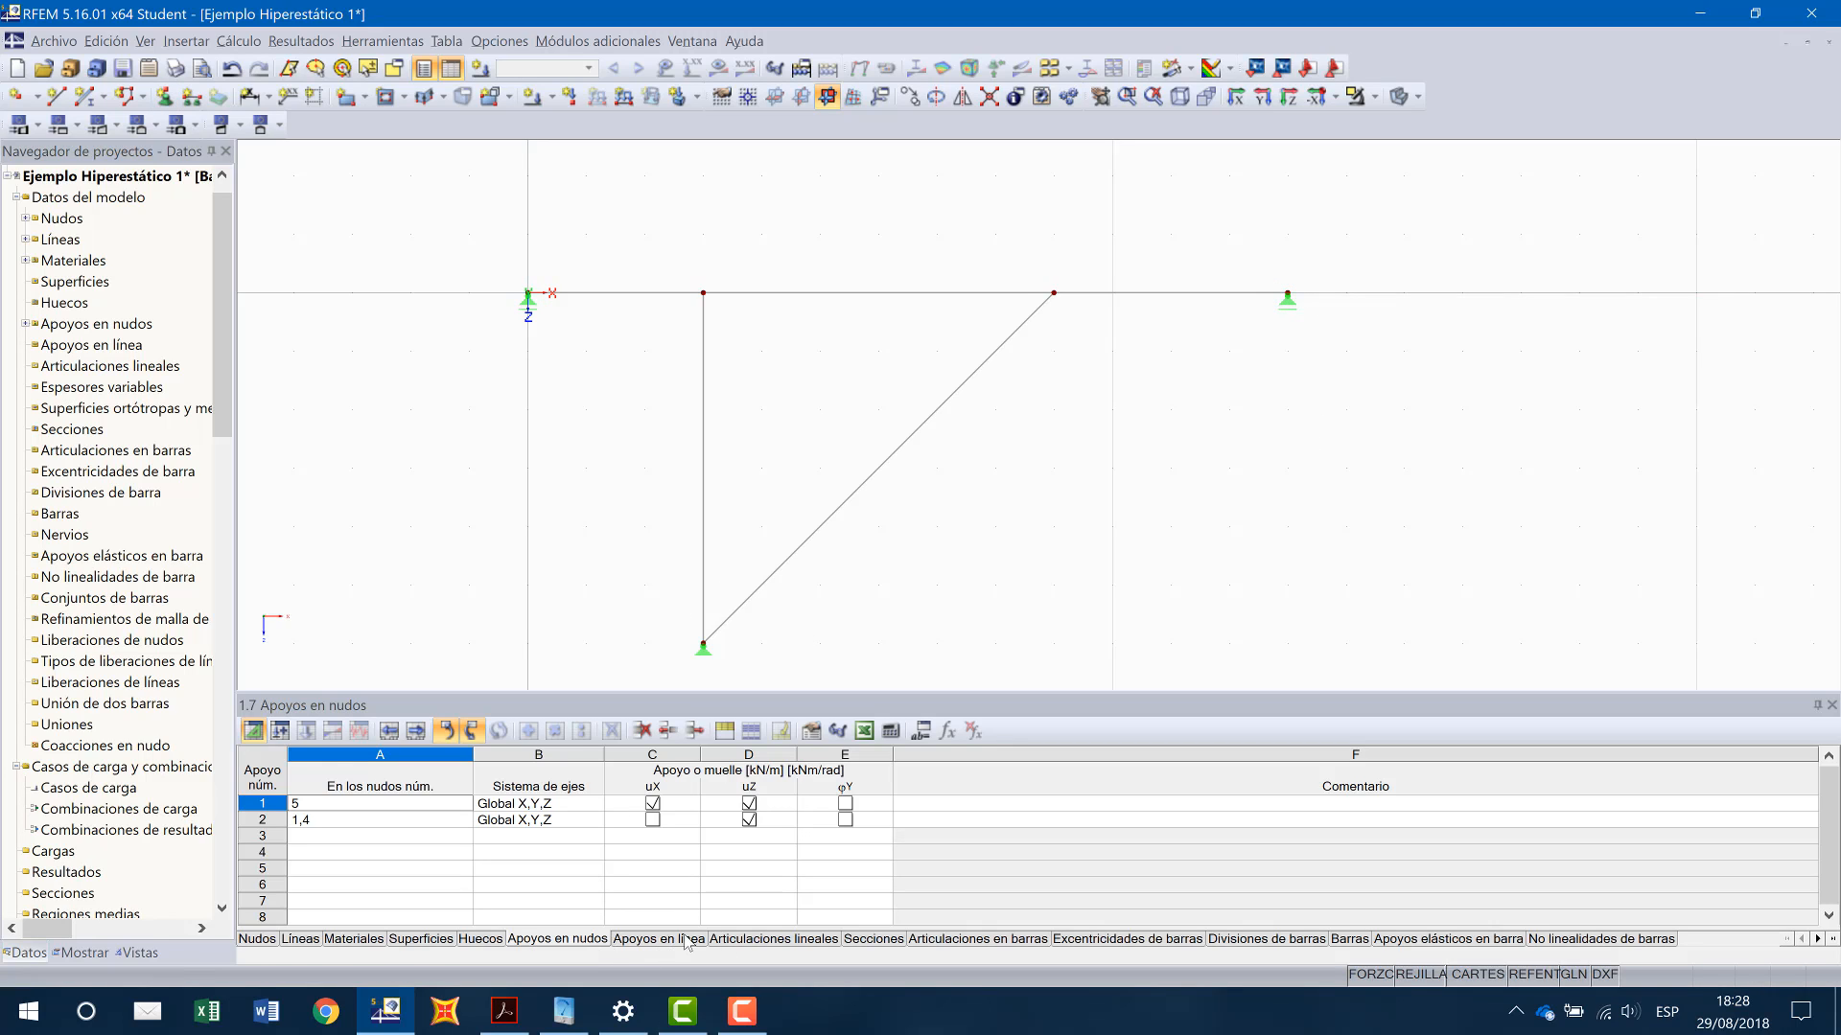
Step: Start a user-defined section in the first row of the sections table, with table name Secciones Def and name 1x1
click(865, 939)
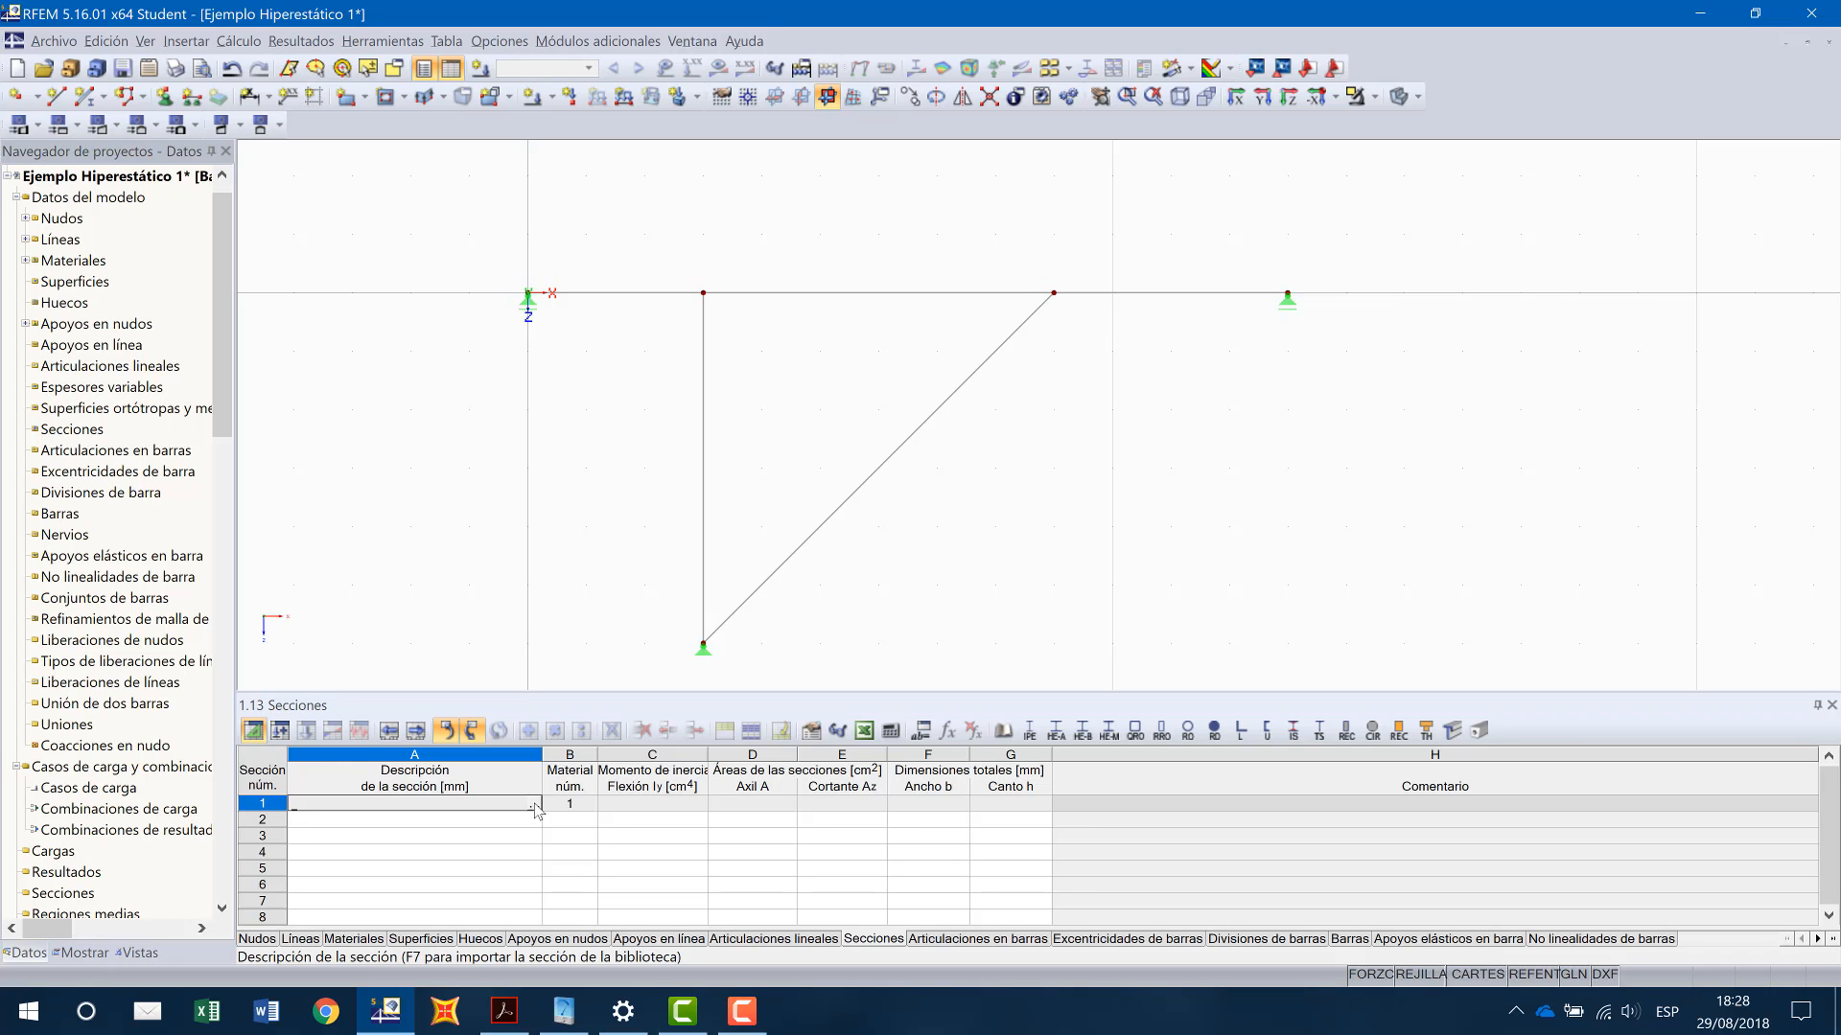
click(534, 806)
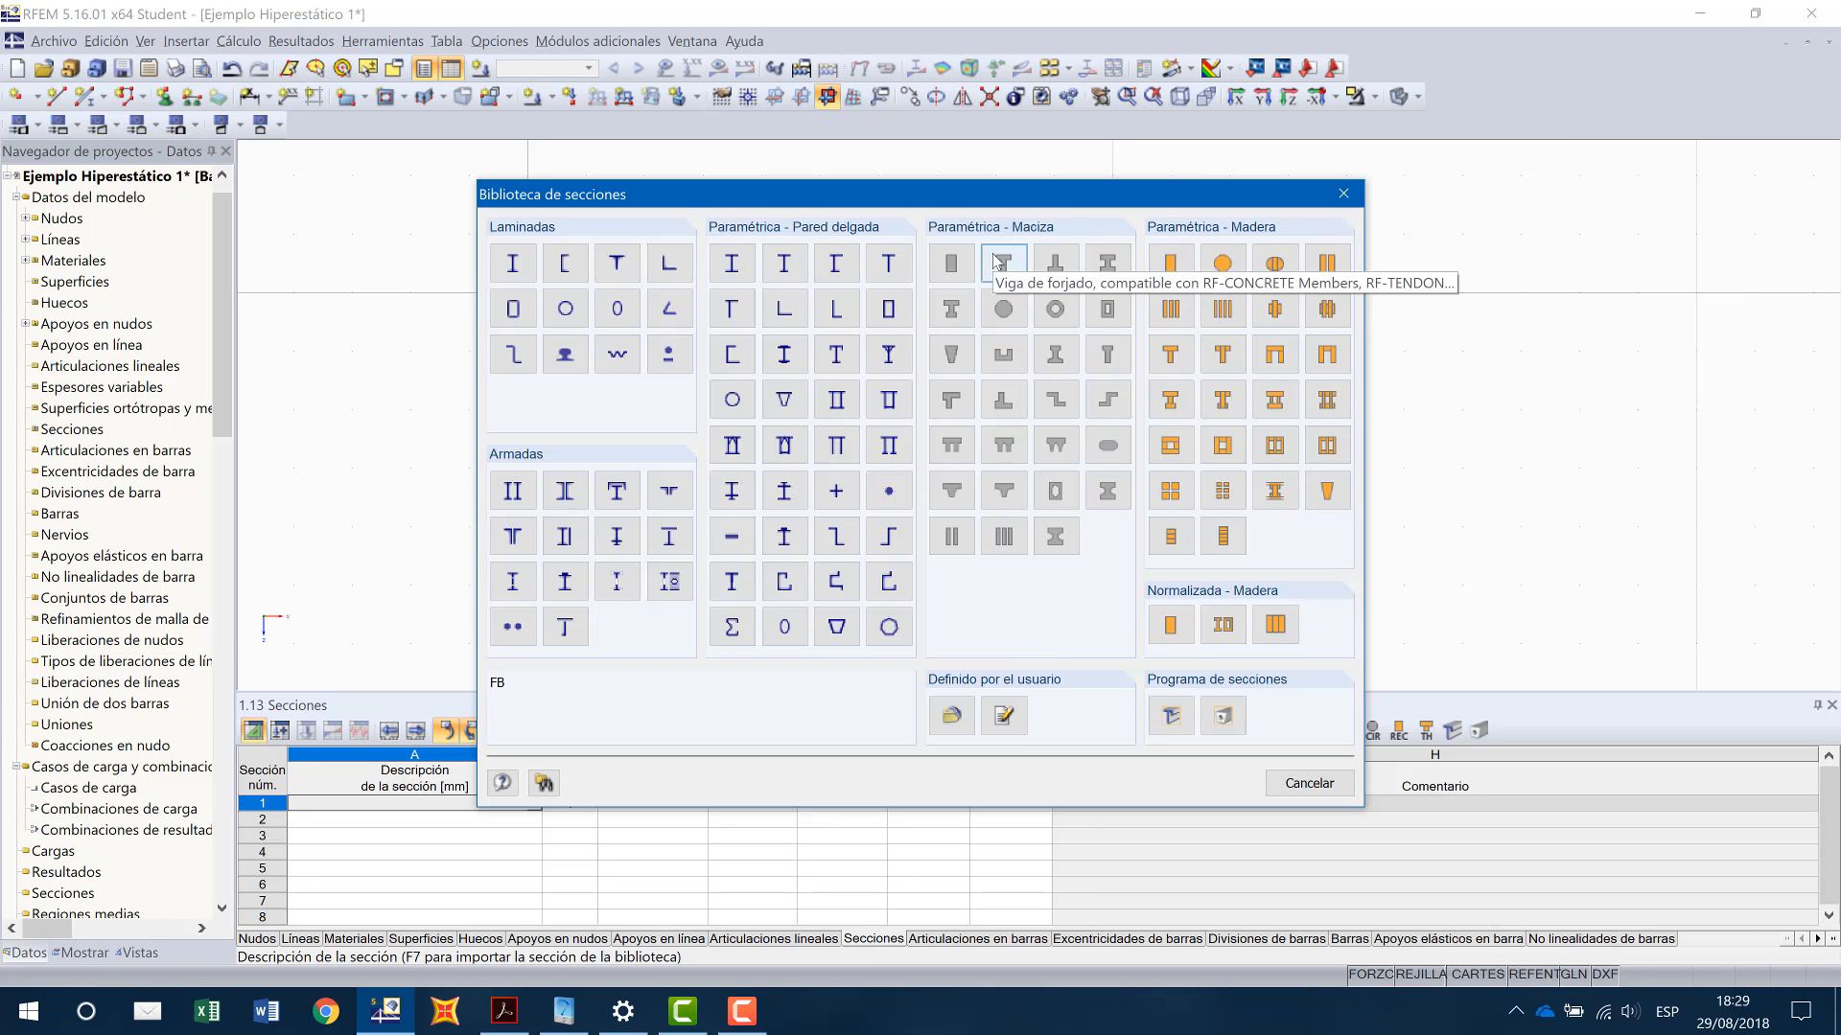
click(1003, 715)
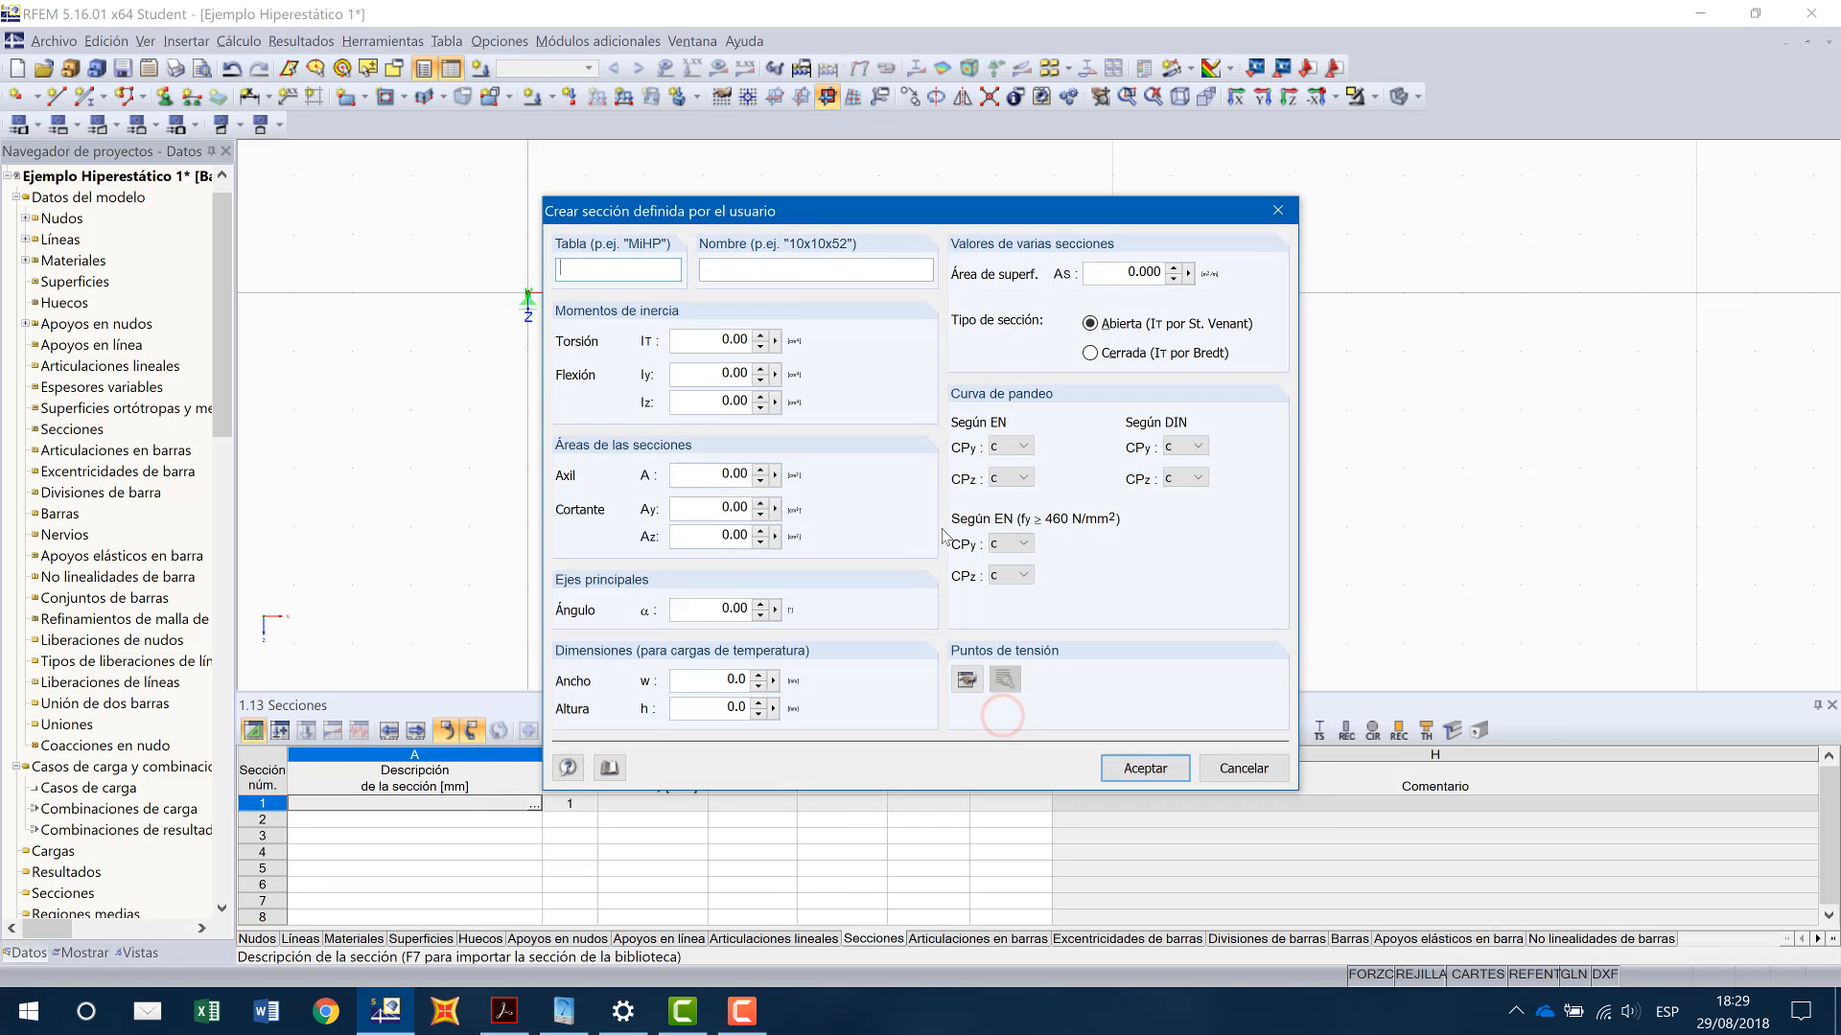
click(625, 276)
text(Mea)
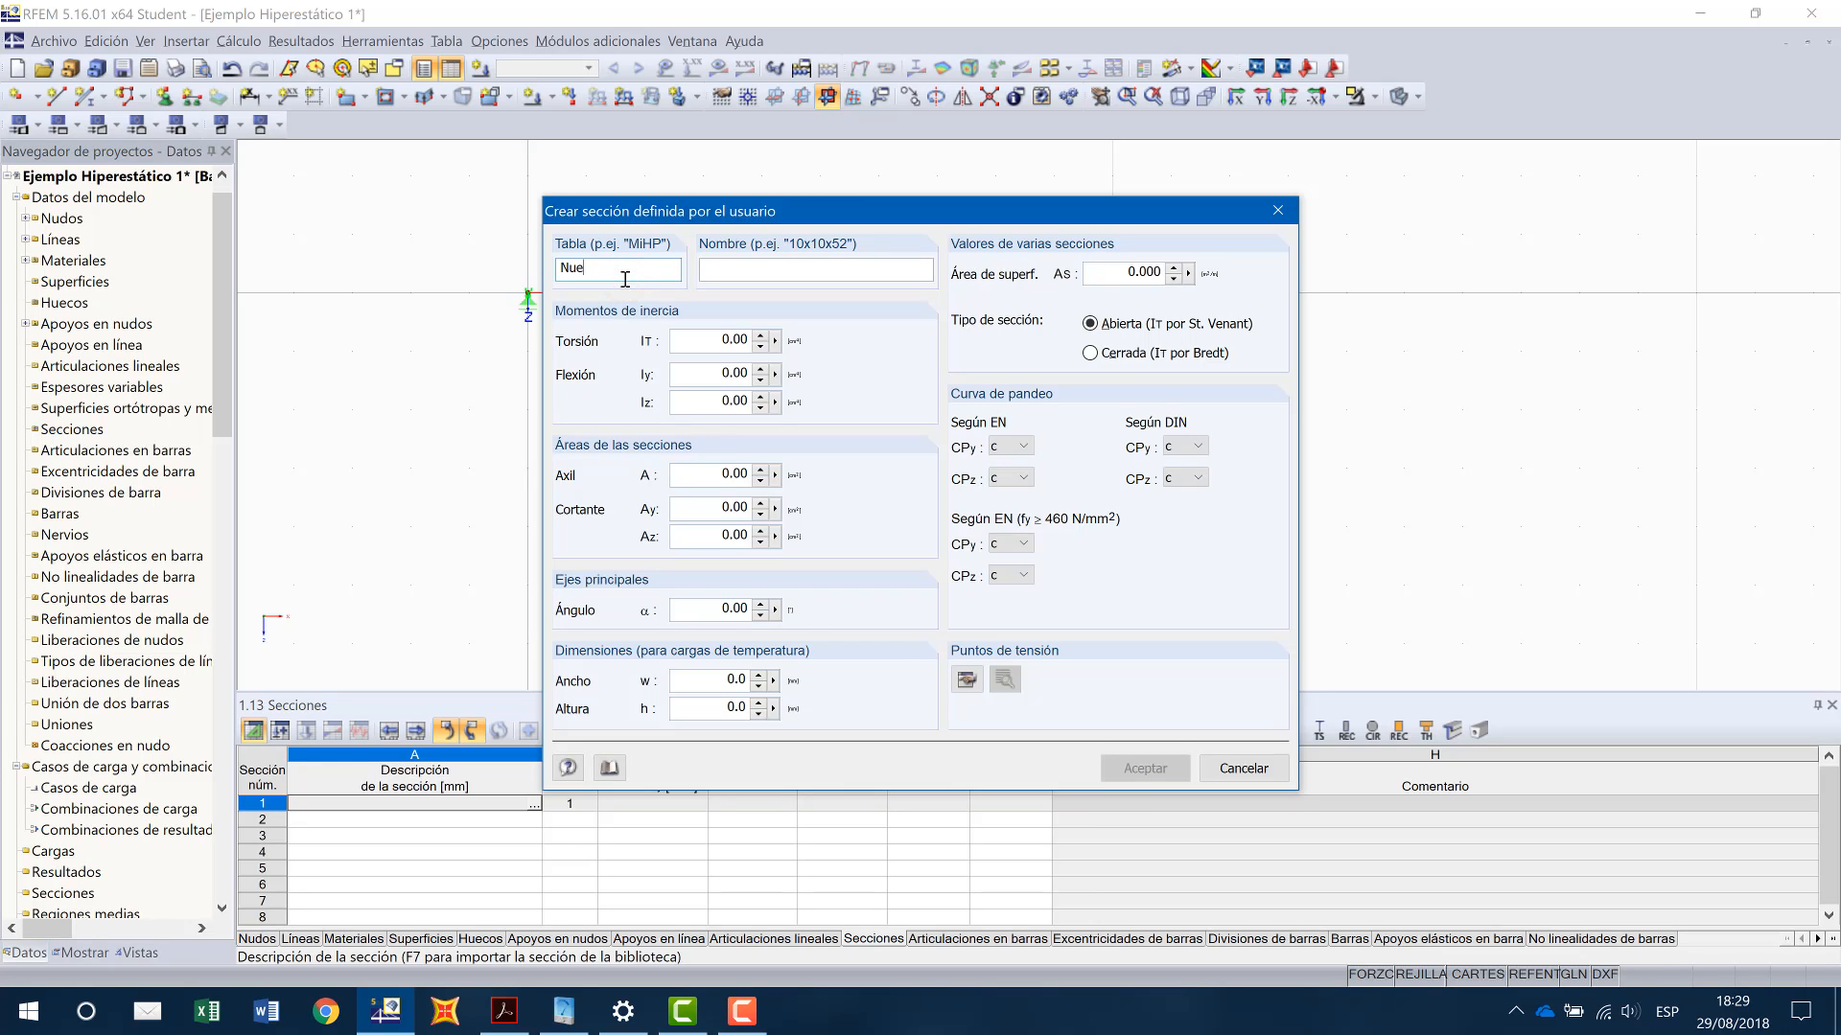
key(BackSpace)
key(BackSpace)
key(BackSpace)
text(Secciones Def)
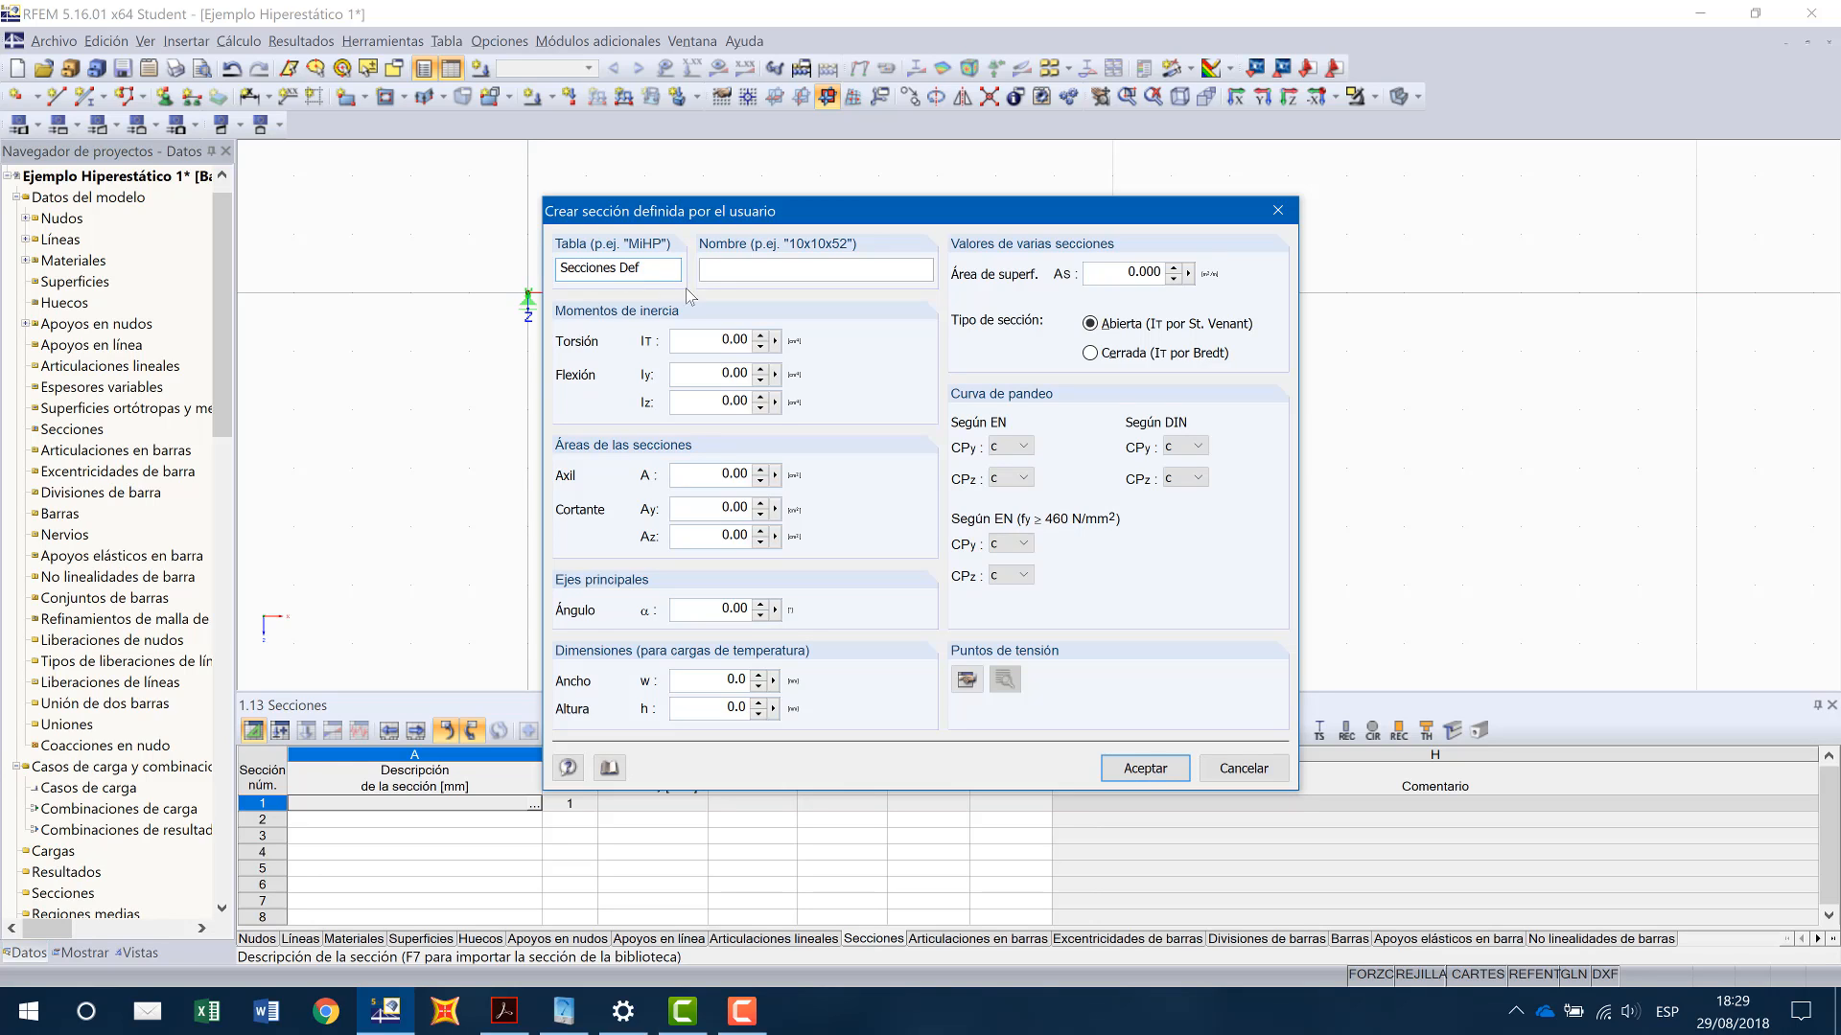
click(710, 274)
text(1x1)
Step: Set the section's torsion inertia to 1, Iy to 45000, Iz to 1 and its axial area A to 2.25
click(728, 342)
click(692, 375)
text(45000)
key(BackSpace)
click(731, 341)
text(1)
click(735, 395)
click(724, 474)
click(729, 472)
text(2.)
key(BackSpace)
key(BackSpace)
key(BackSpace)
text(25)
Step: Switch to the Windows Calculator, multiply 2.25 by 22222.2222222222 to check the axial stiffness, and return to RFEM
key(super)
text(calc)
key(Return)
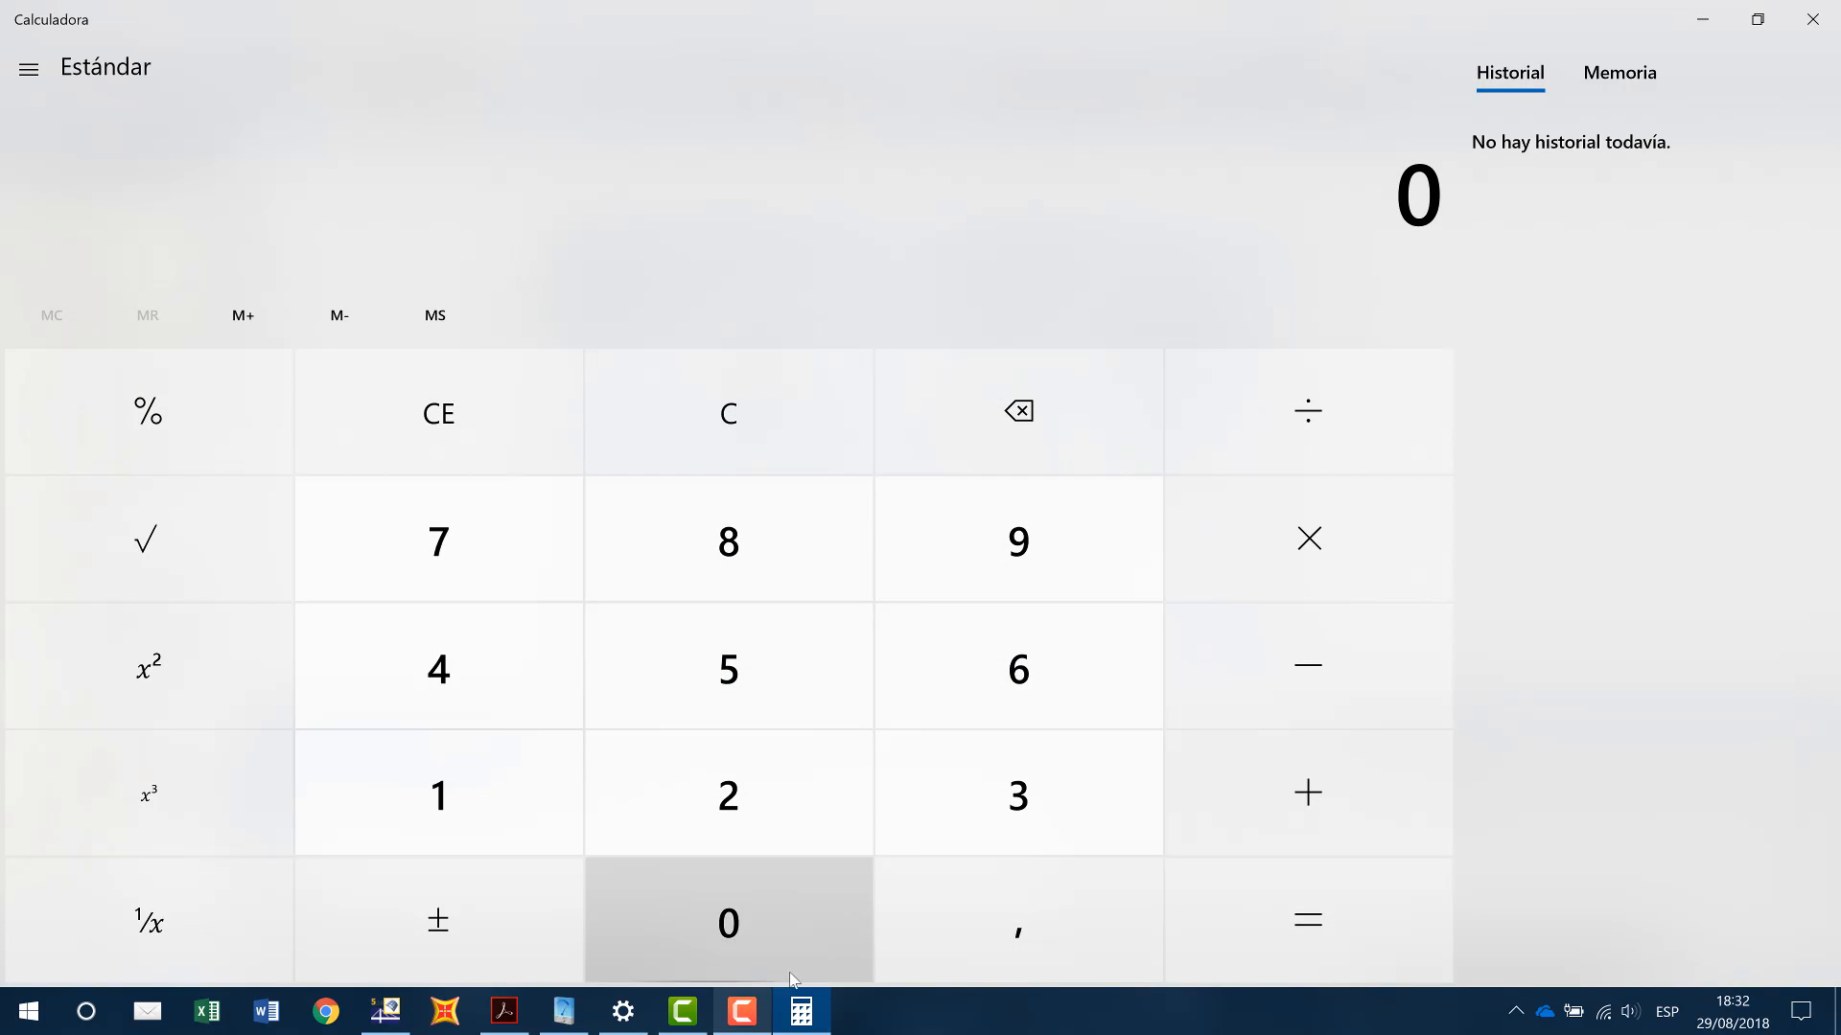
click(801, 806)
click(1051, 952)
click(728, 772)
click(730, 671)
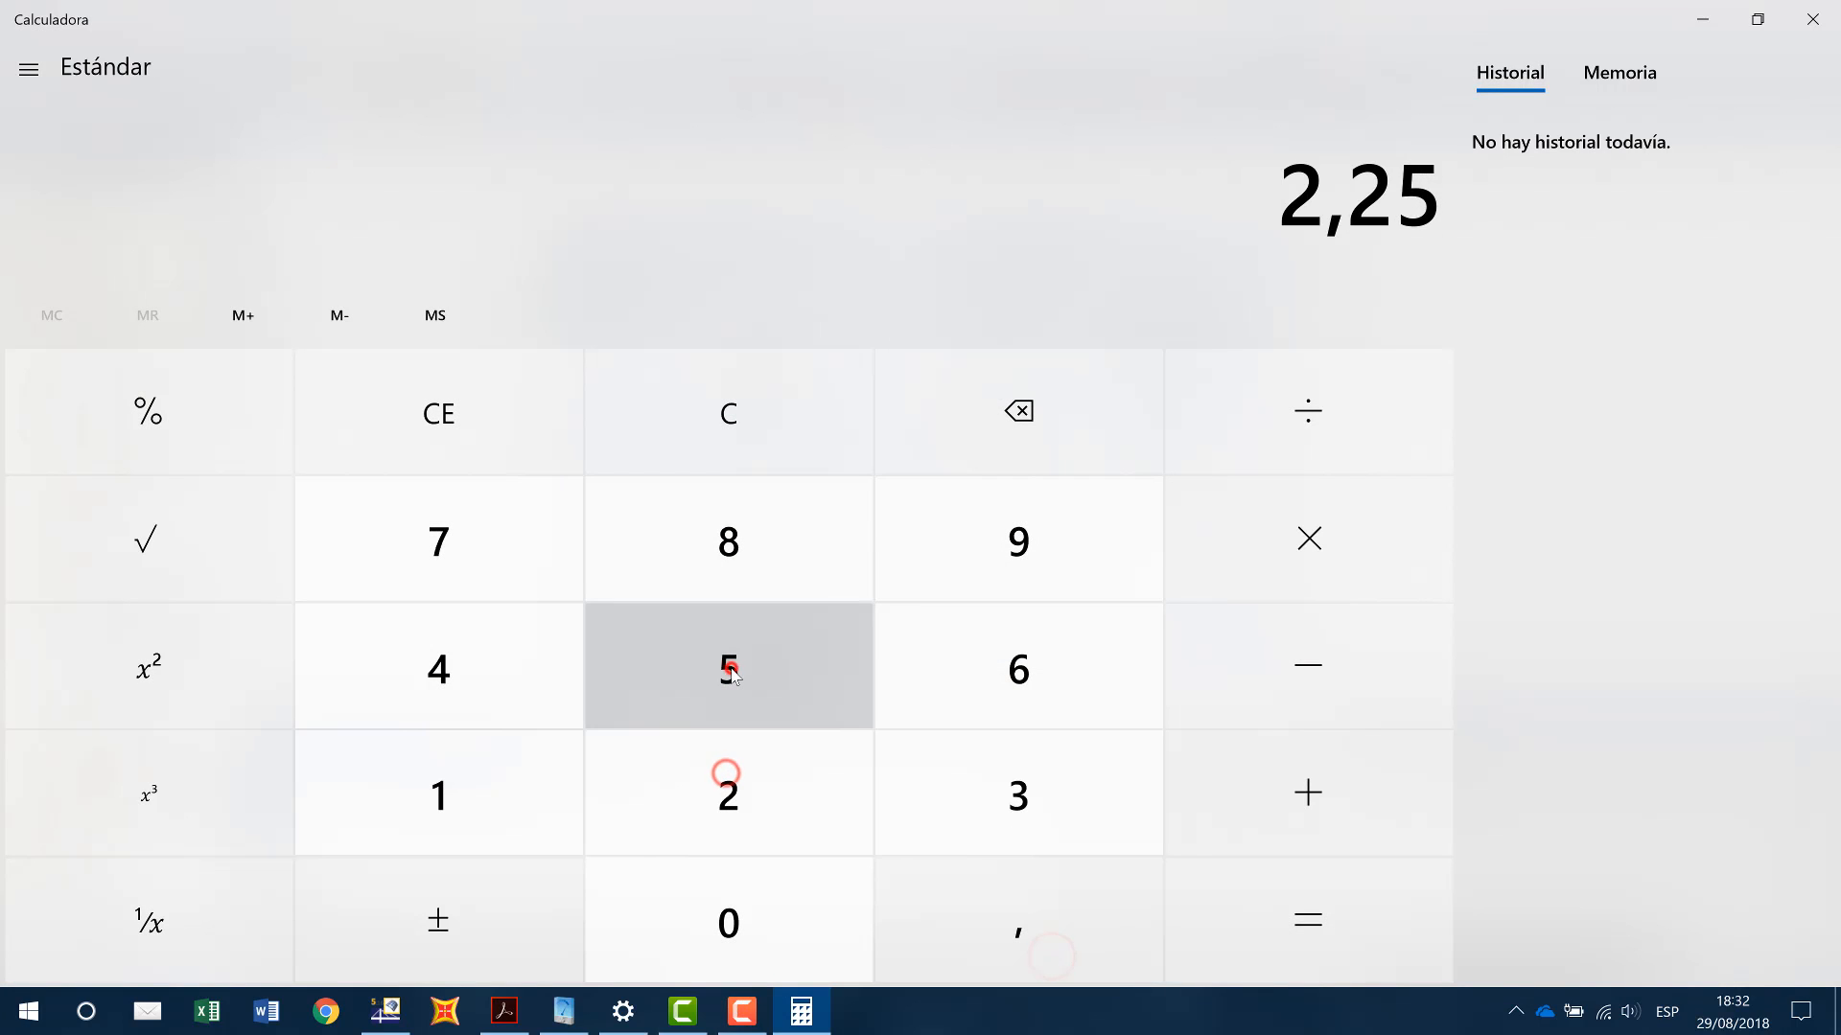
click(1394, 544)
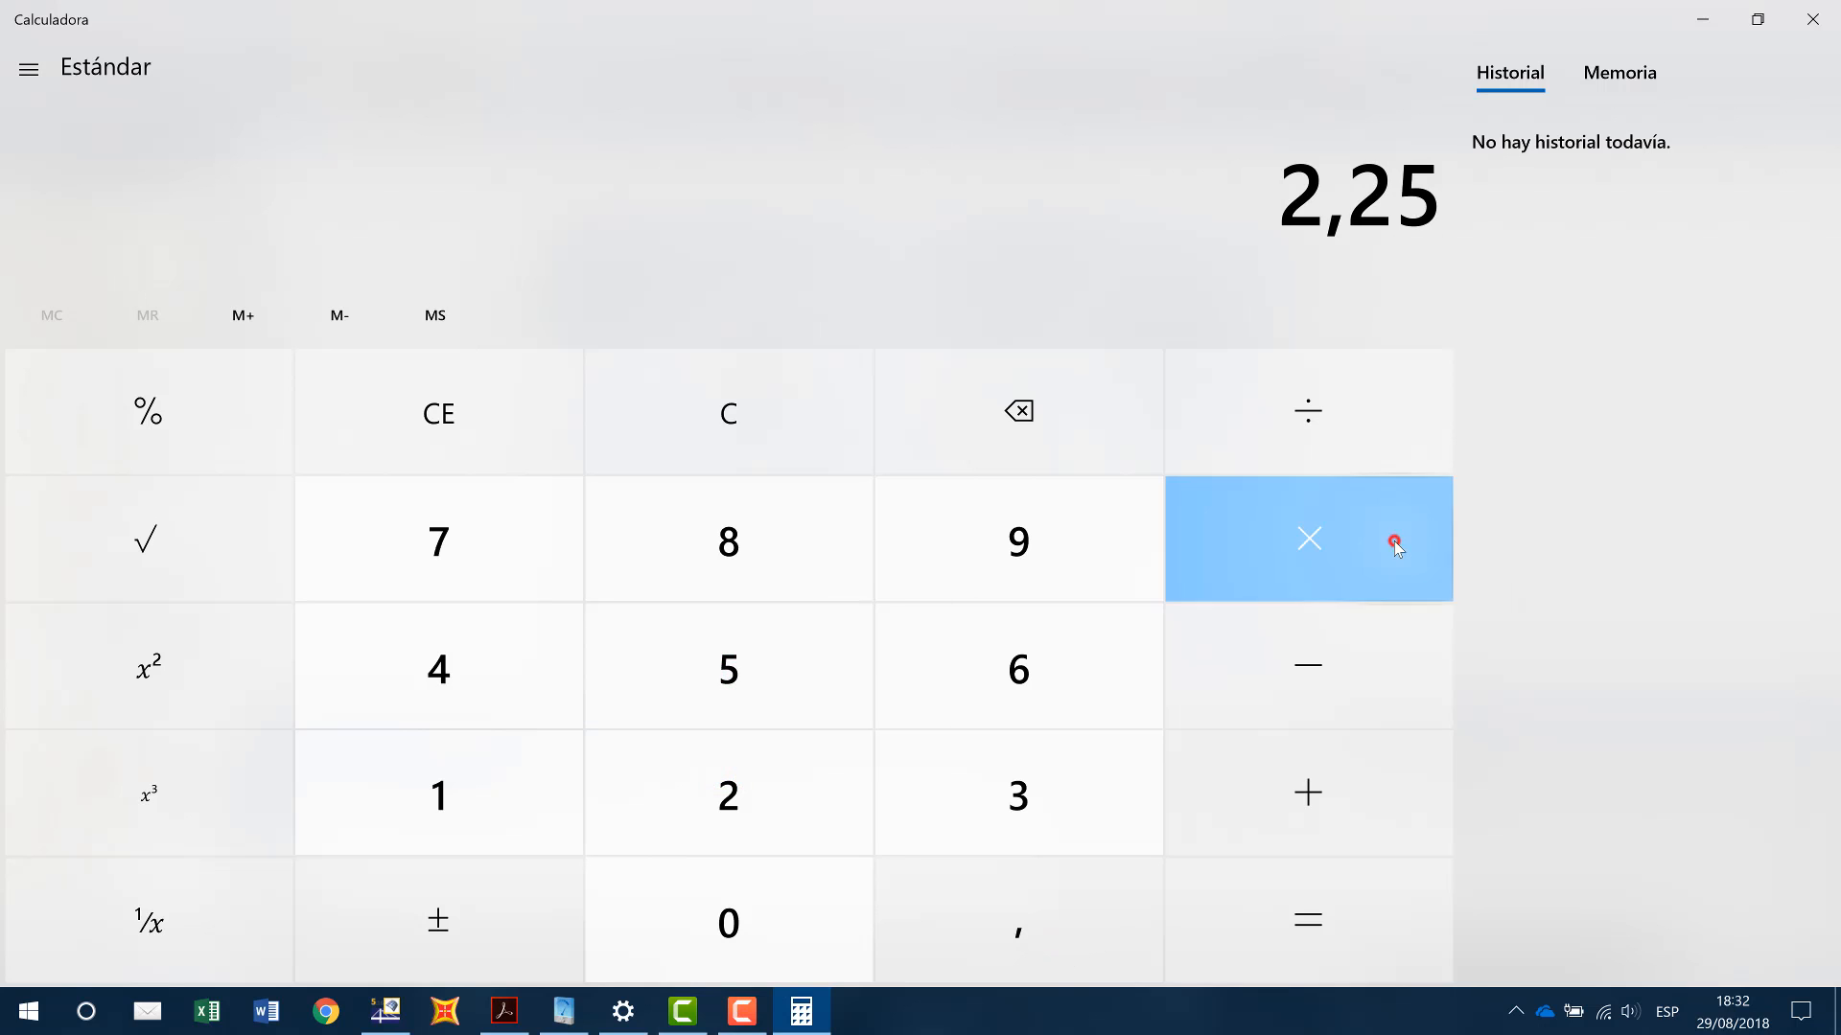
click(706, 801)
click(706, 801)
click(707, 801)
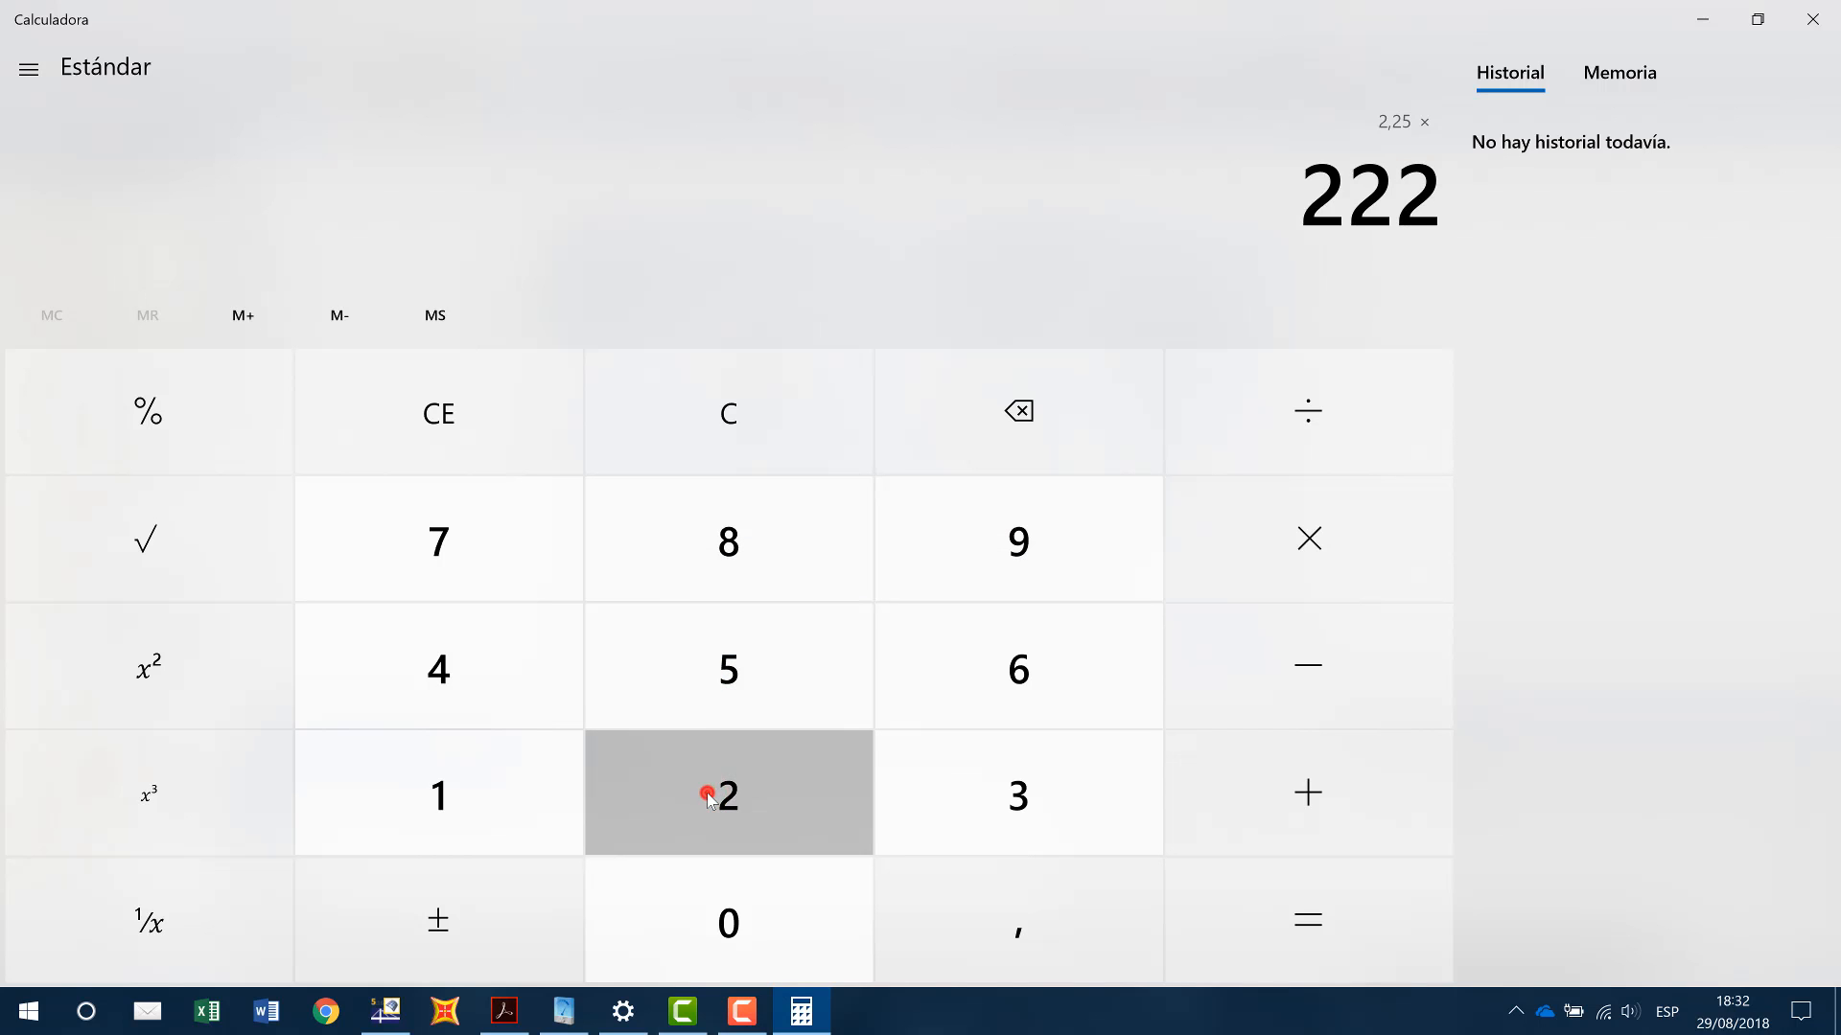
click(707, 802)
click(707, 801)
click(966, 922)
click(788, 800)
click(788, 799)
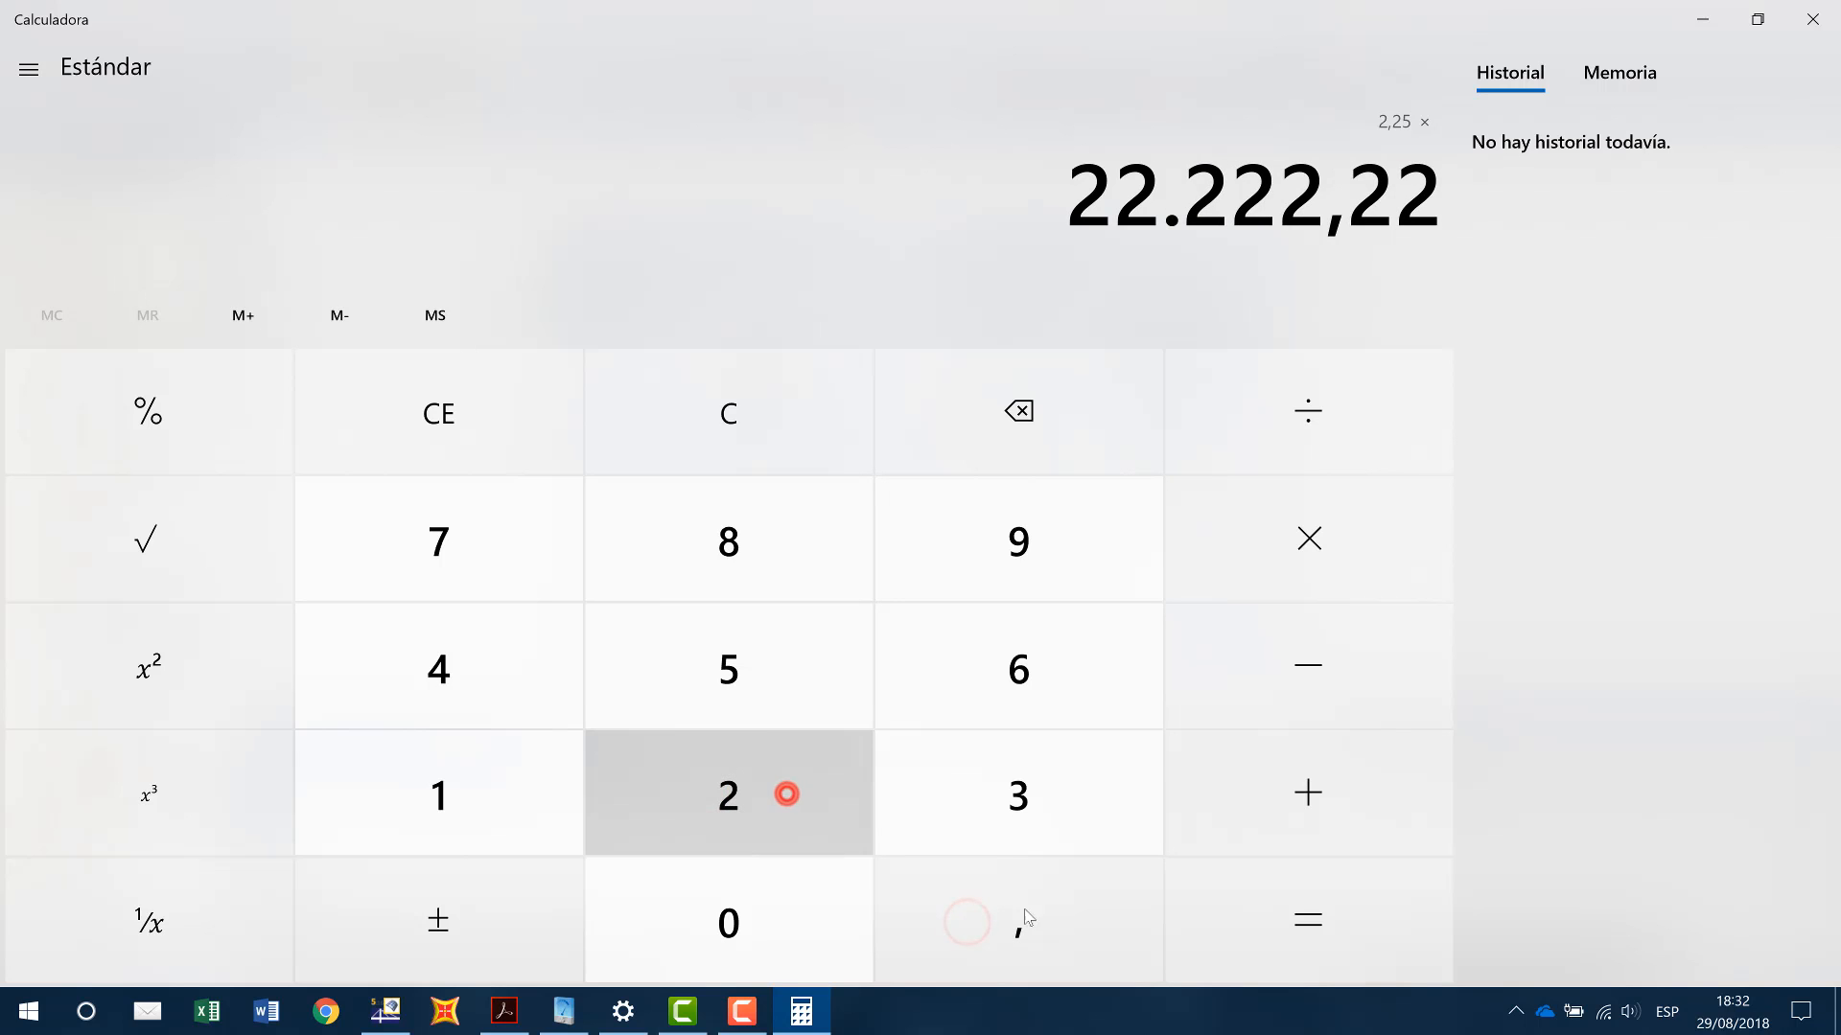
click(738, 815)
click(739, 815)
click(738, 815)
click(738, 815)
click(738, 815)
click(738, 815)
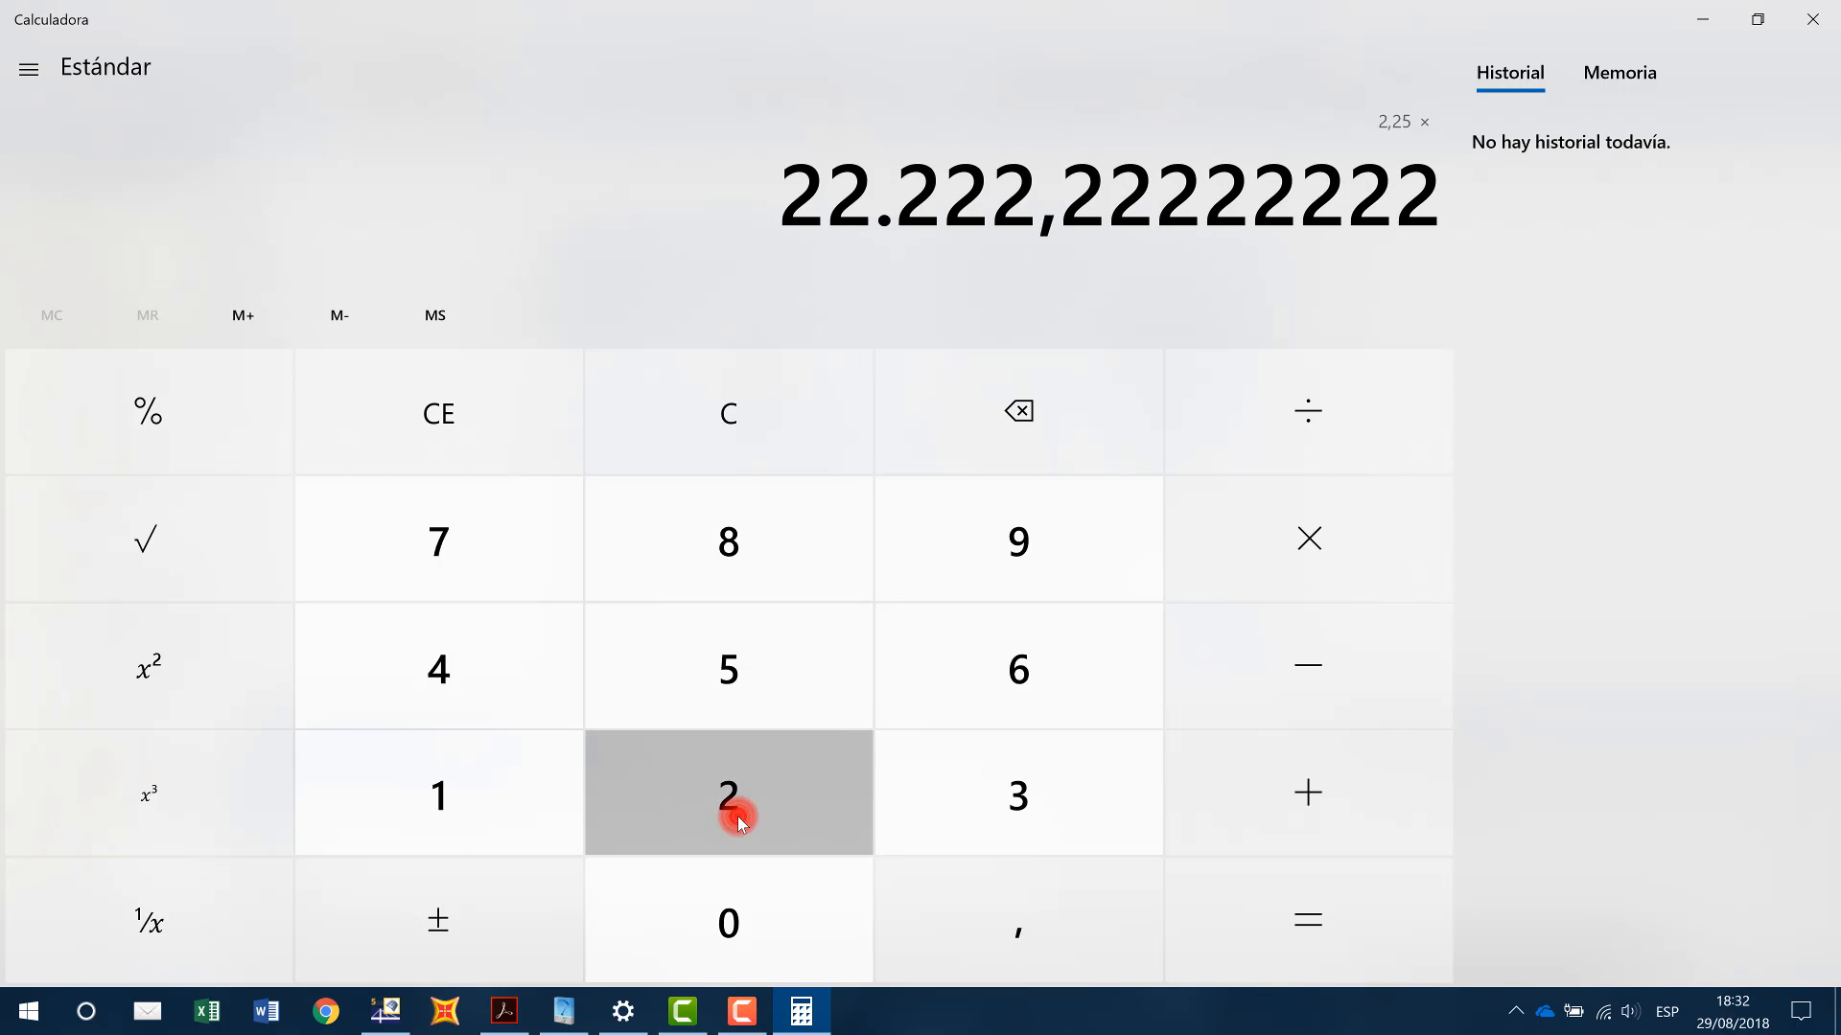
click(738, 815)
click(738, 815)
click(1341, 939)
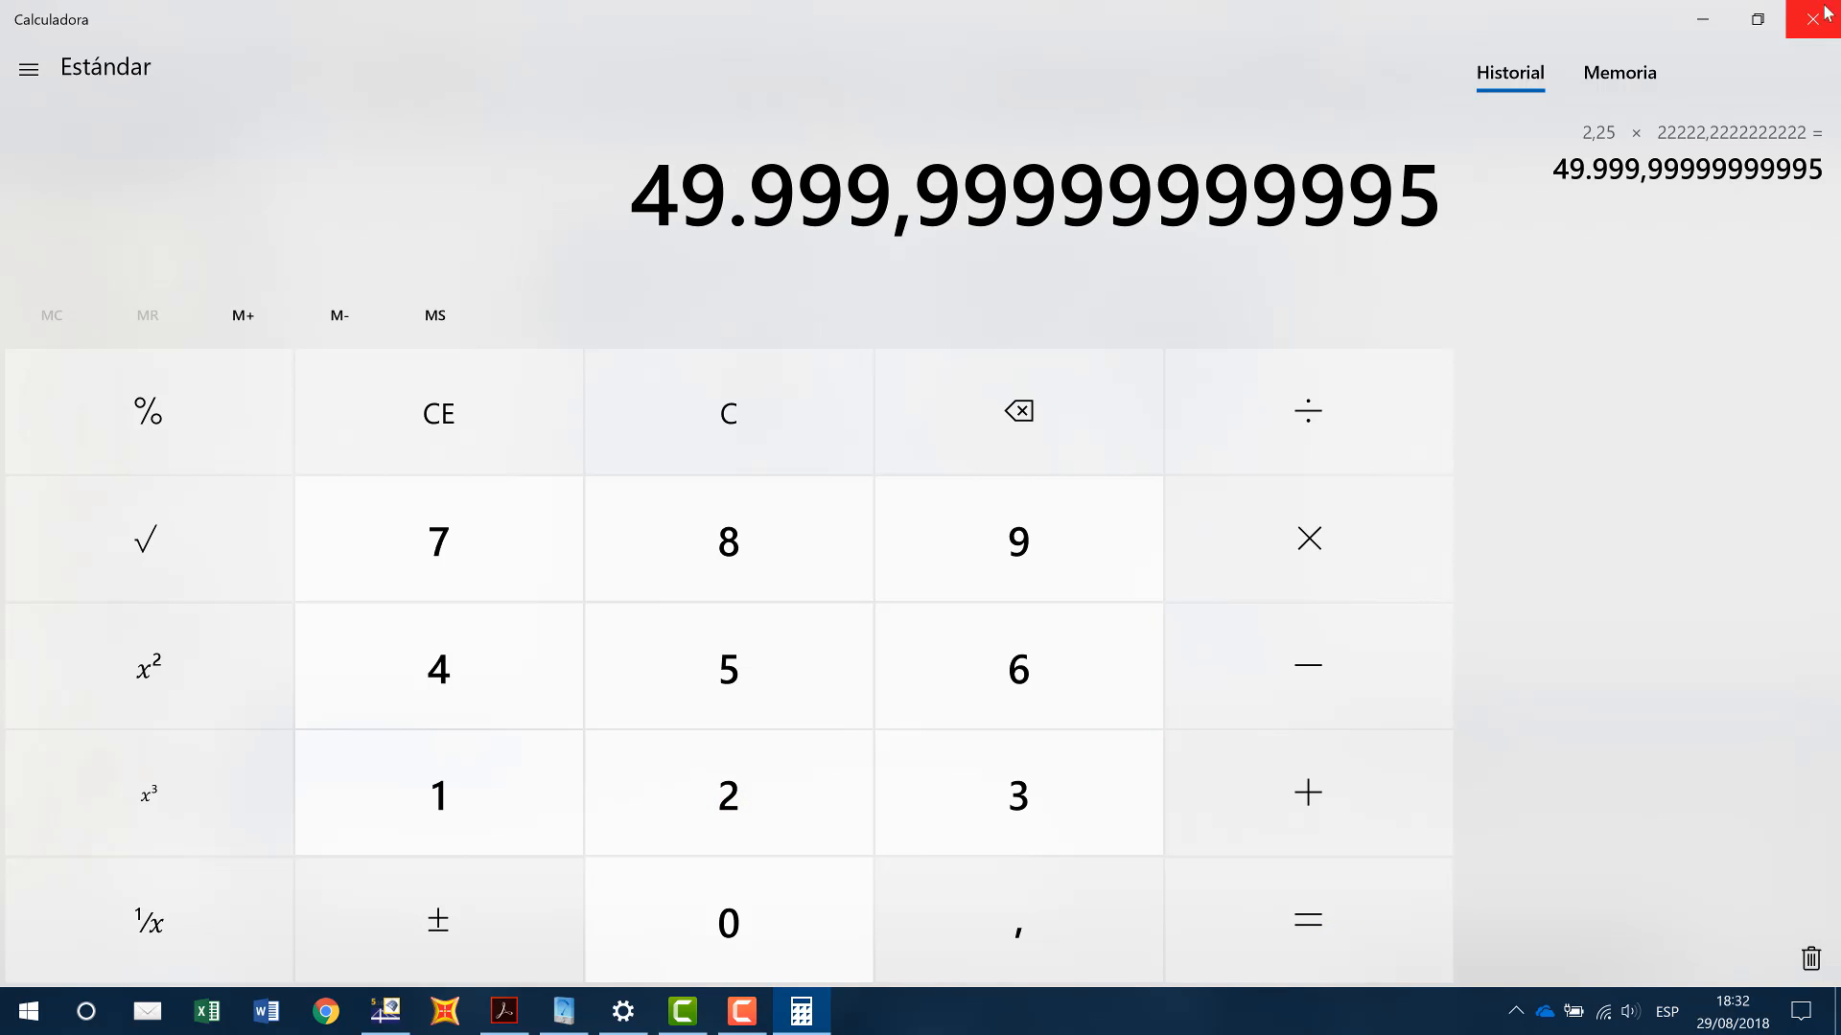
click(1701, 19)
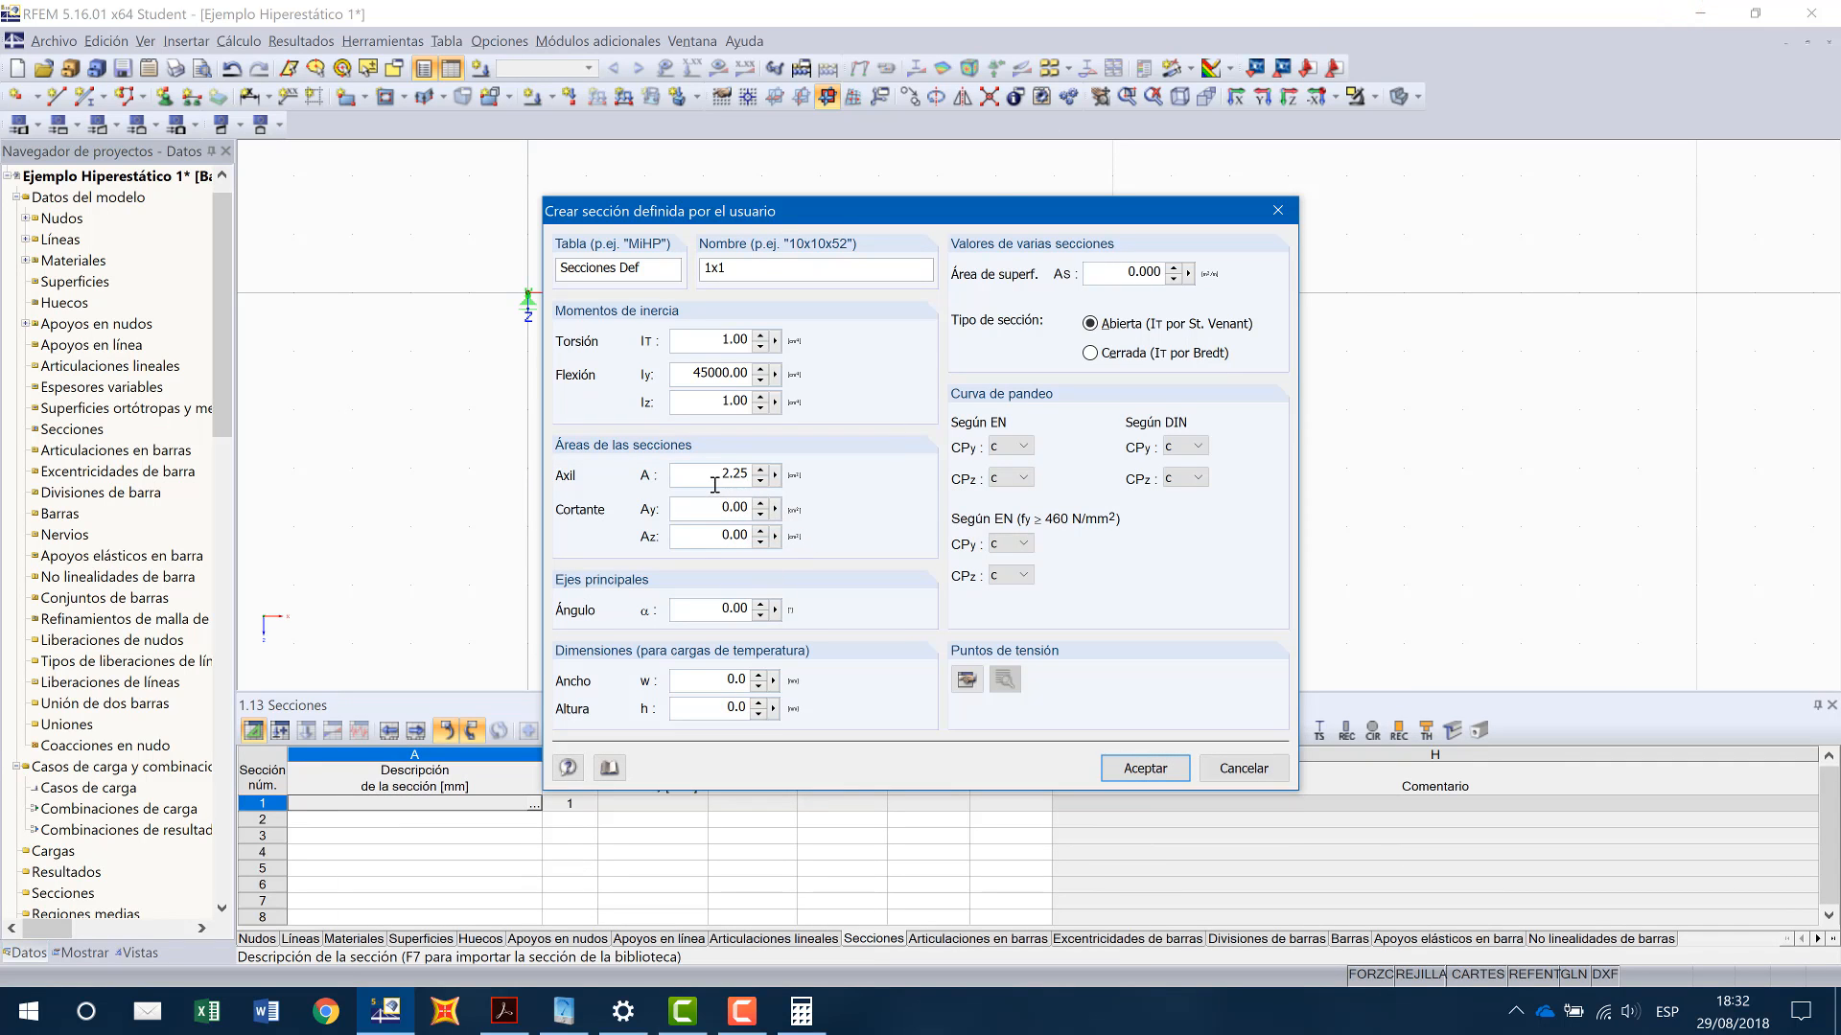
Step: Set the section's width and height for temperature loads to 1.0 mm and accept the user-defined section
click(735, 534)
click(735, 680)
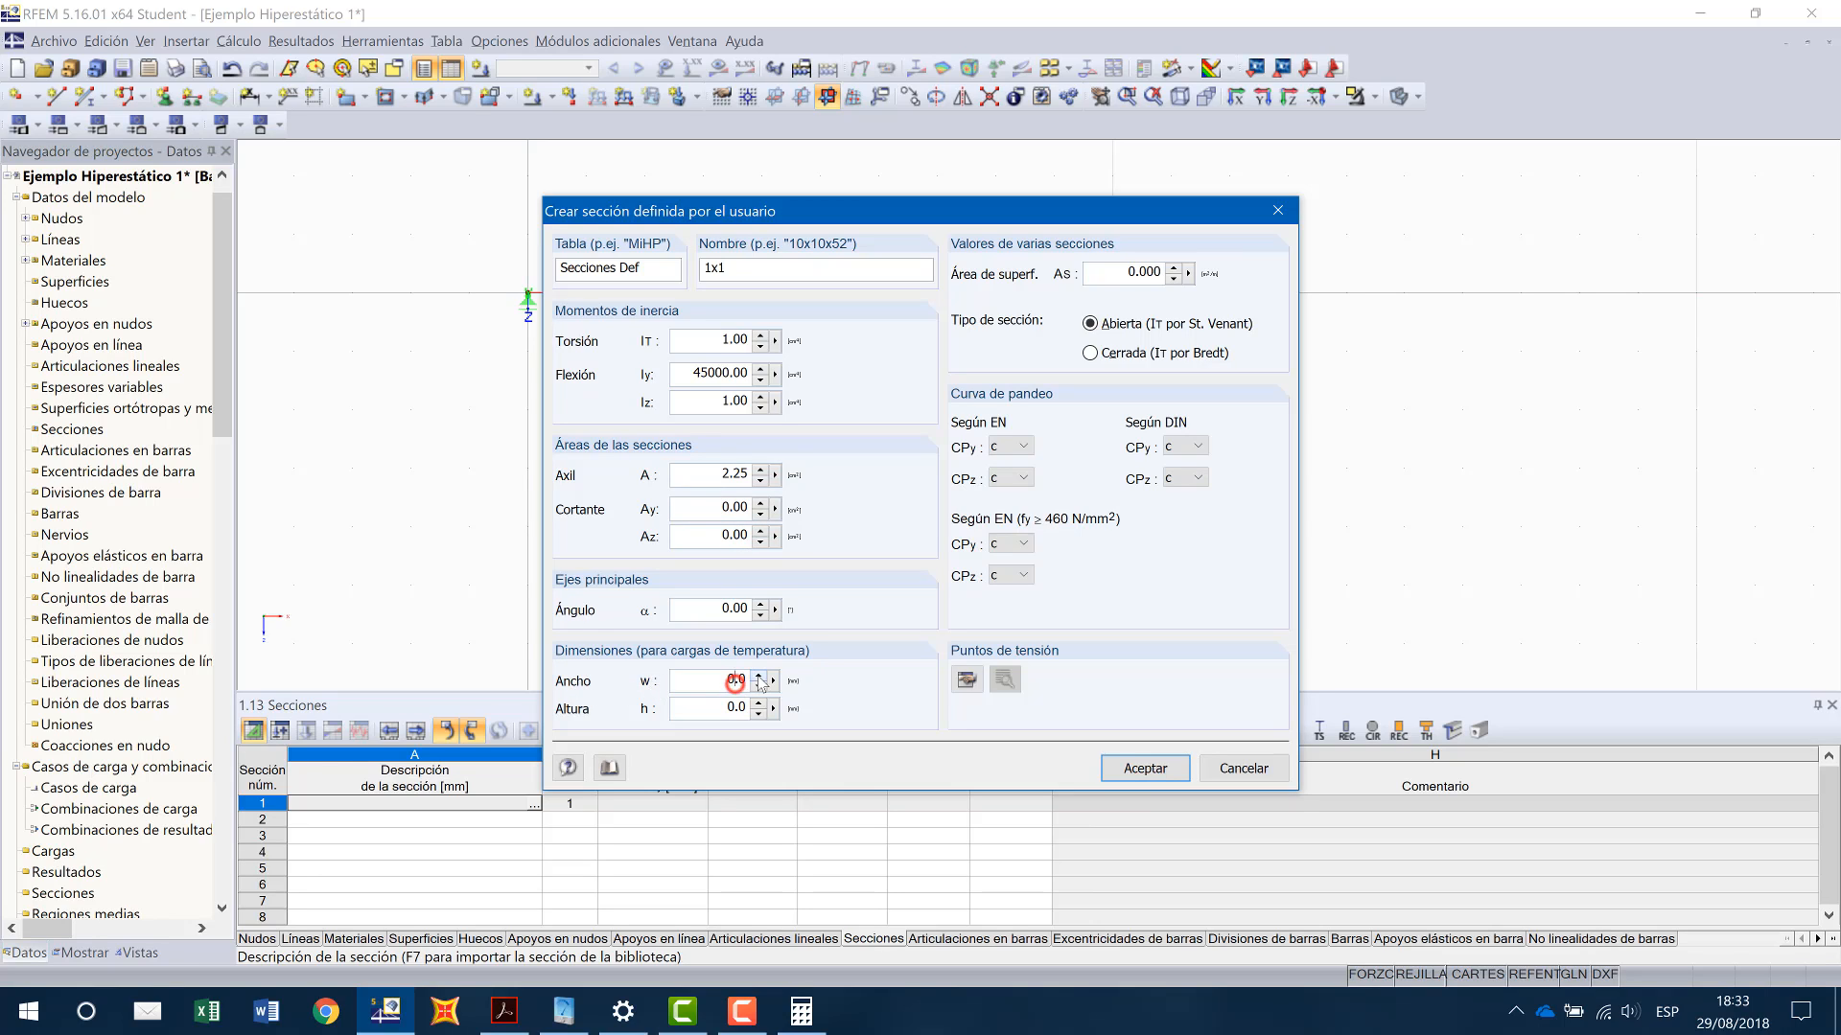
click(733, 710)
click(793, 680)
click(1148, 769)
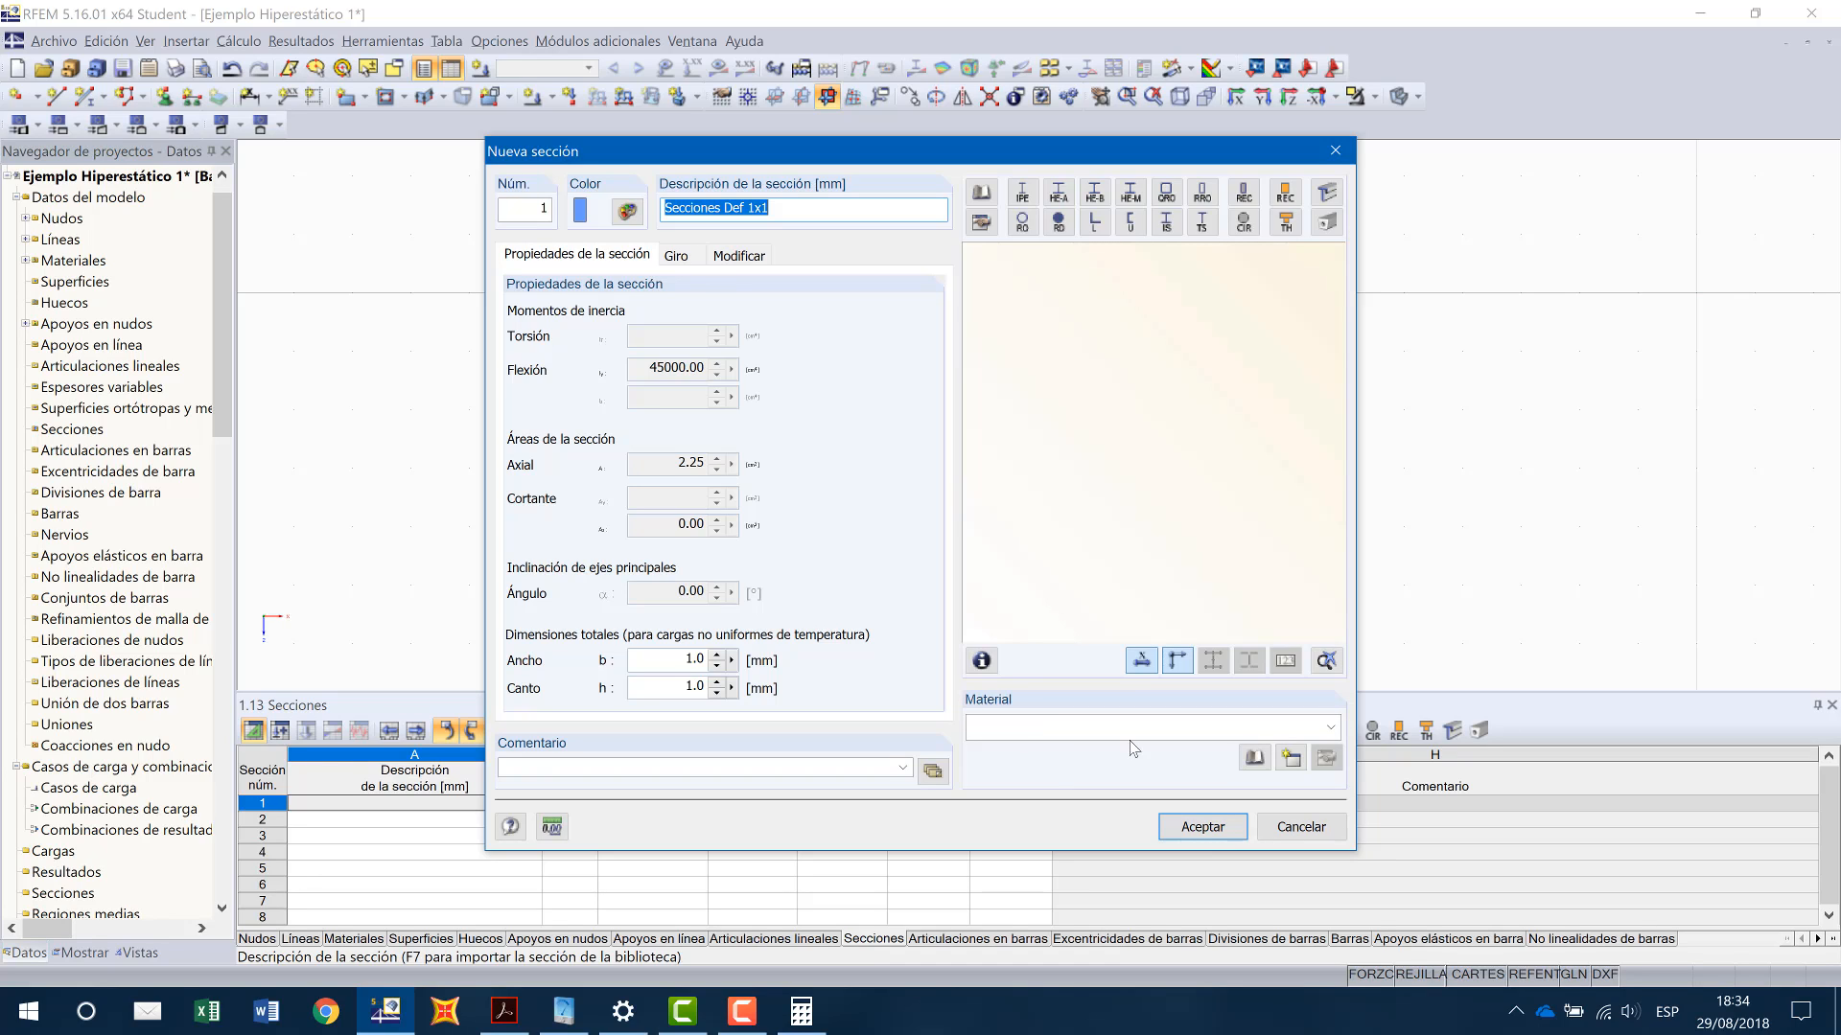
Step: Assign Material Hip to section Secciones Def 1x1 and add it to the model
click(1333, 729)
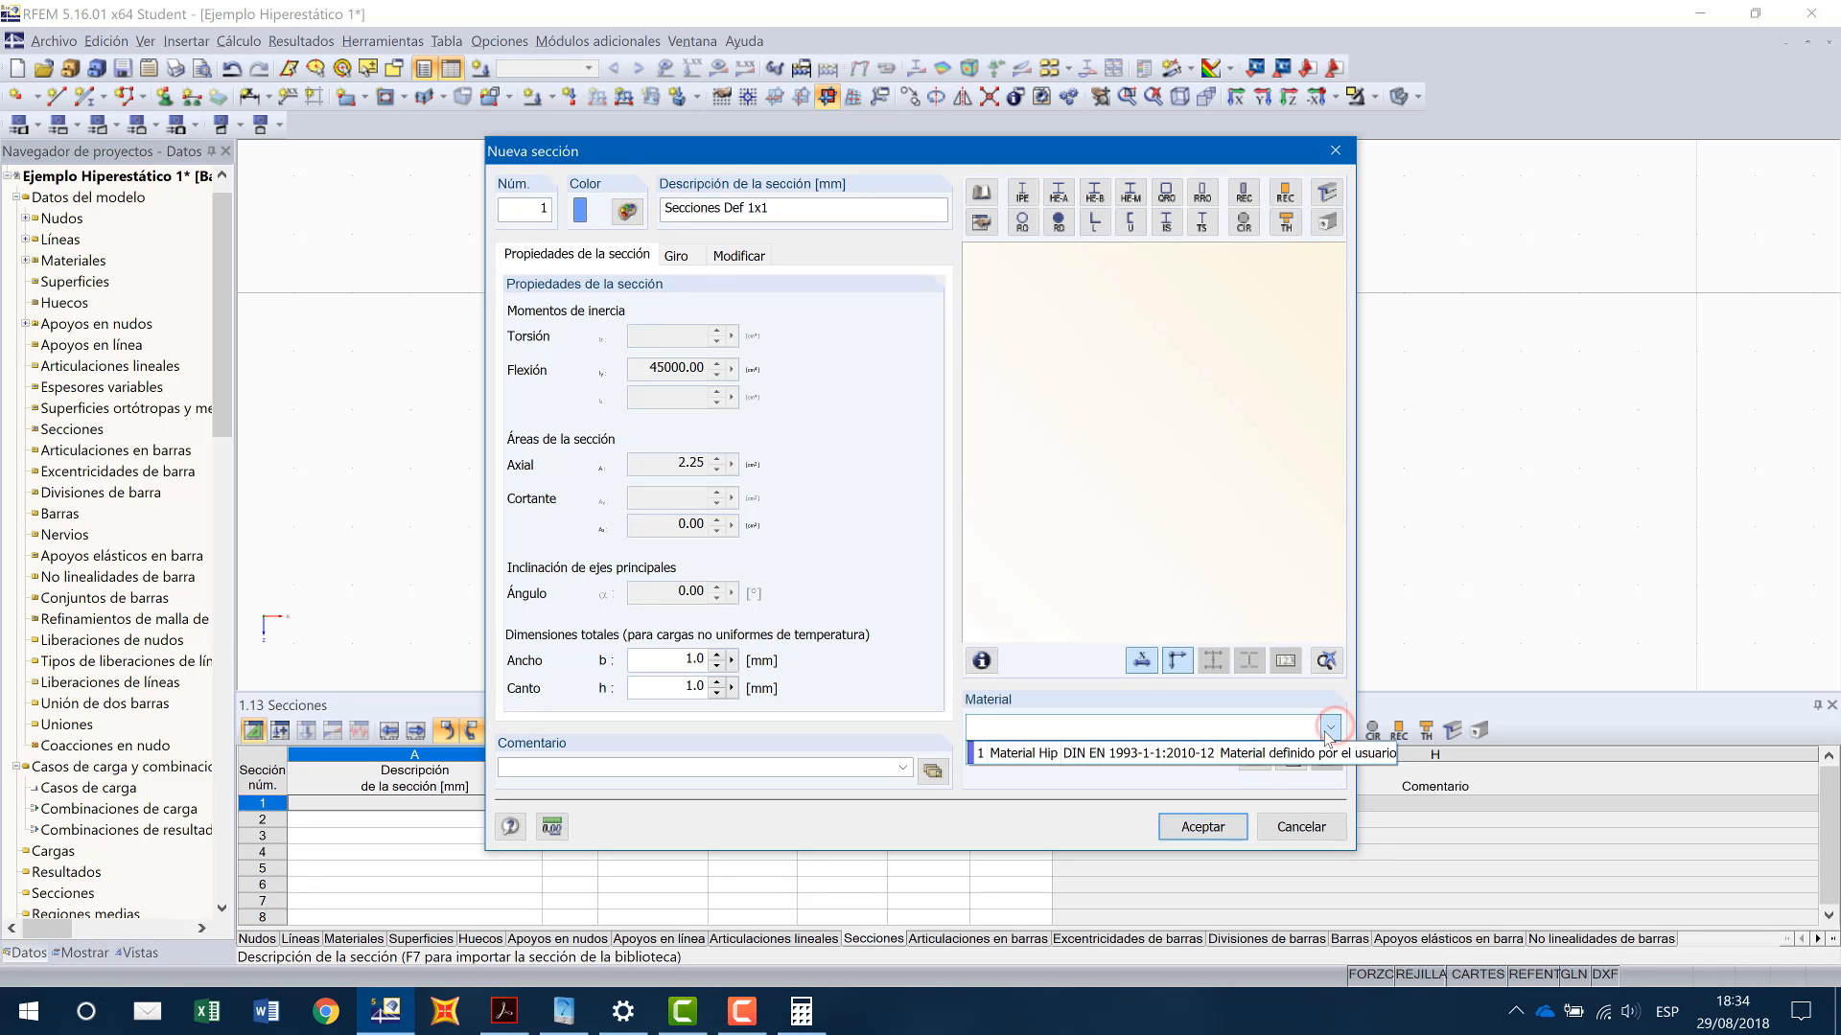
click(1063, 755)
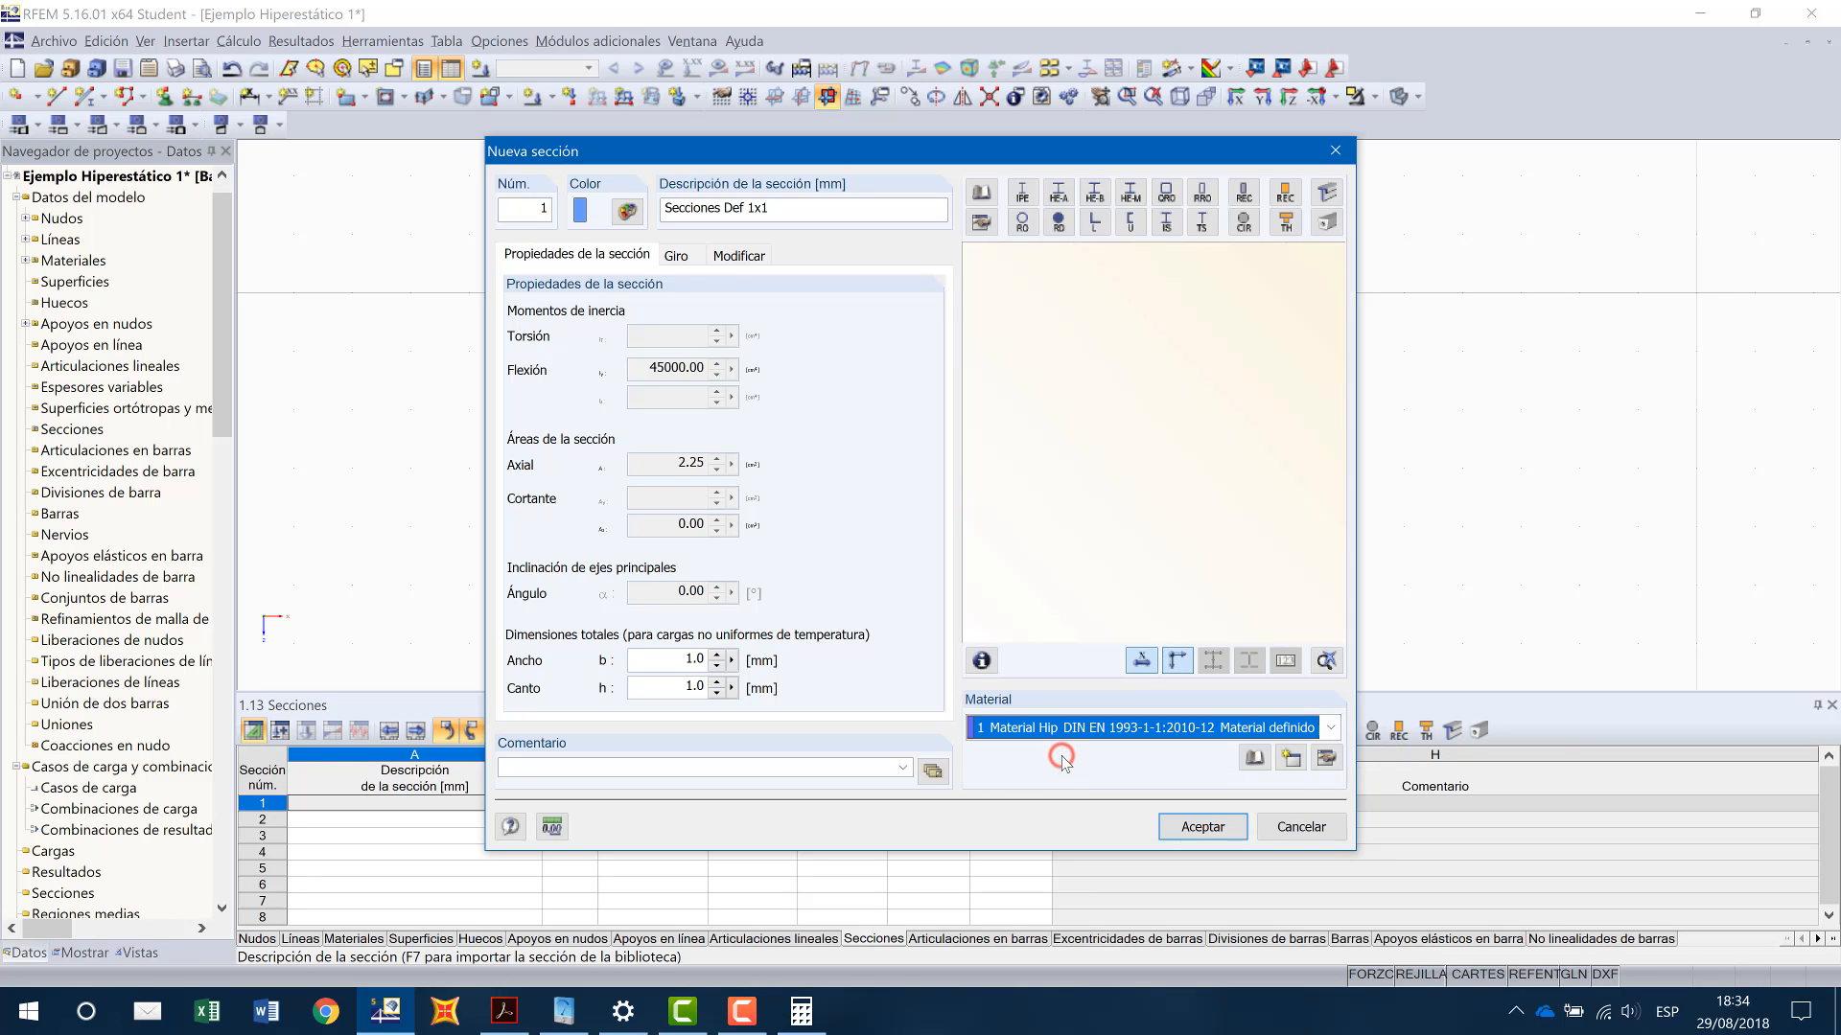
click(1198, 827)
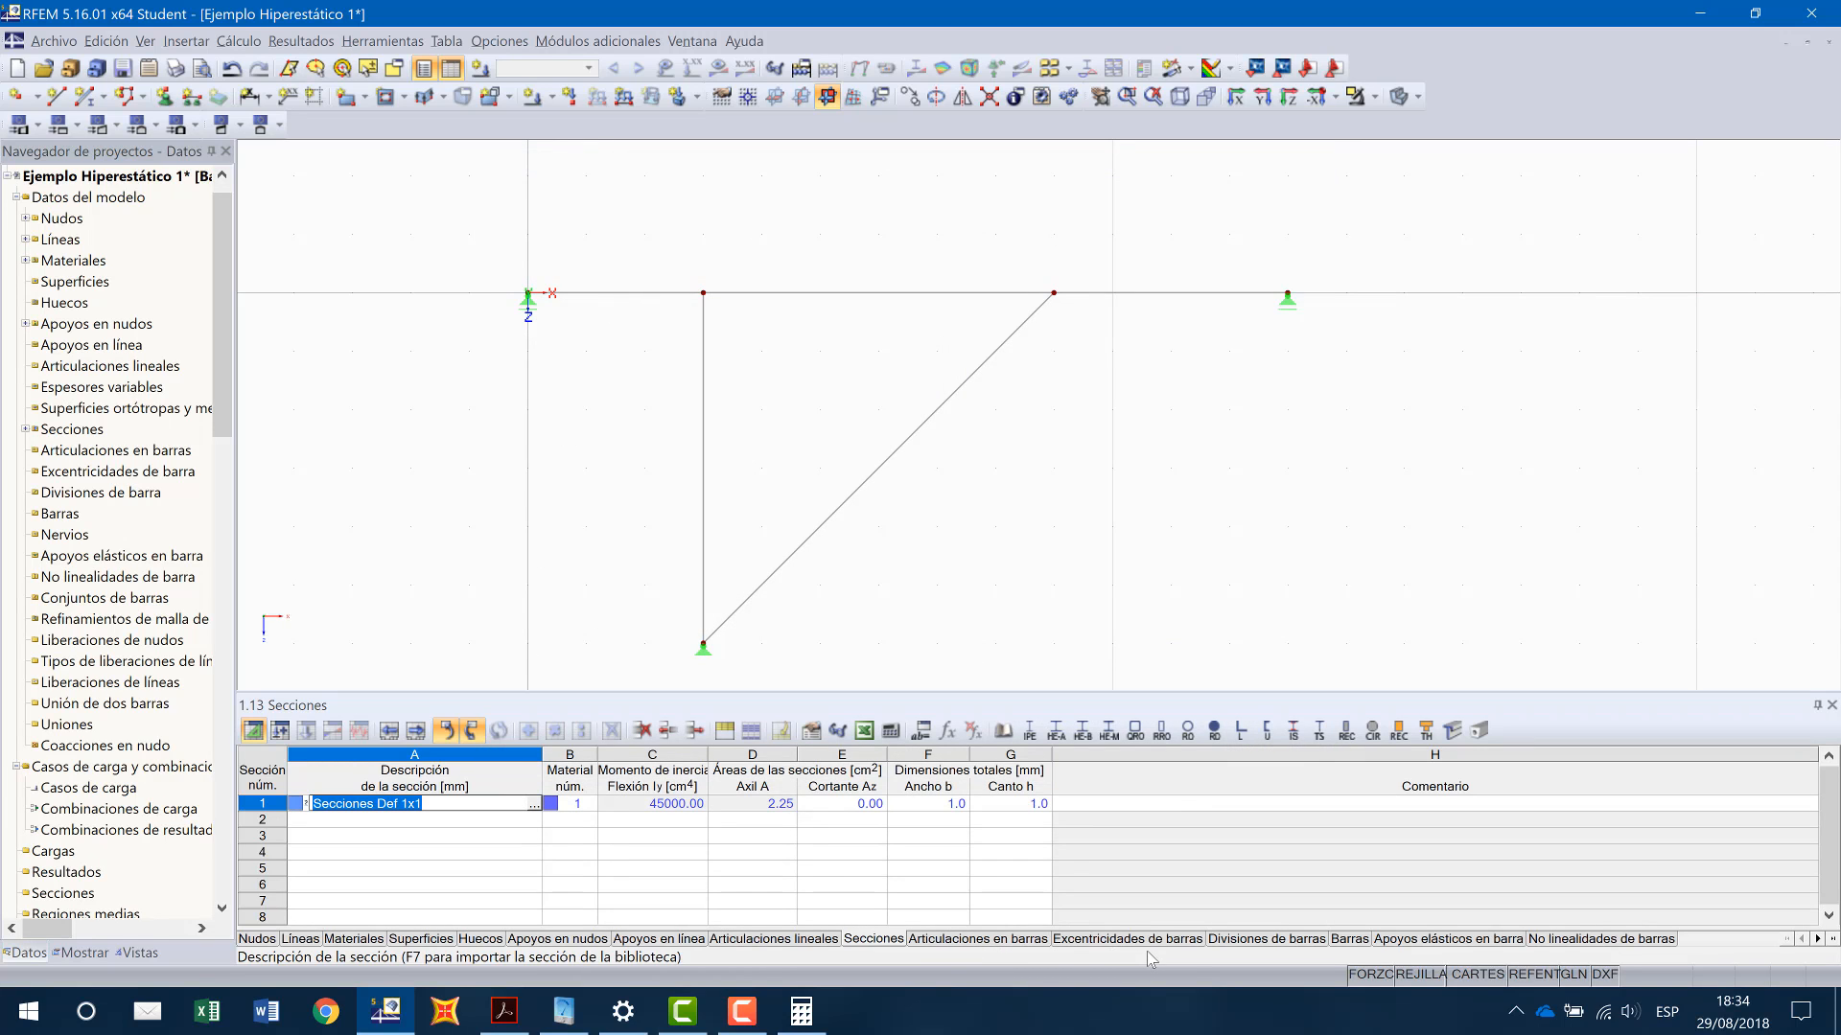
Step: Show the members table, start a new Viga member and define its stiffness modification by Factores multiplicadores
click(1342, 939)
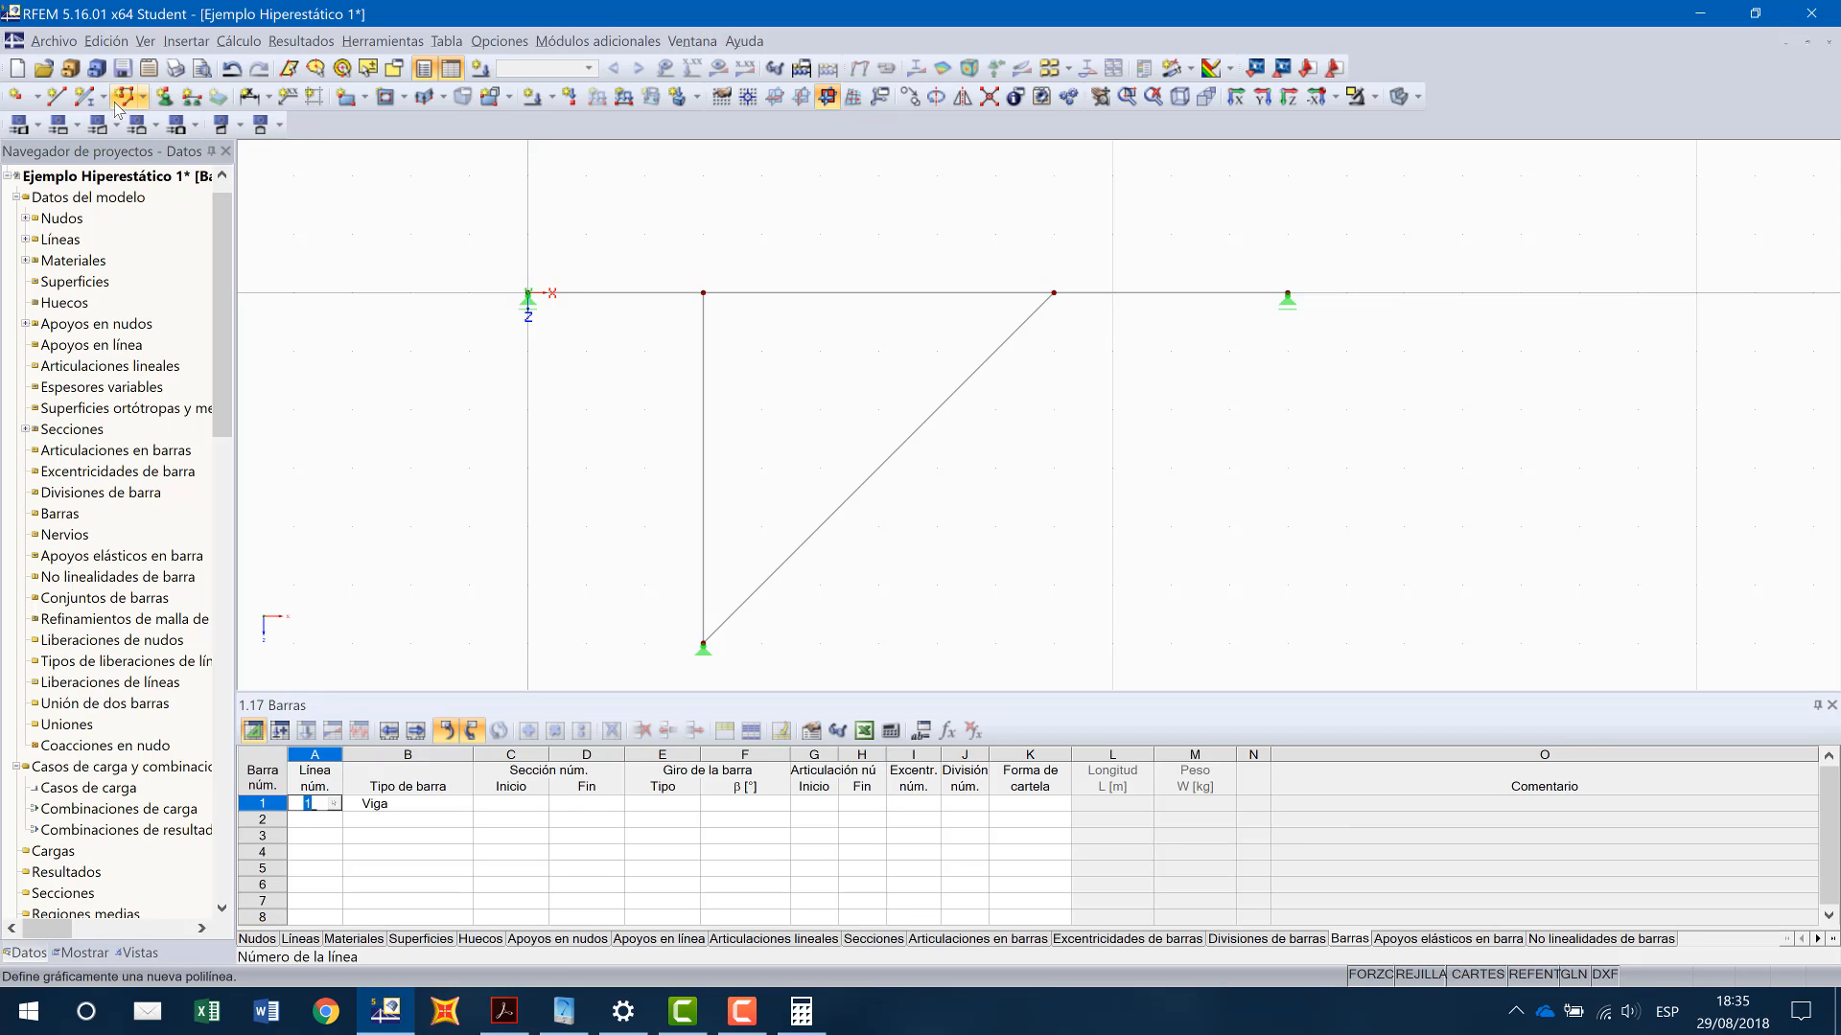
click(79, 99)
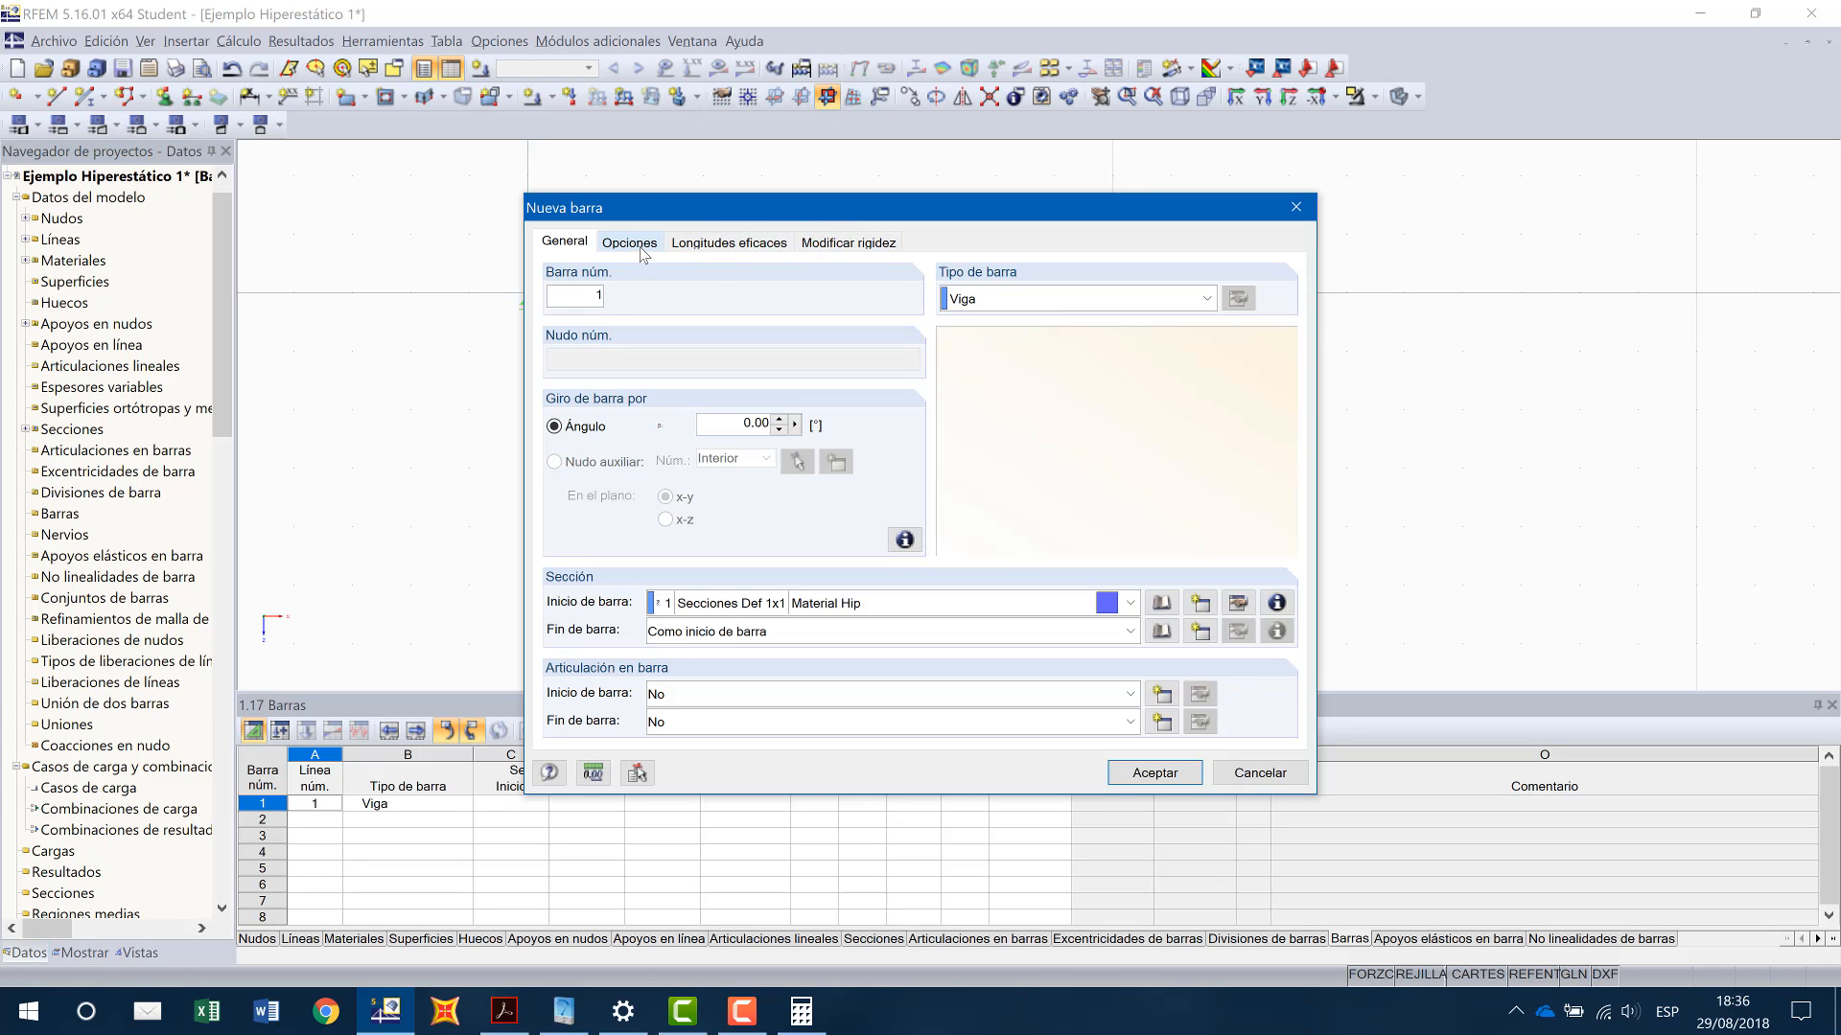
click(740, 244)
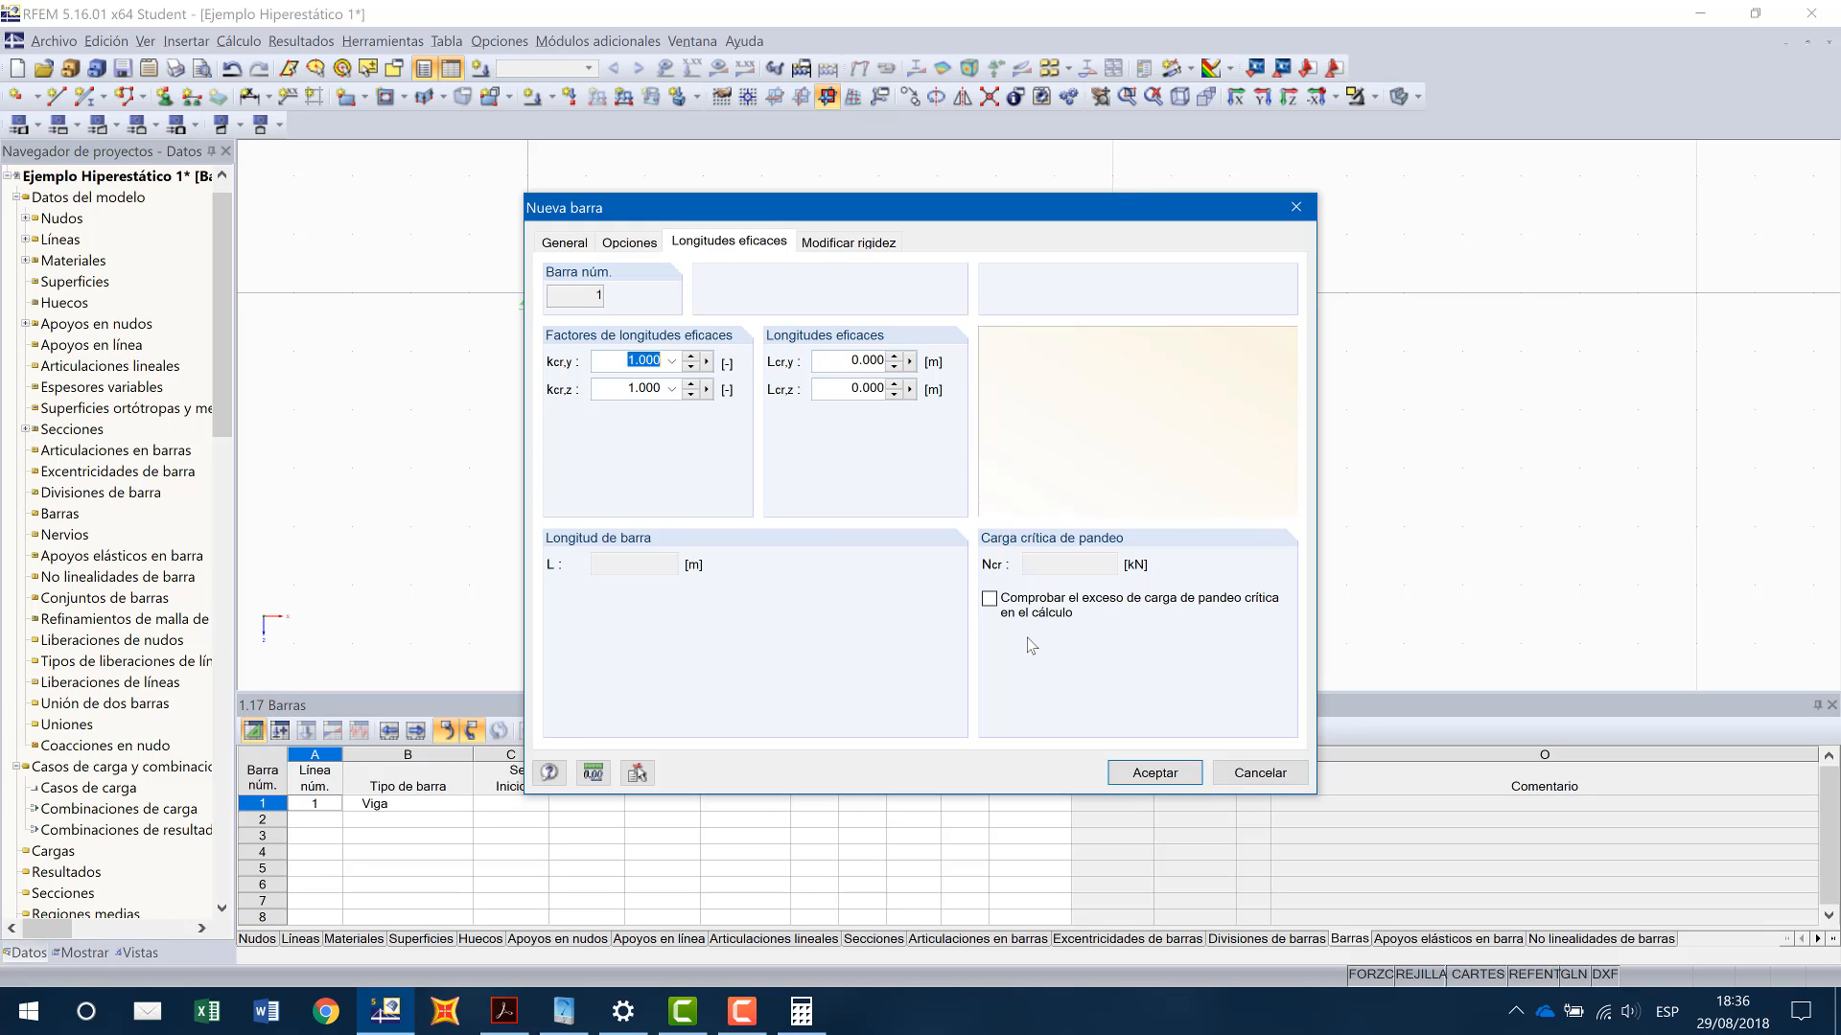
click(832, 245)
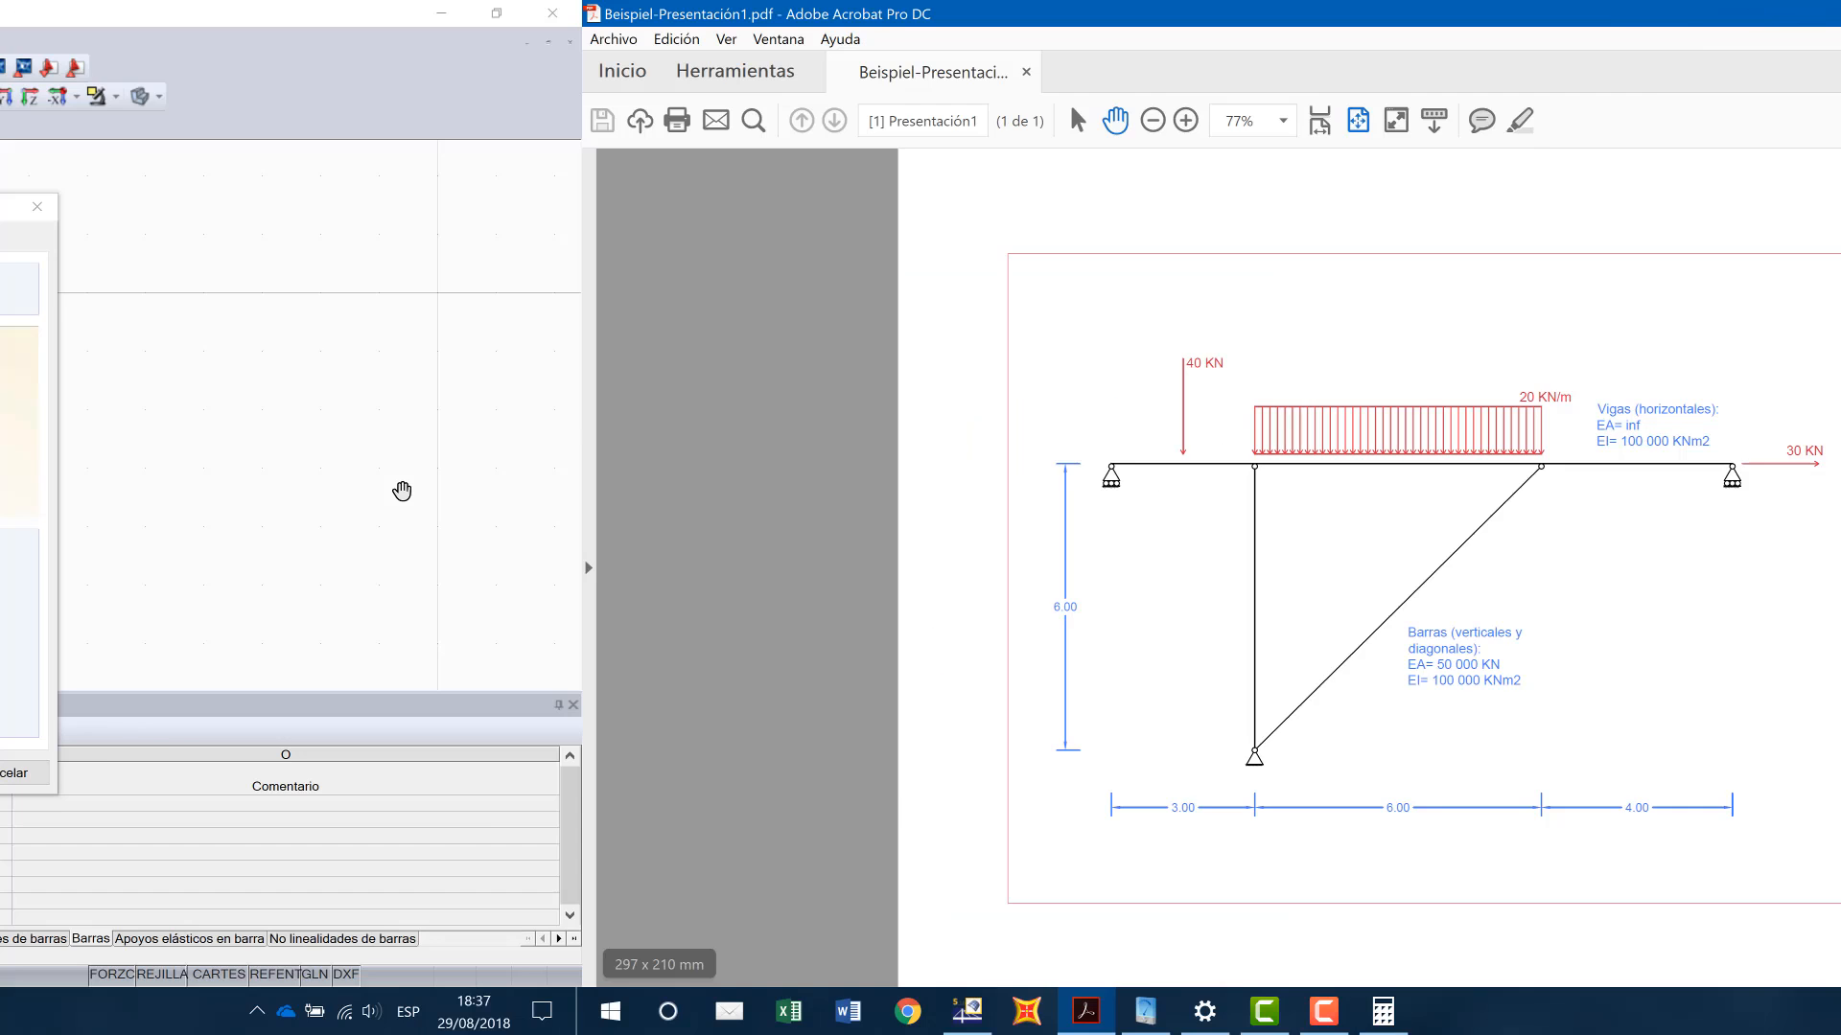
click(691, 355)
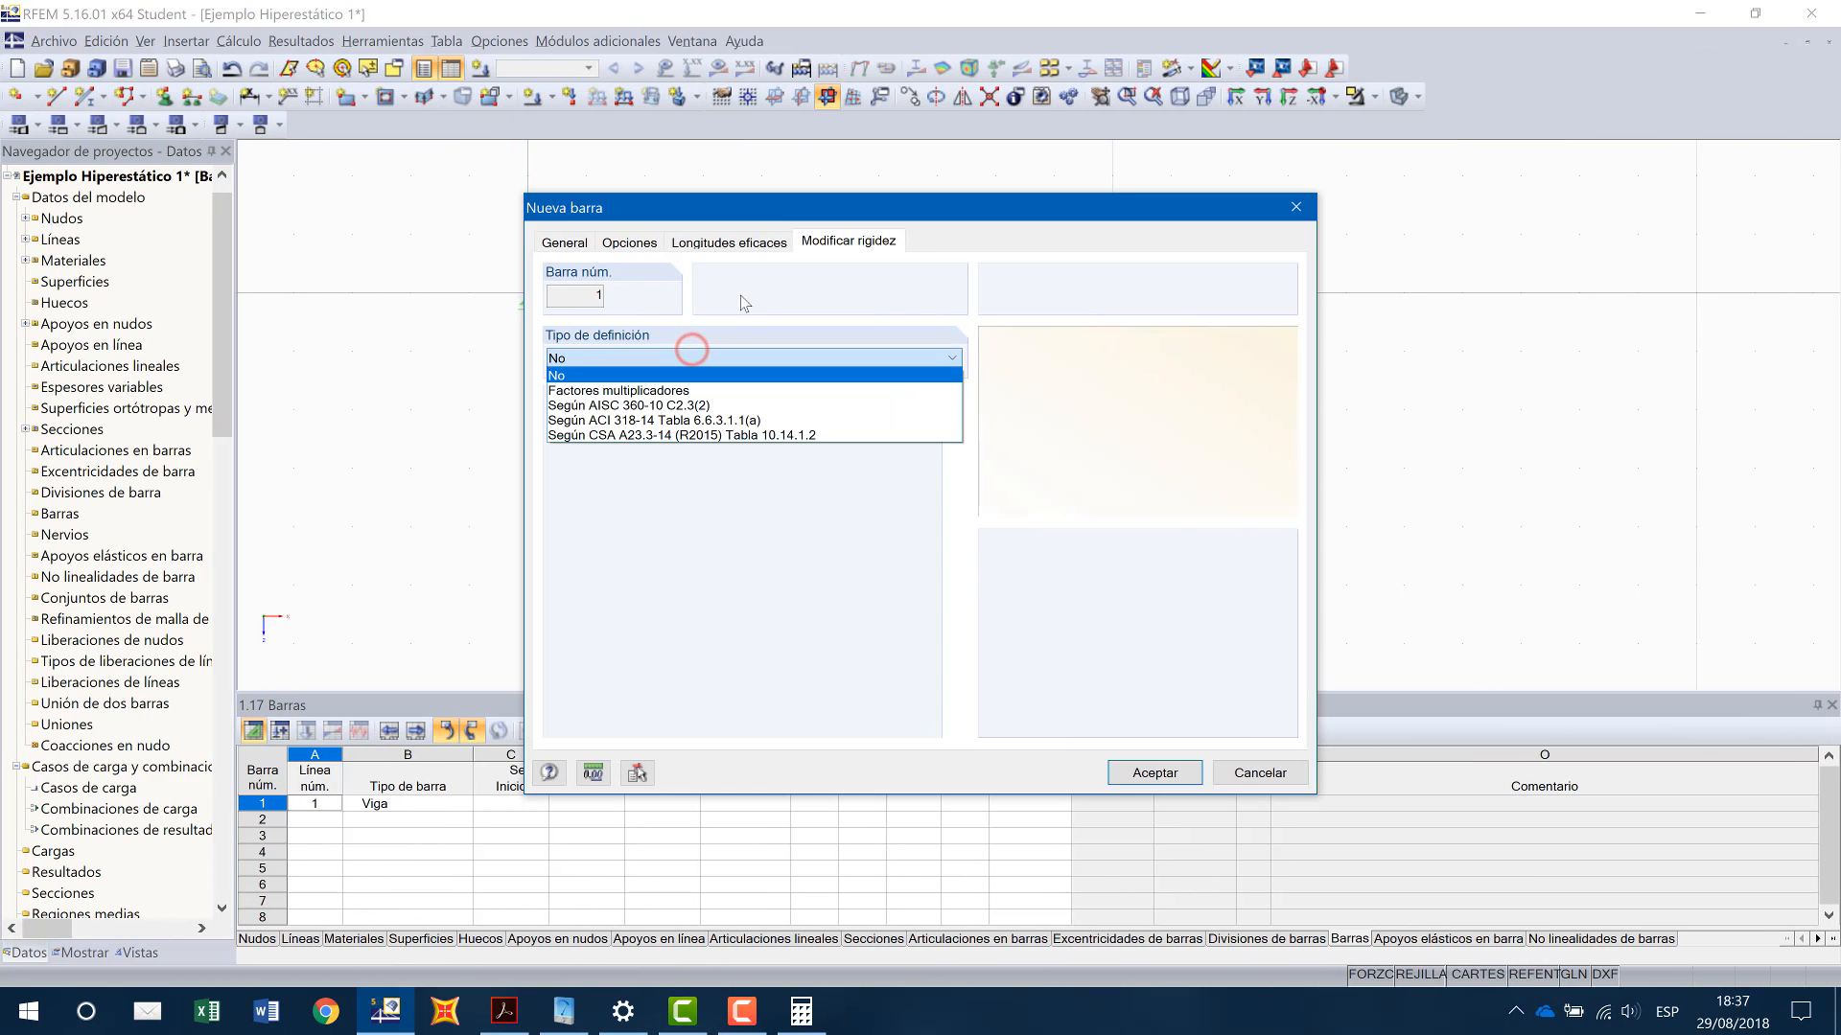
click(644, 391)
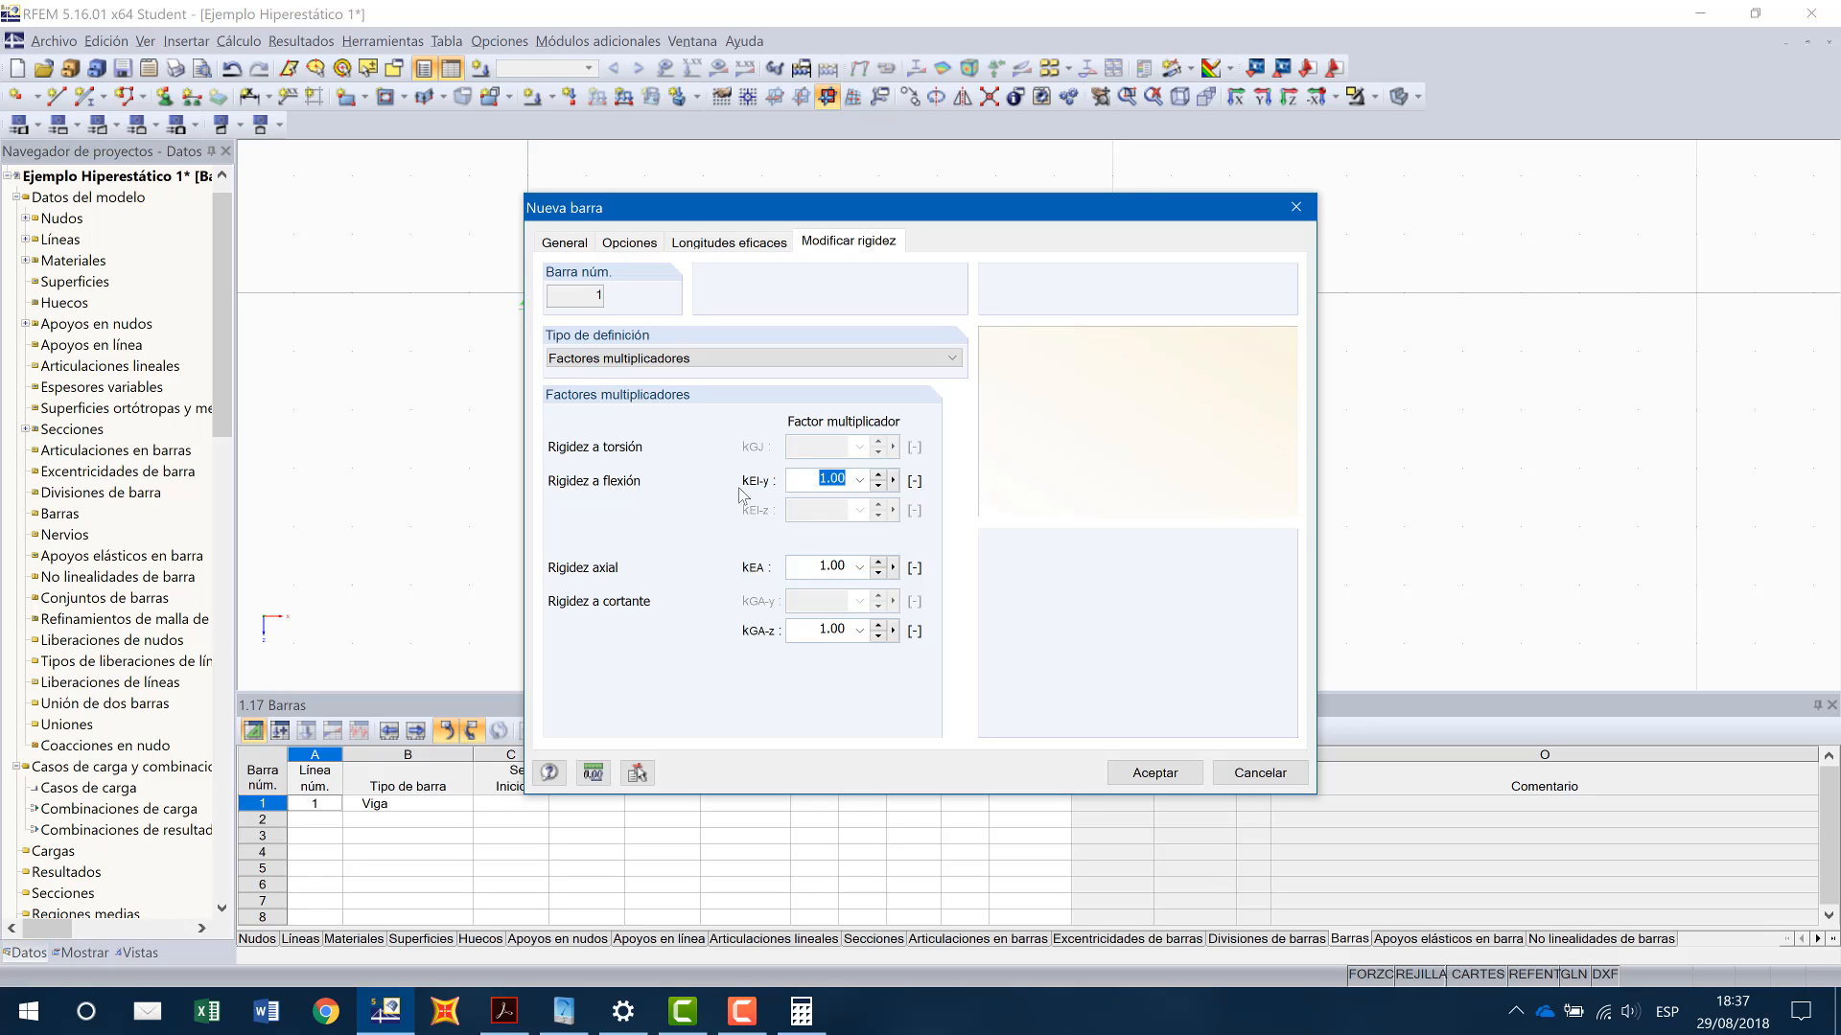
Step: Set the axial stiffness factor kEA and shear stiffness factor kGA-z to 999.90 and accept the member settings
click(797, 479)
click(802, 566)
double_click(821, 565)
click(822, 631)
click(801, 628)
double_click(823, 629)
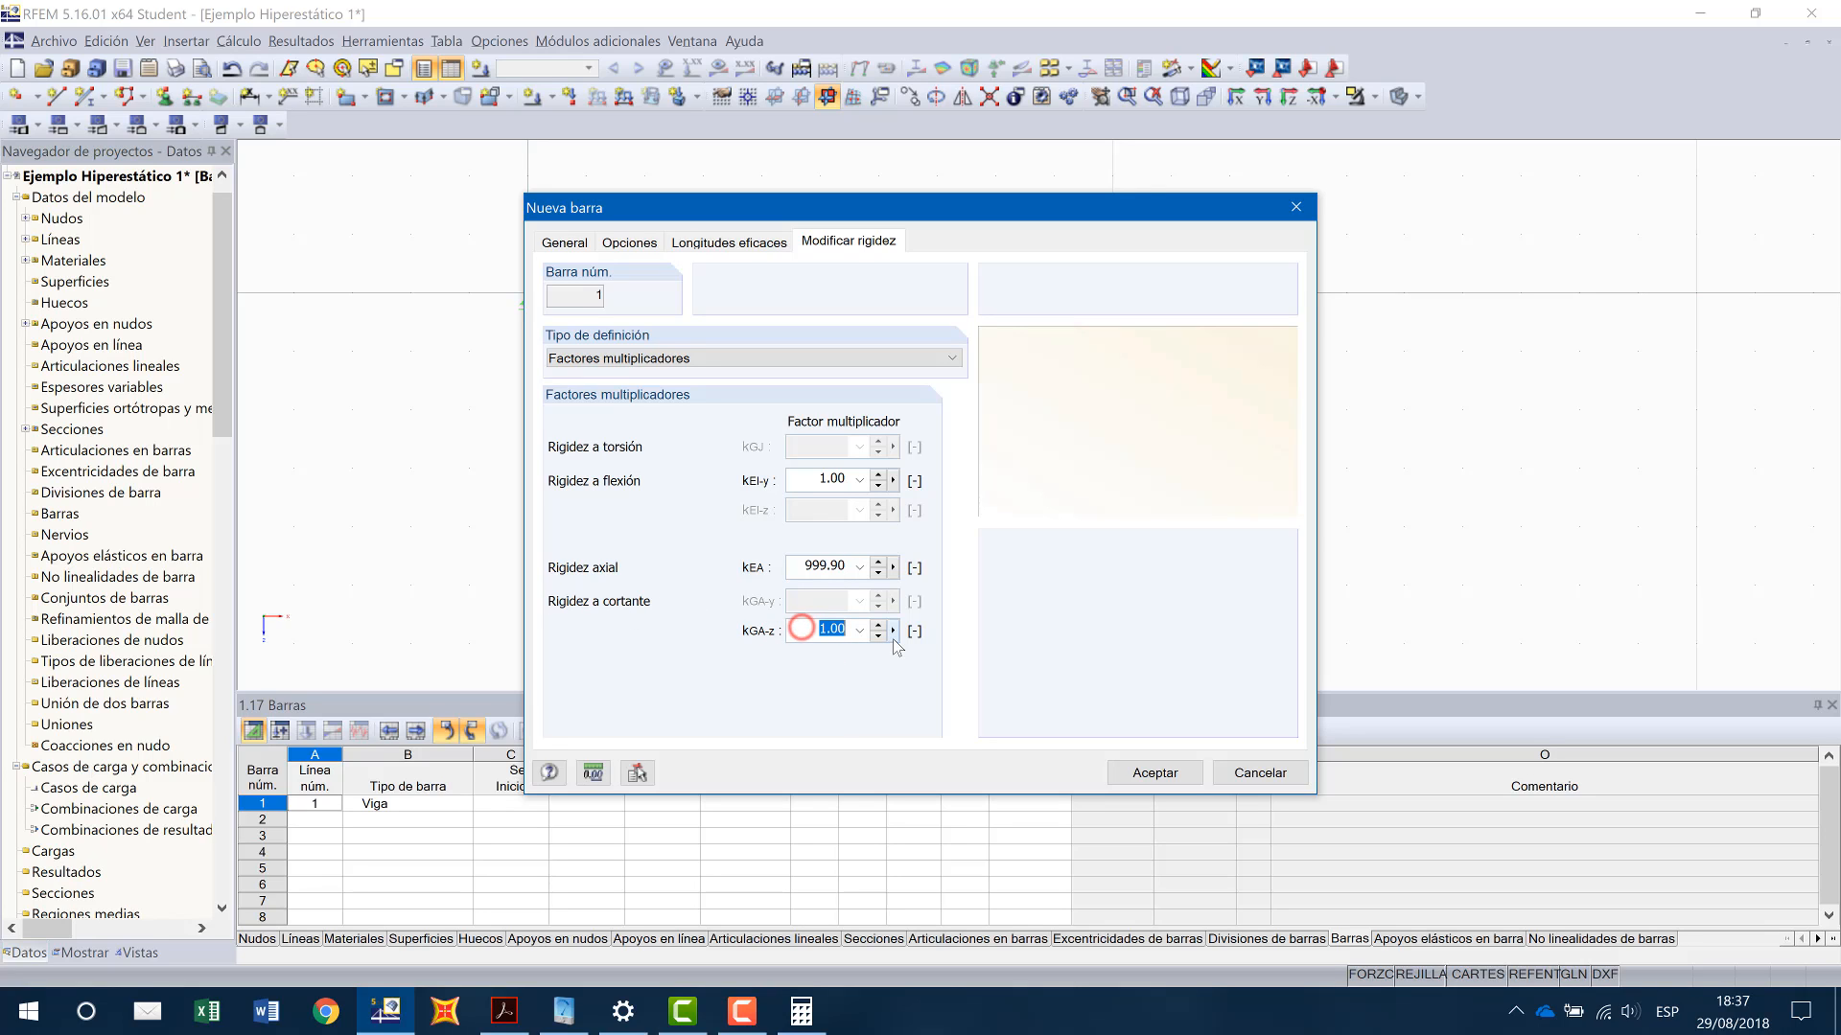
text(999.90)
click(1156, 771)
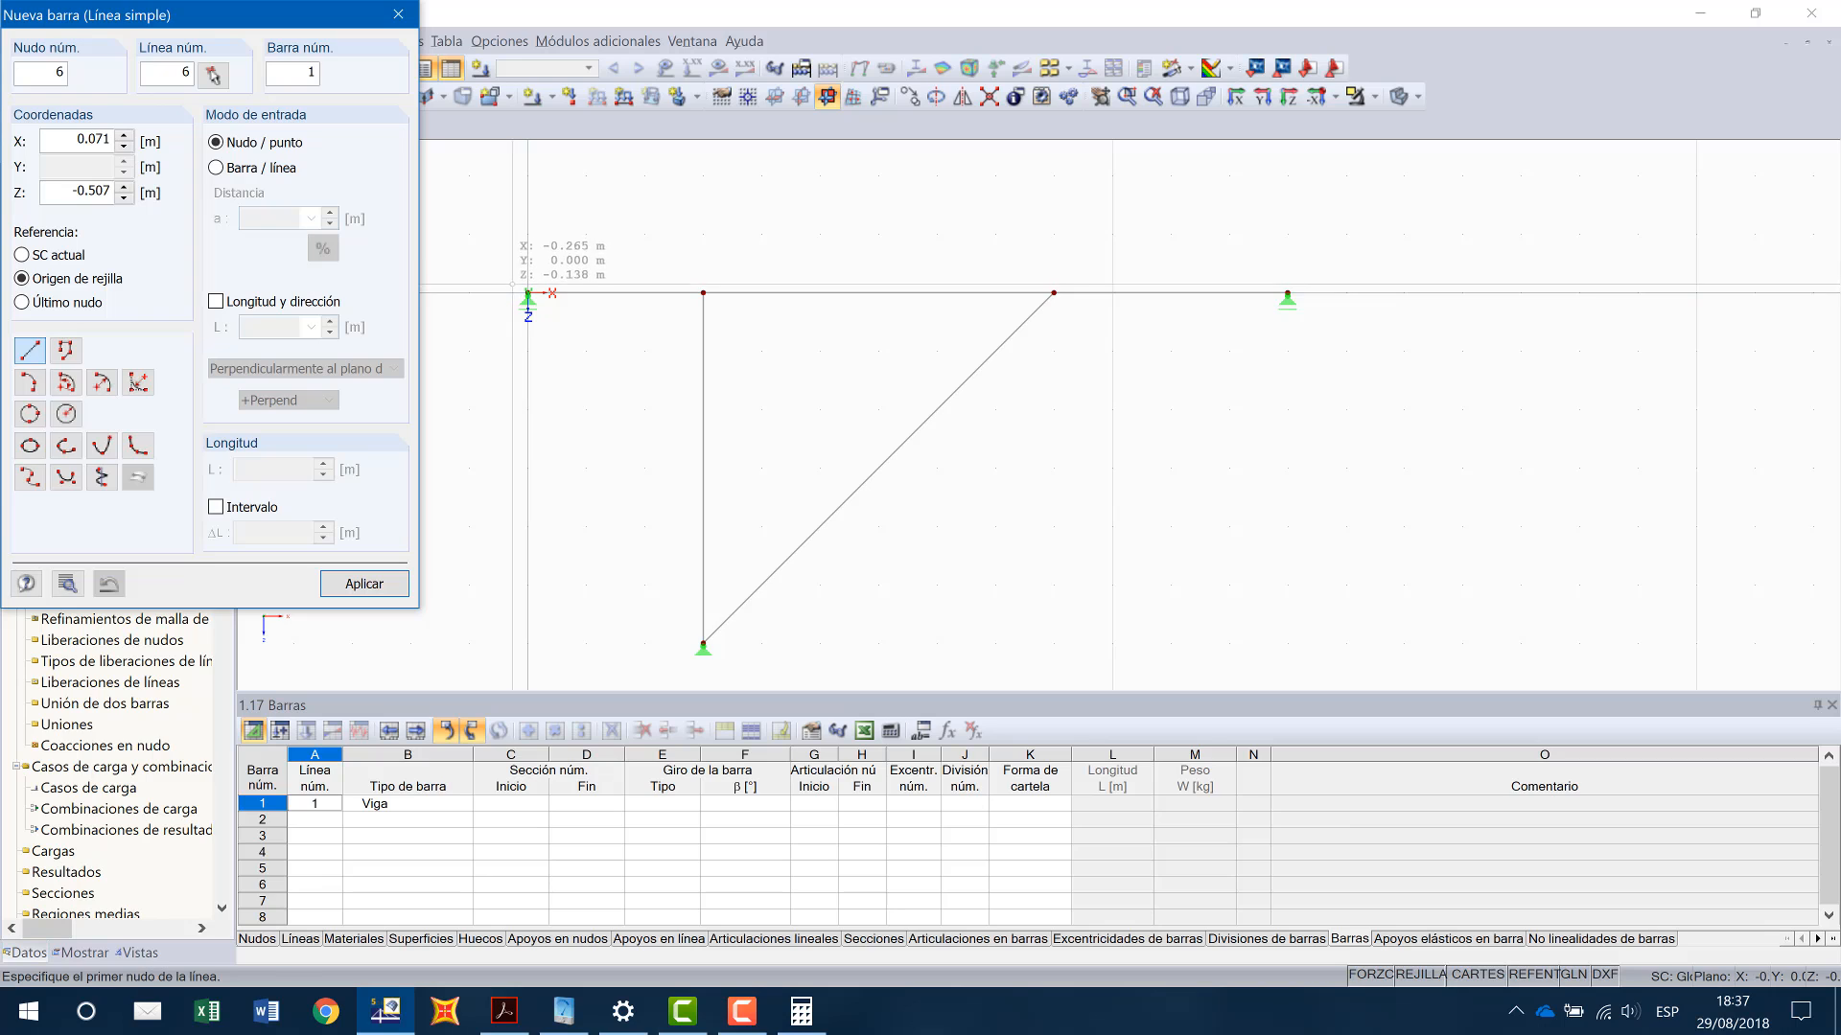
Step: Place the beam member along the horizontal lines from node 1 at the origin to node 4
click(529, 293)
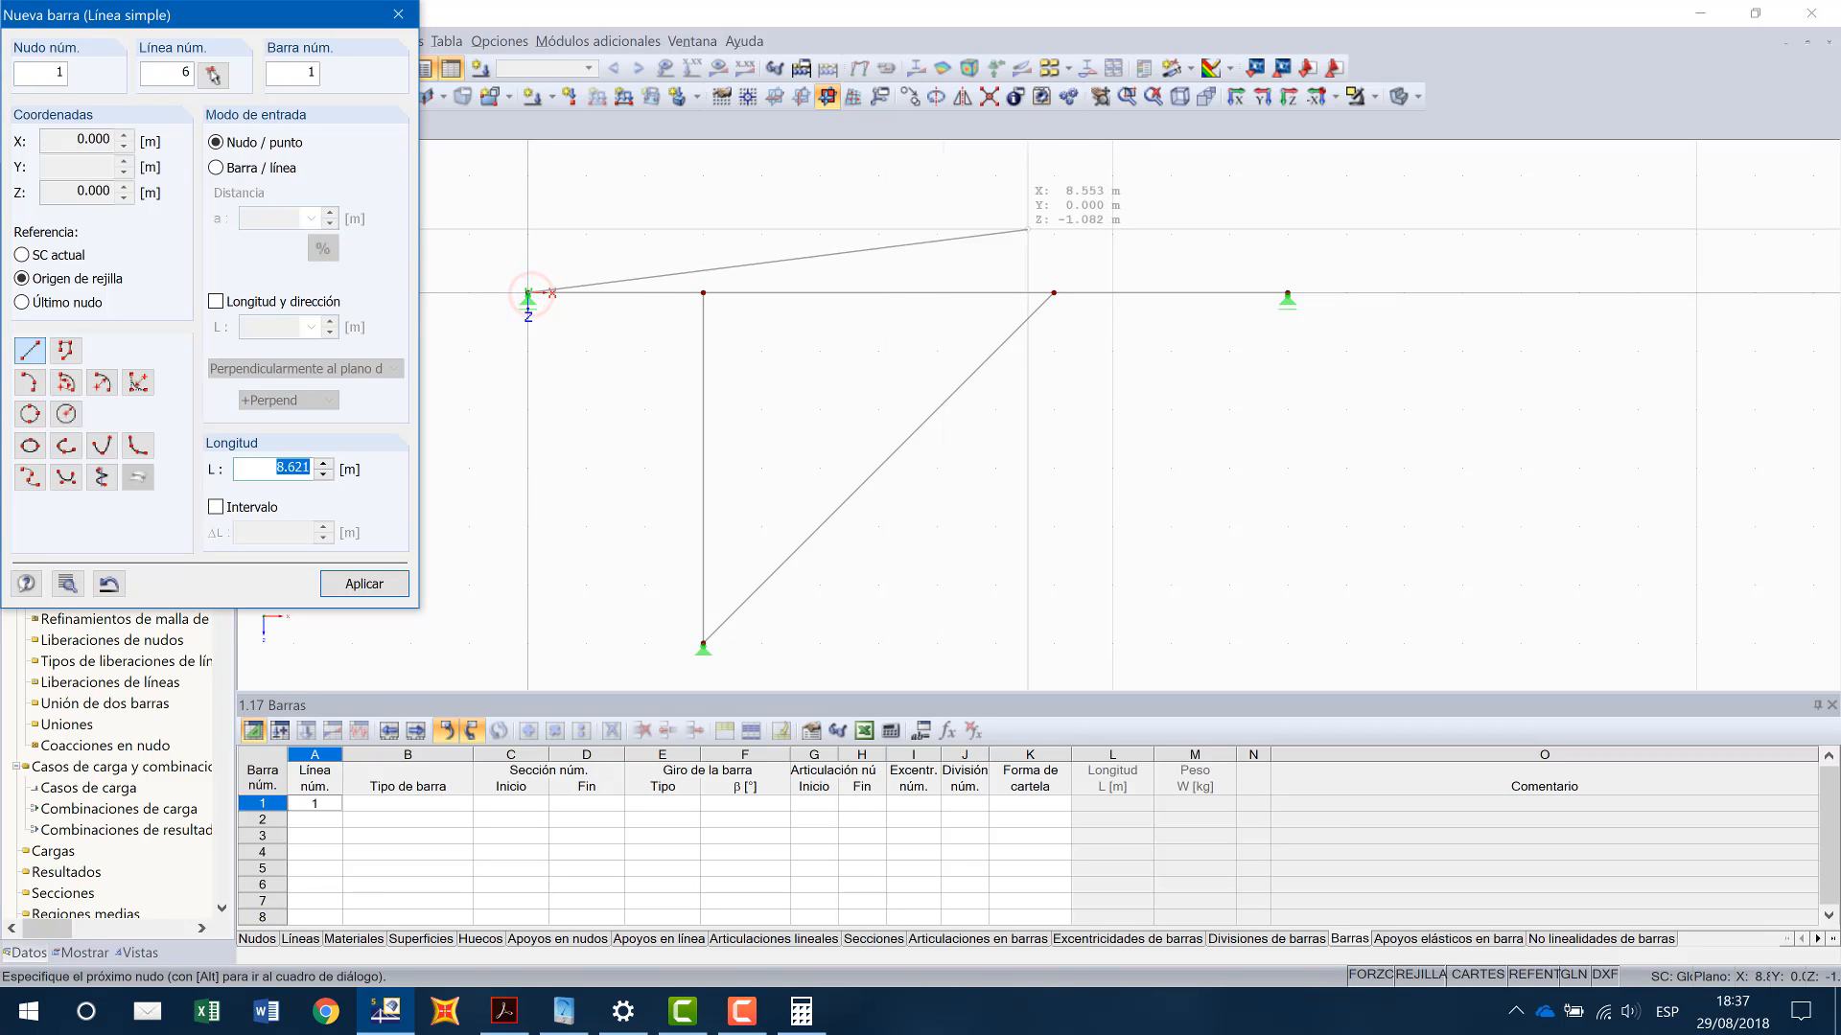
click(1287, 295)
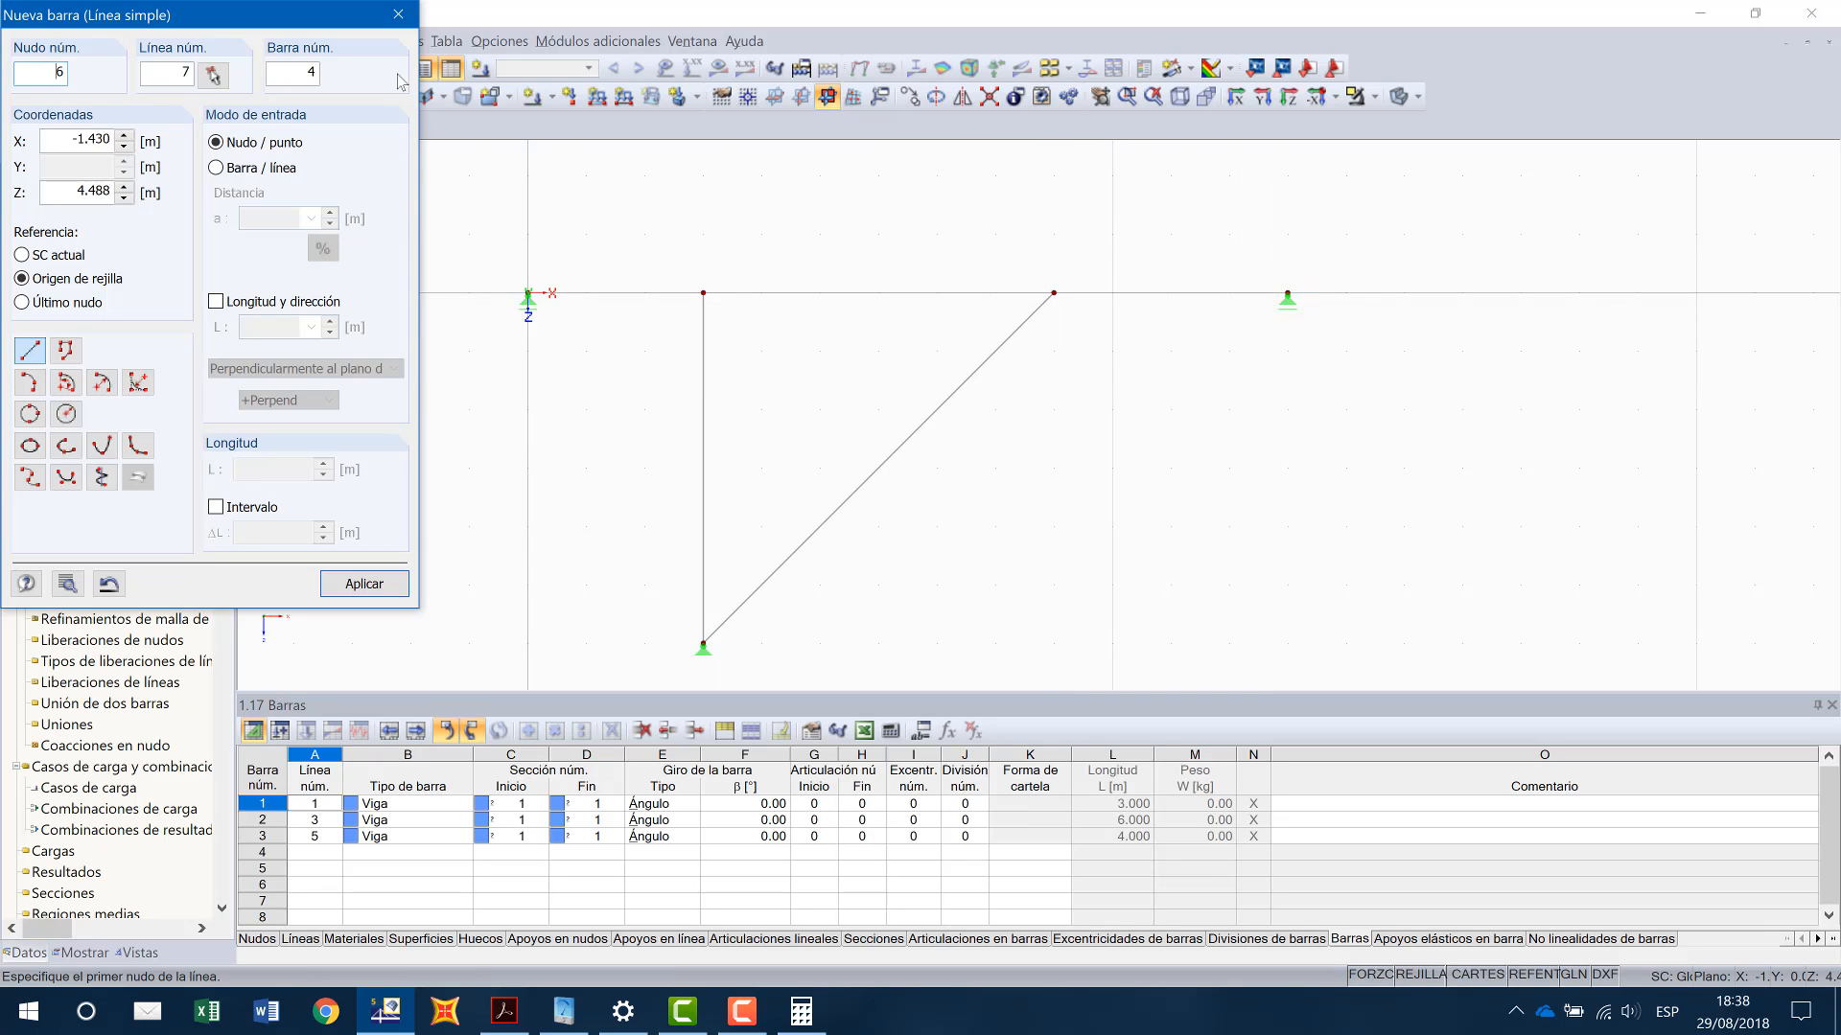
click(398, 14)
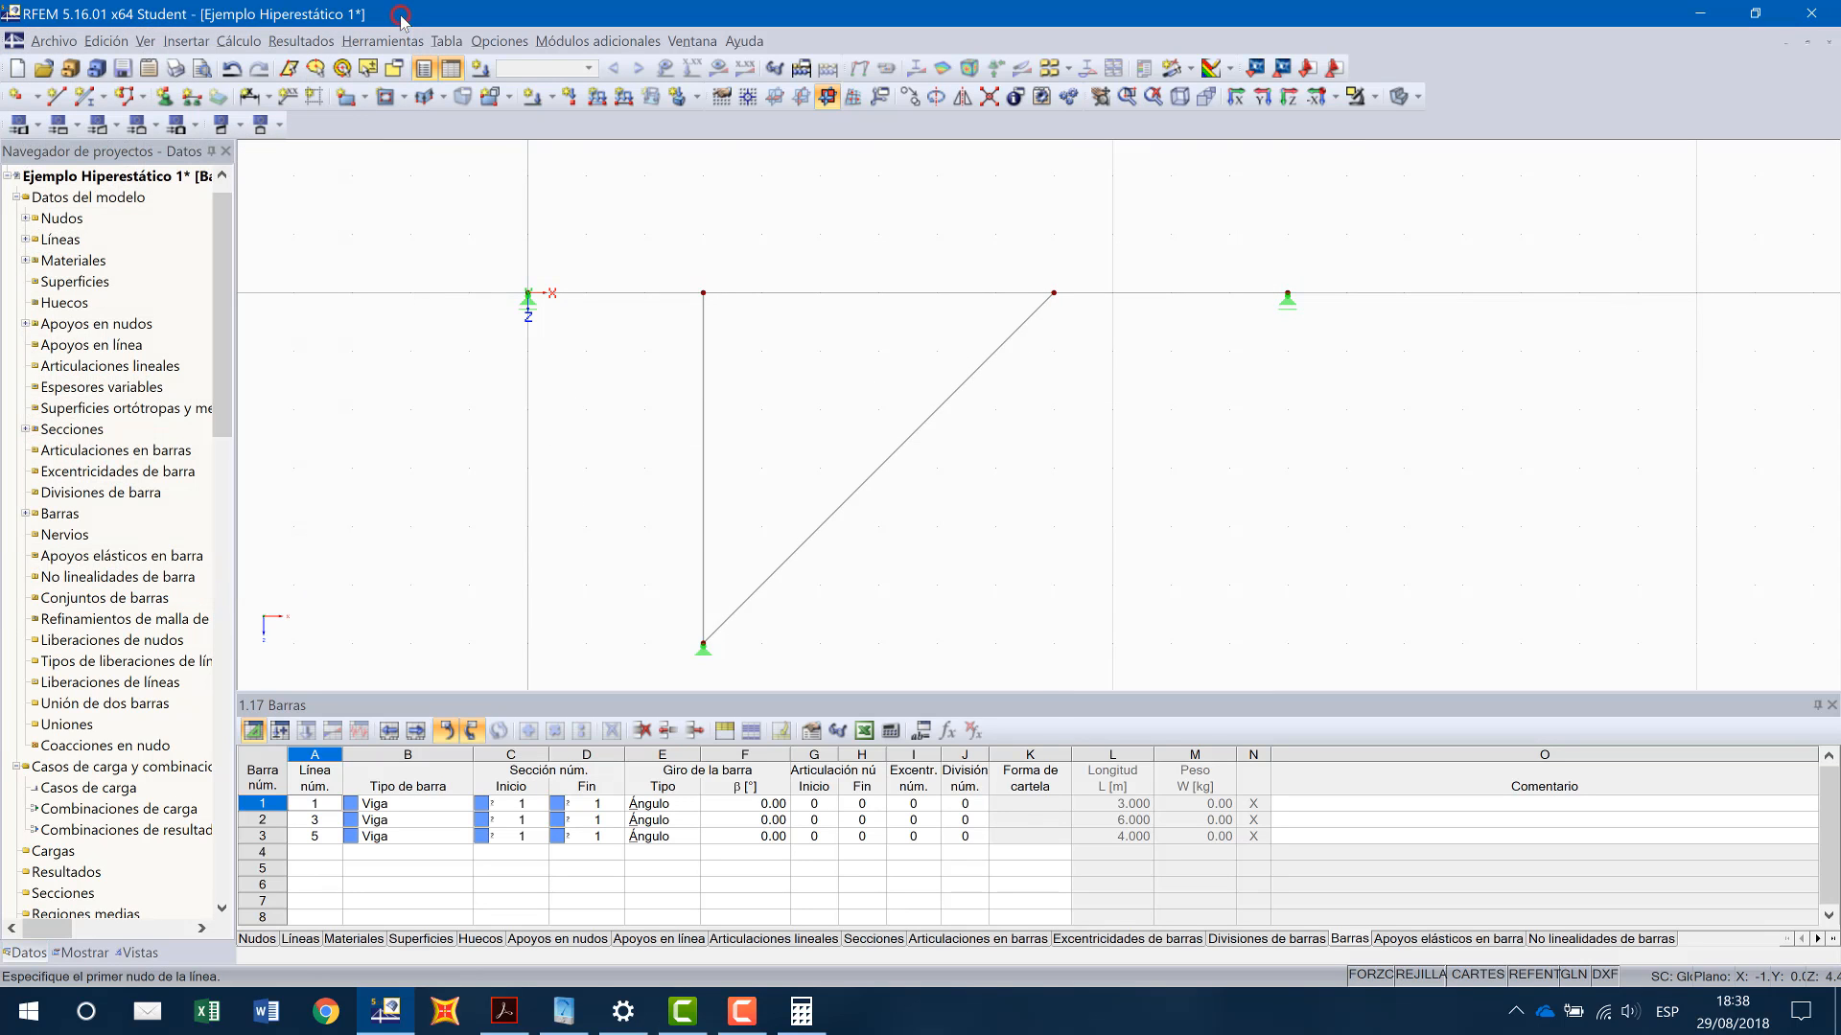
Step: Start a new Cercha (sólo N) member with section Secciones Def 1x1, turn off the critical buckling load check and accept the settings
click(87, 98)
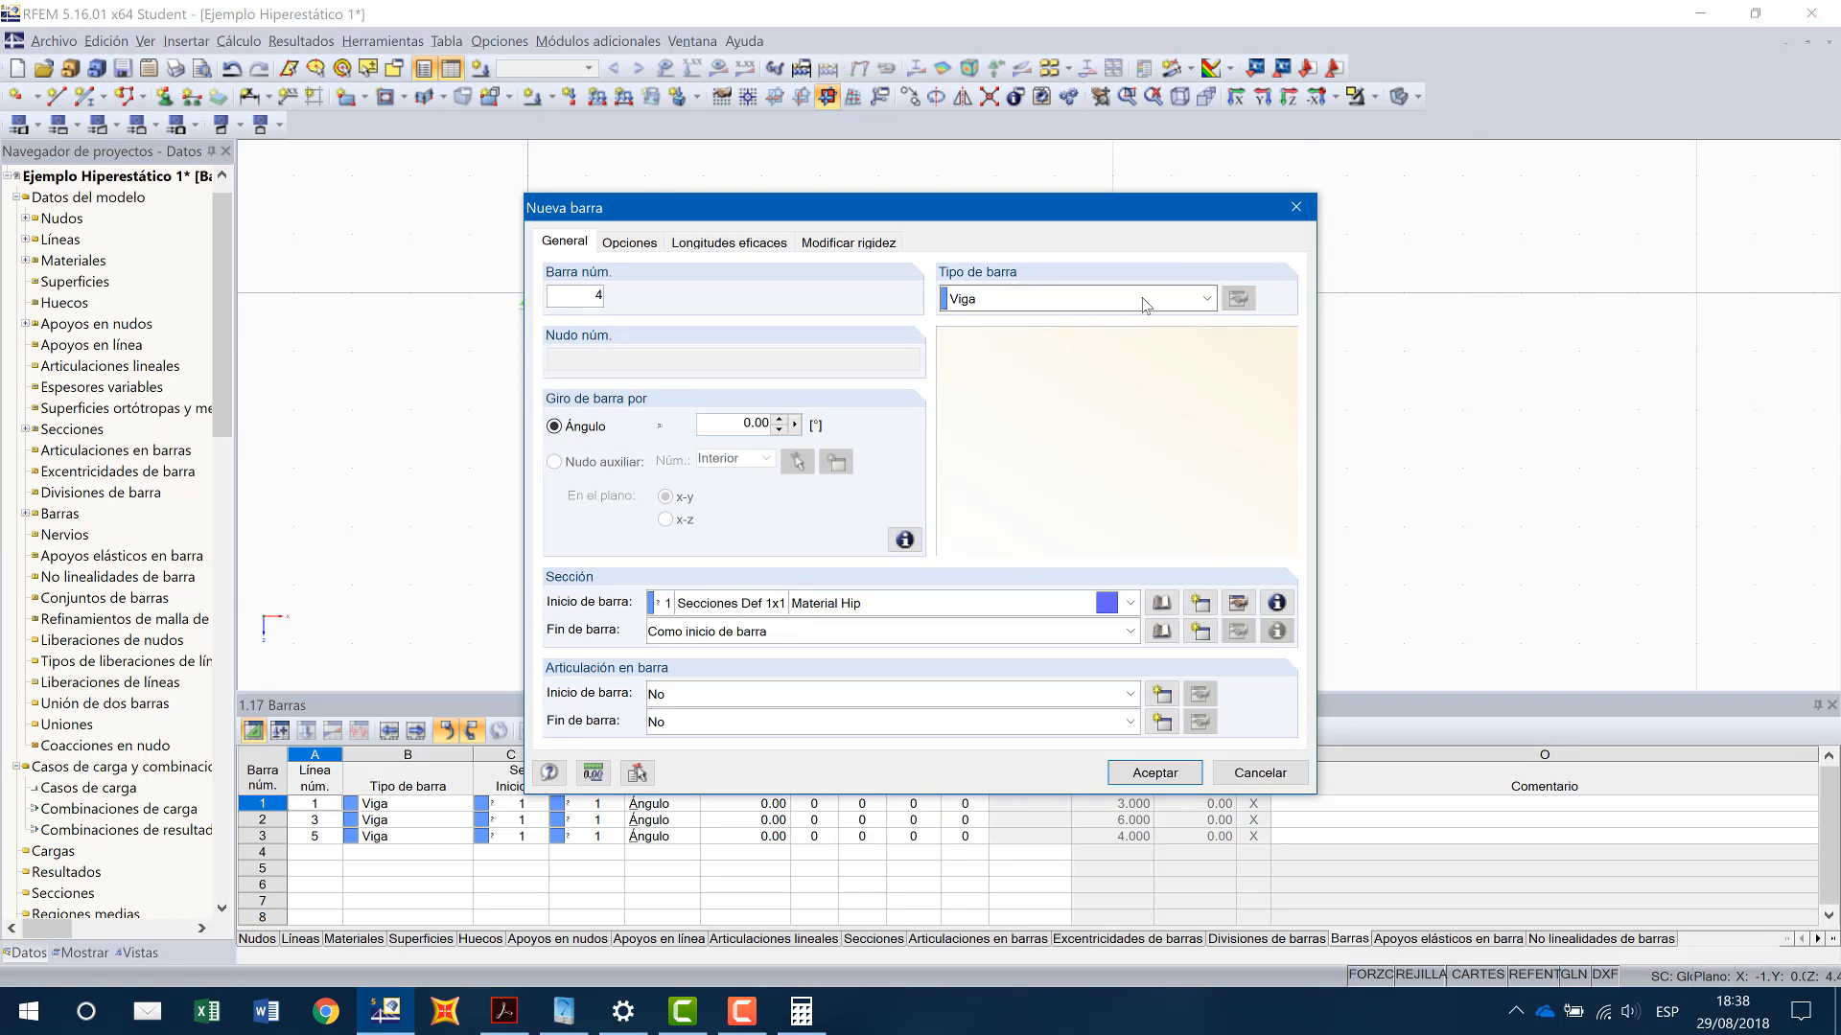
click(1199, 300)
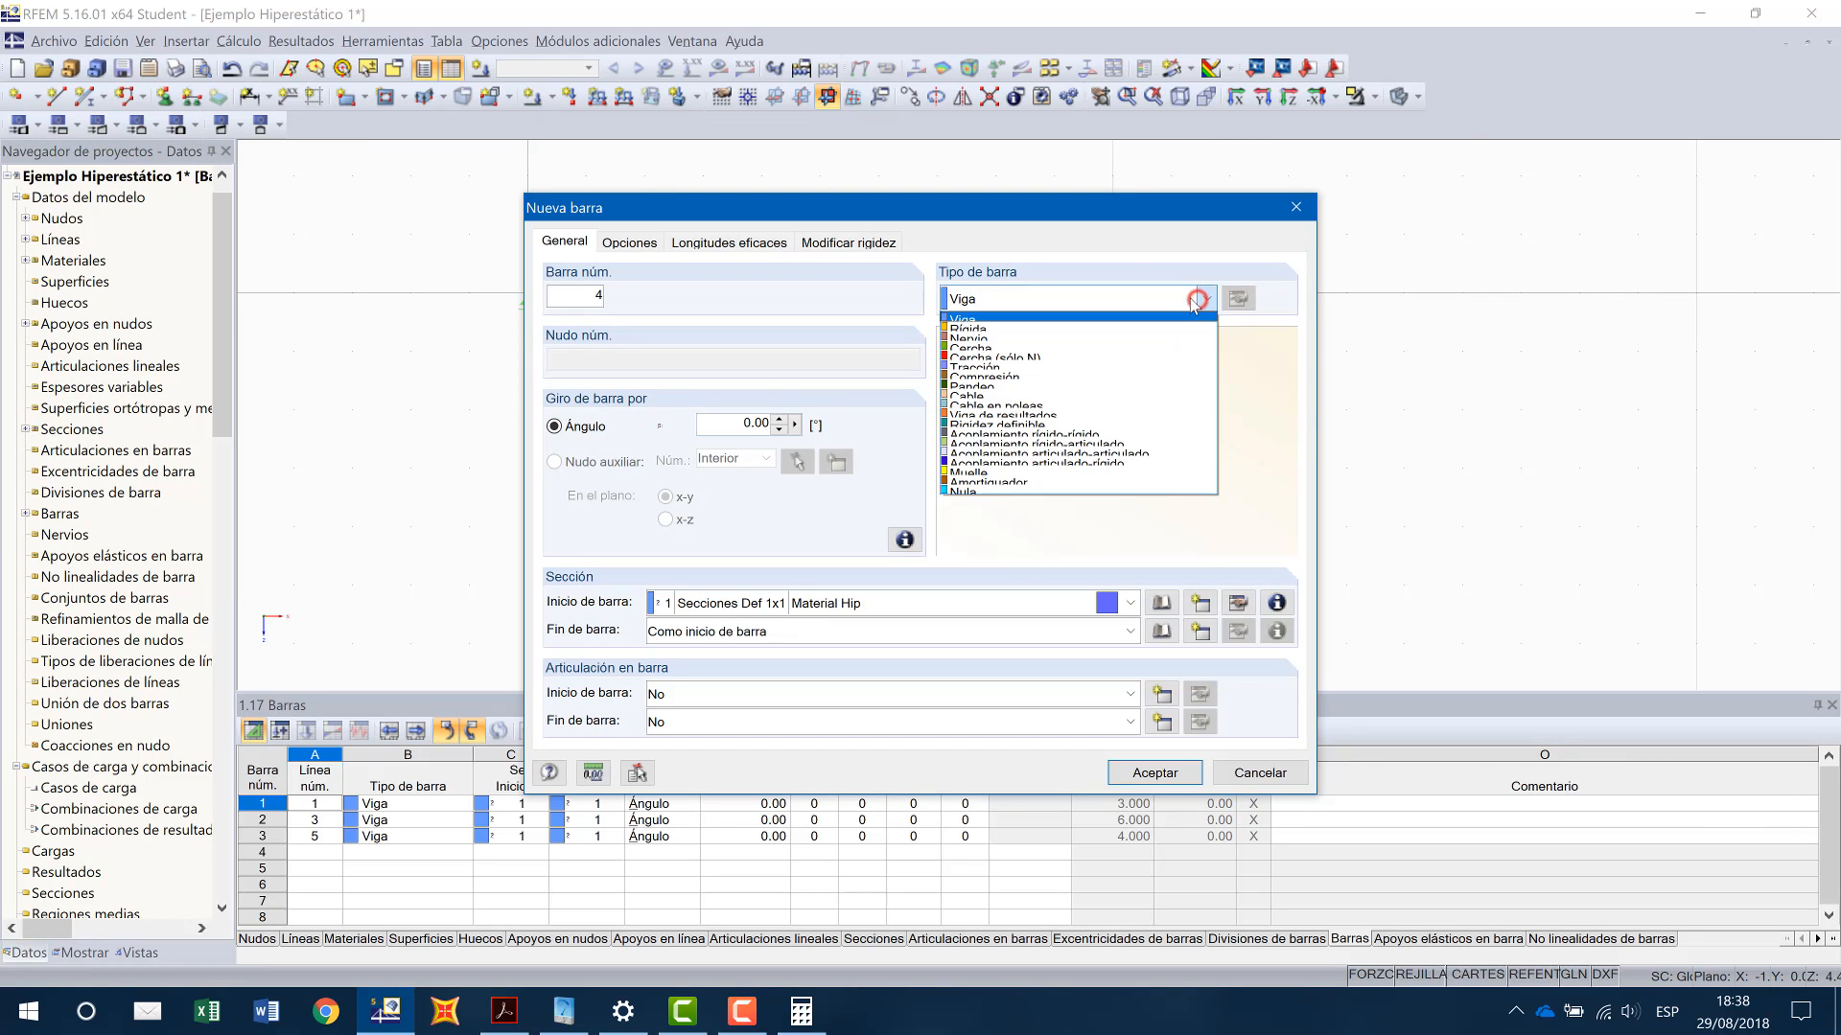
click(992, 358)
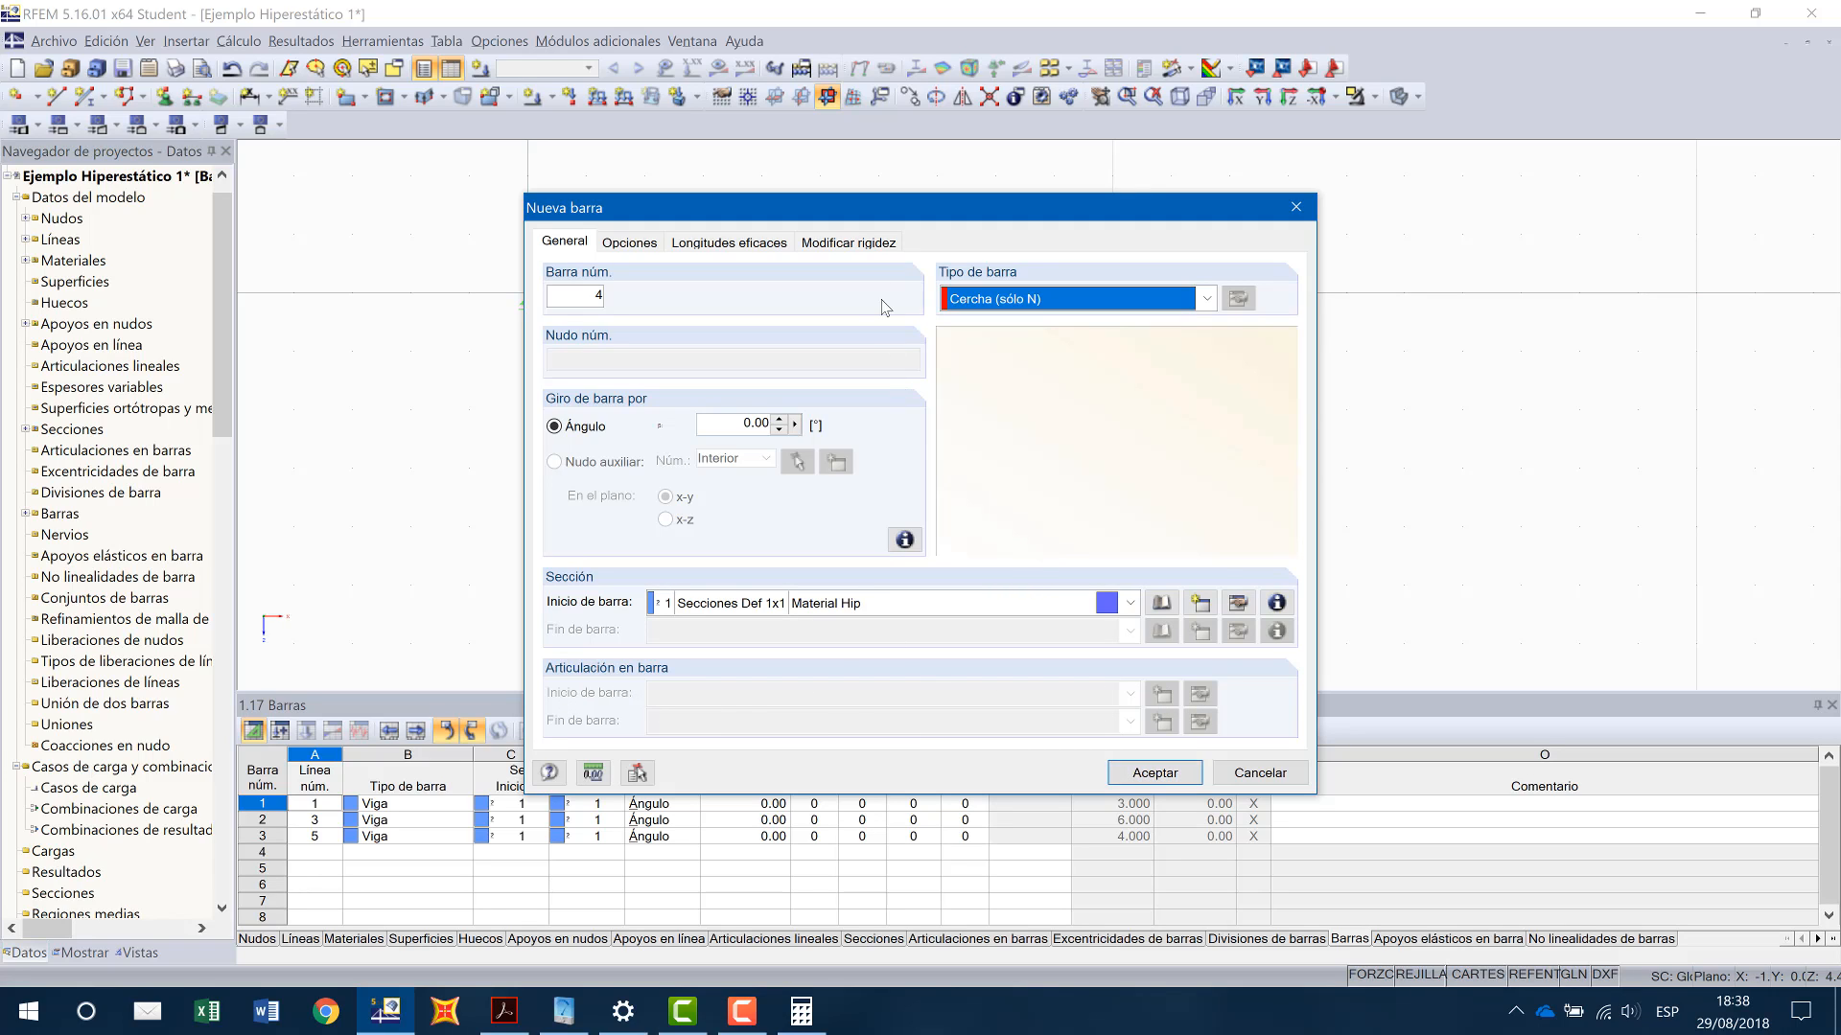
click(848, 242)
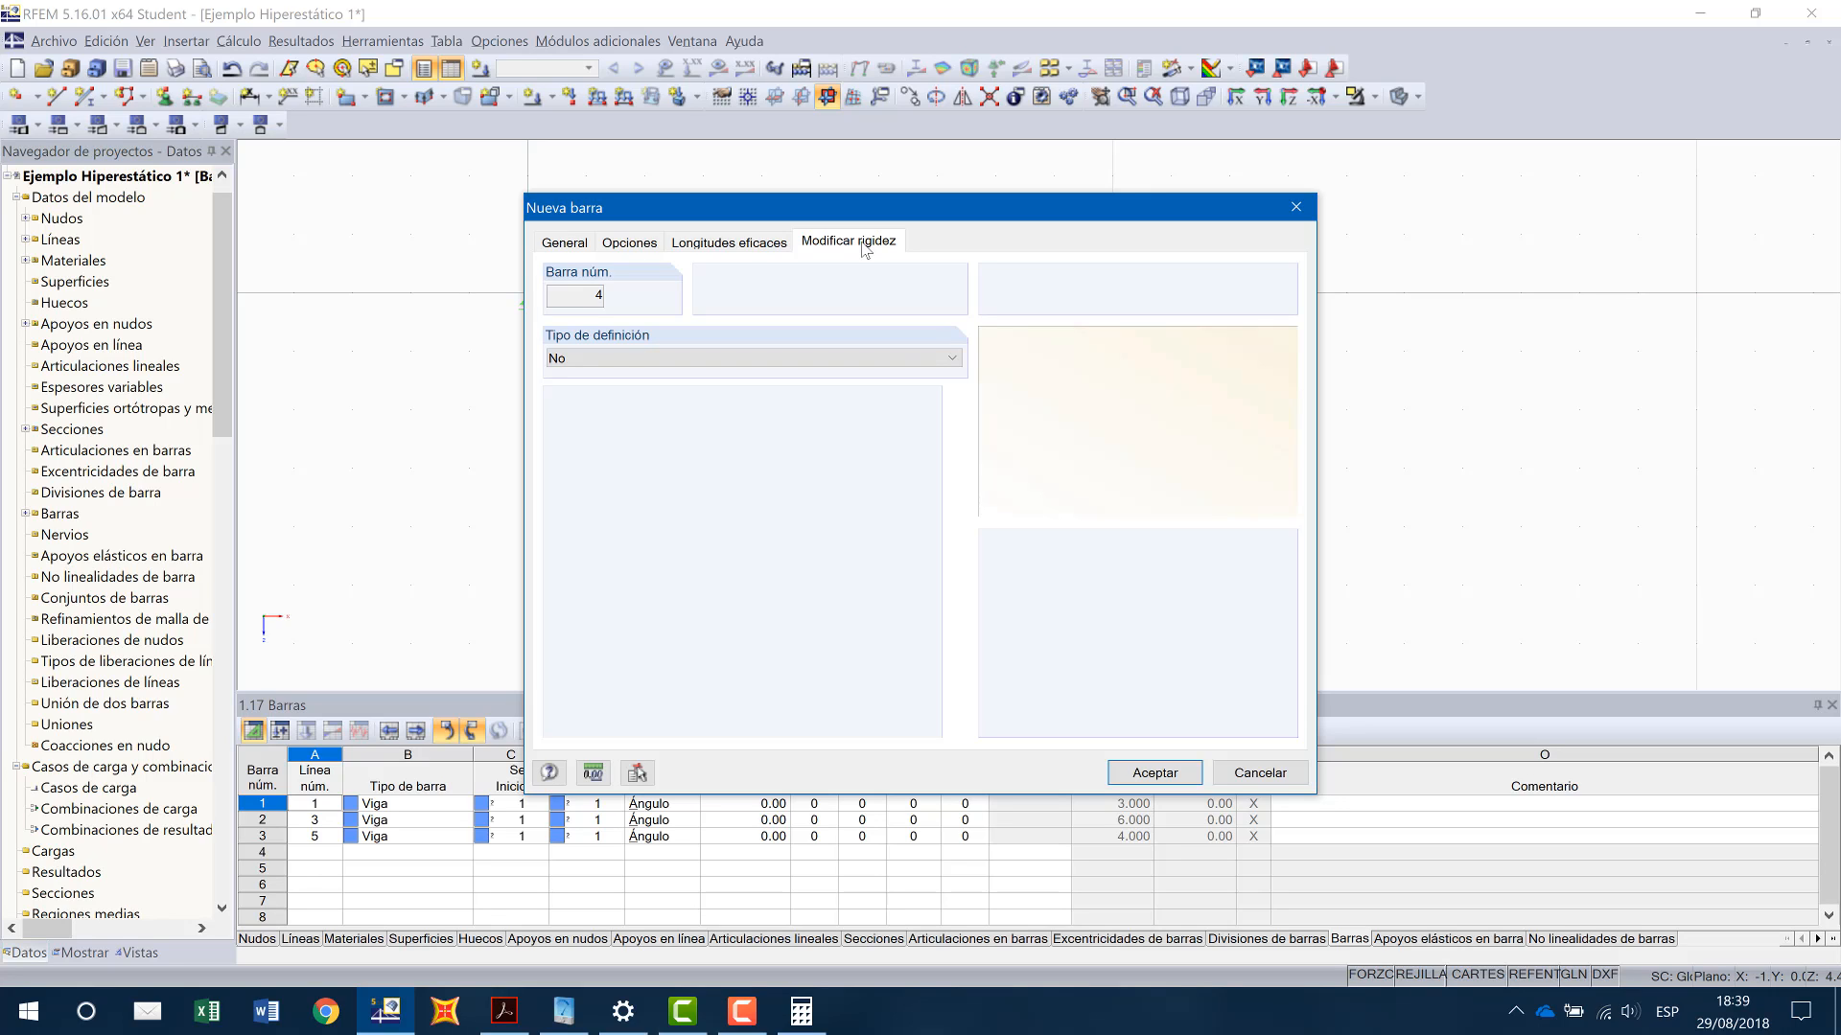
click(709, 246)
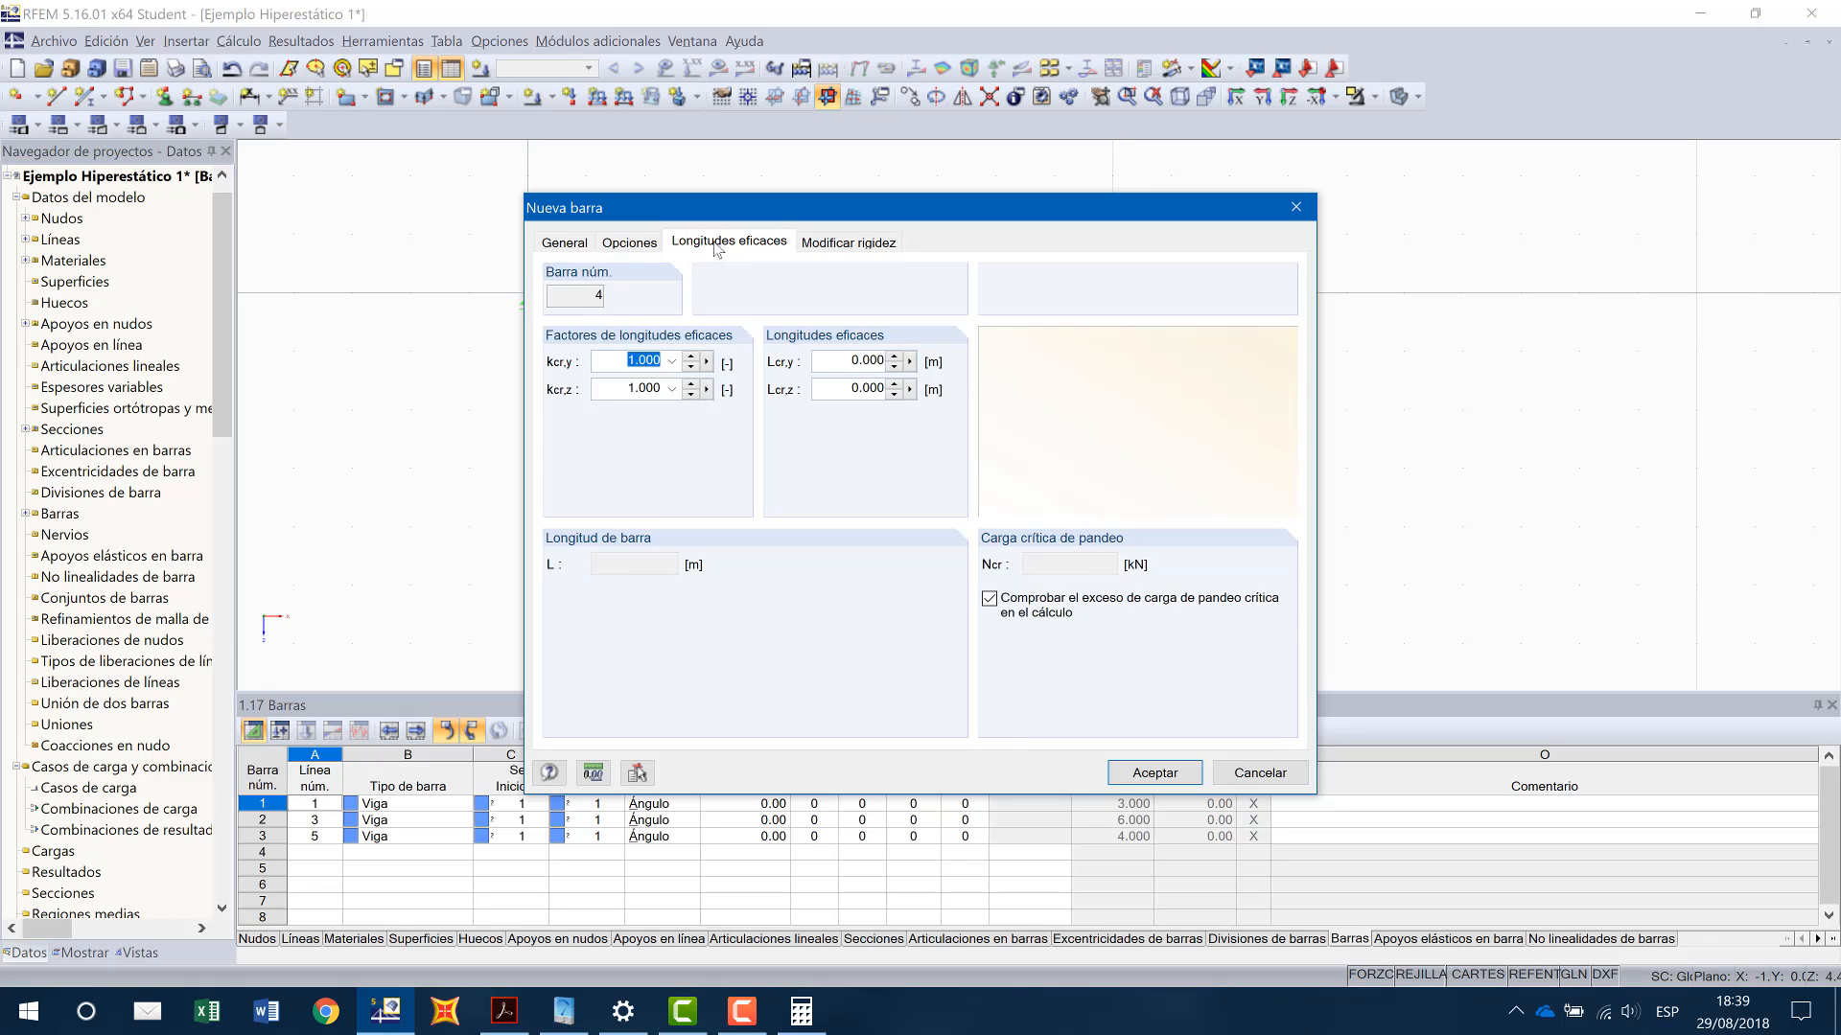
click(989, 600)
click(1154, 773)
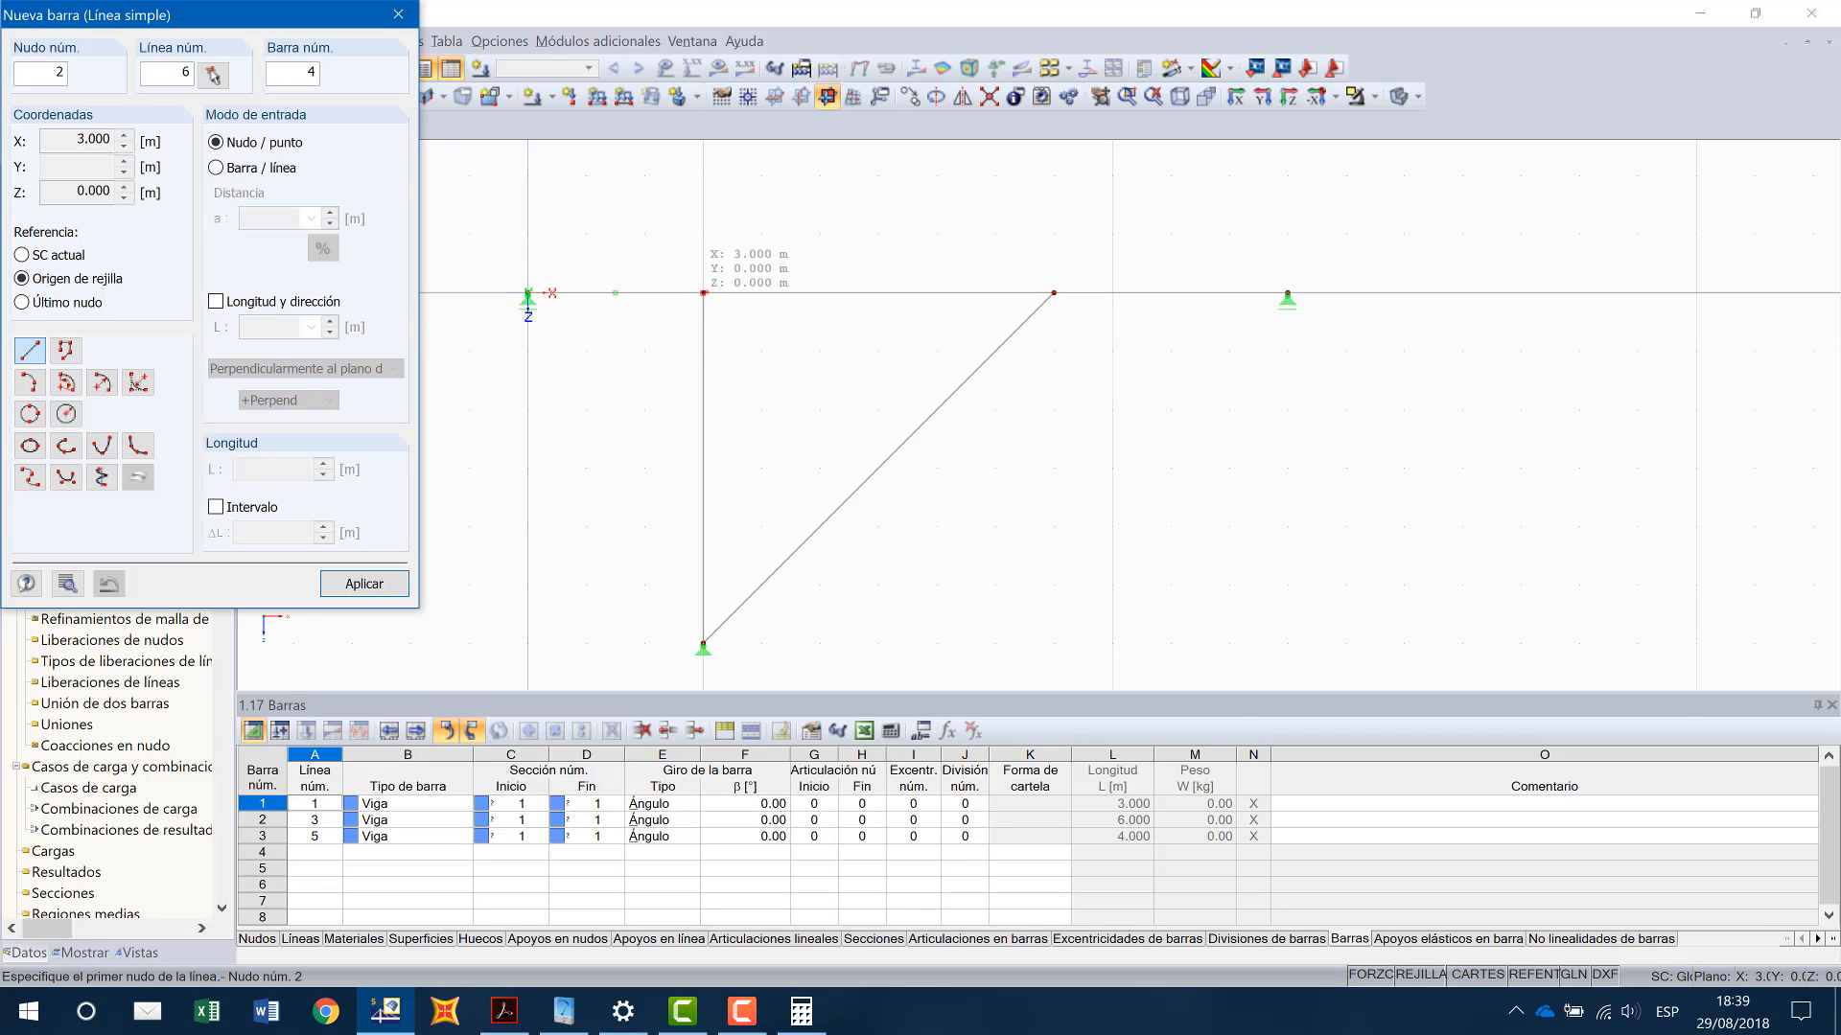
Step: Place the truss members along the vertical line from node 2 to node 5 and the diagonal from node 5 to node 3
click(706, 292)
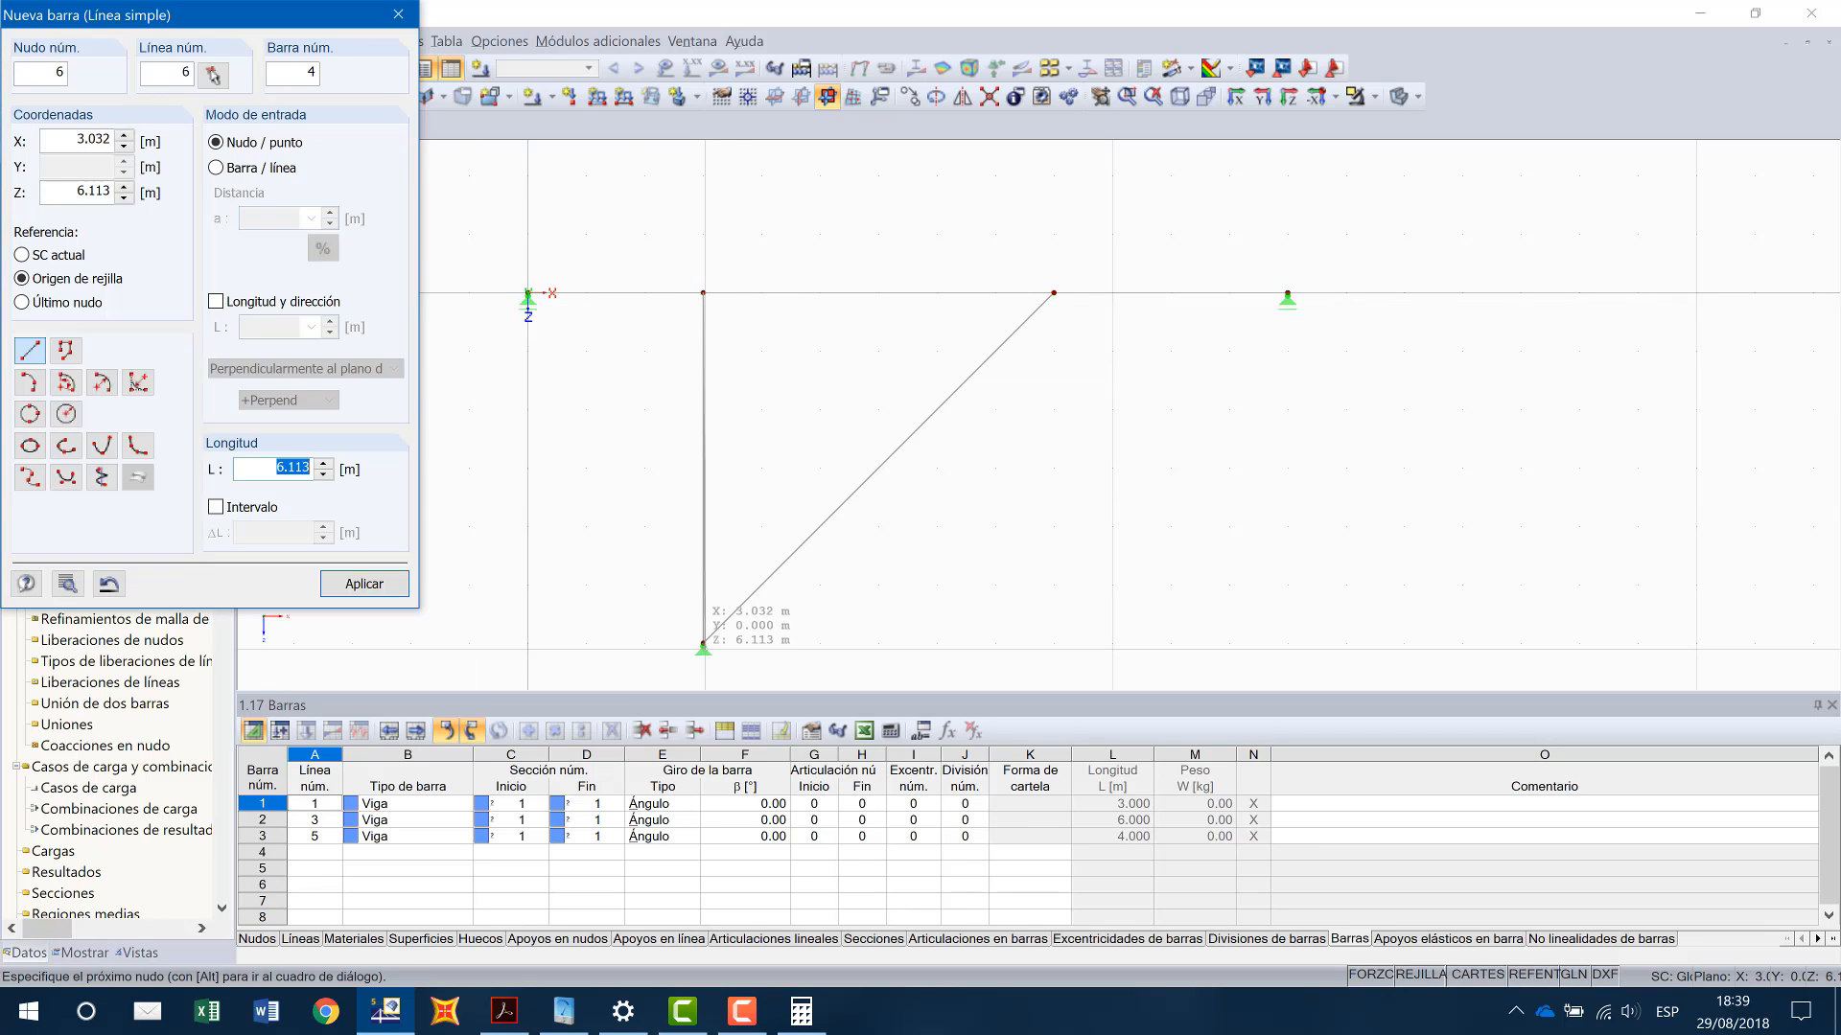
click(703, 644)
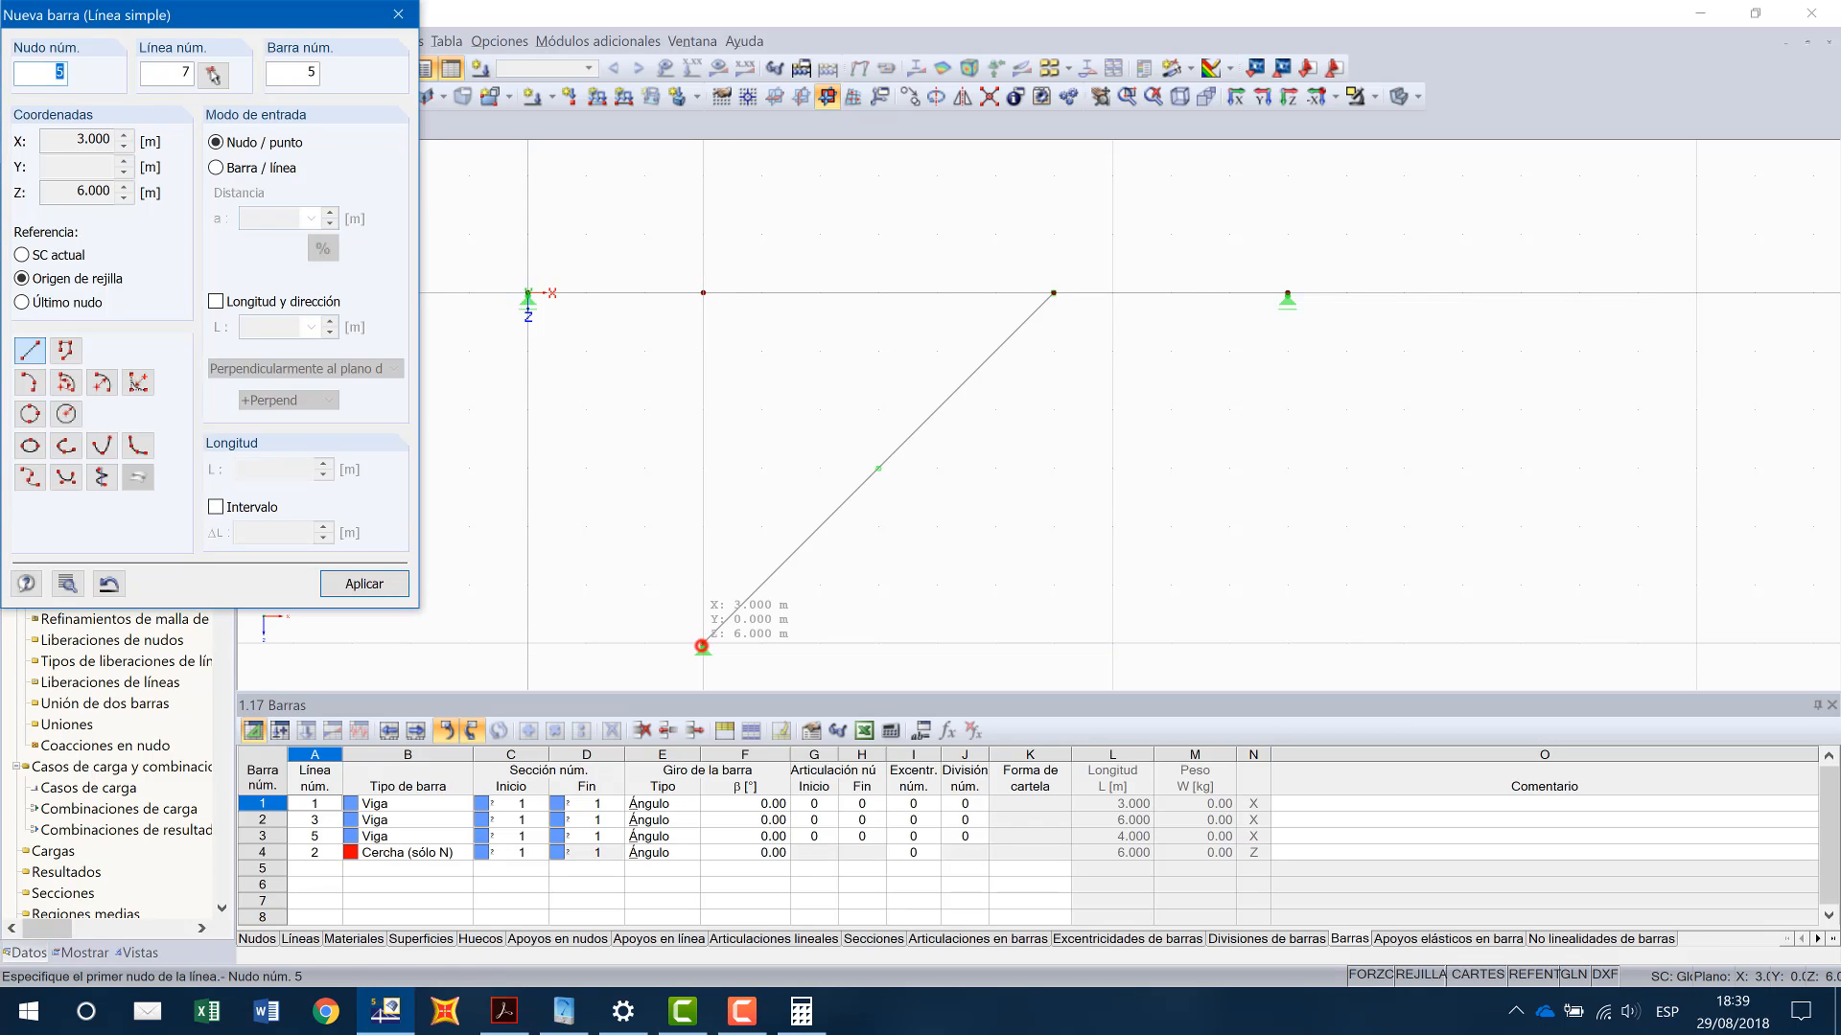
click(702, 643)
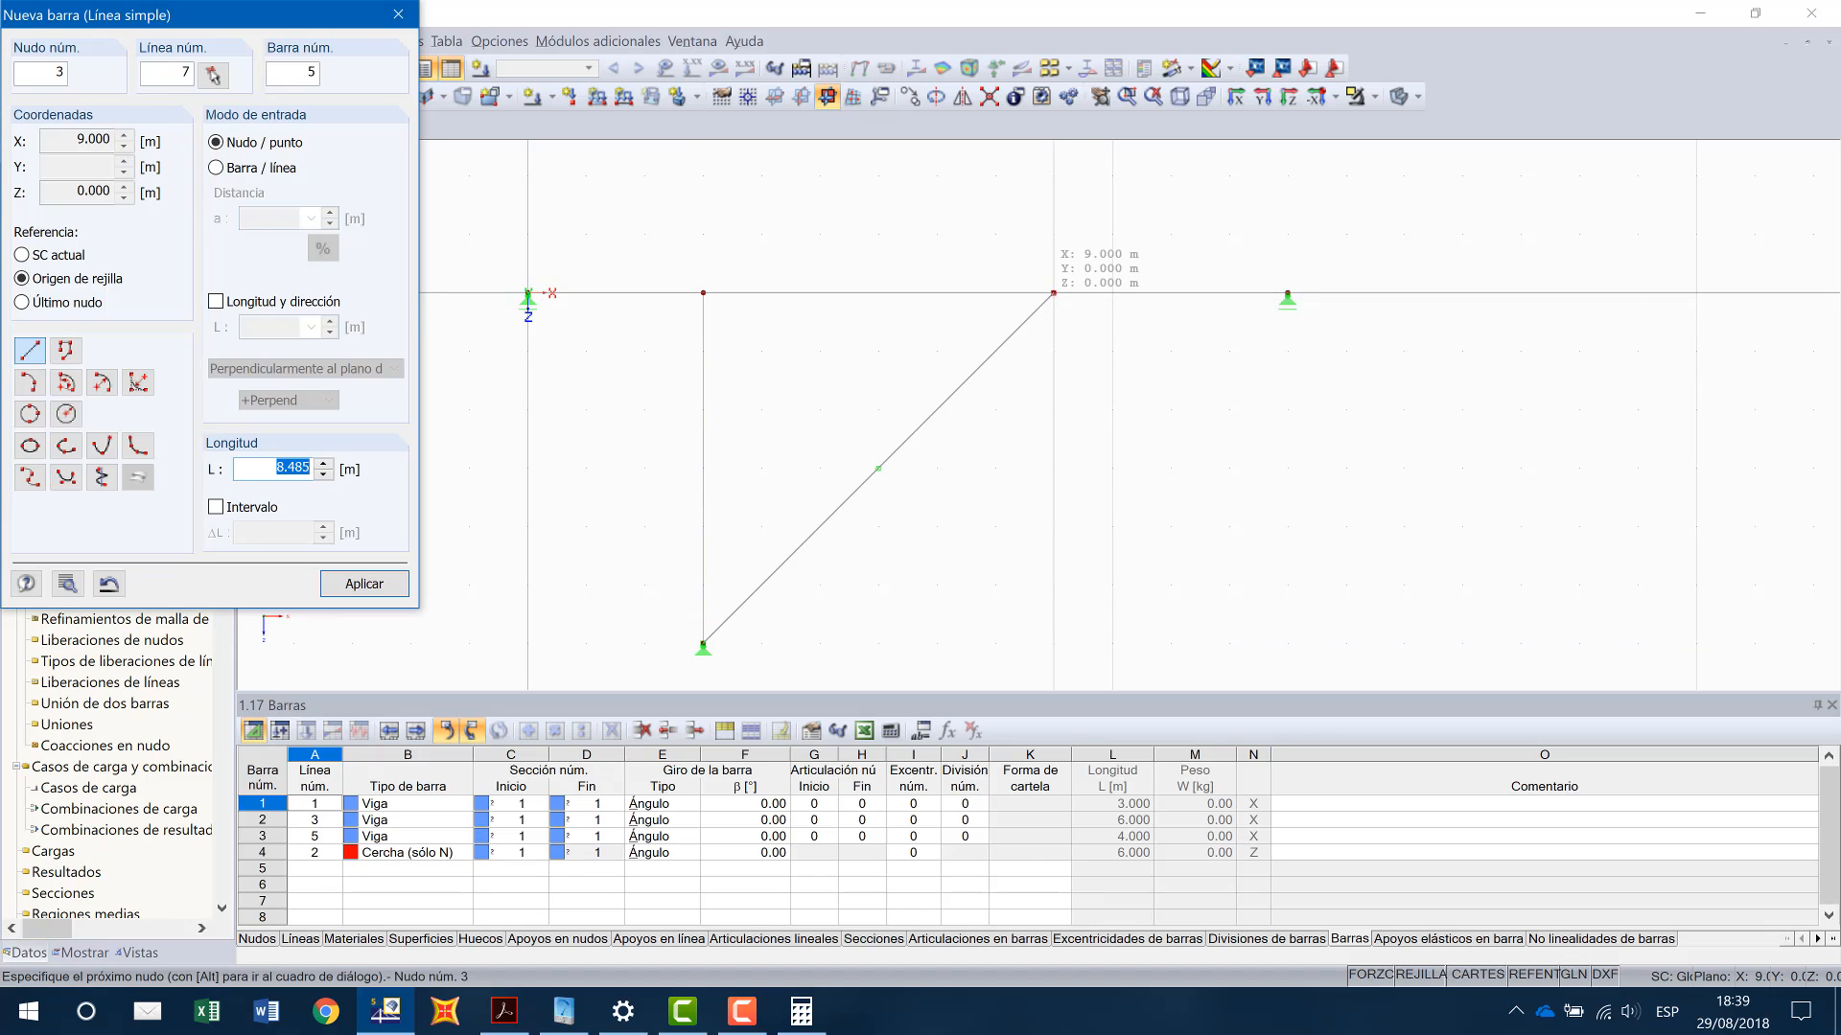
click(1054, 292)
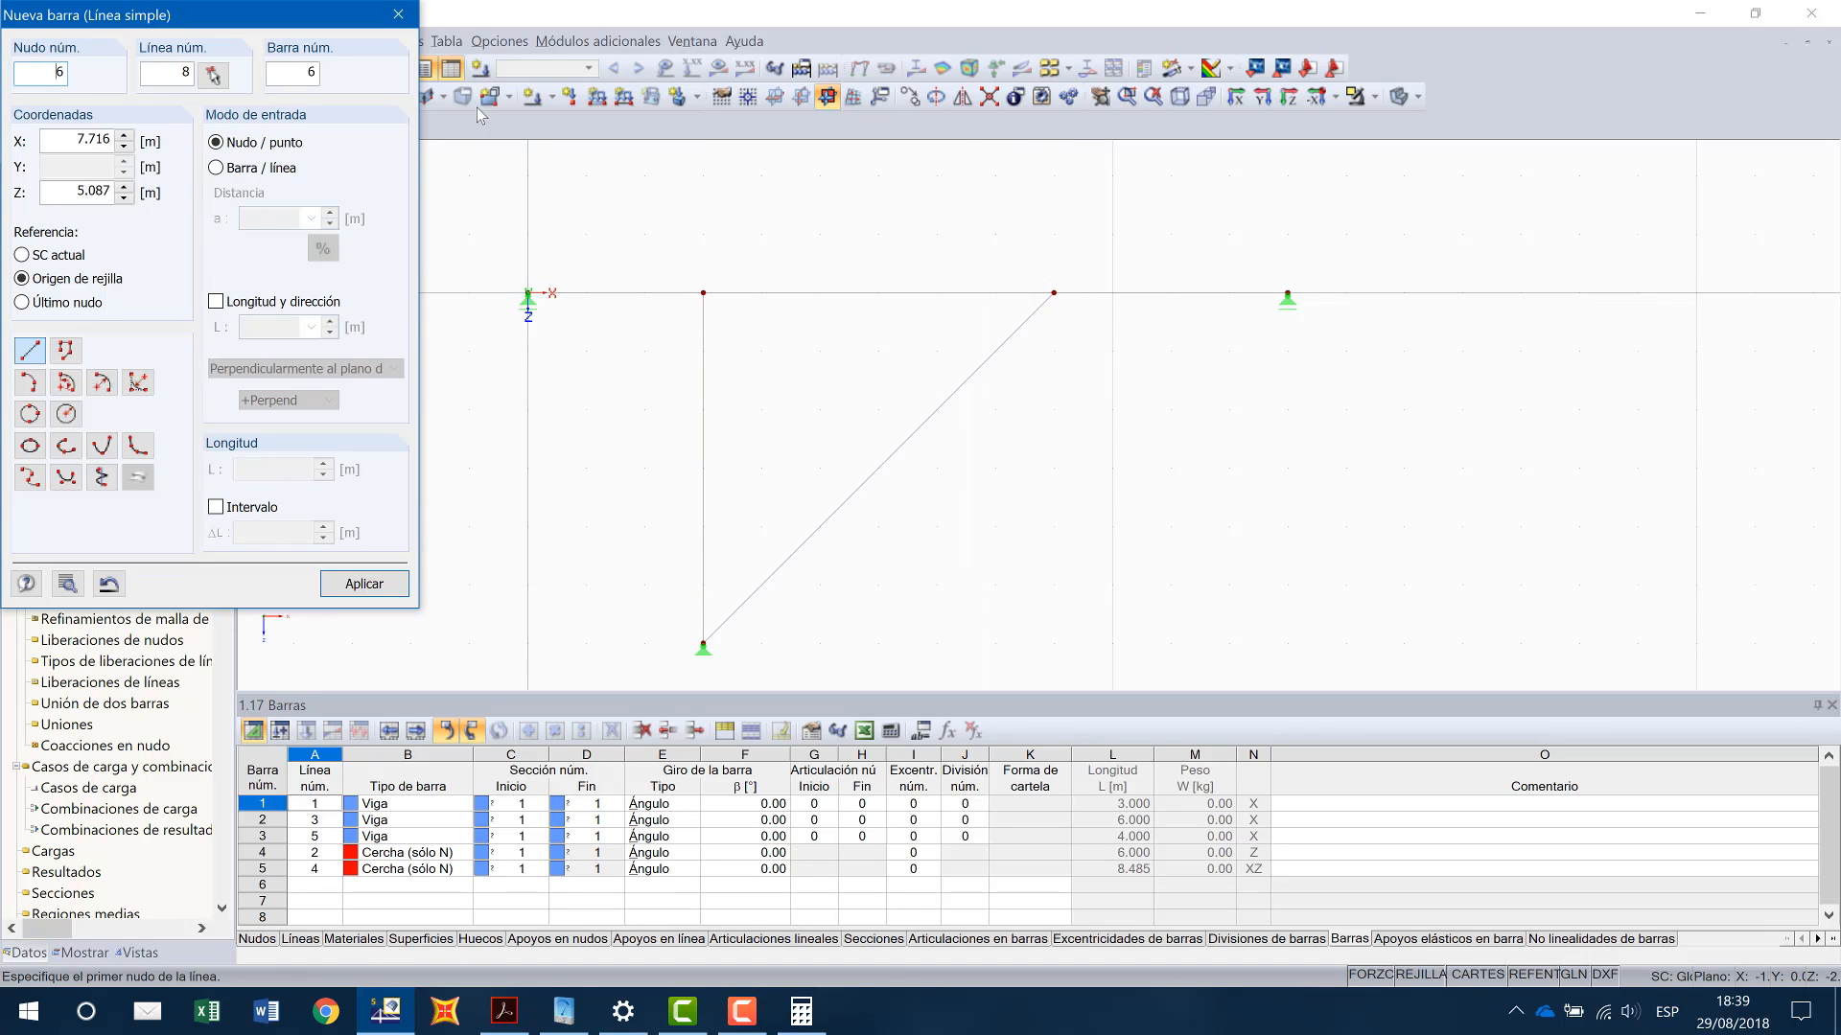
click(398, 15)
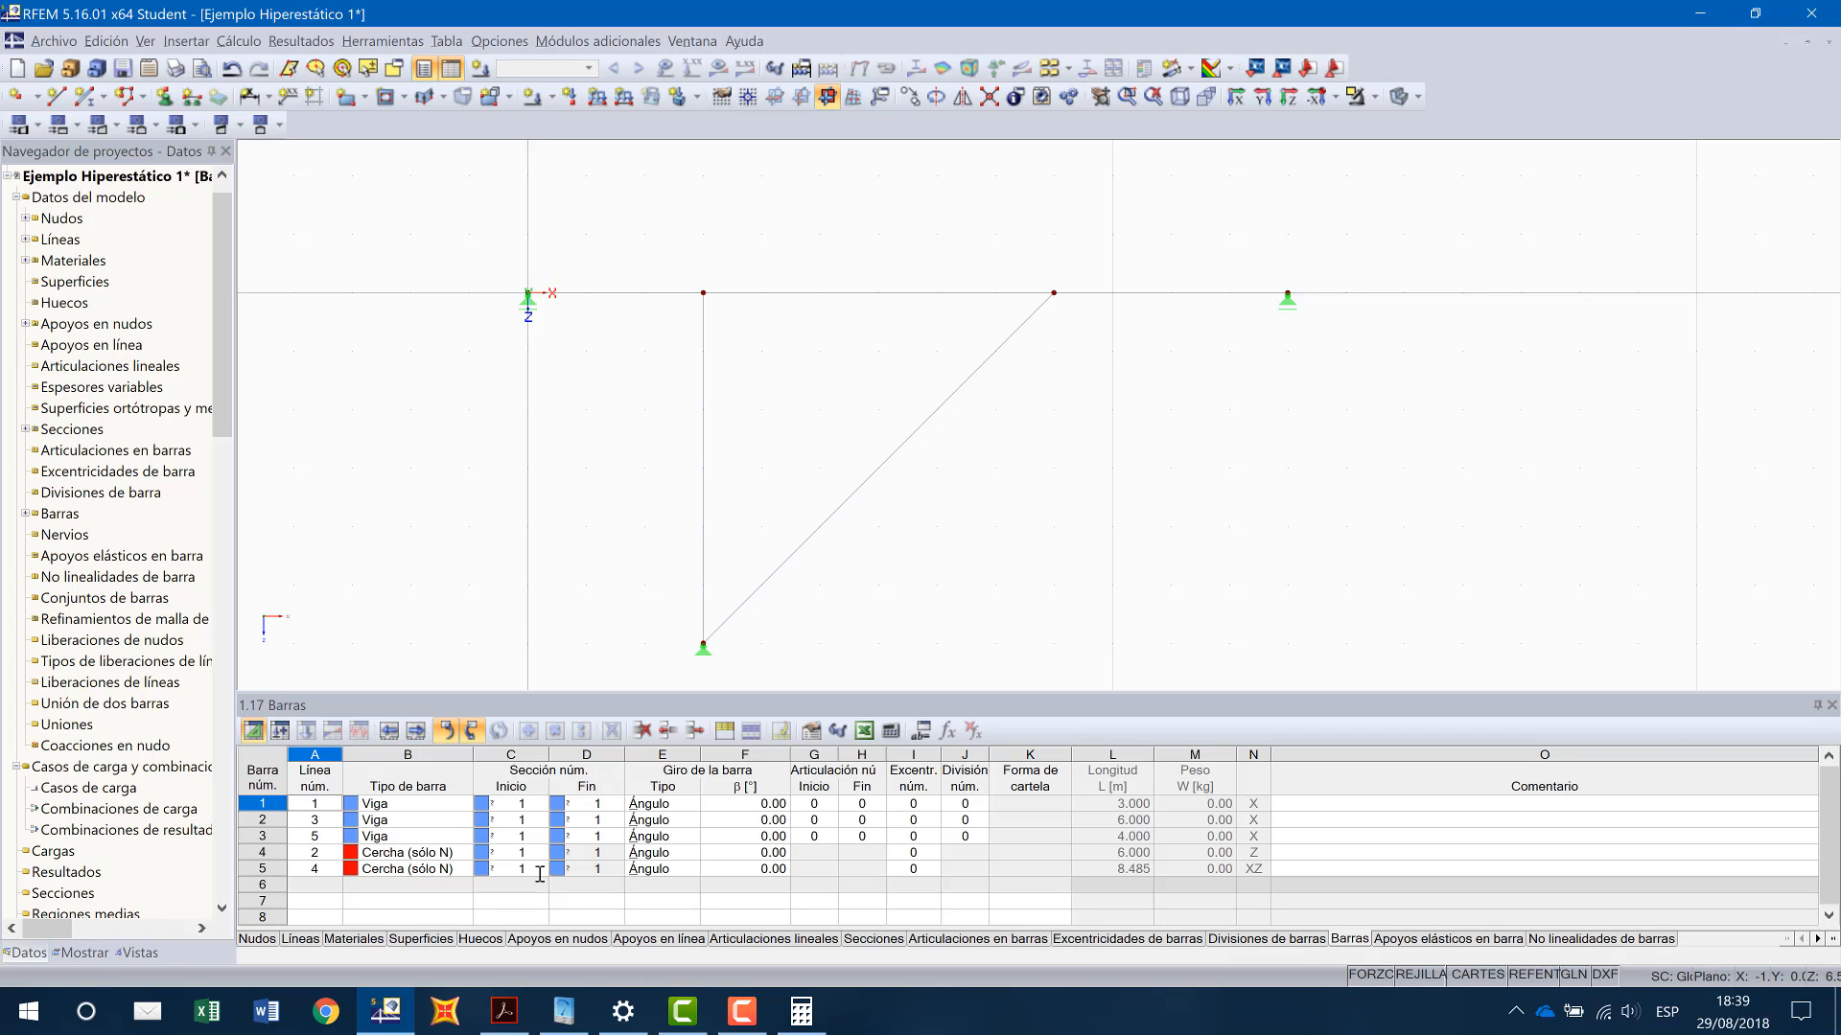
Step: Examine the three Viga members in the members table and the joint between beam and vertical bar in the reference PDF drawing
click(410, 808)
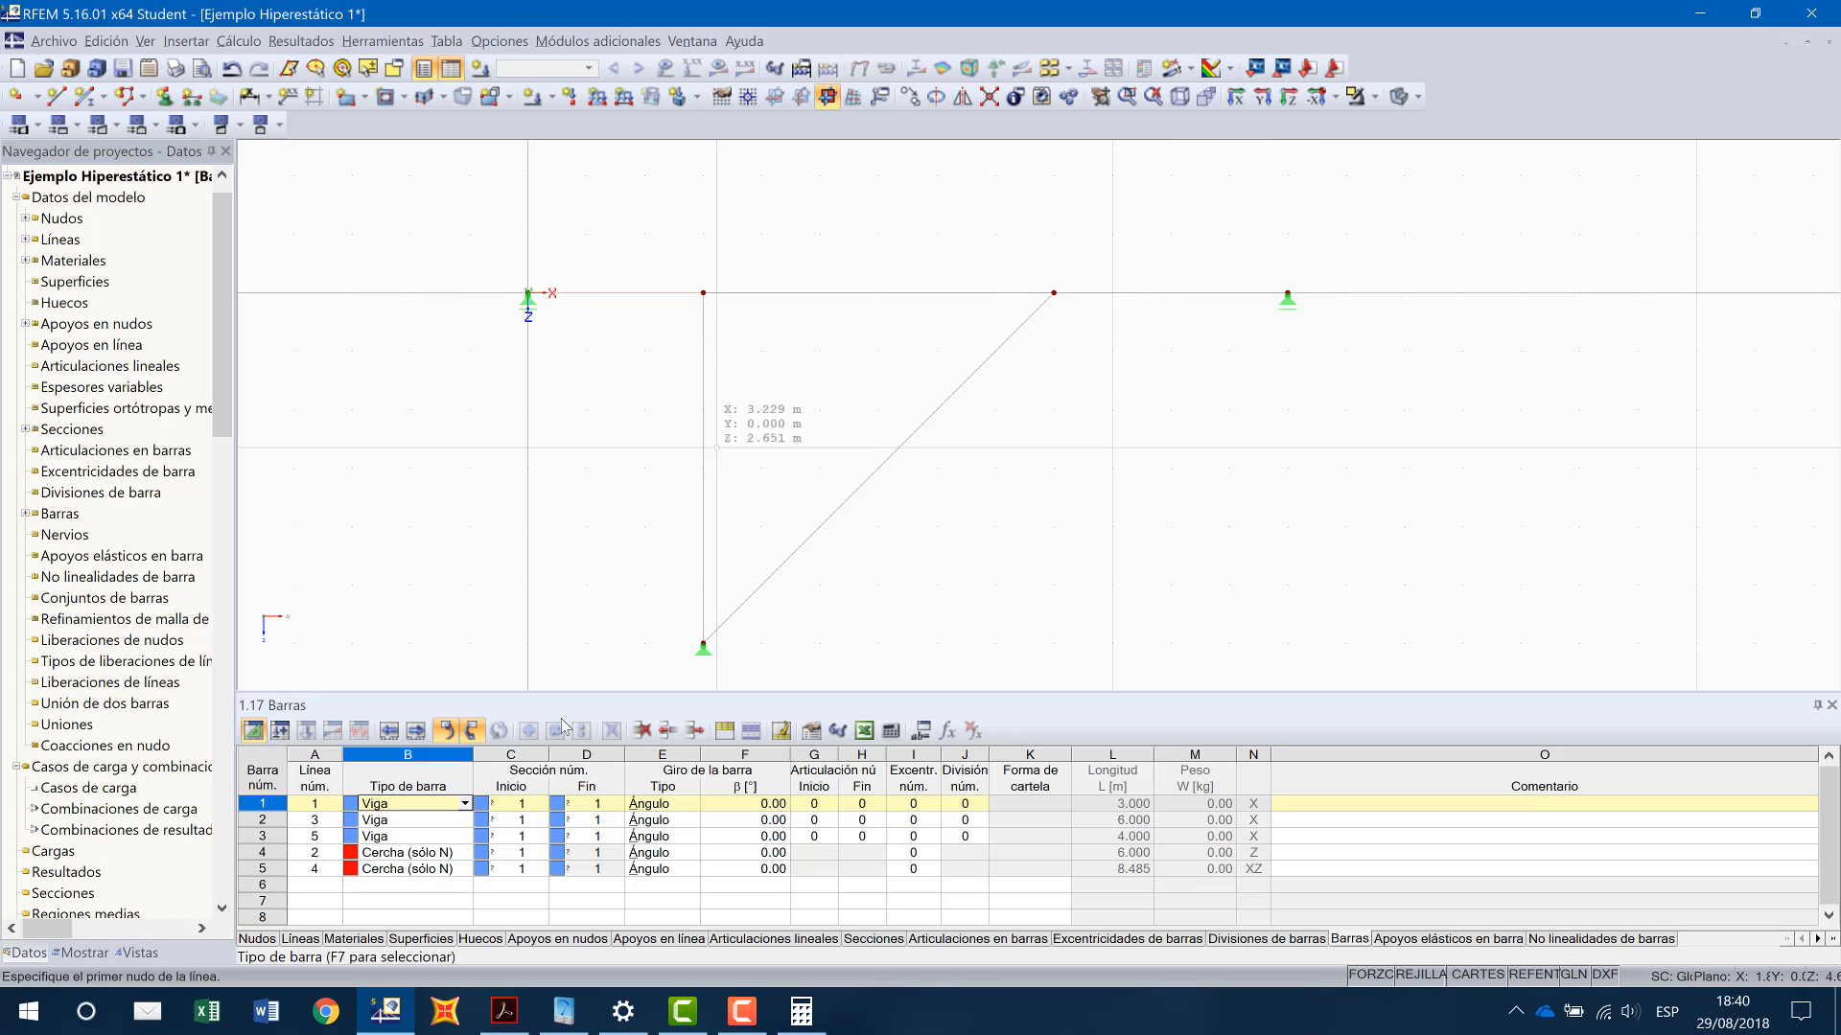
click(428, 819)
click(410, 836)
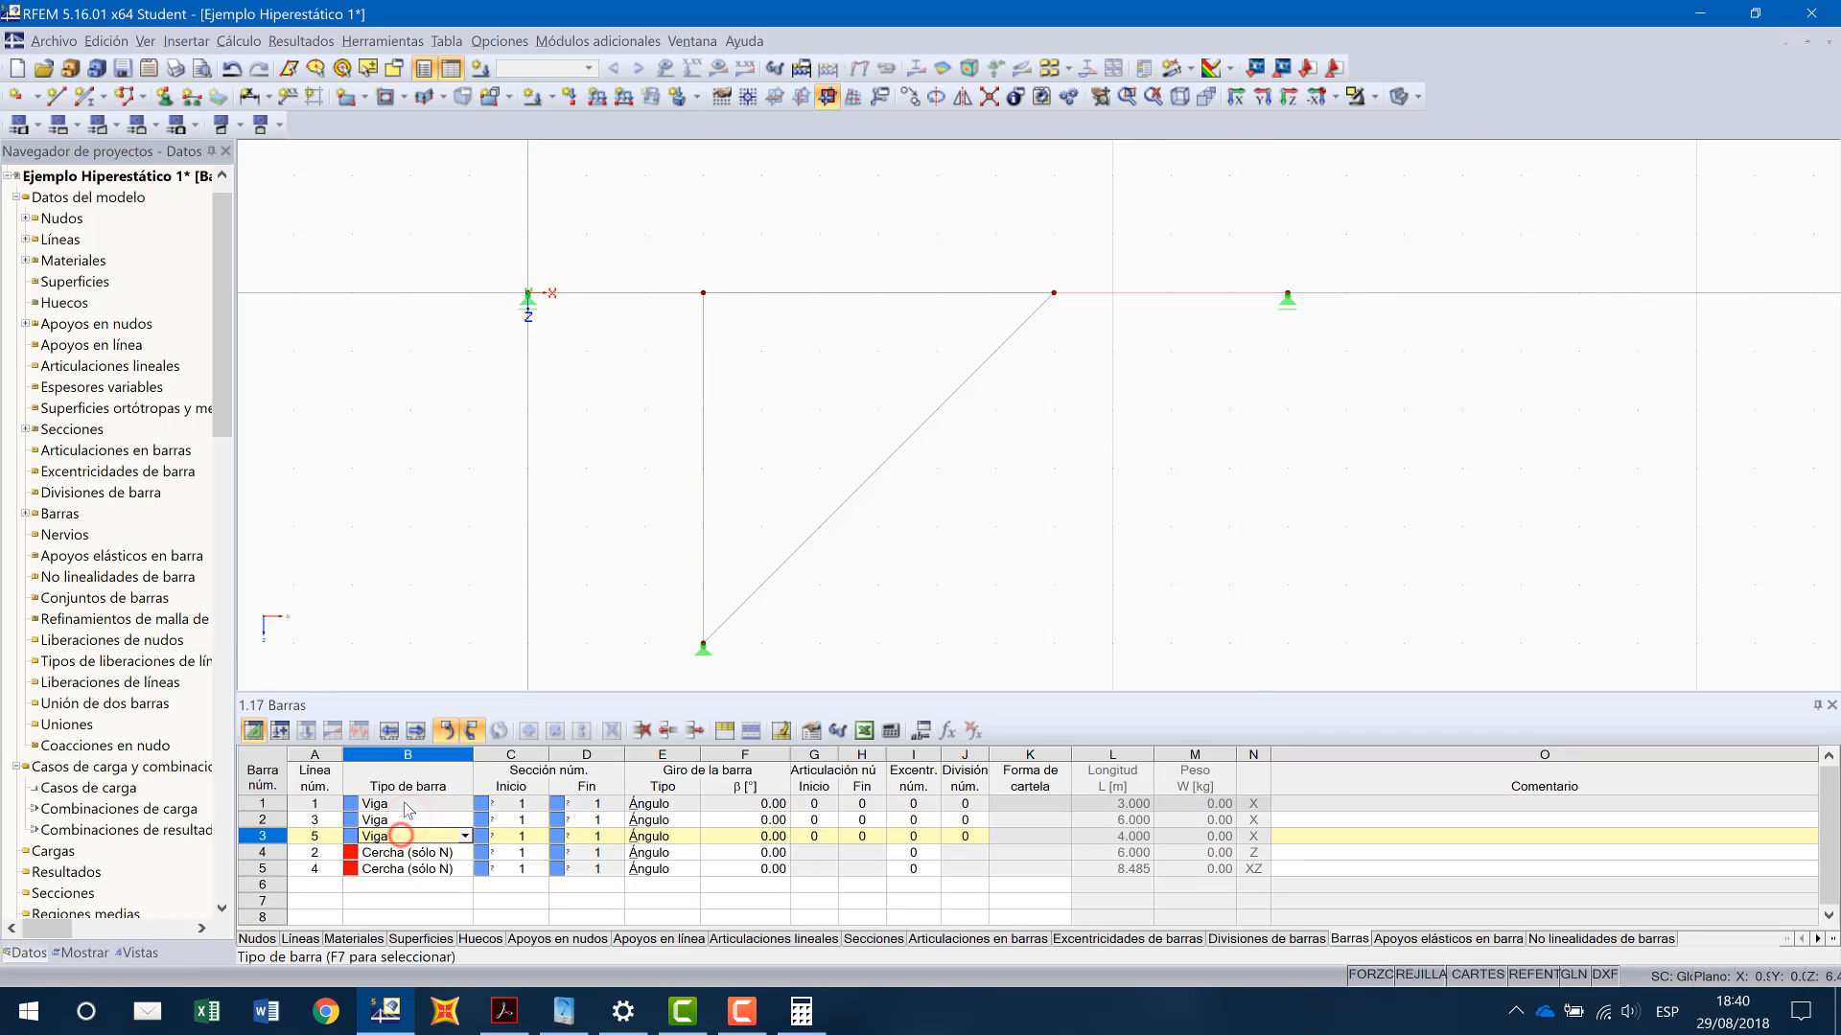
click(407, 803)
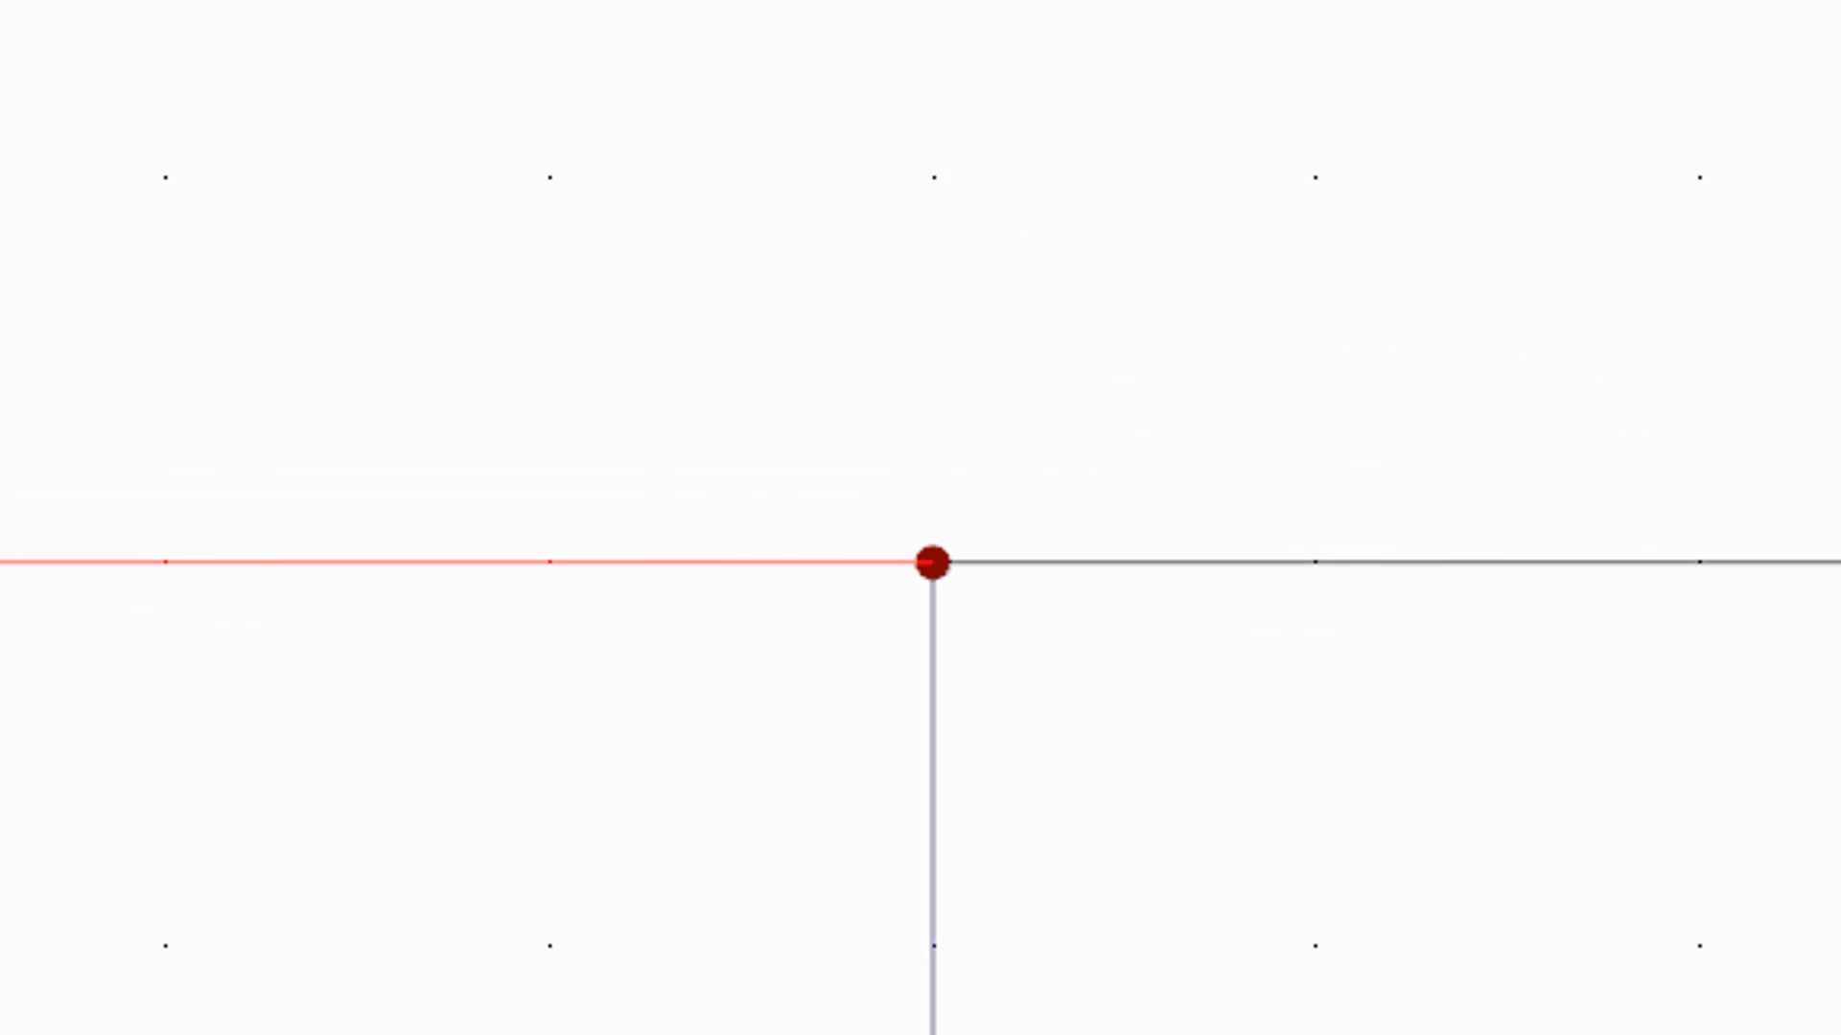
mouse_move(736, 1030)
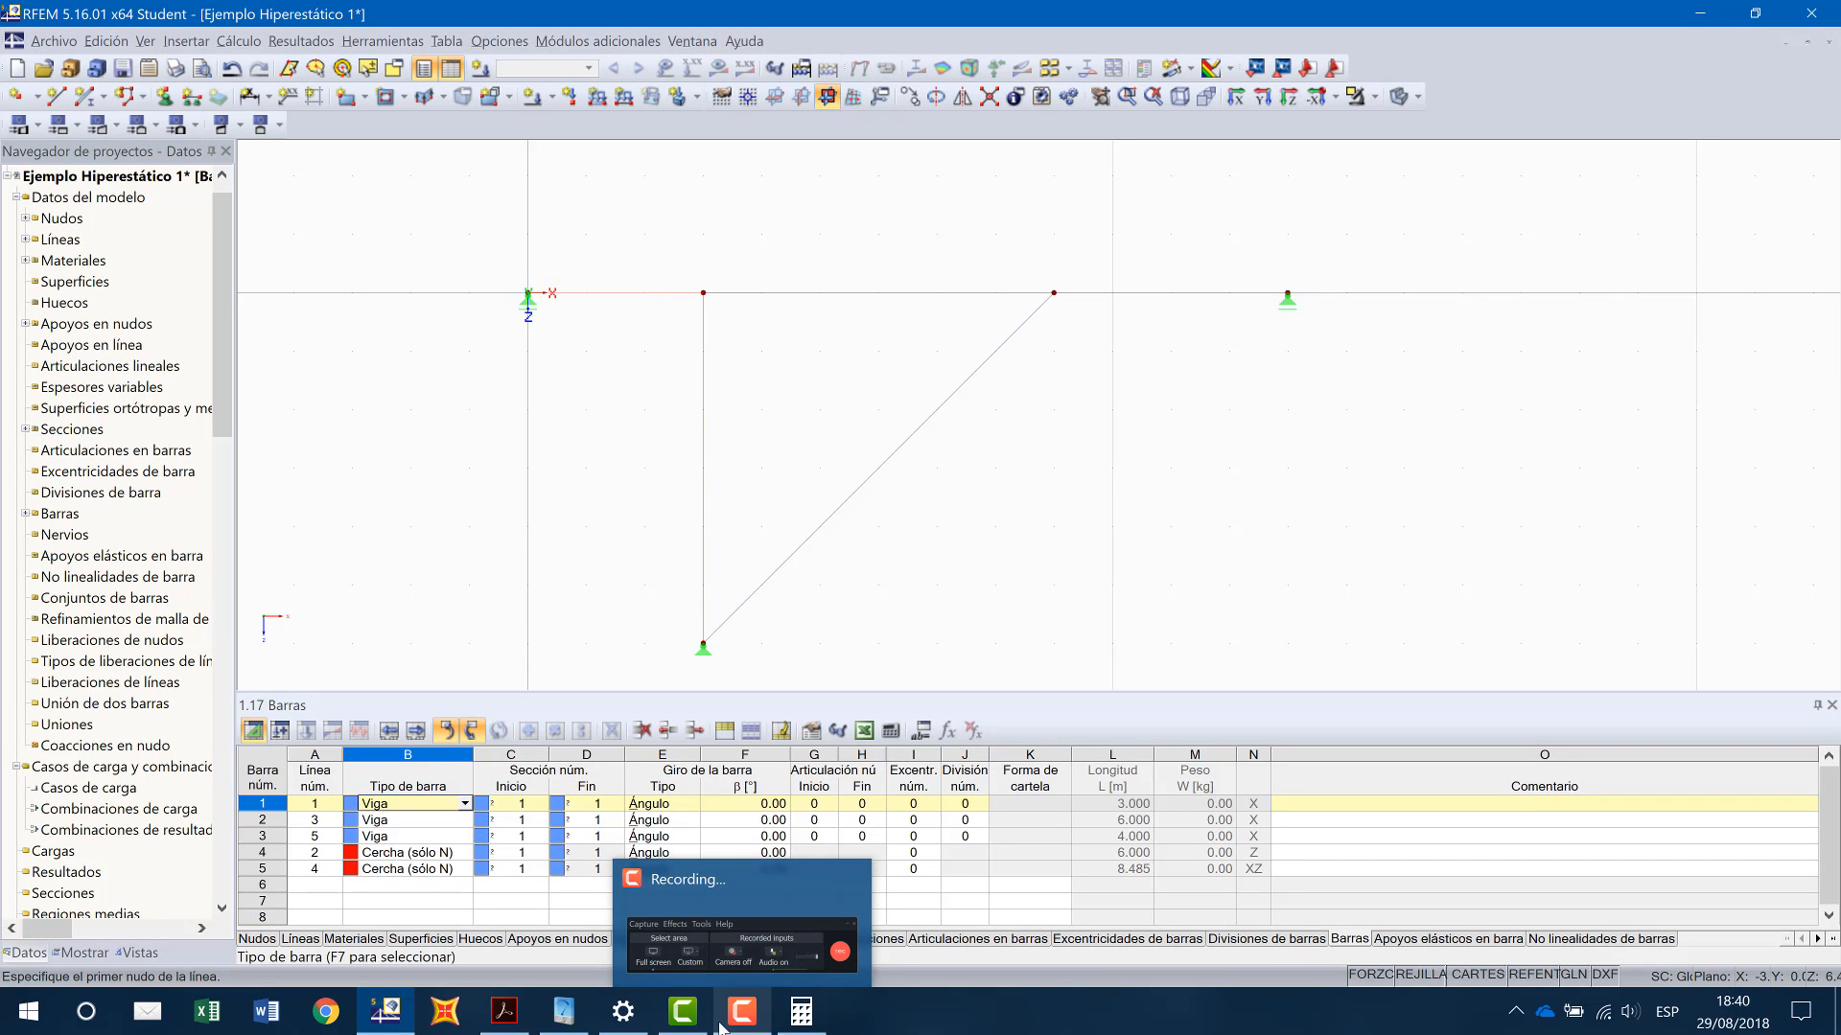
click(504, 1012)
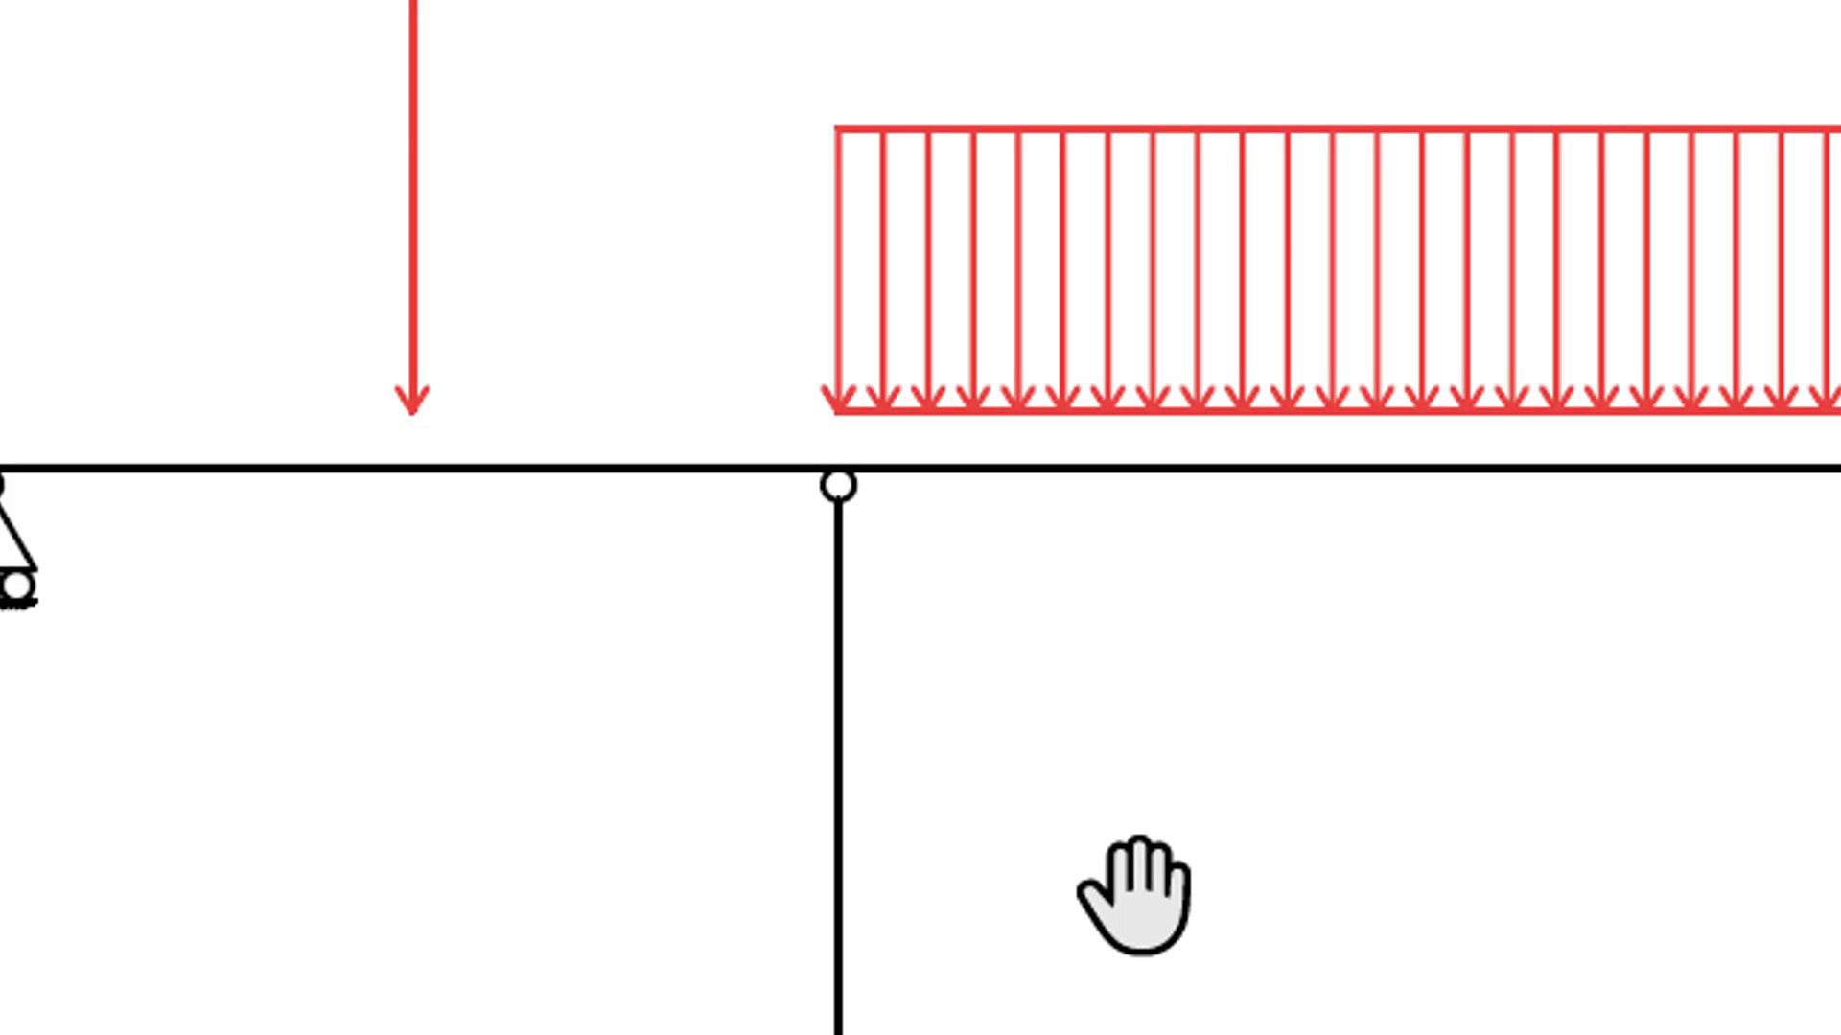
click(356, 1013)
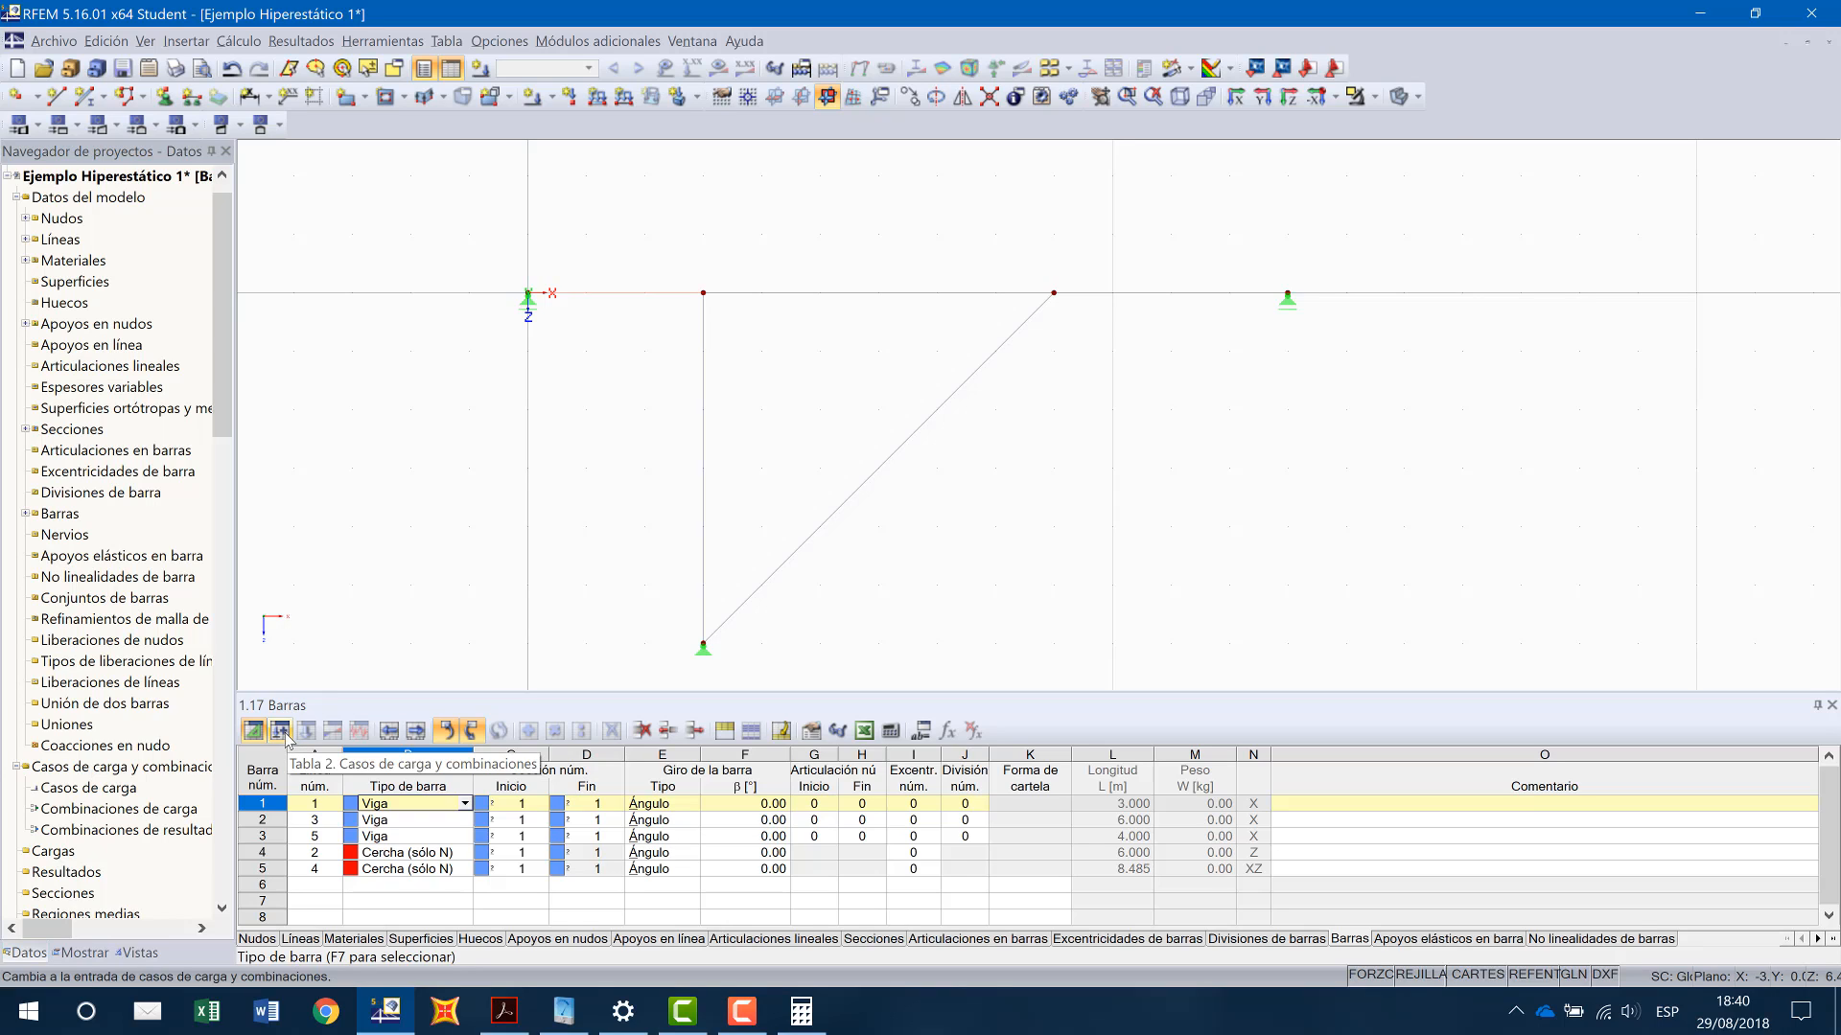
Step: Define load case CC1 as Peso propio and deactivate its self-weight
click(280, 732)
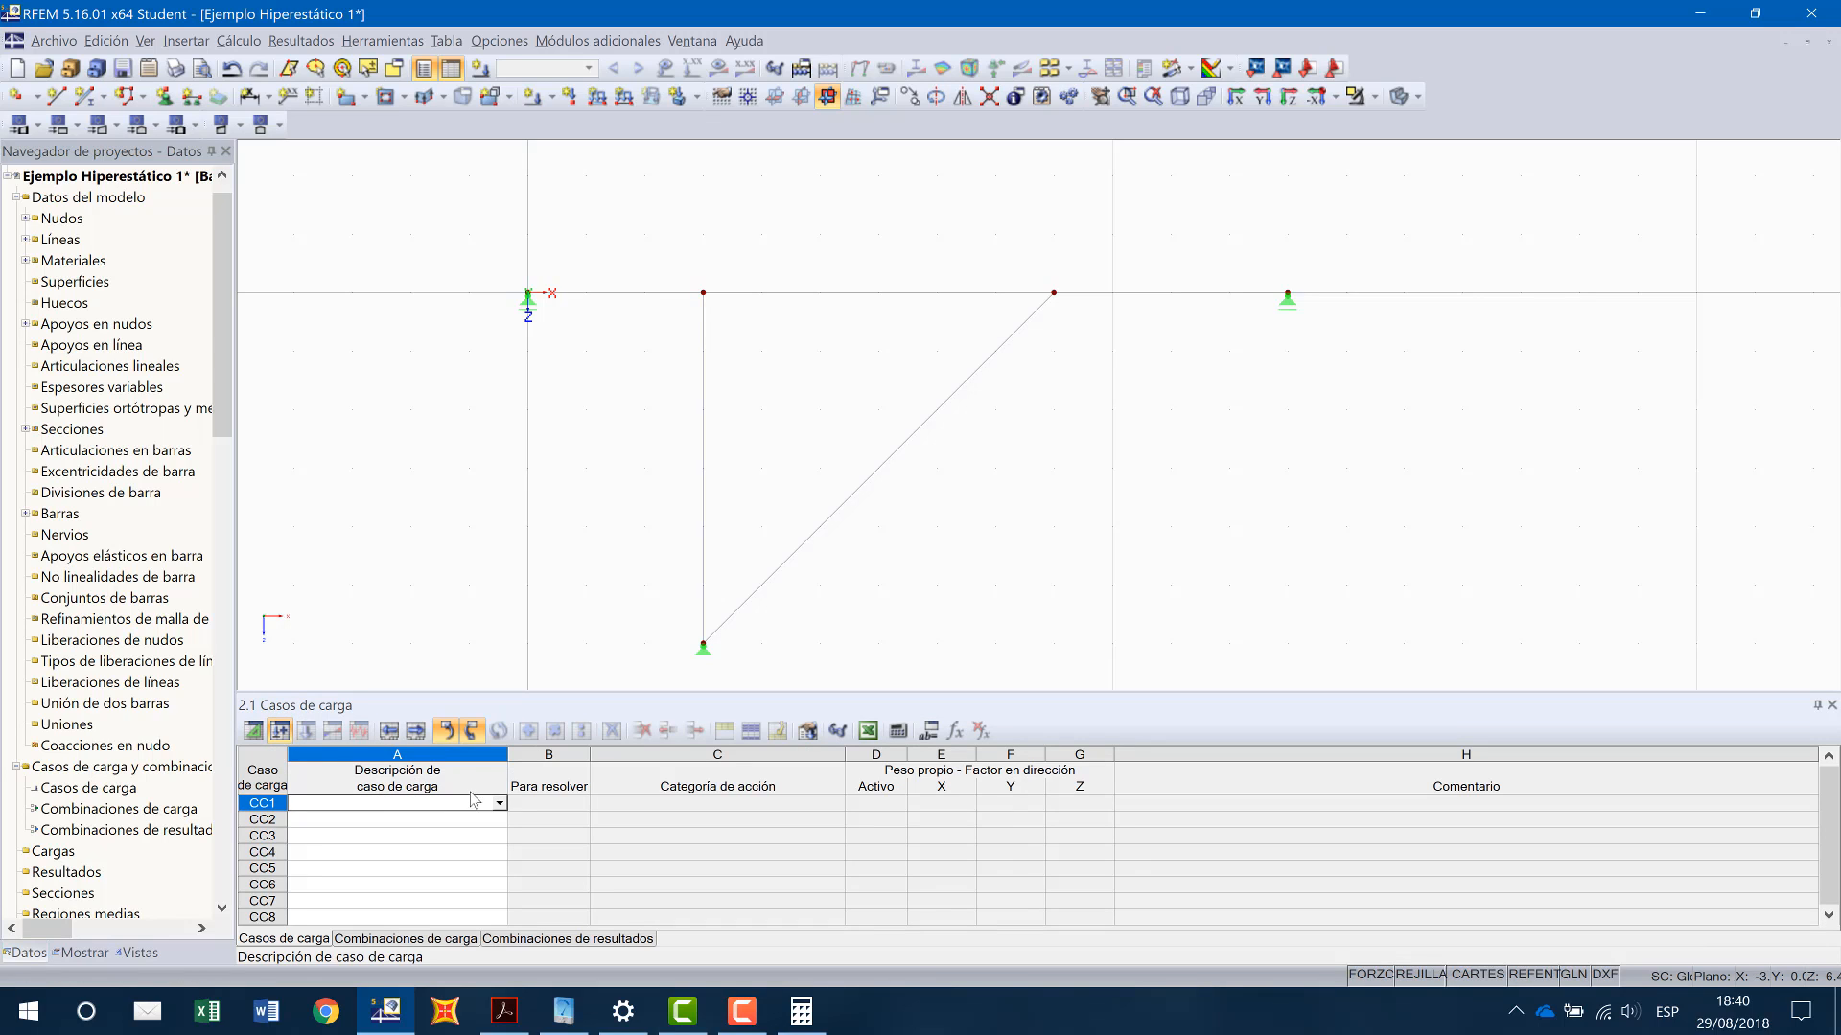
click(498, 803)
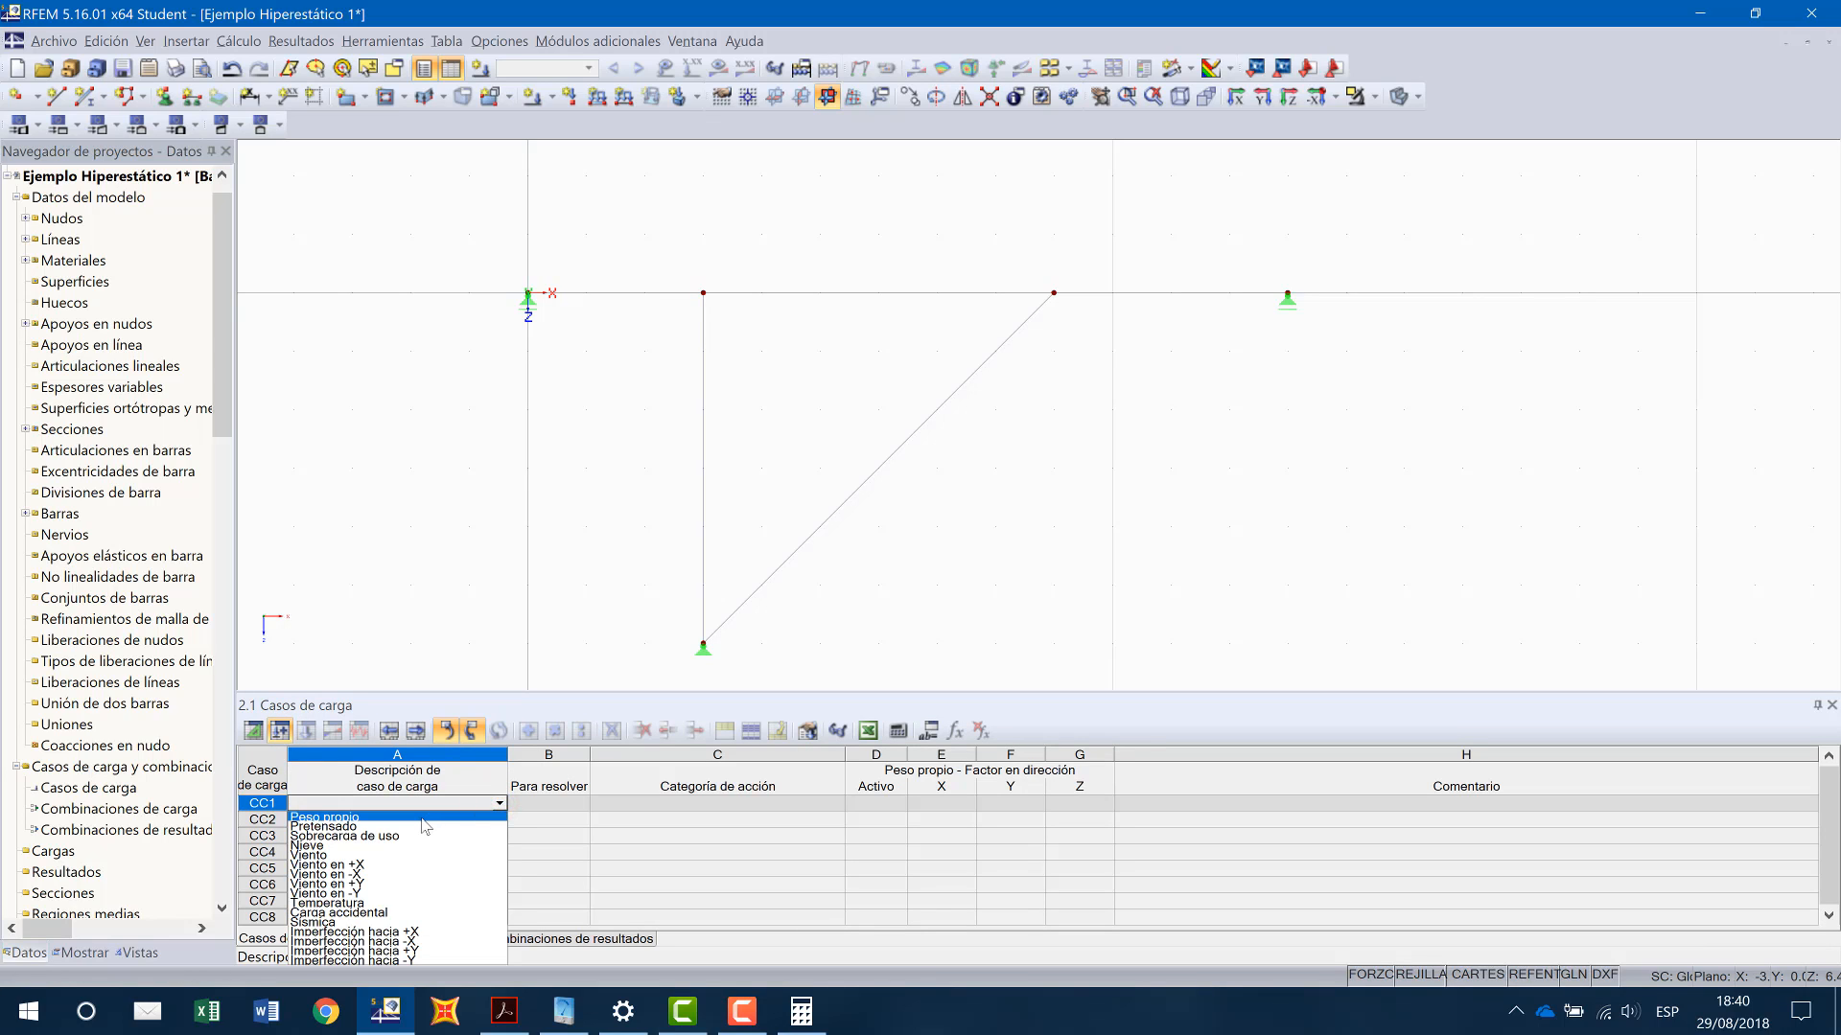
click(422, 817)
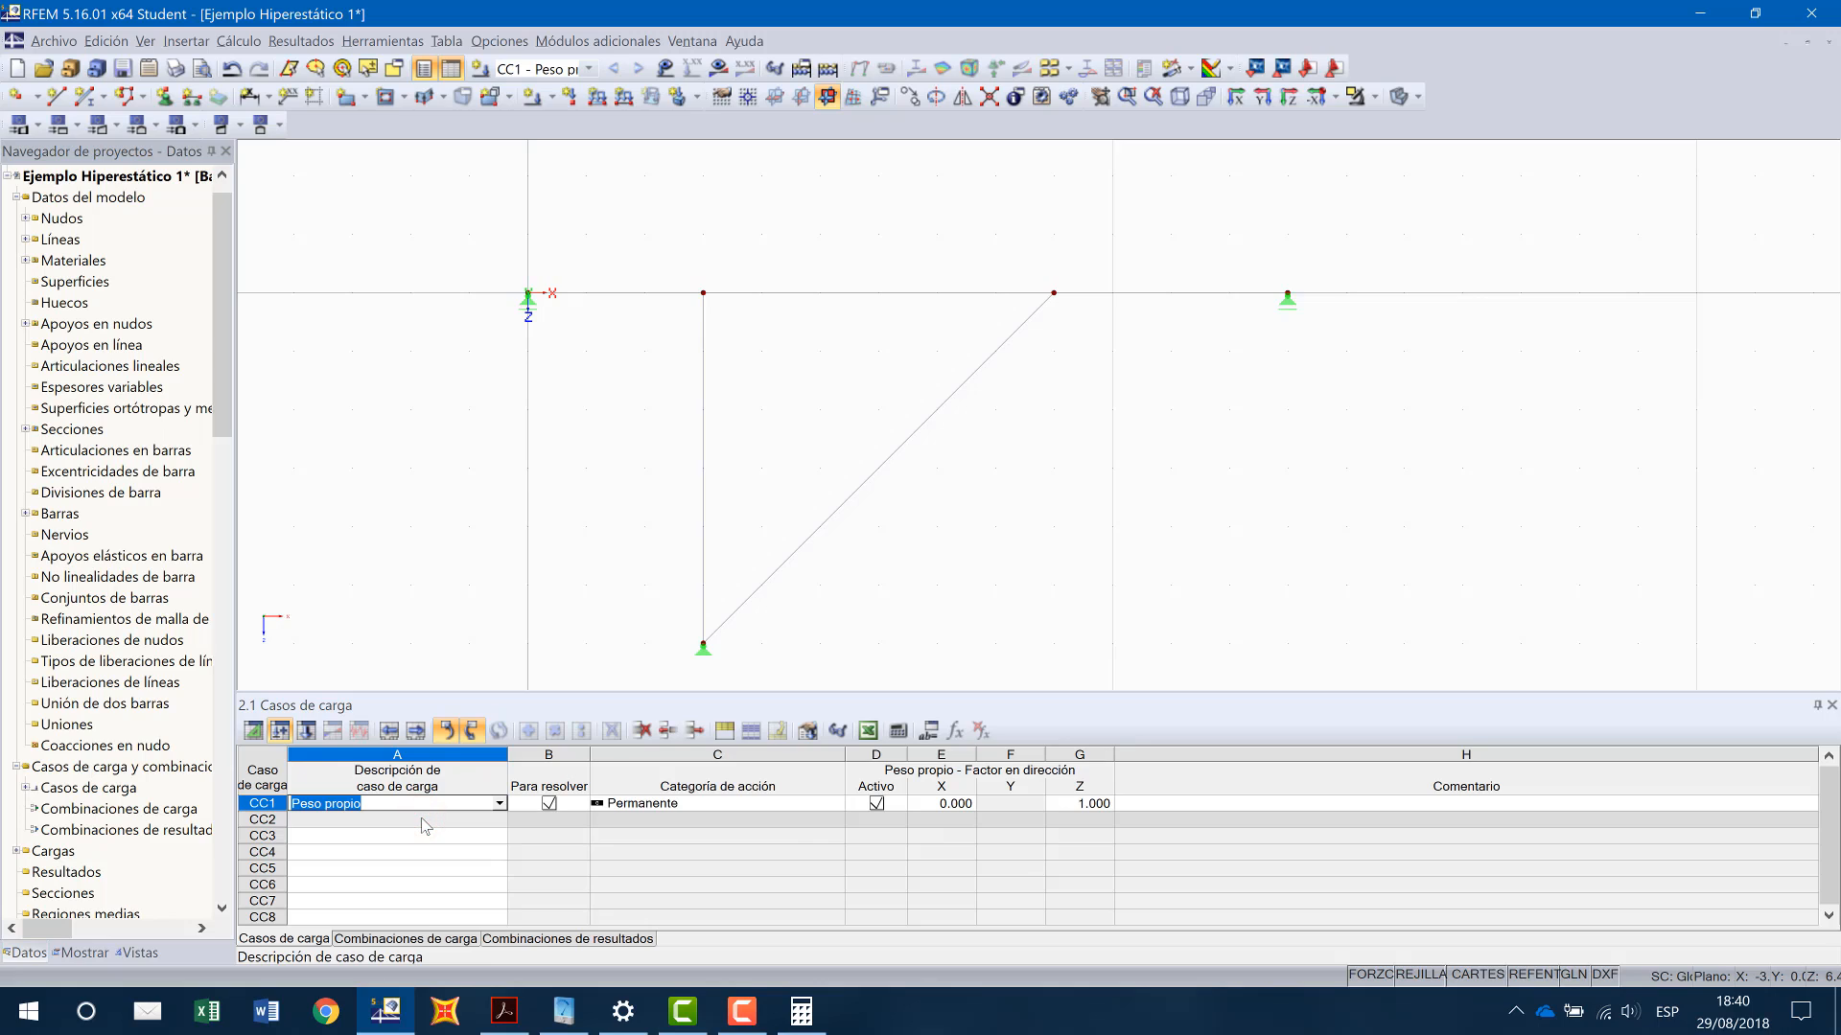
click(499, 804)
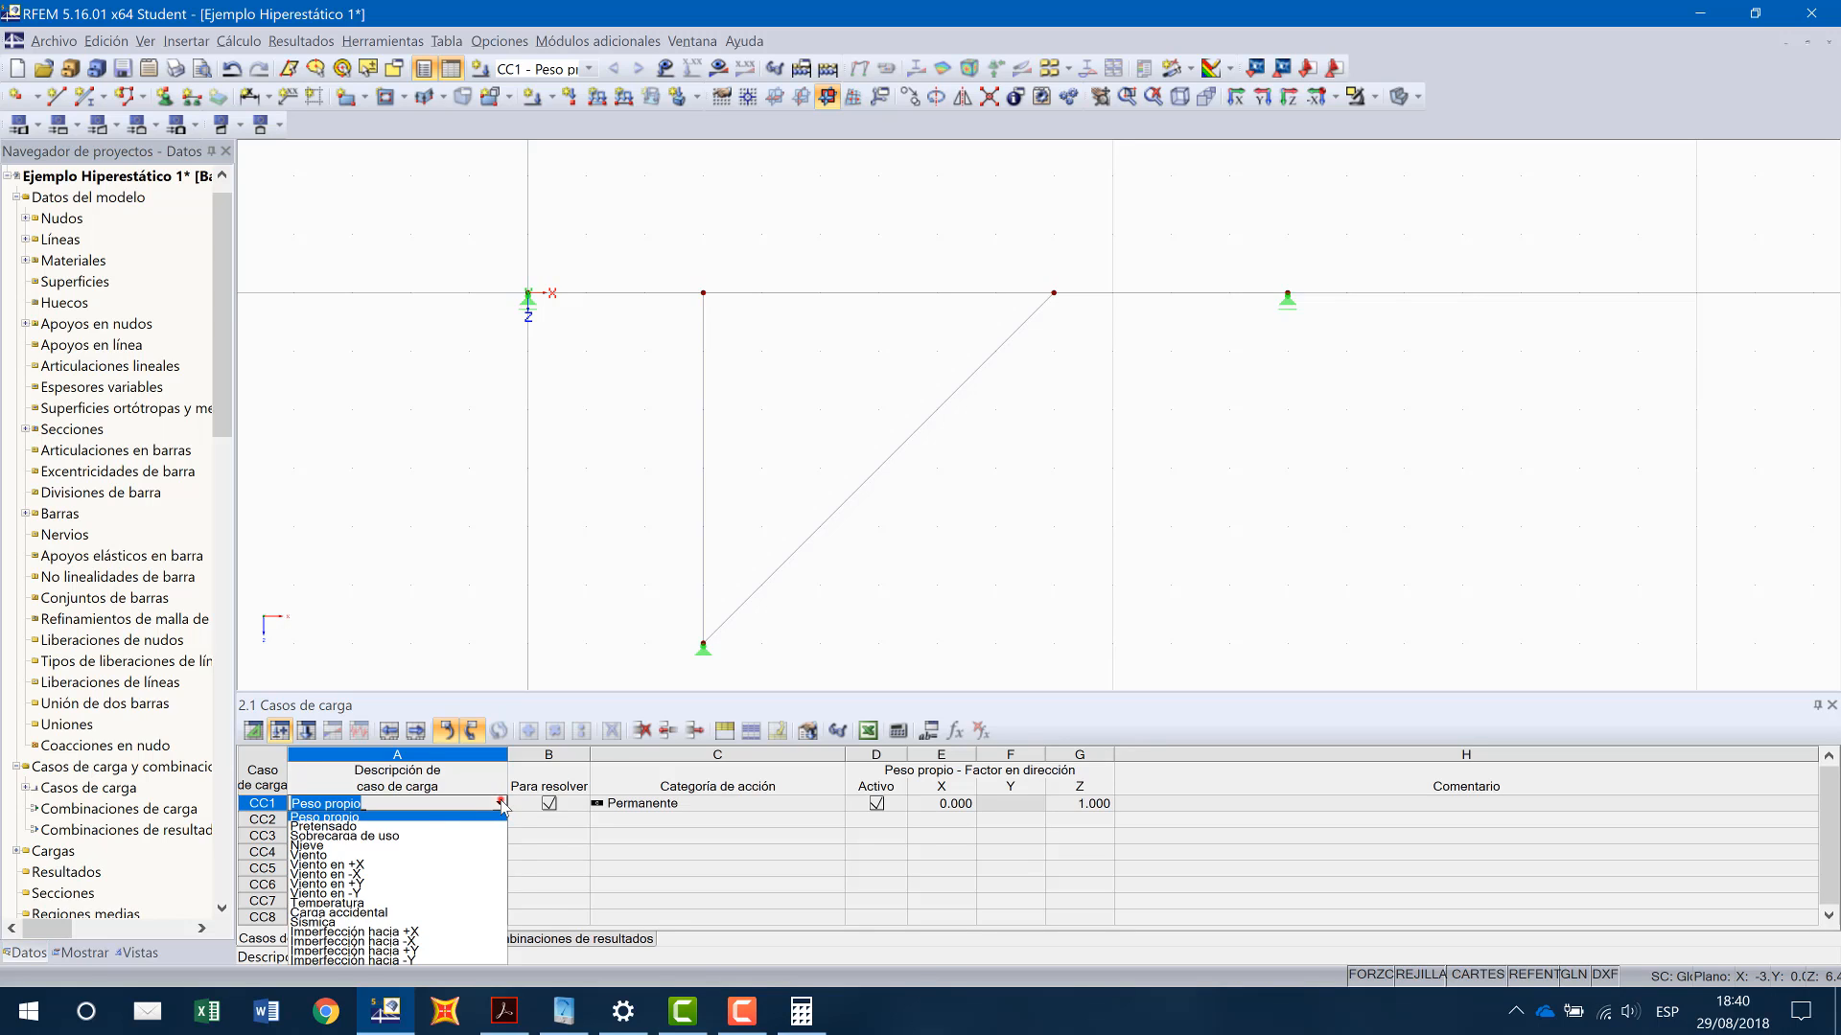
click(499, 803)
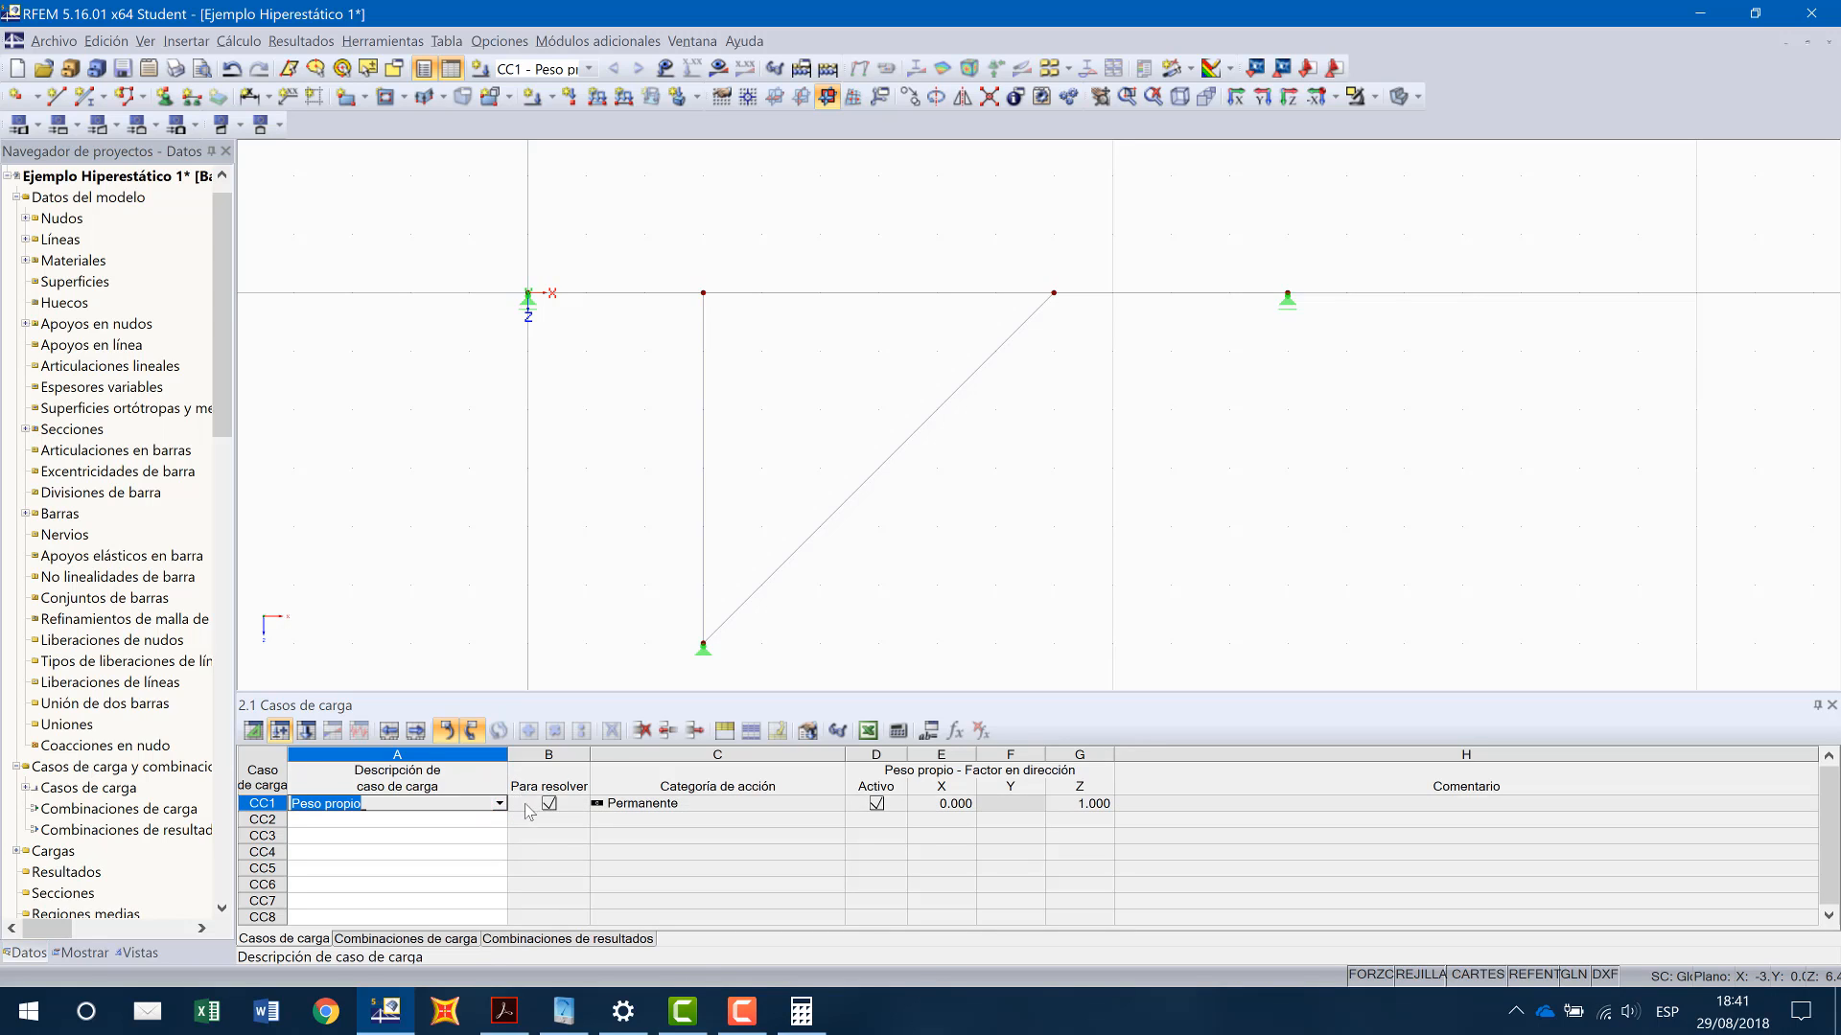
click(877, 805)
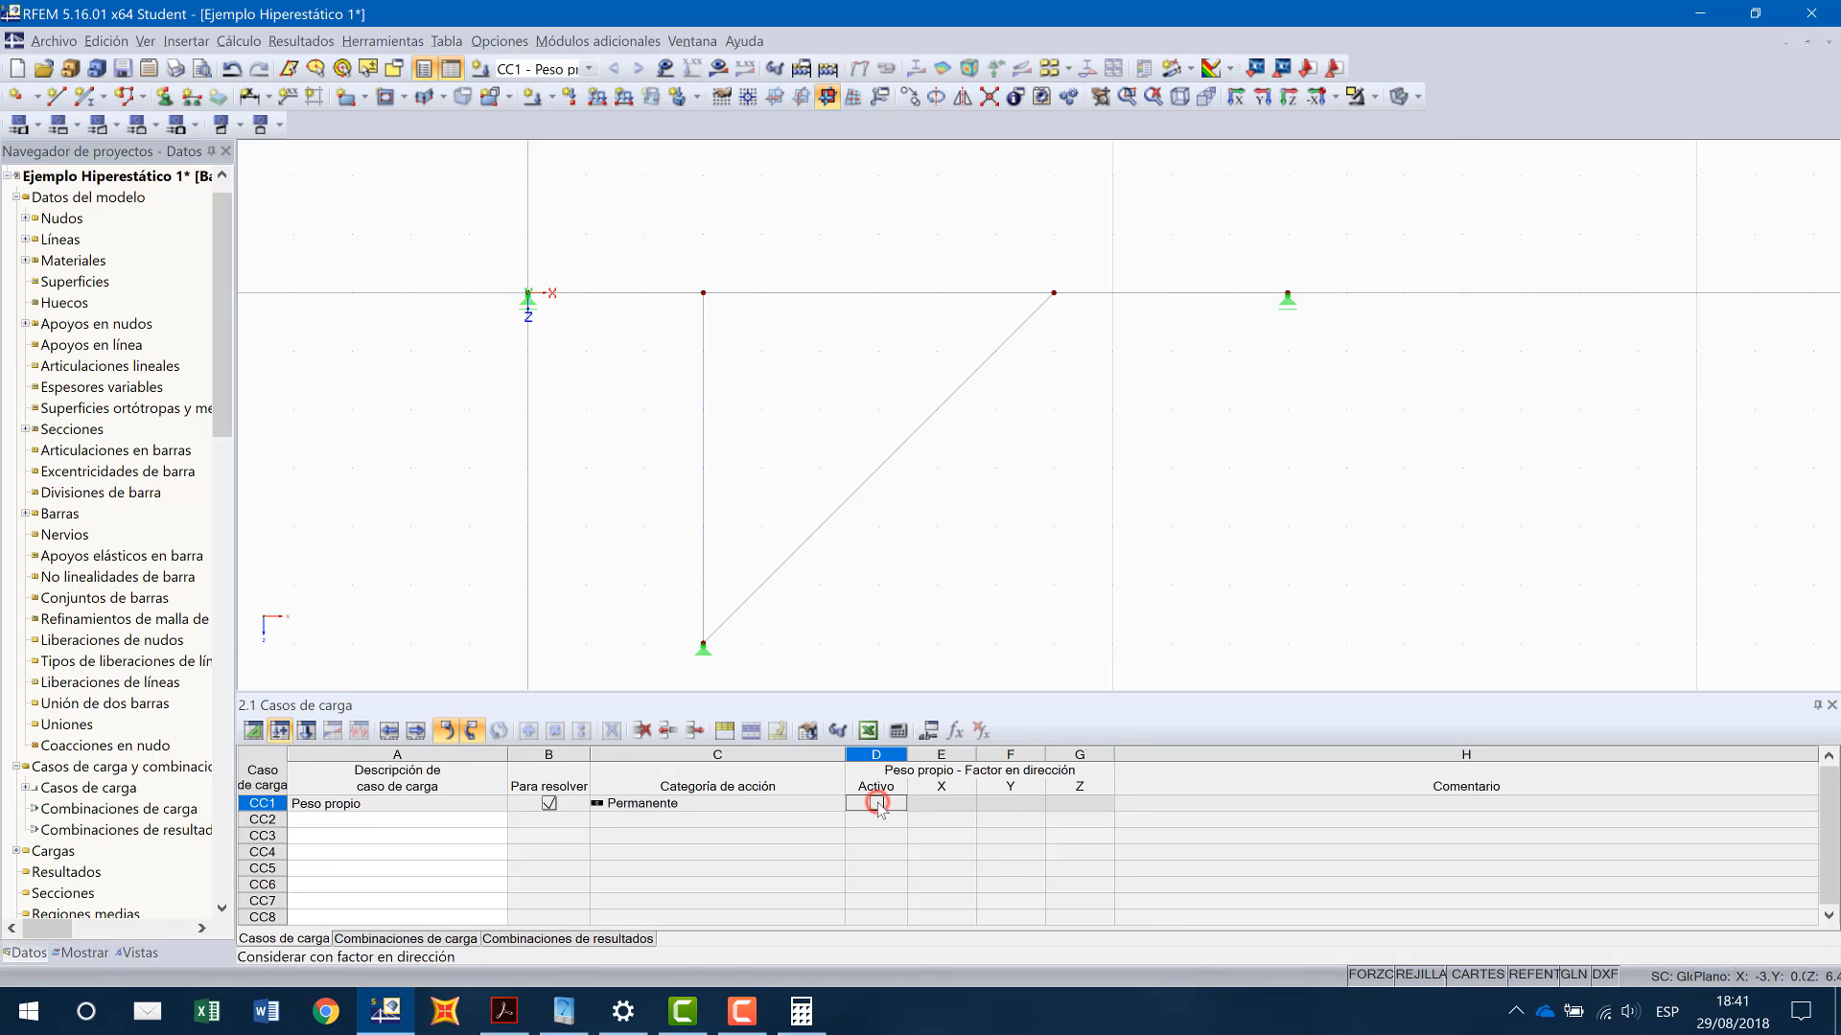
click(877, 805)
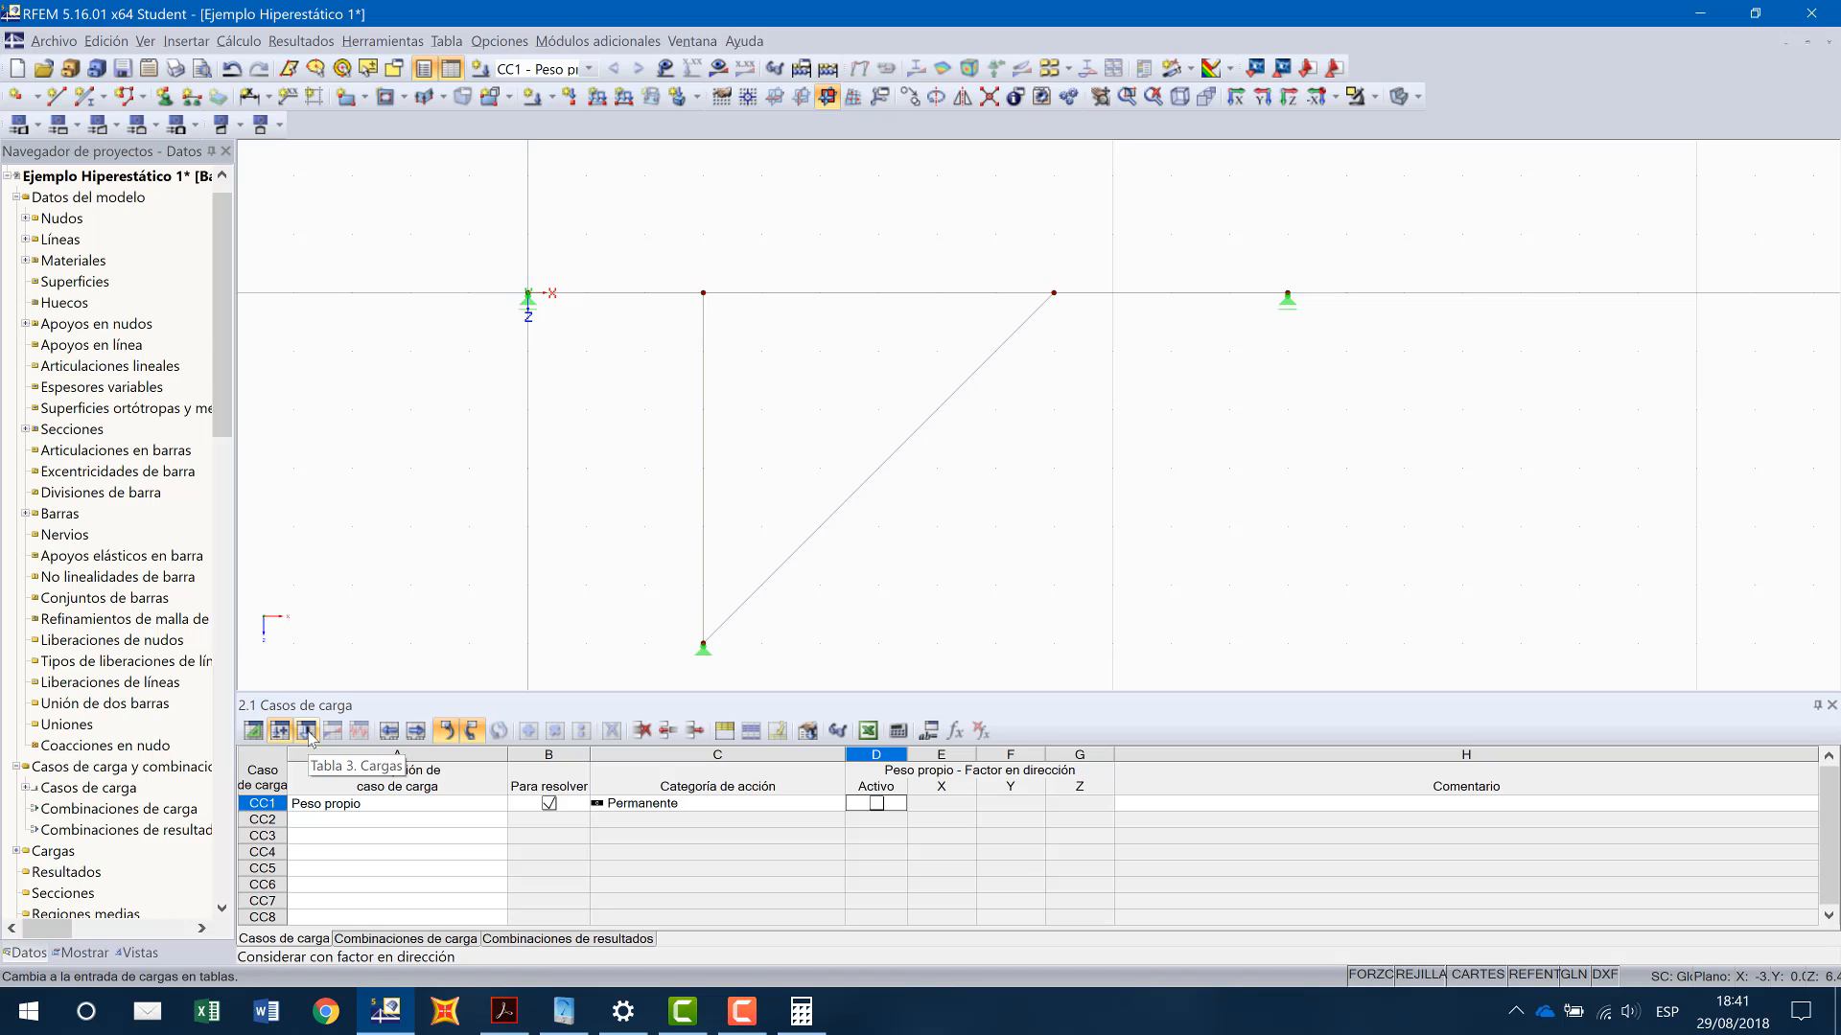
Step: Look through the load combinations and result combinations tables, then return to the load cases
click(373, 941)
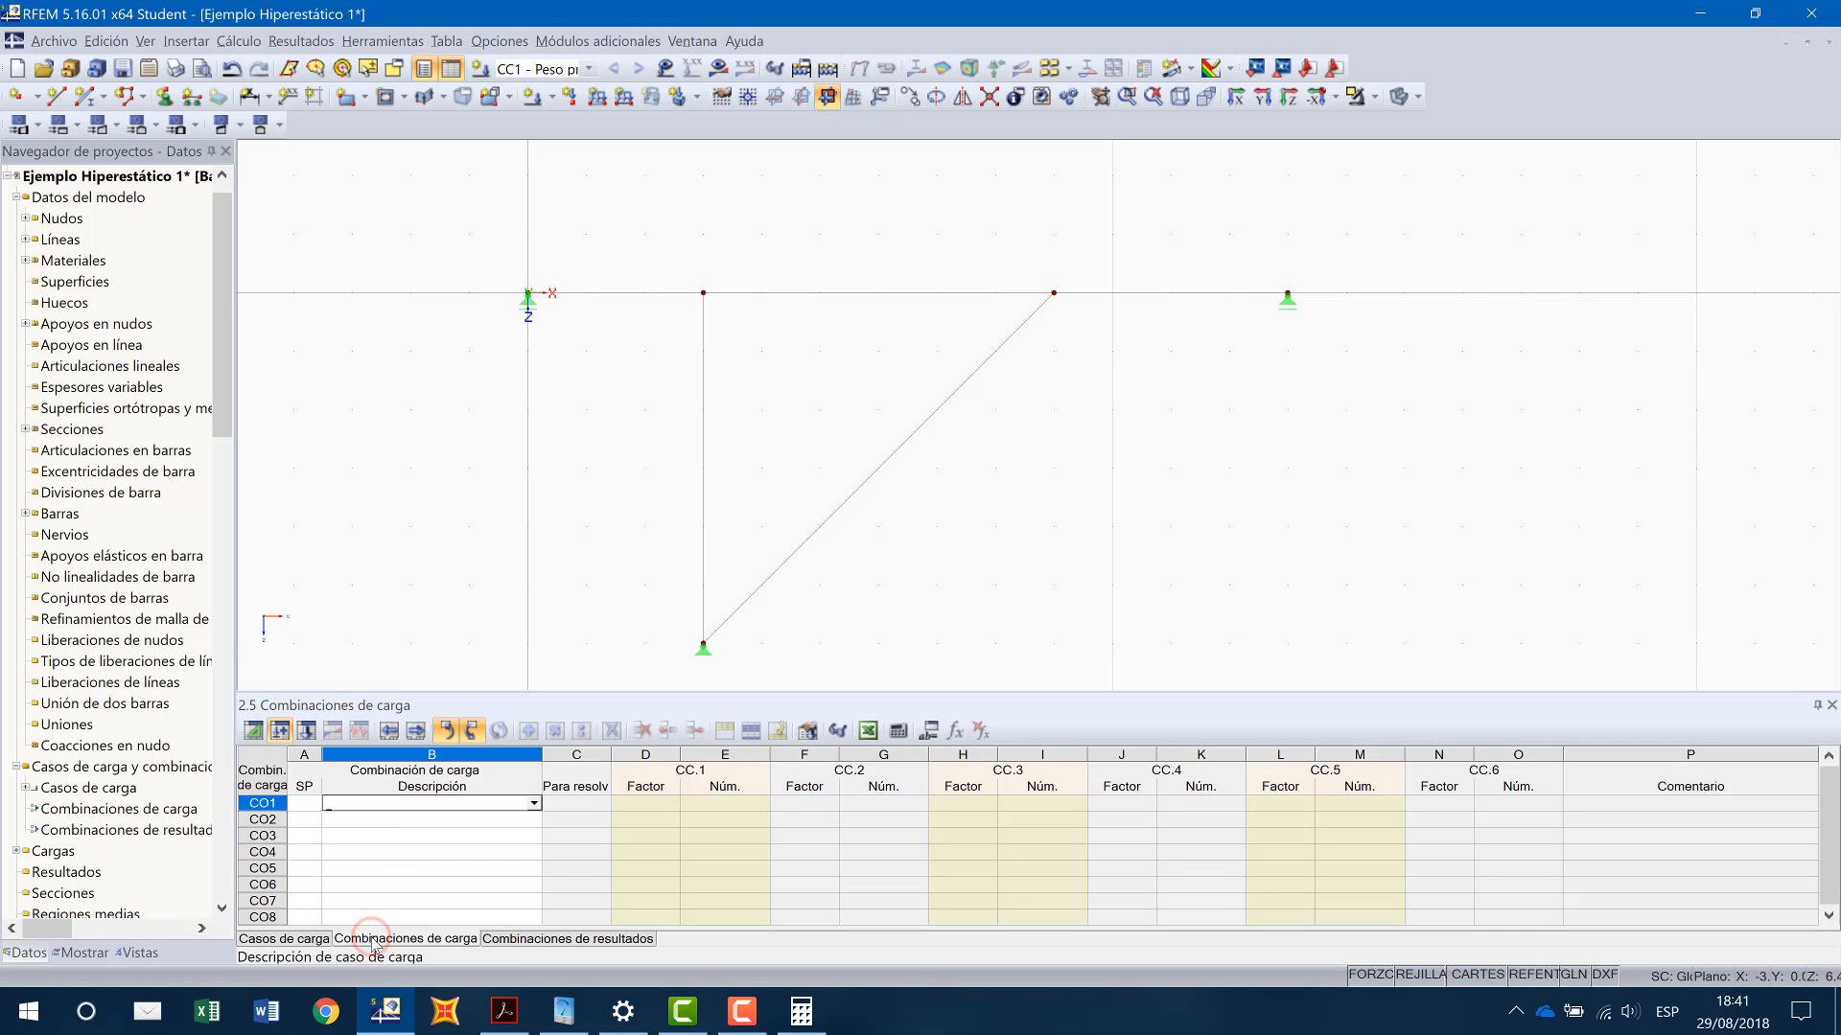
click(519, 941)
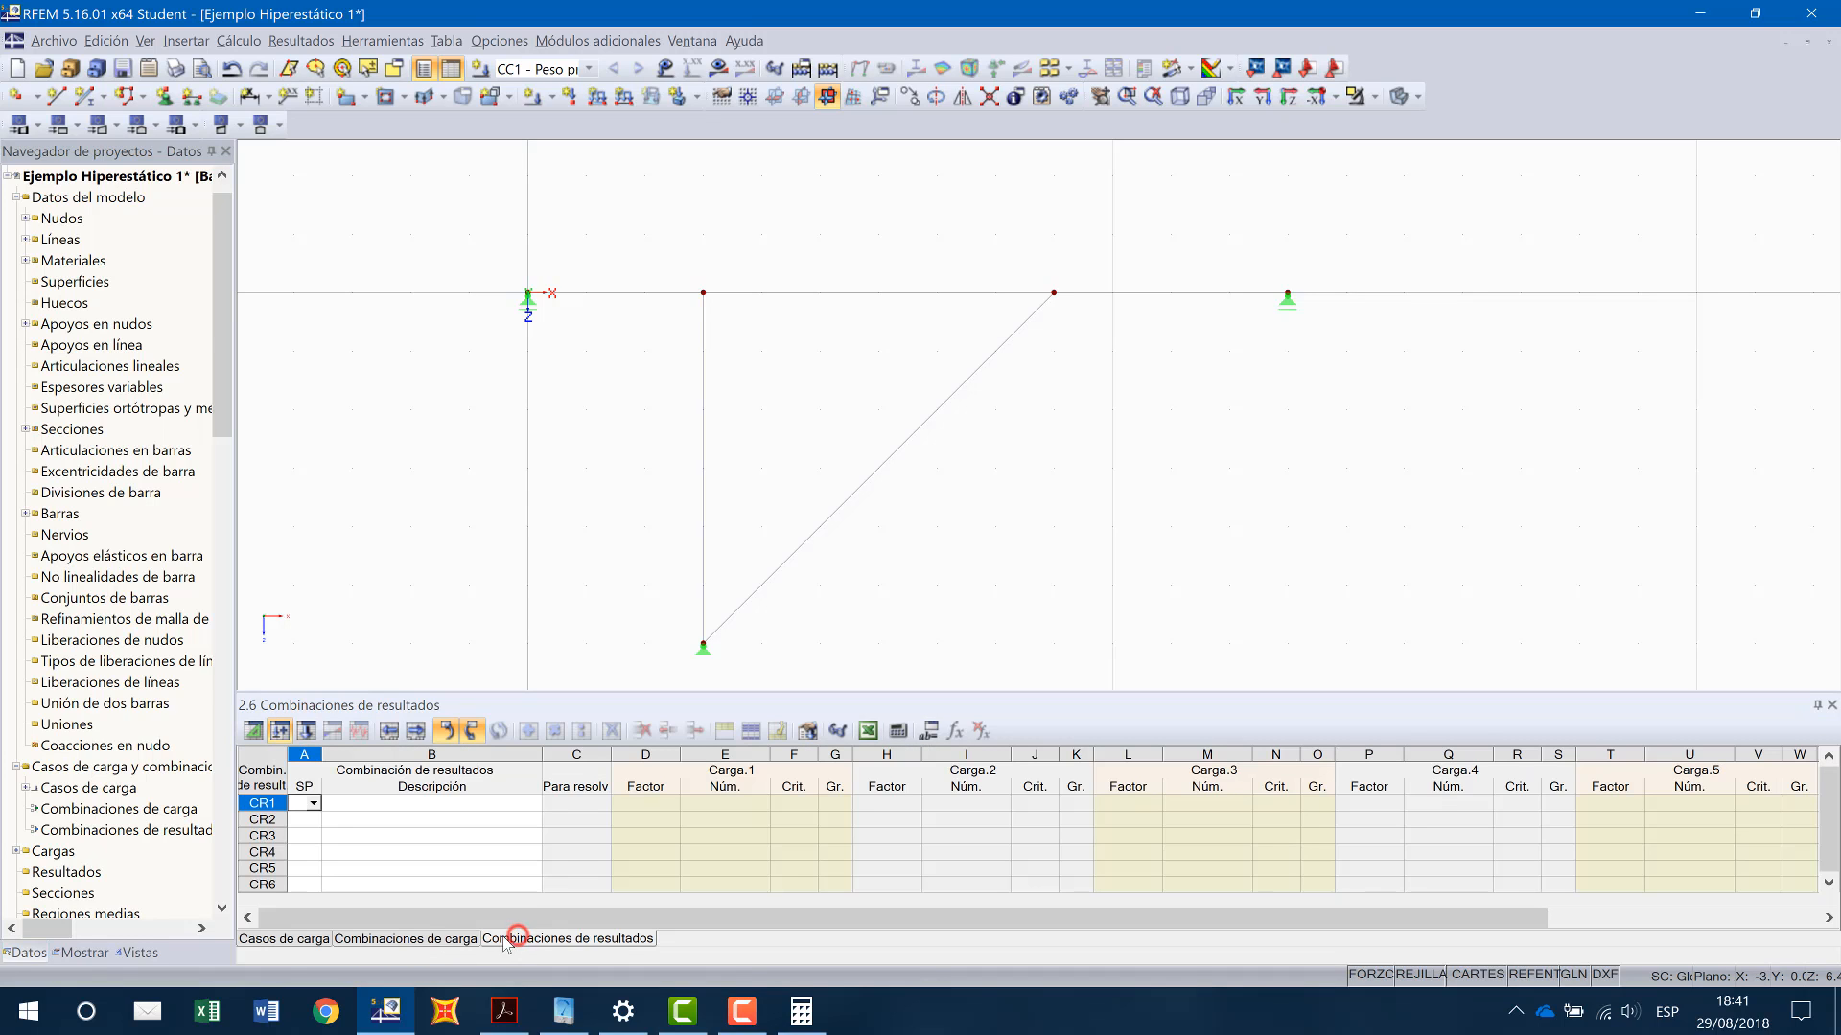
click(440, 941)
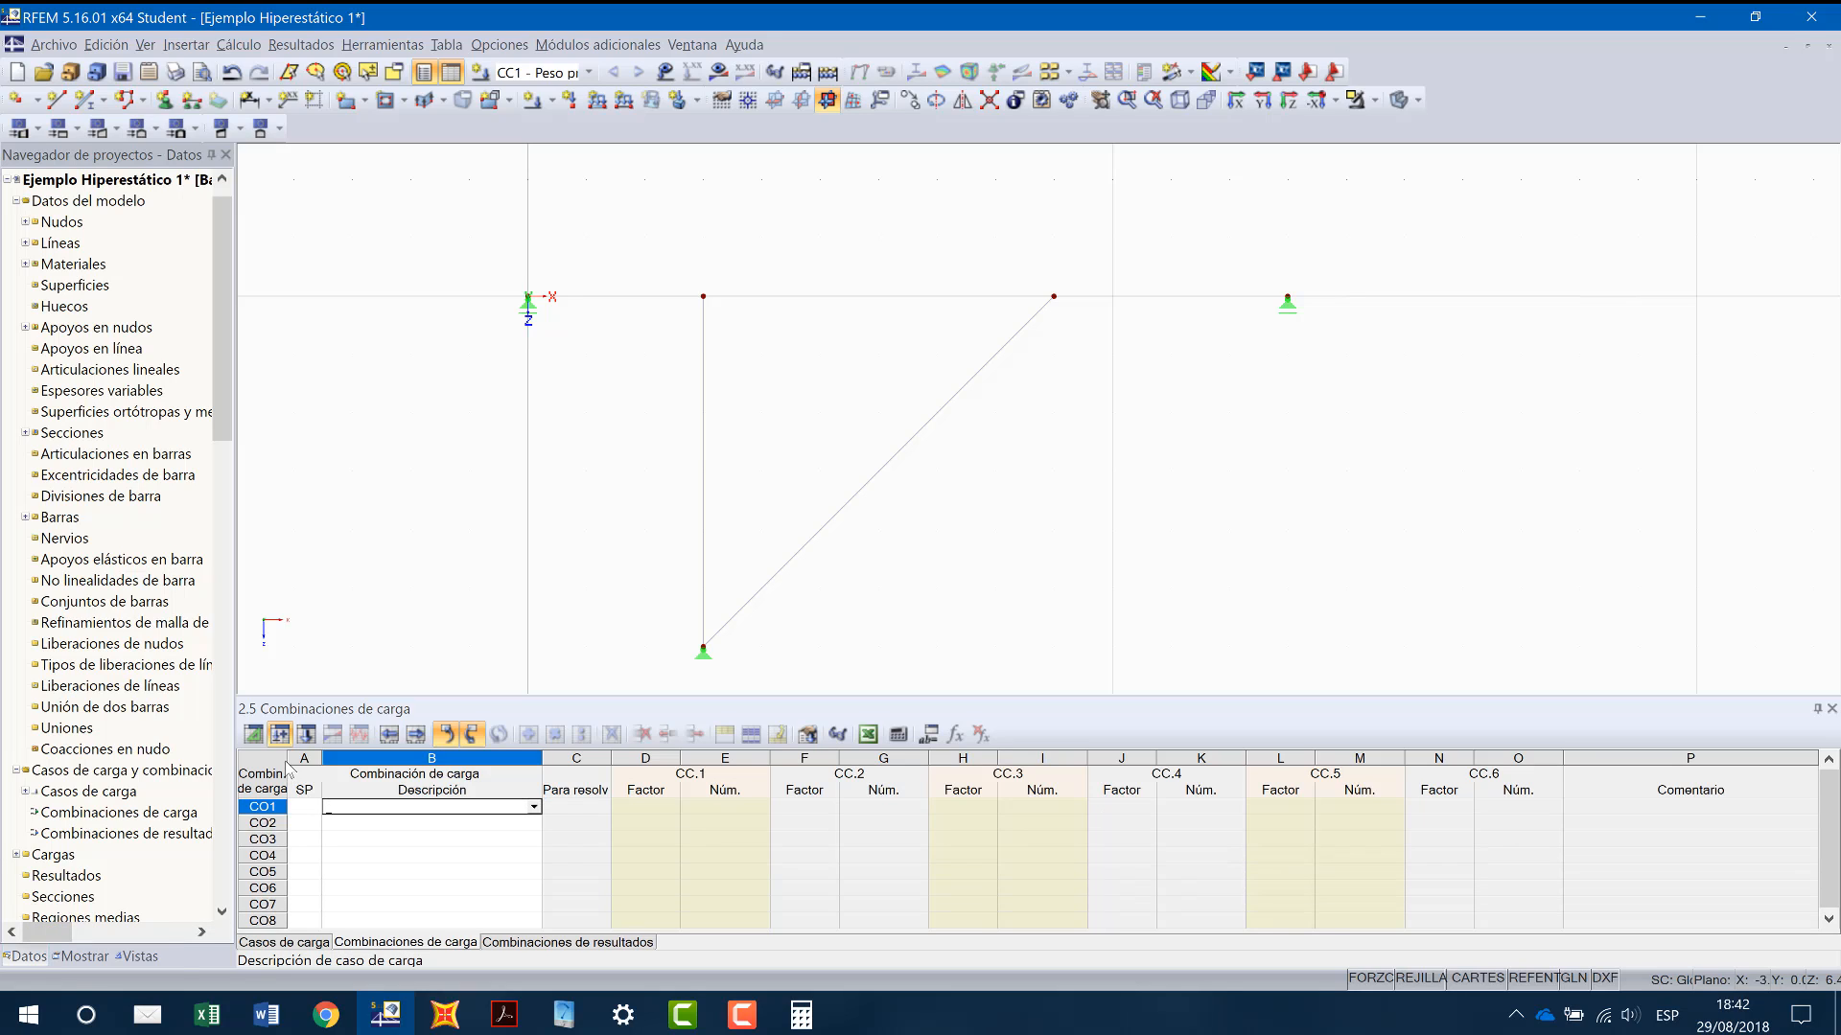
click(294, 942)
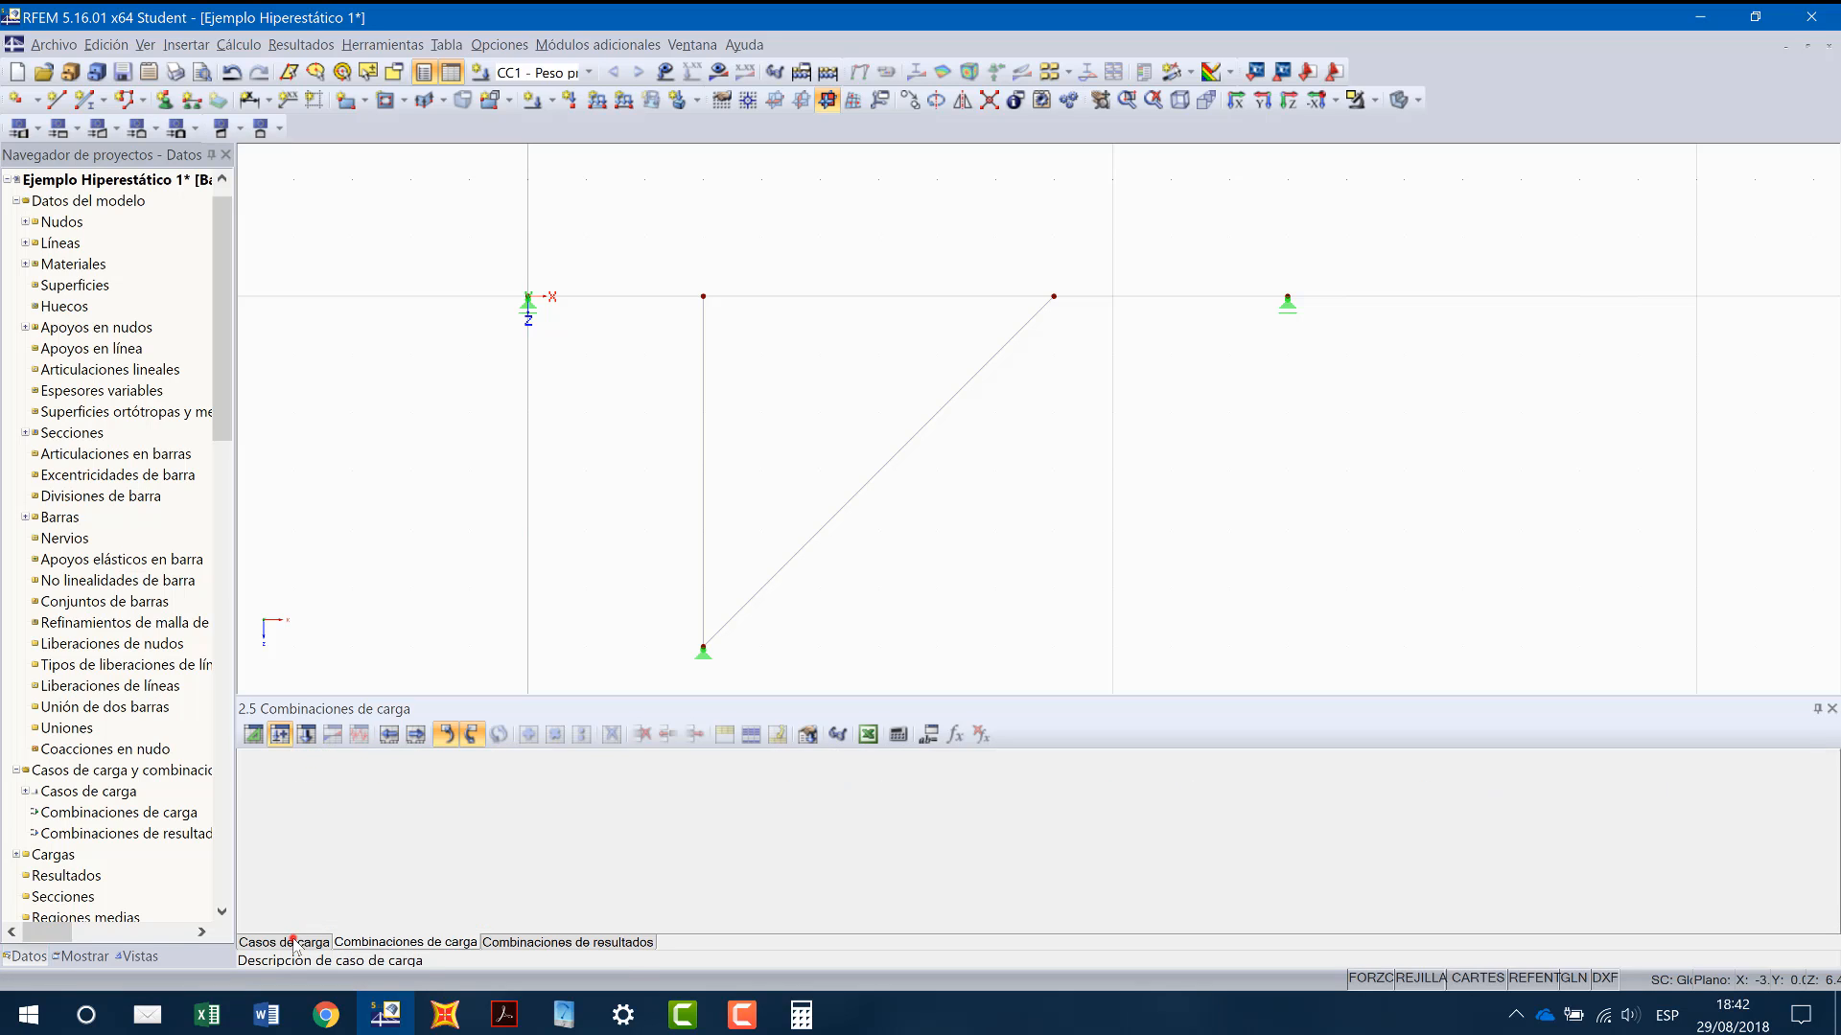
Step: Check the load positions in the reference PDF and start a nodal load on node 4, the support at the beam's right end
click(306, 734)
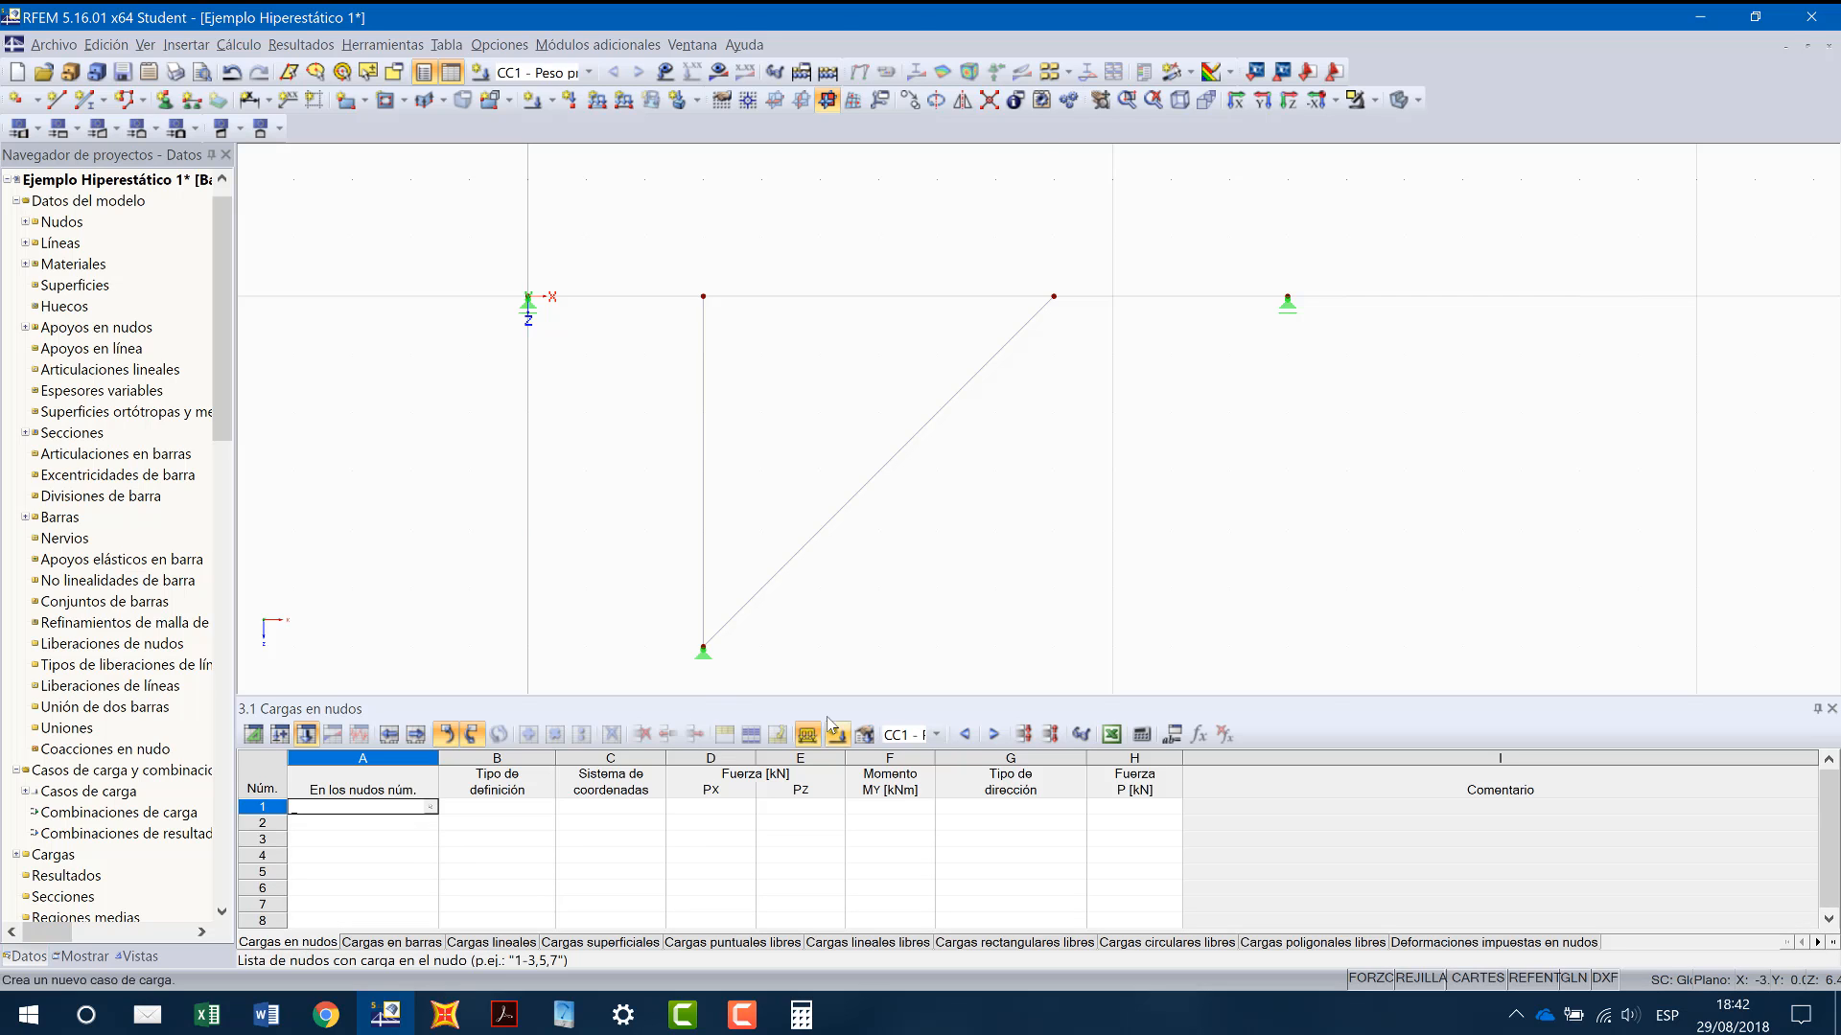
key(alt+Tab)
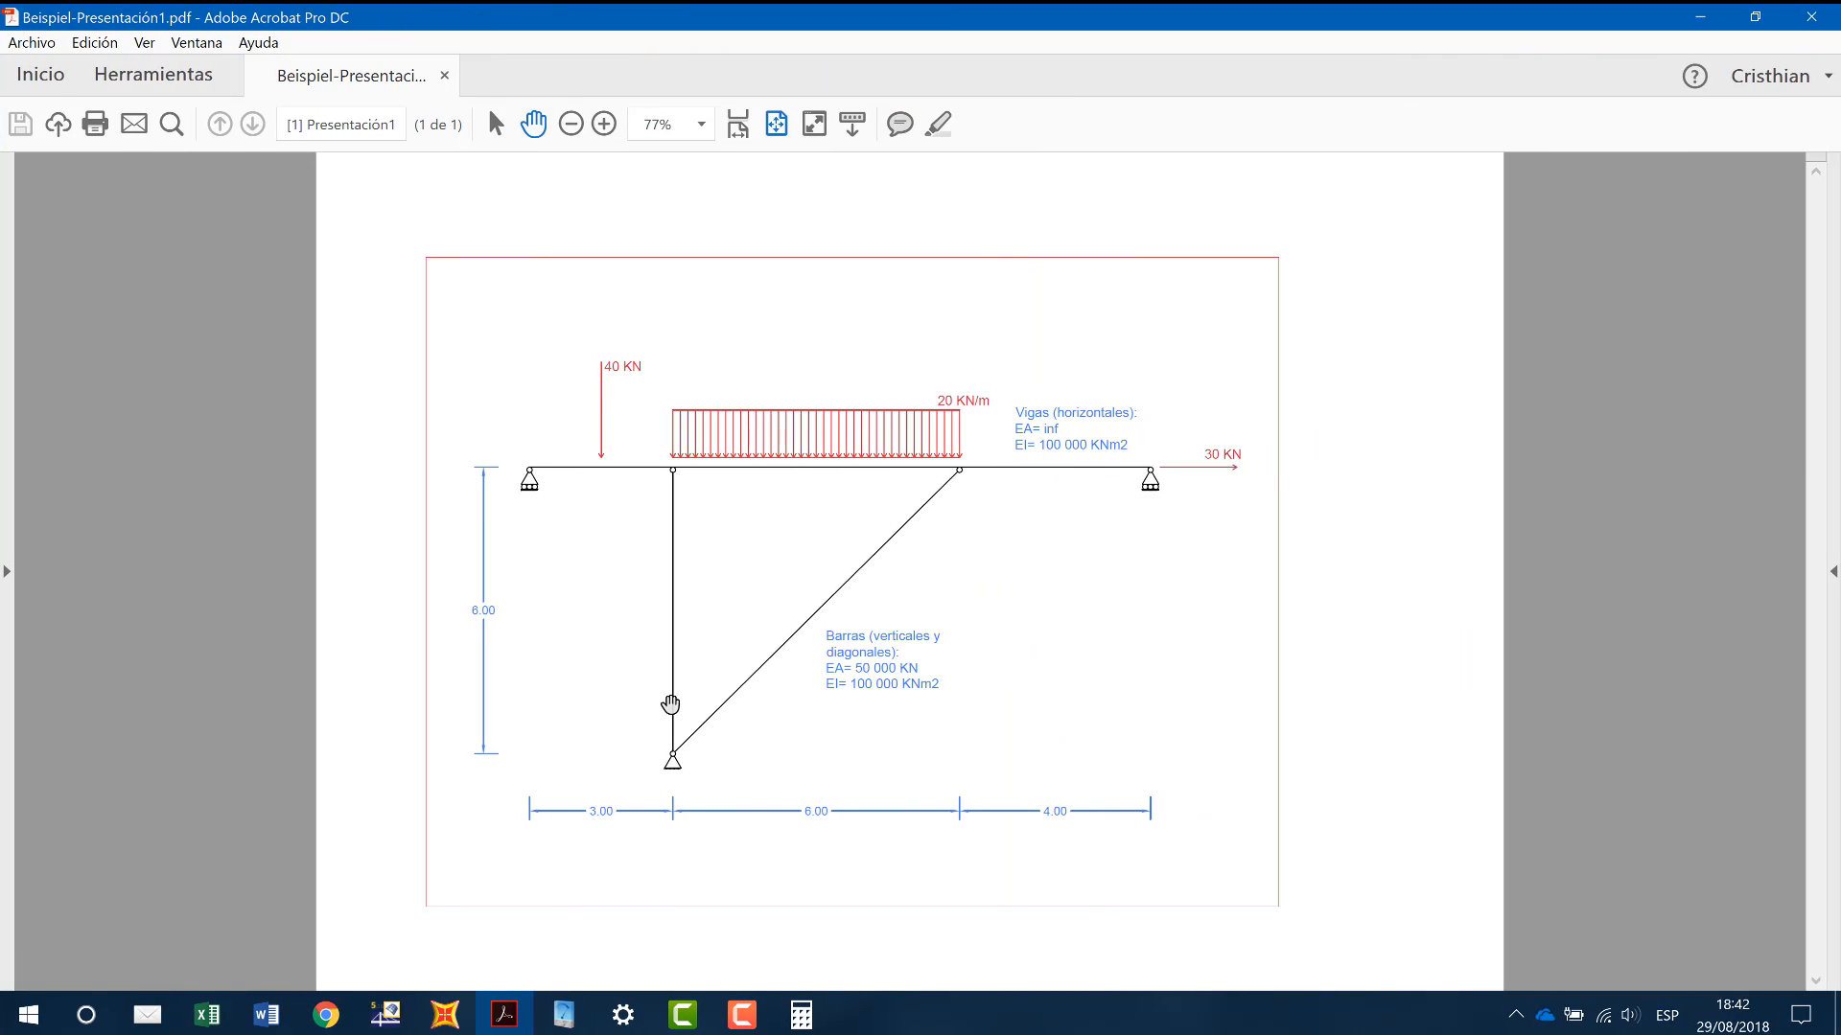
key(alt+Tab)
click(261, 808)
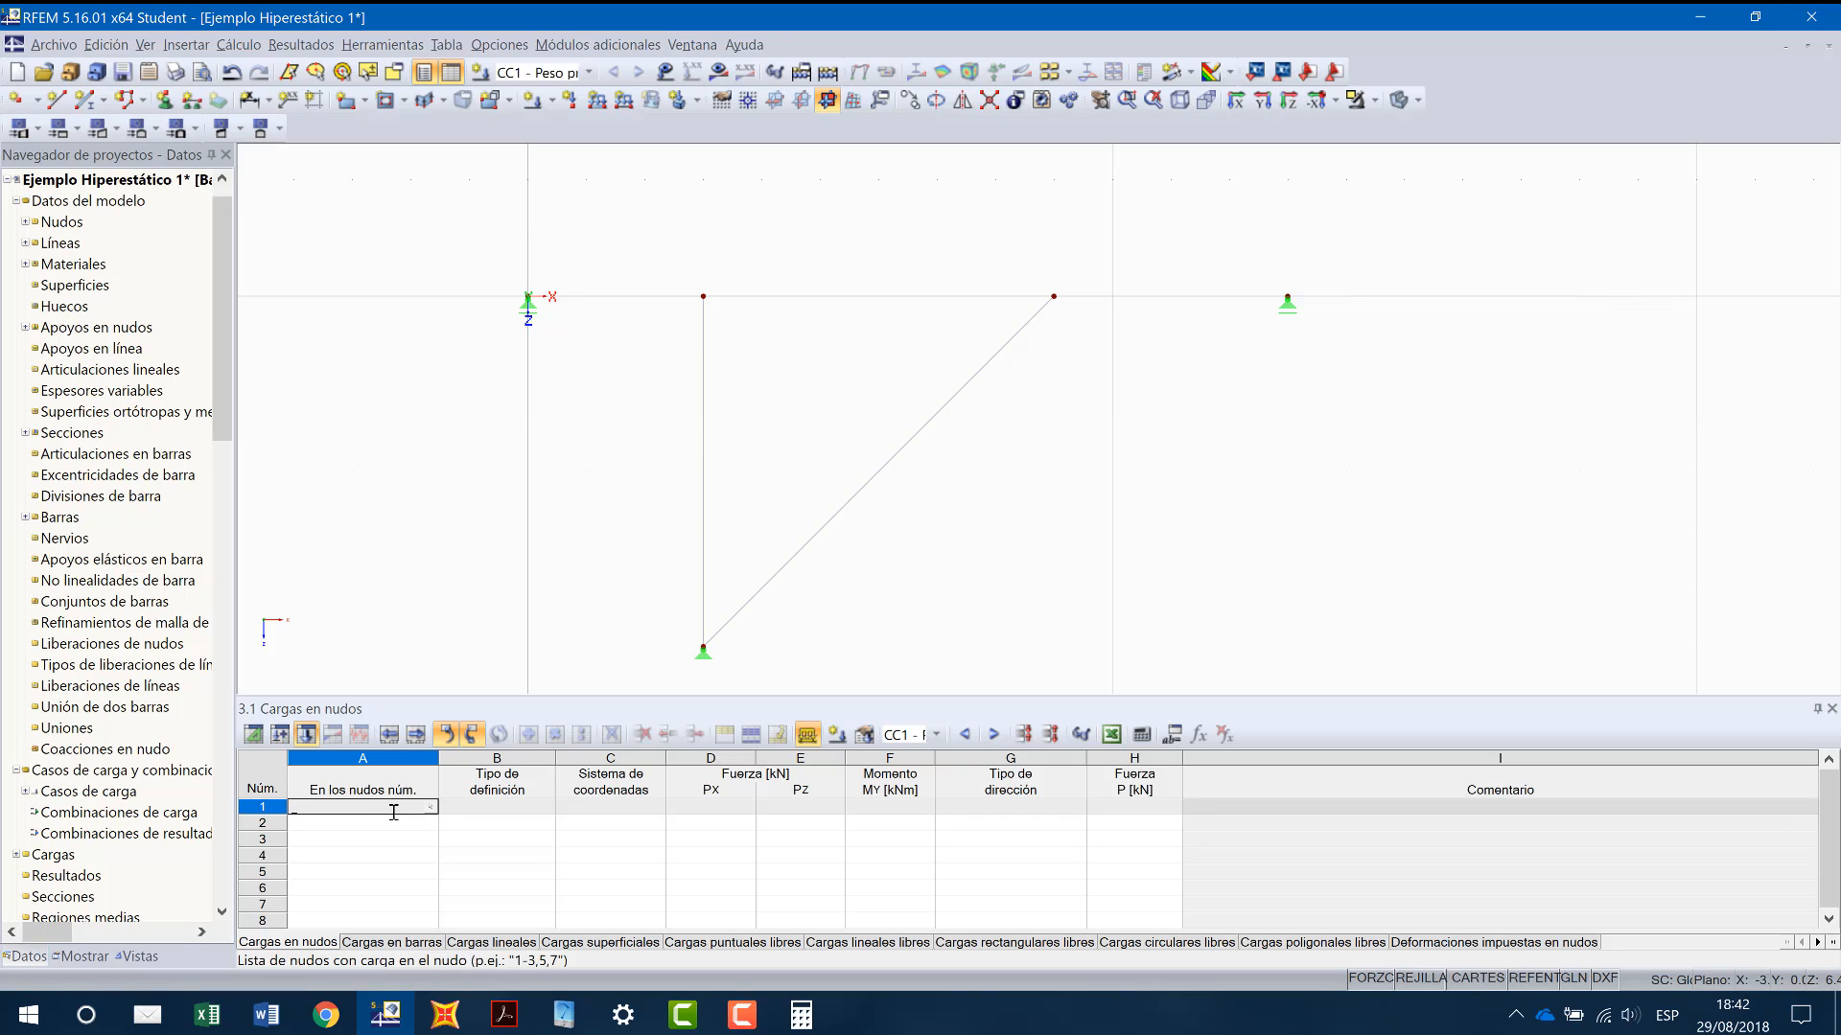
click(430, 808)
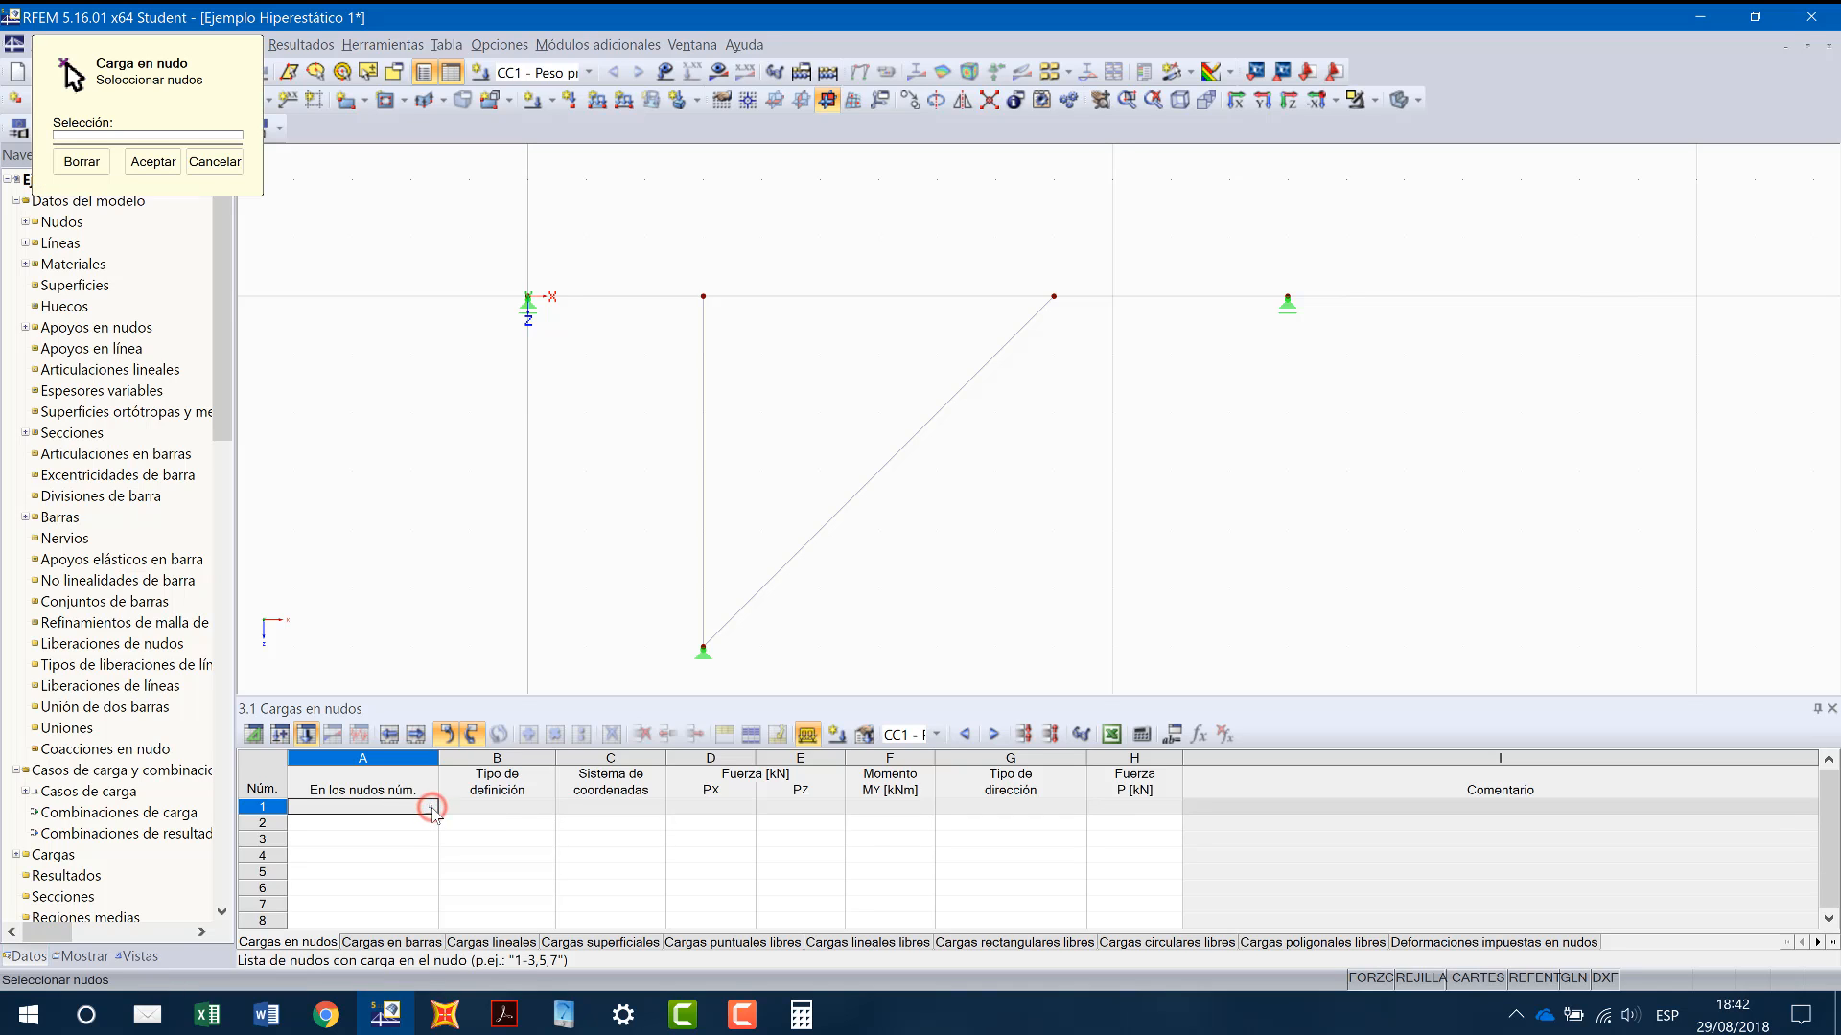
click(1286, 298)
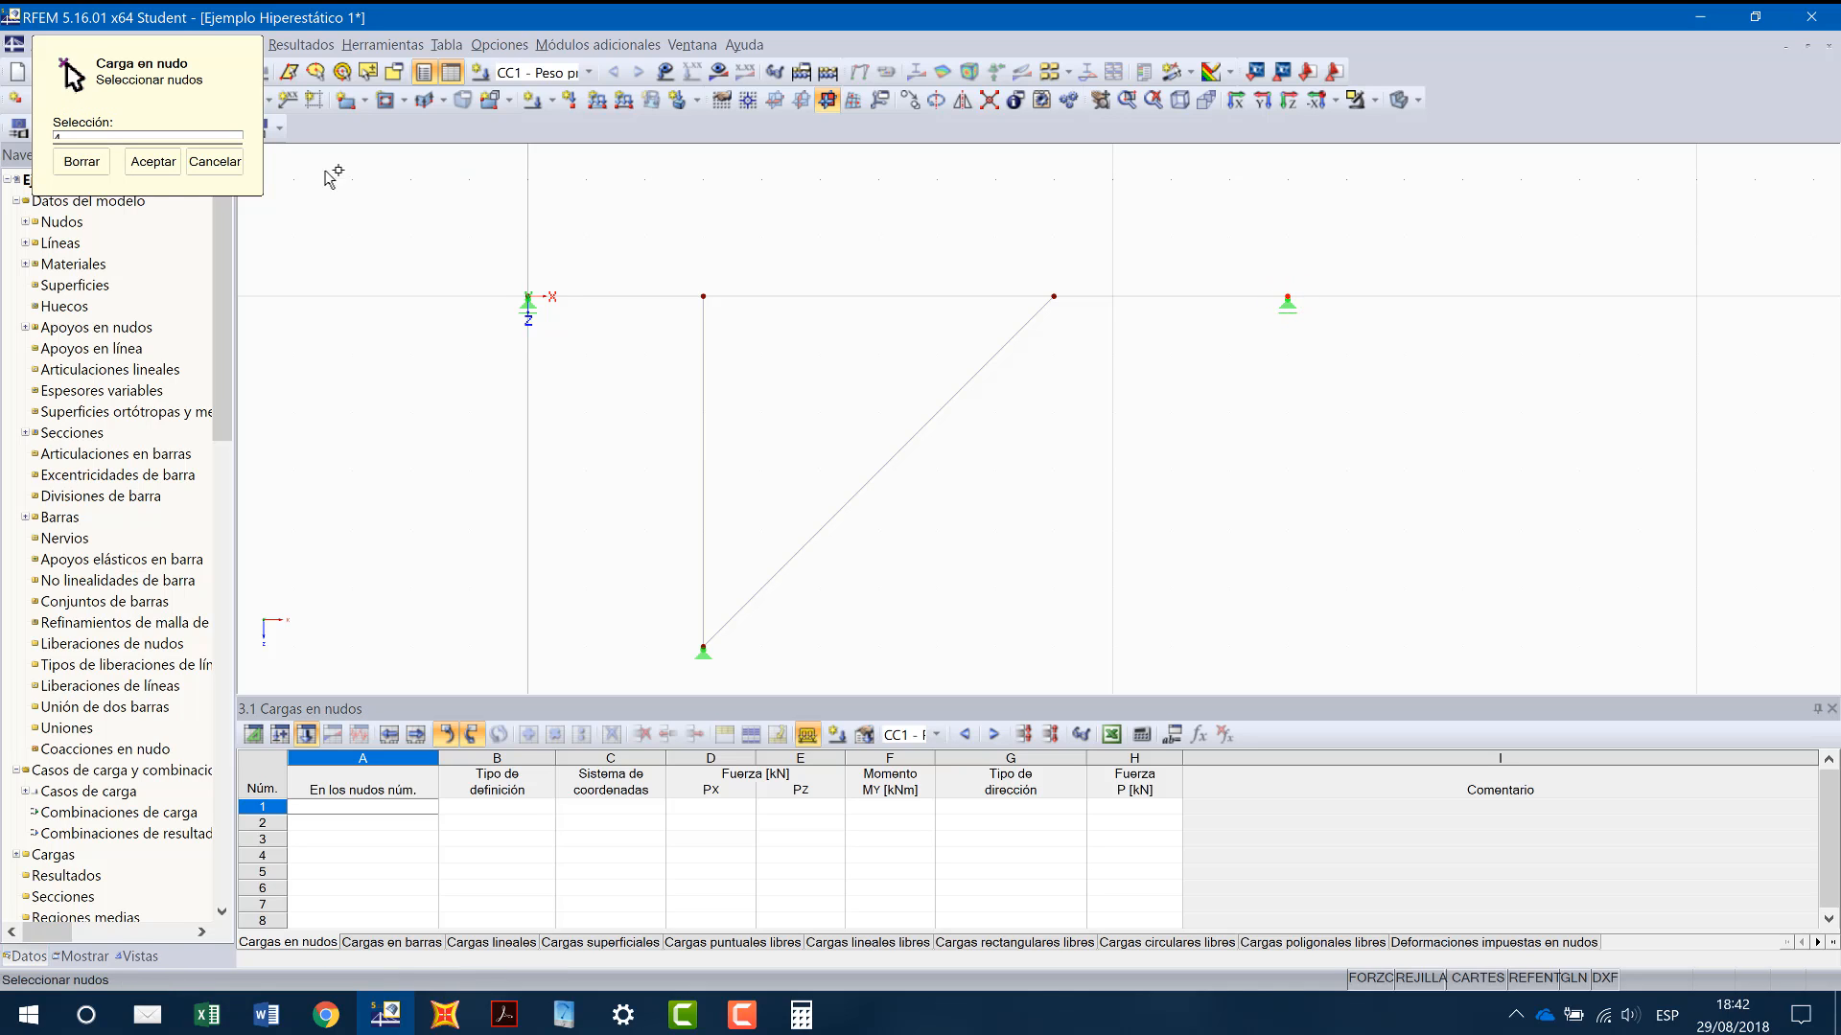
click(163, 162)
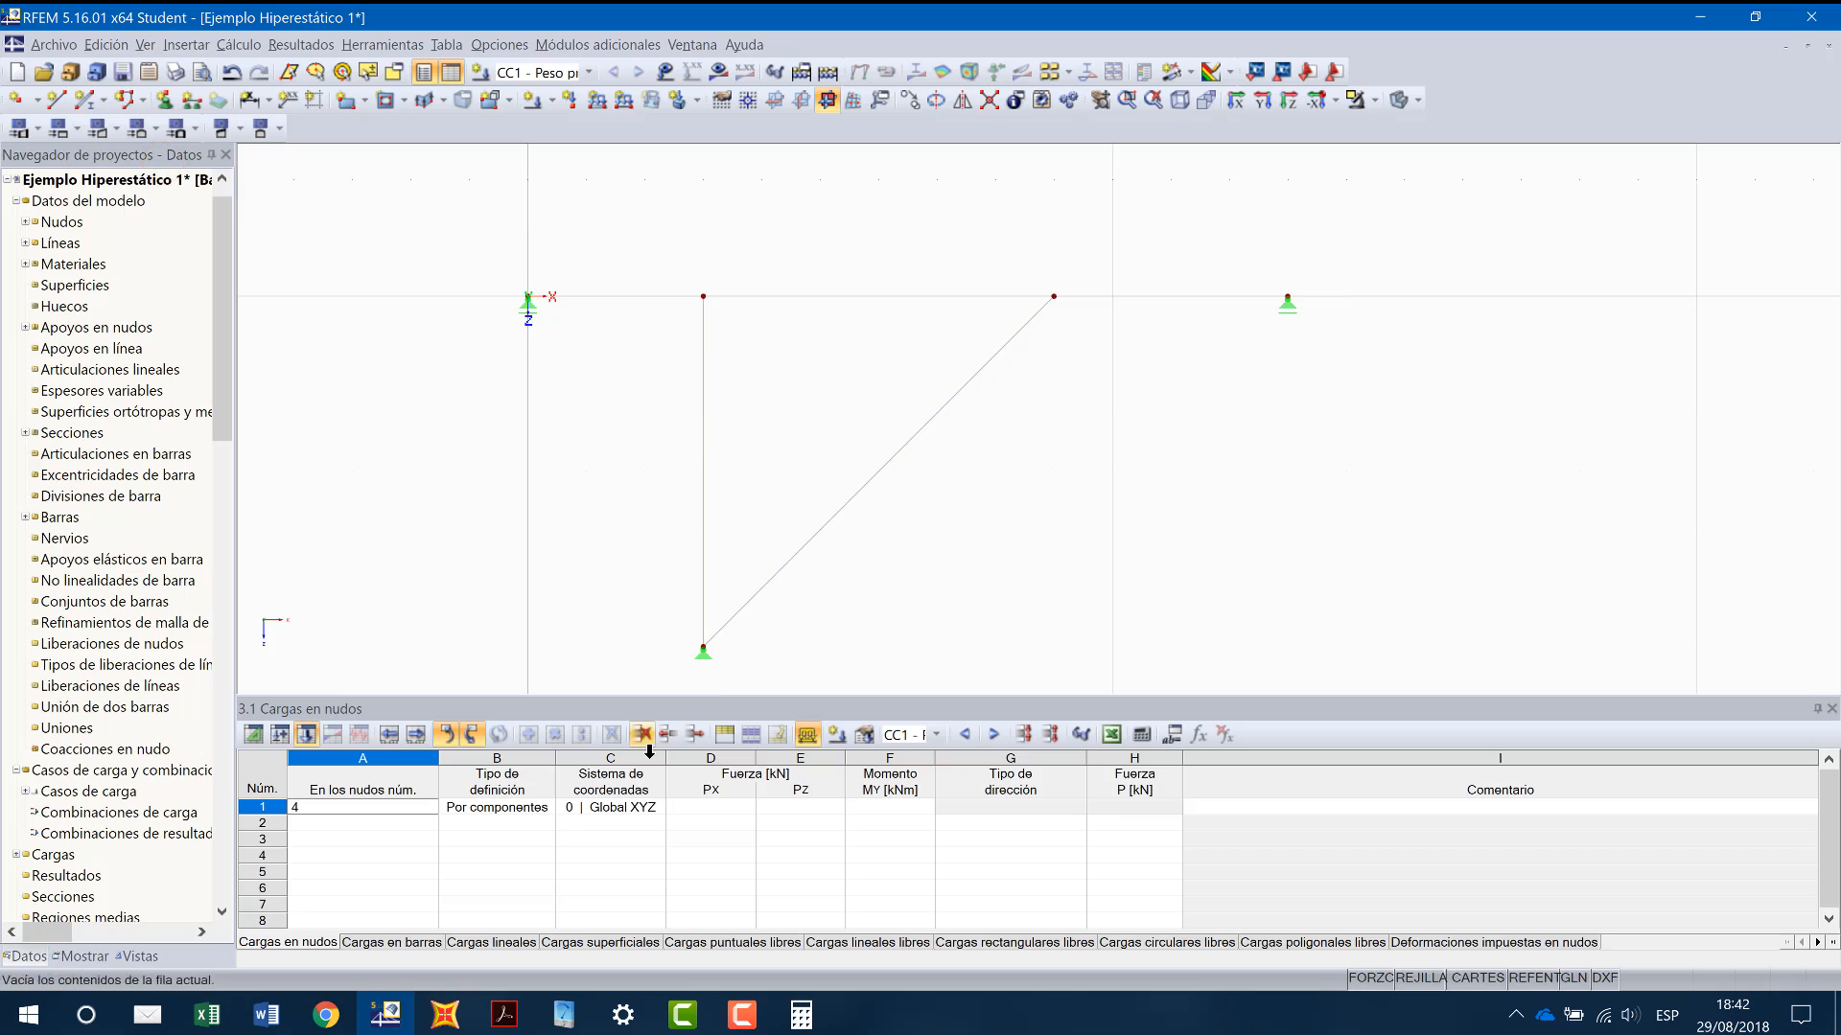
Step: Define the load on node 4 by components with a horizontal force PX of 30 kN, and display the loads in the model
click(698, 810)
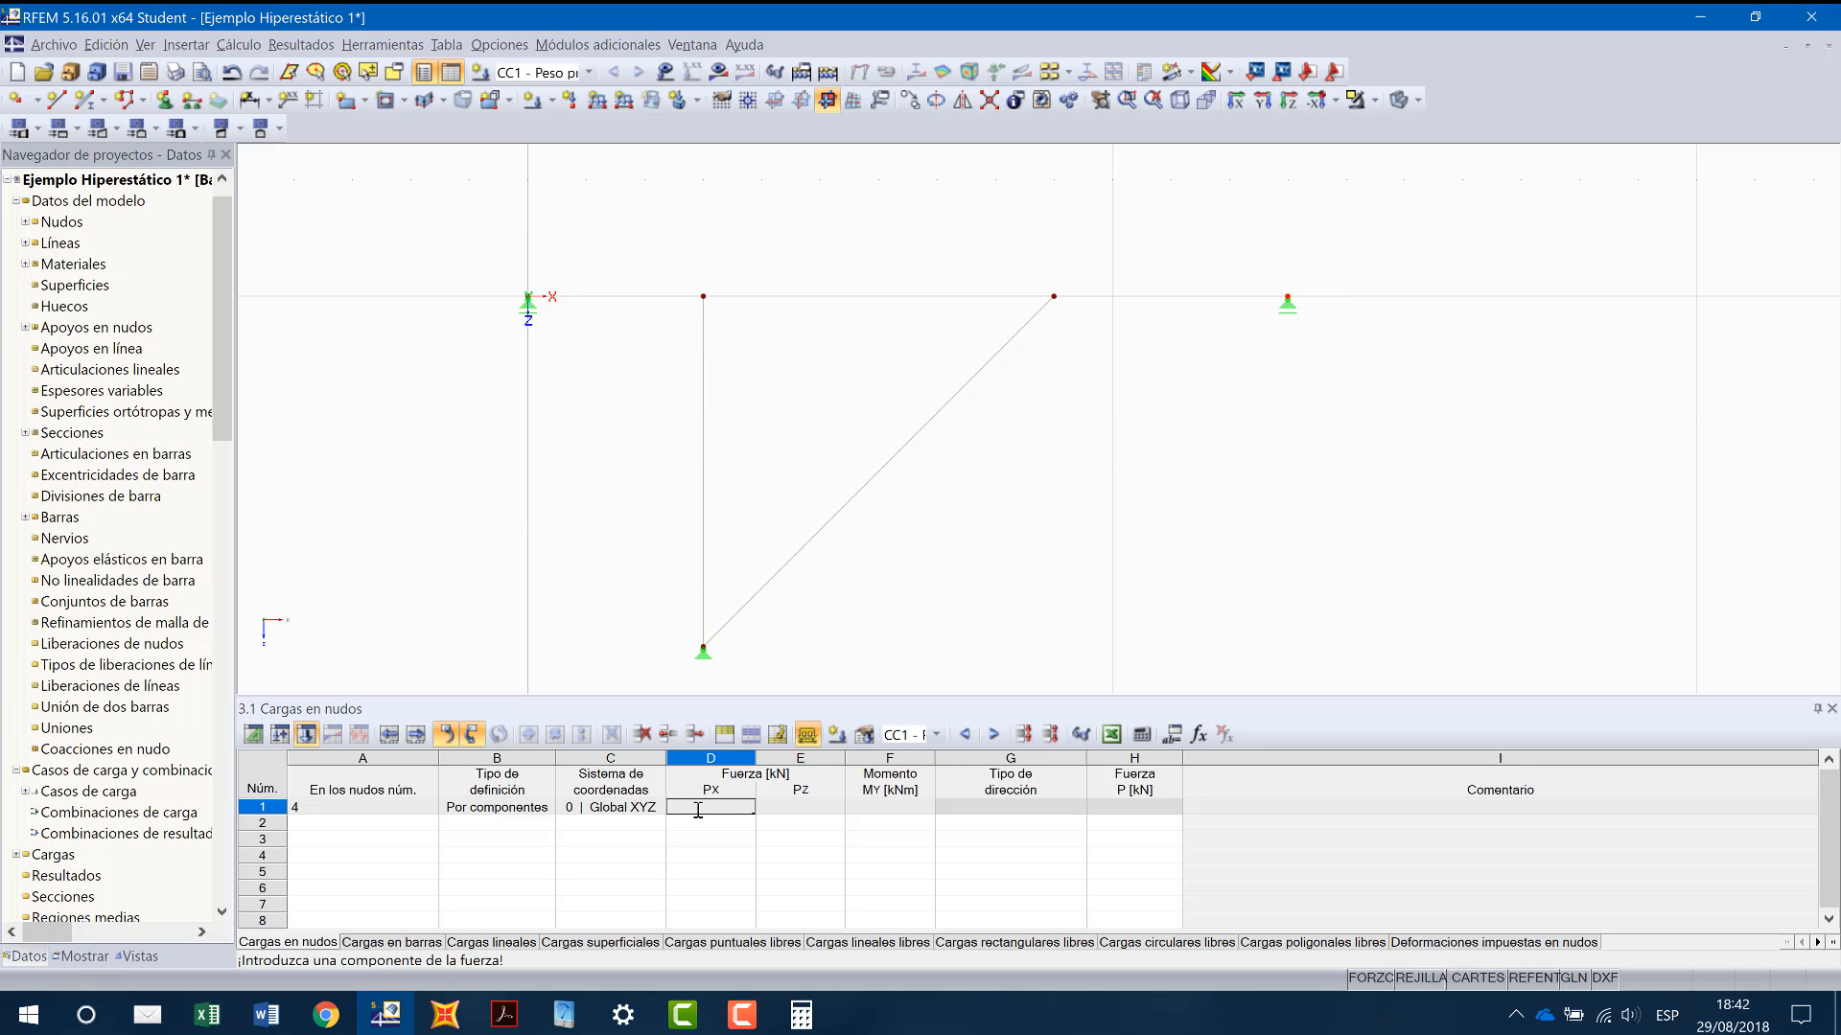
click(538, 810)
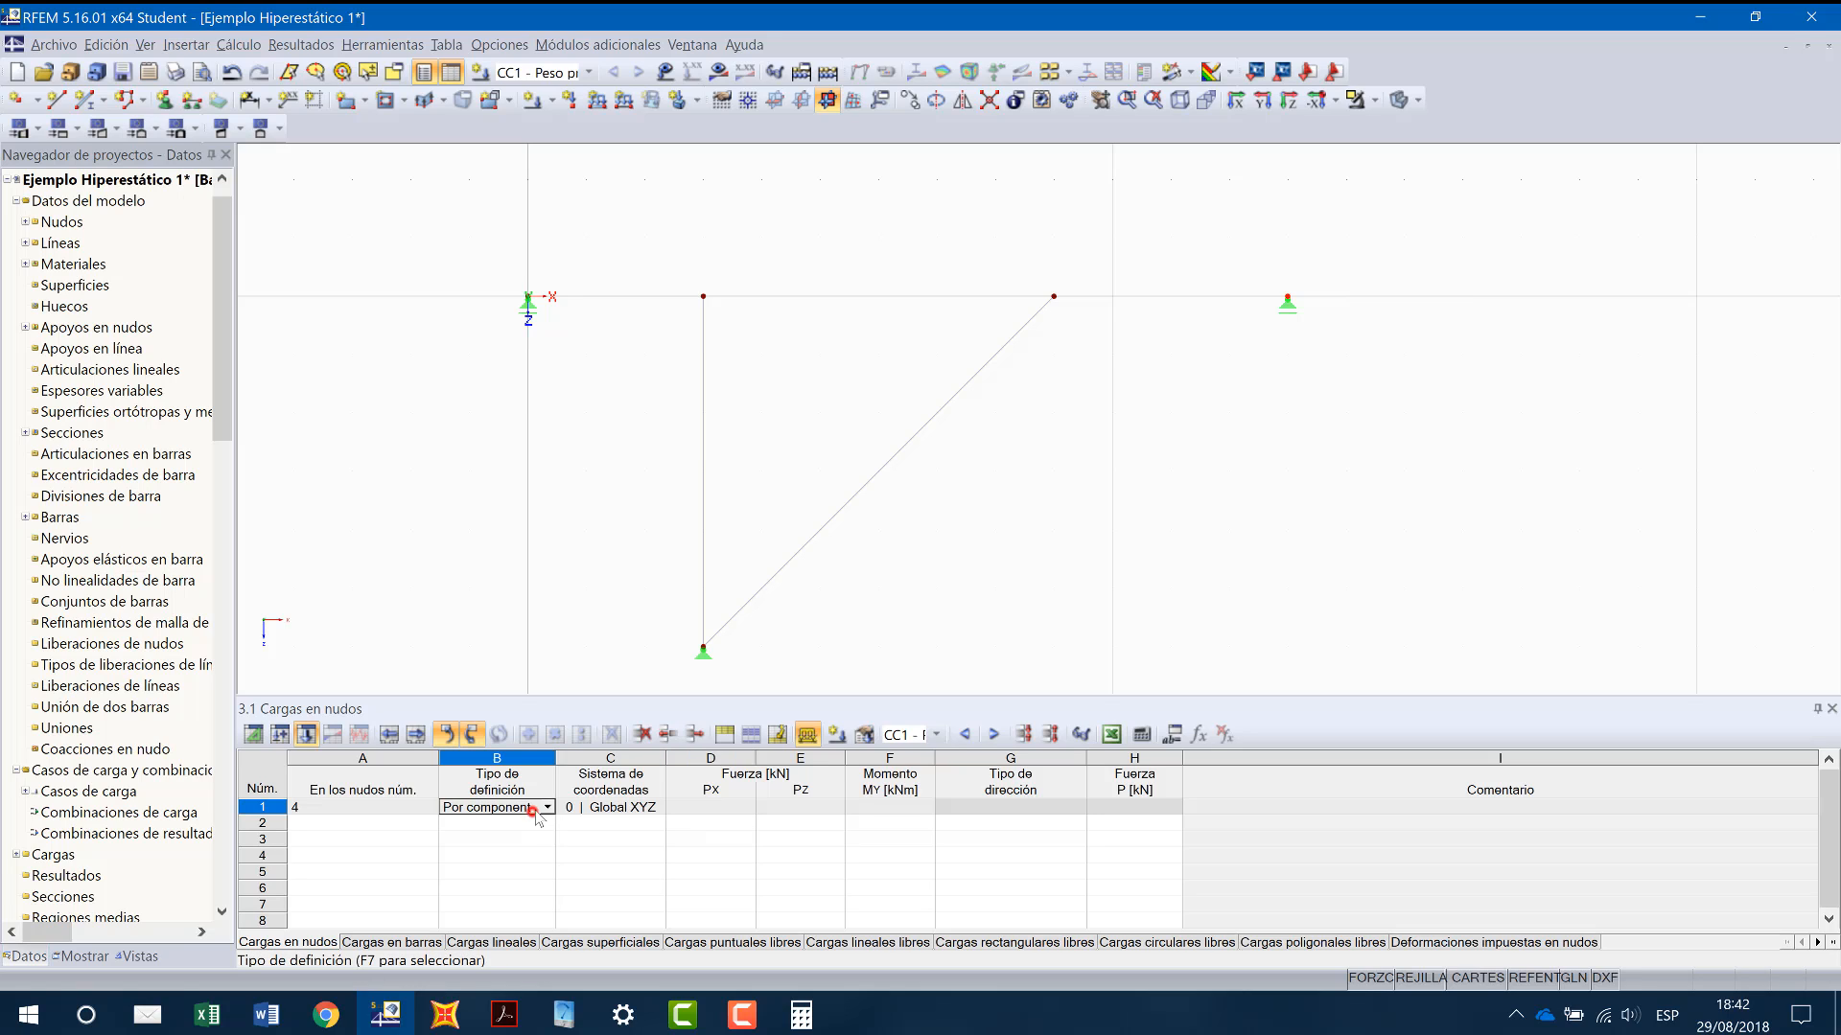
click(546, 807)
click(532, 820)
click(547, 807)
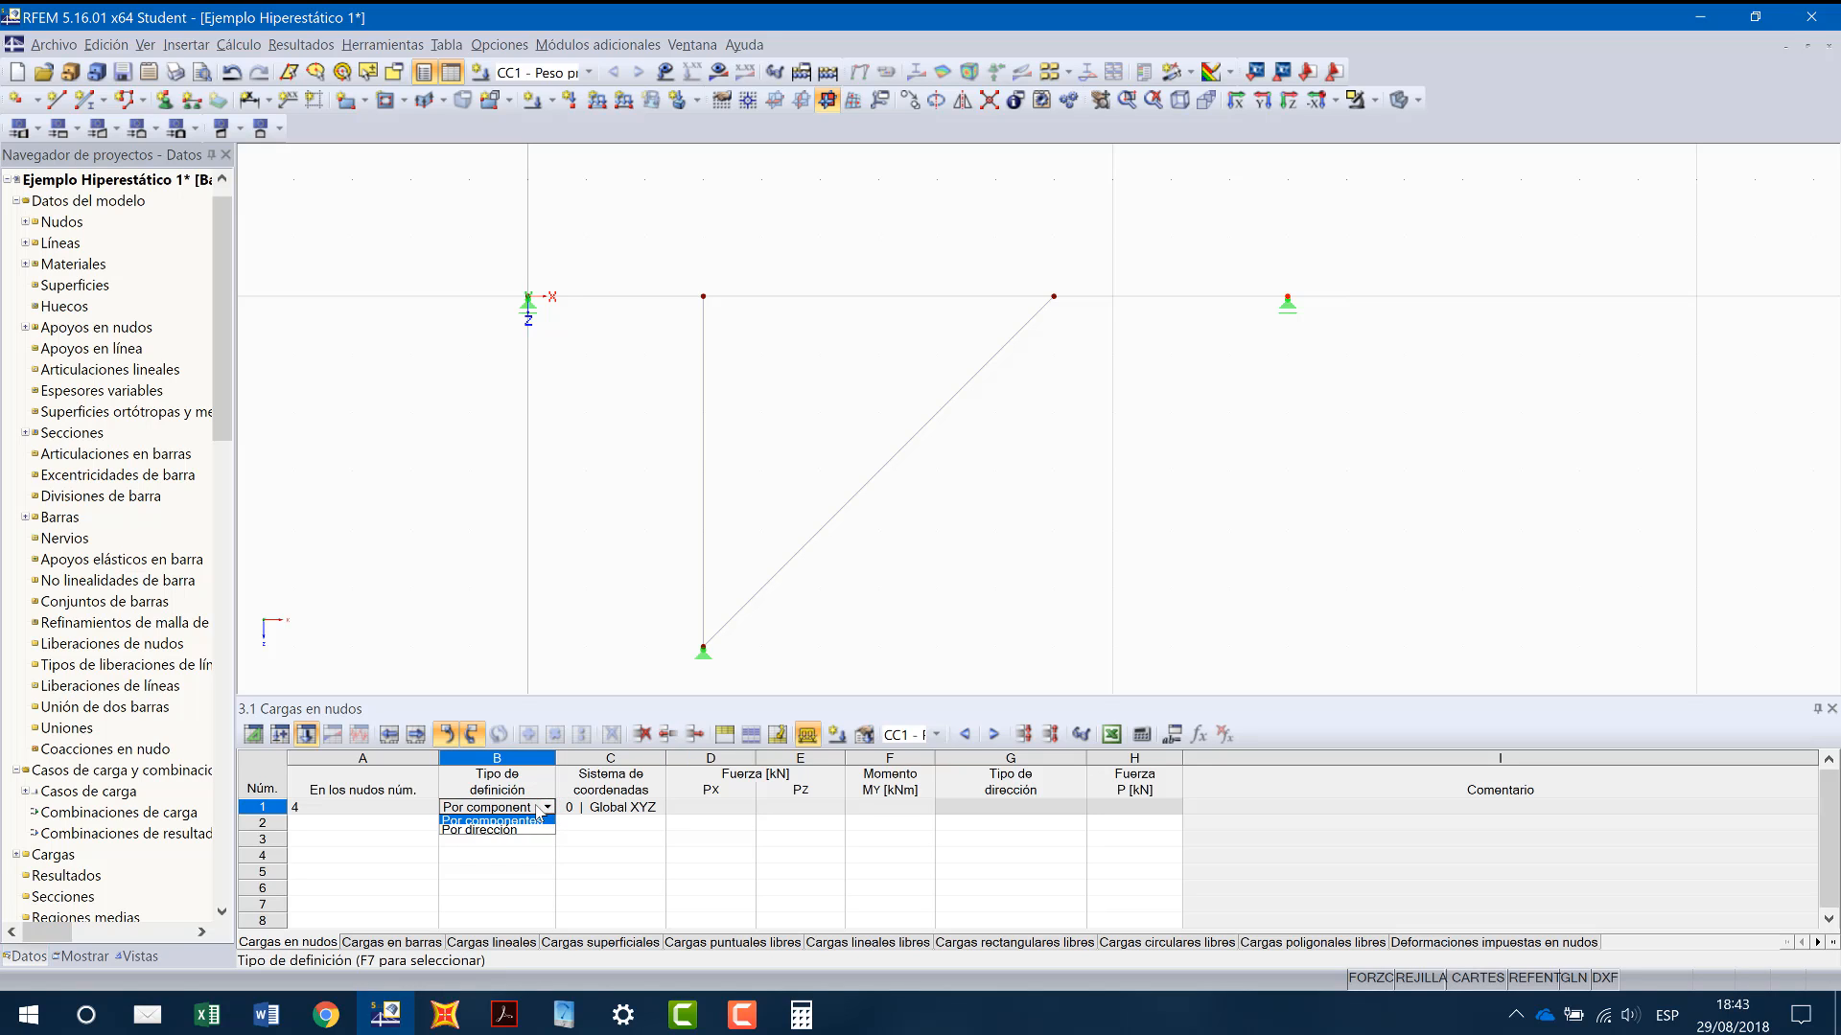
click(534, 821)
click(711, 803)
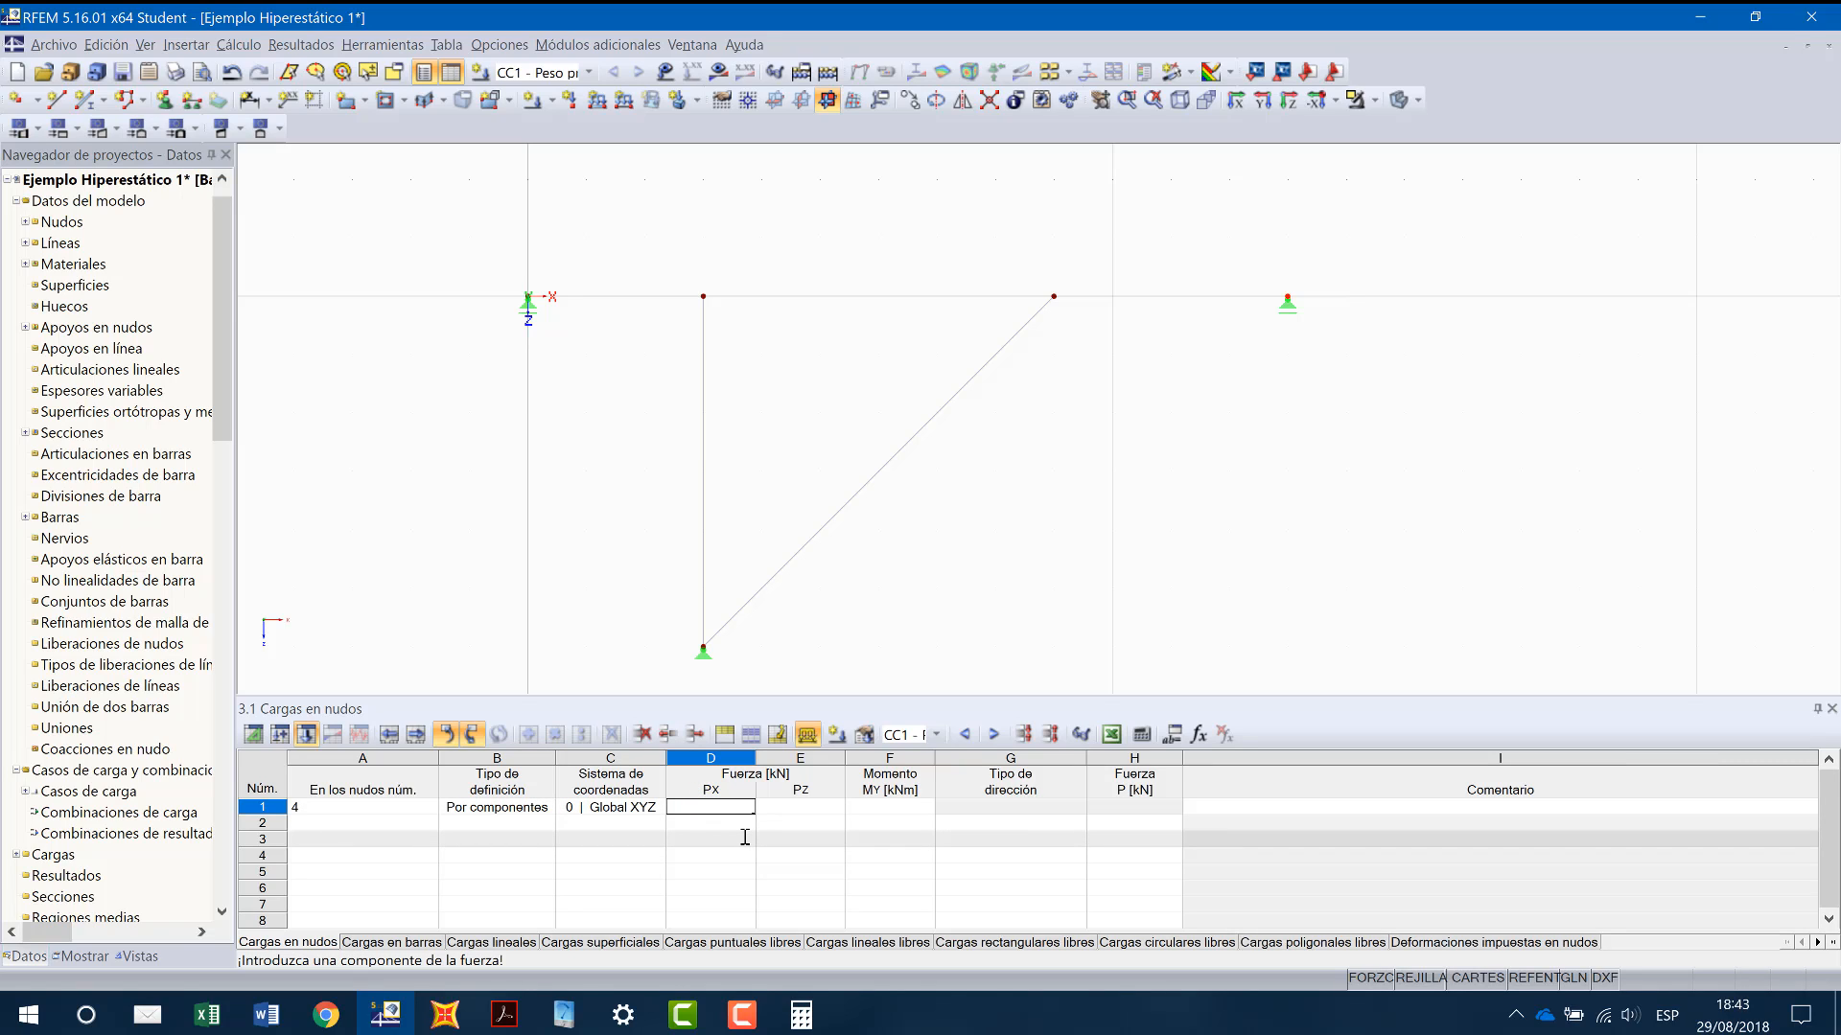
text(30)
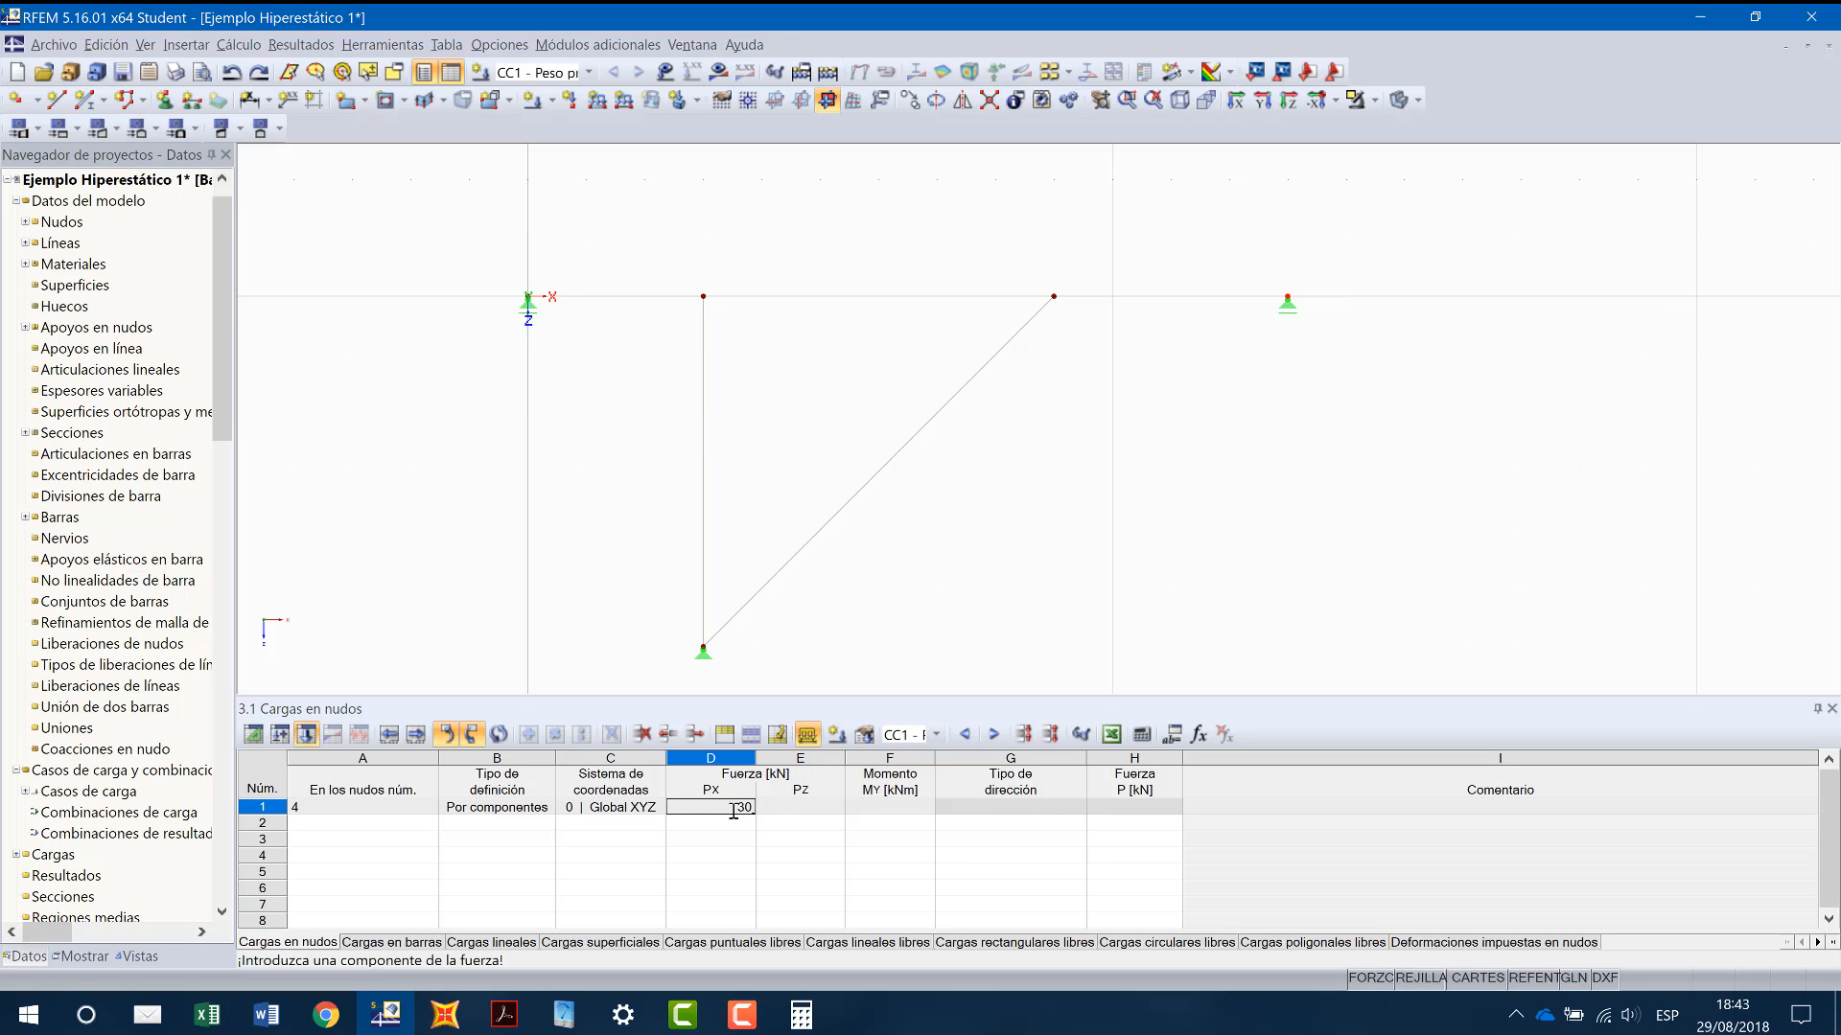
key(Tab)
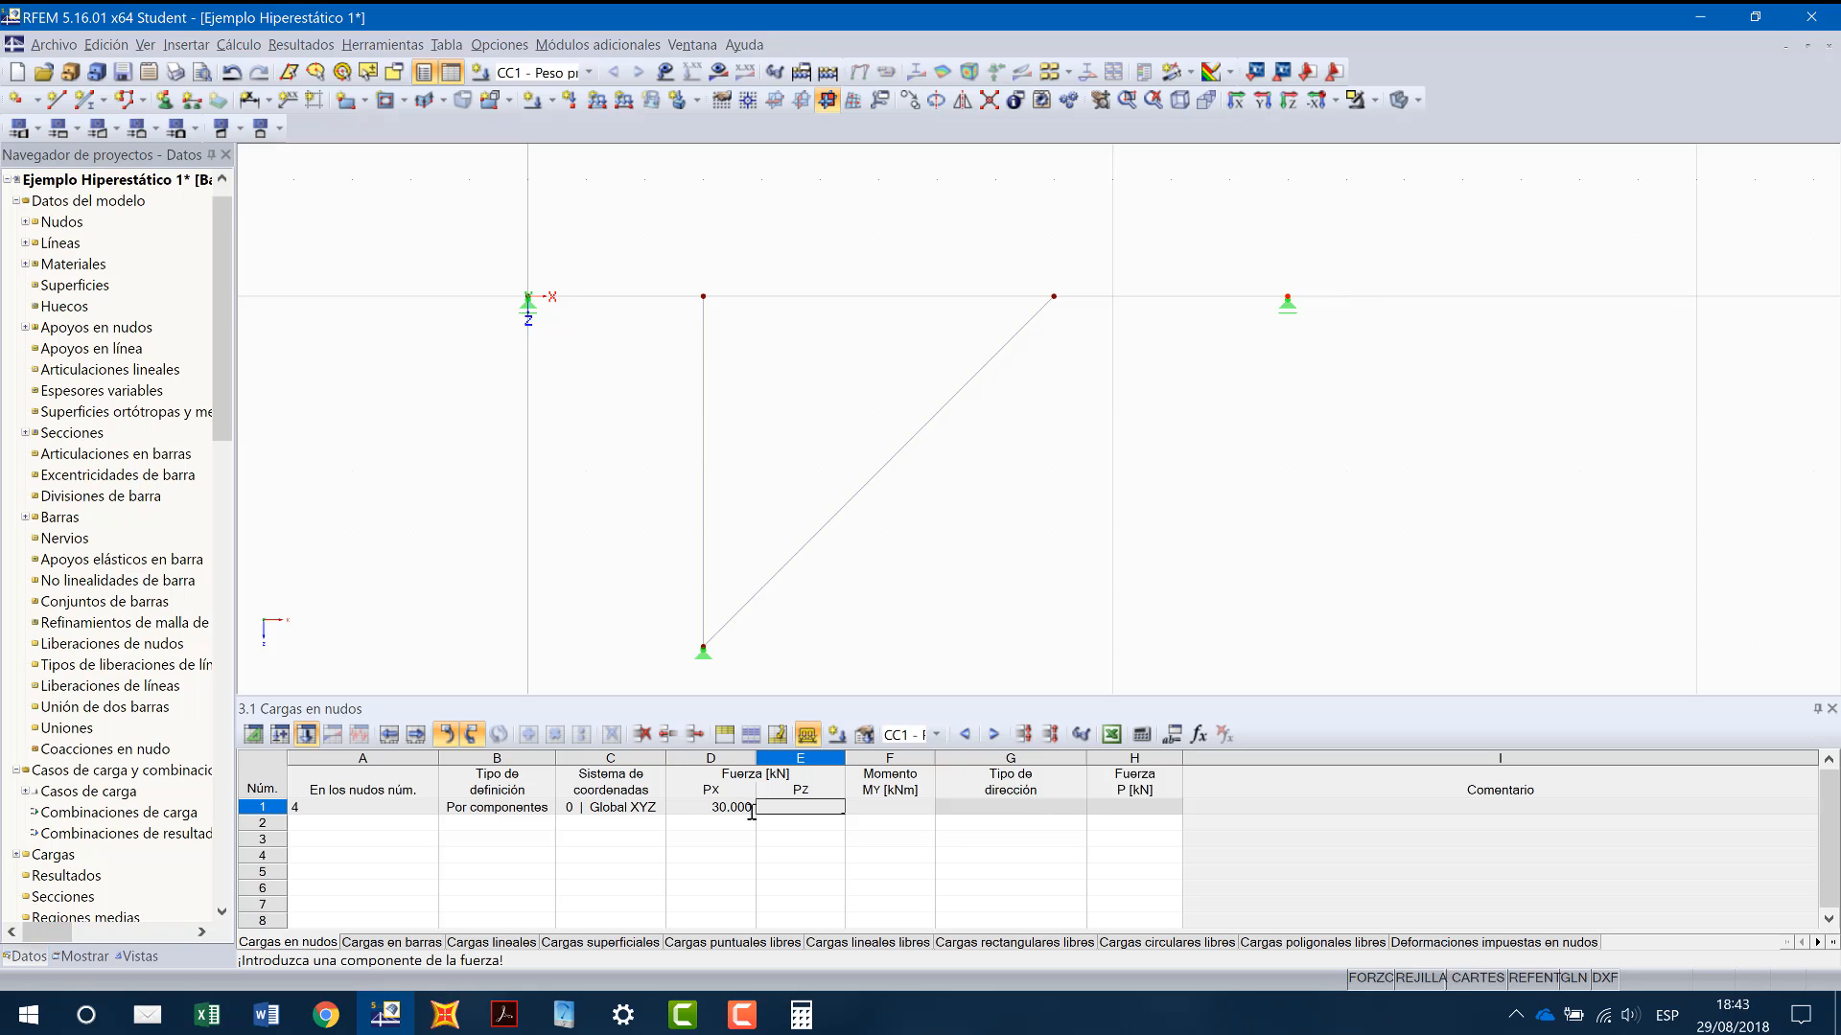
key(Tab)
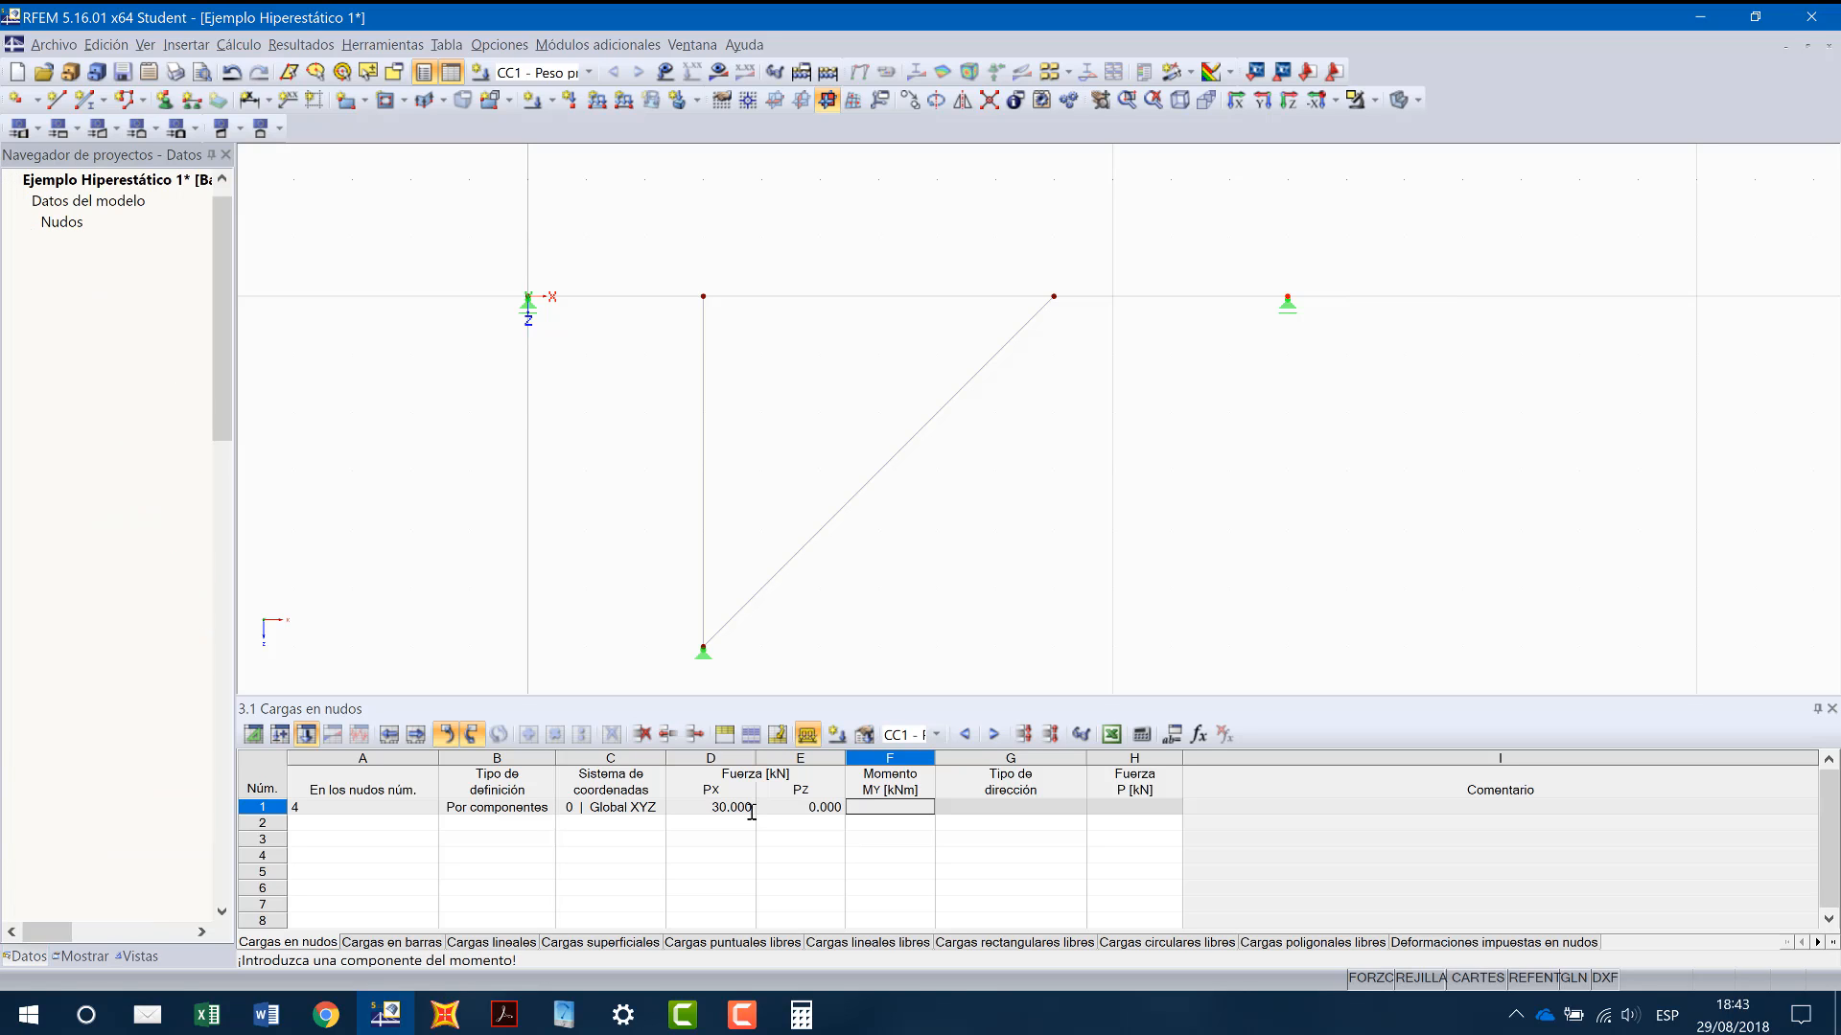
key(Tab)
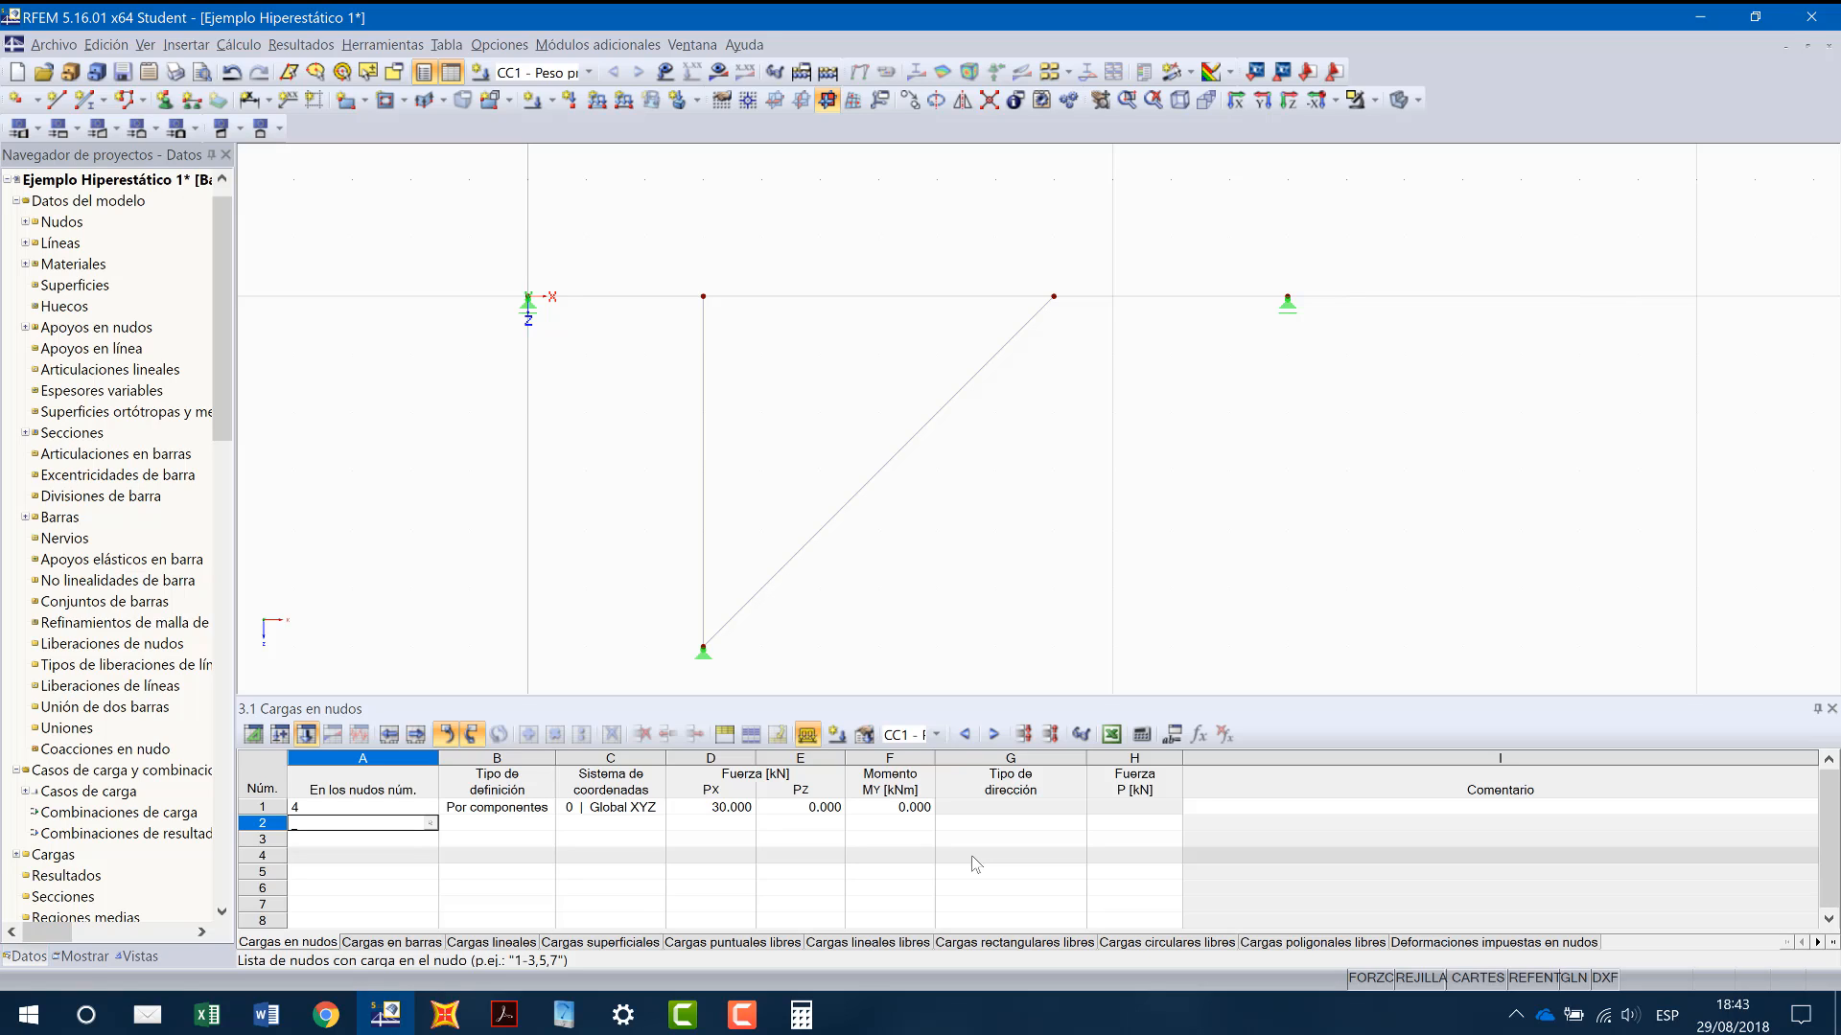
click(665, 73)
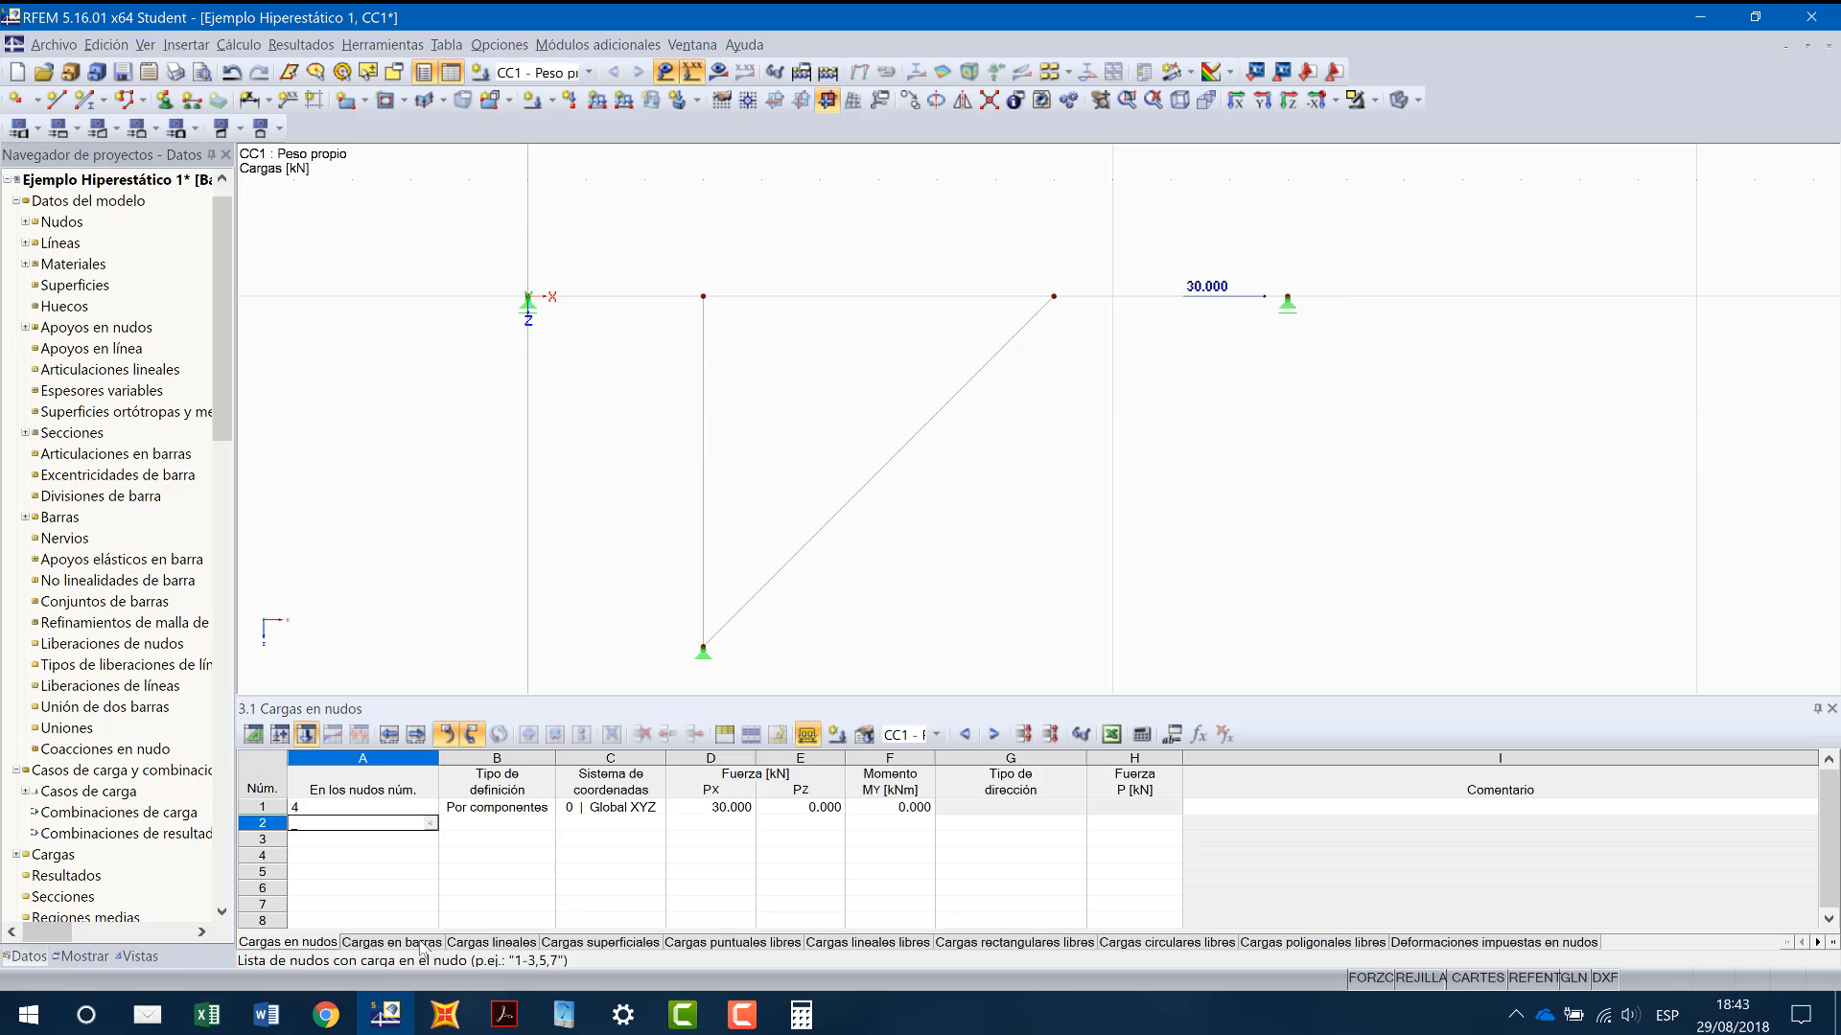
Step: Start a member load of type Fuerza on member 1, the beam's first span, and set its distribution to Puntual
click(388, 943)
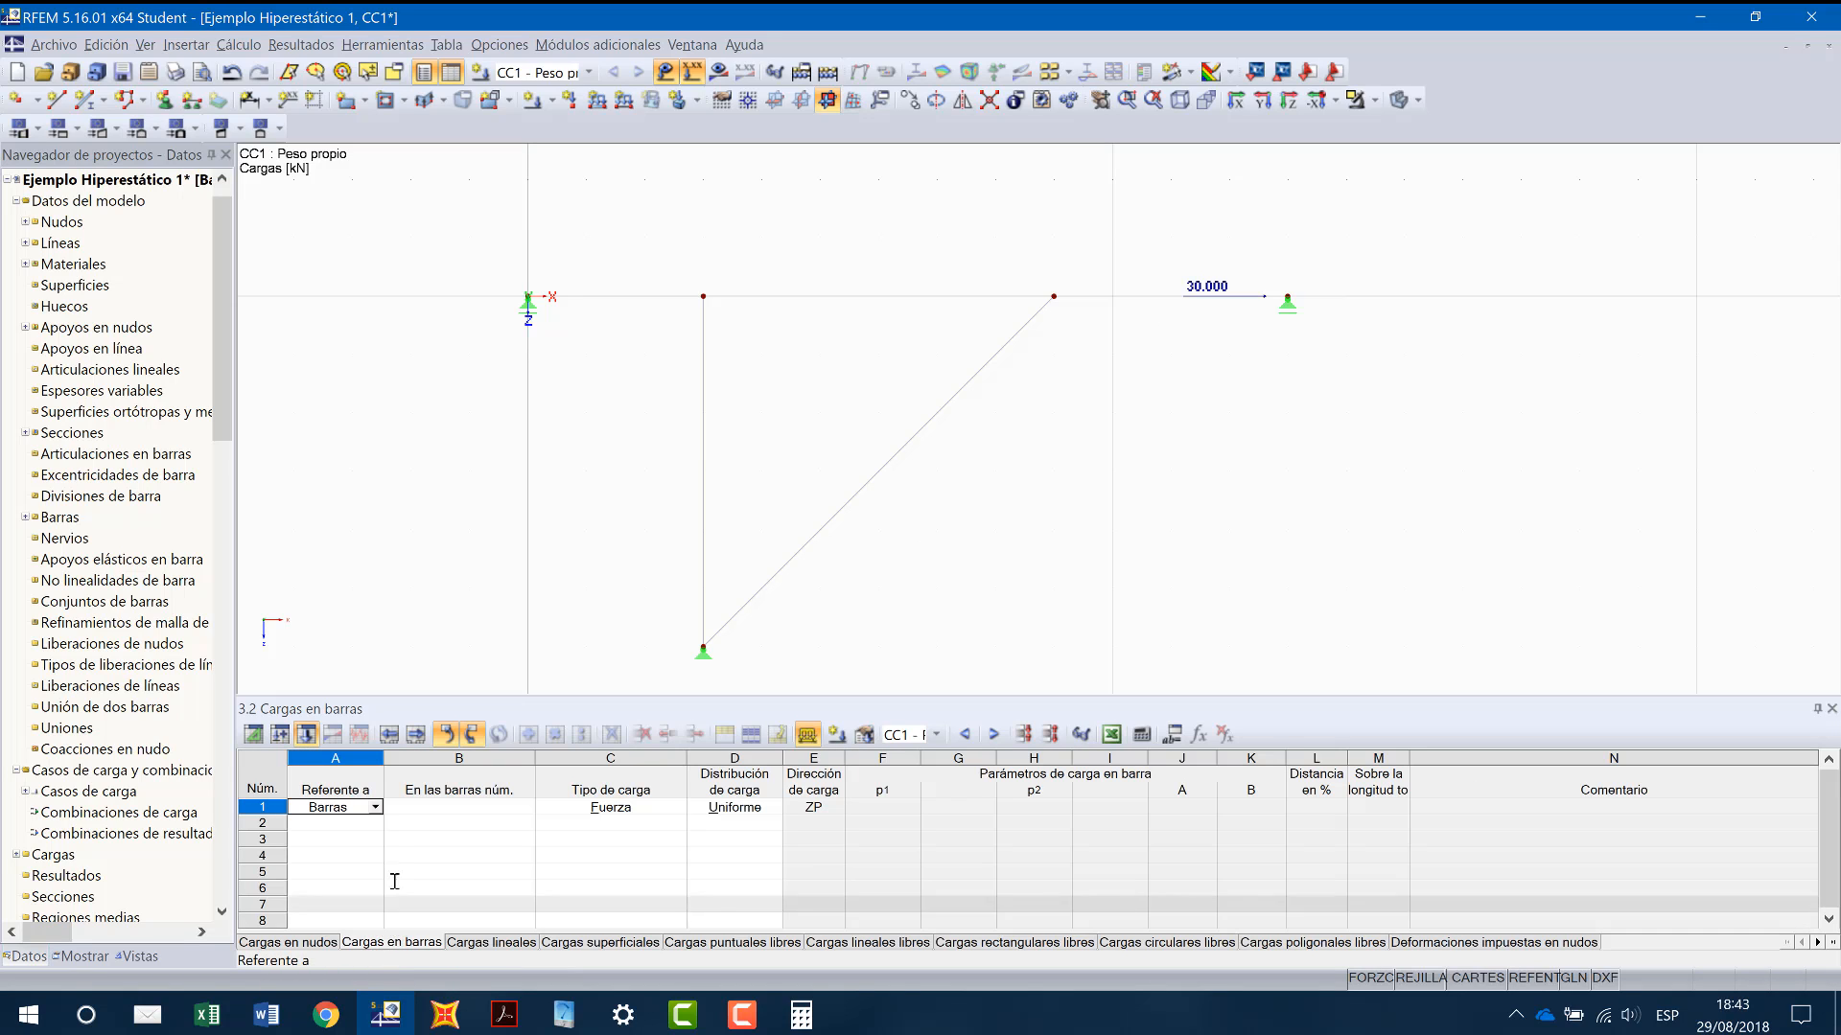
click(448, 807)
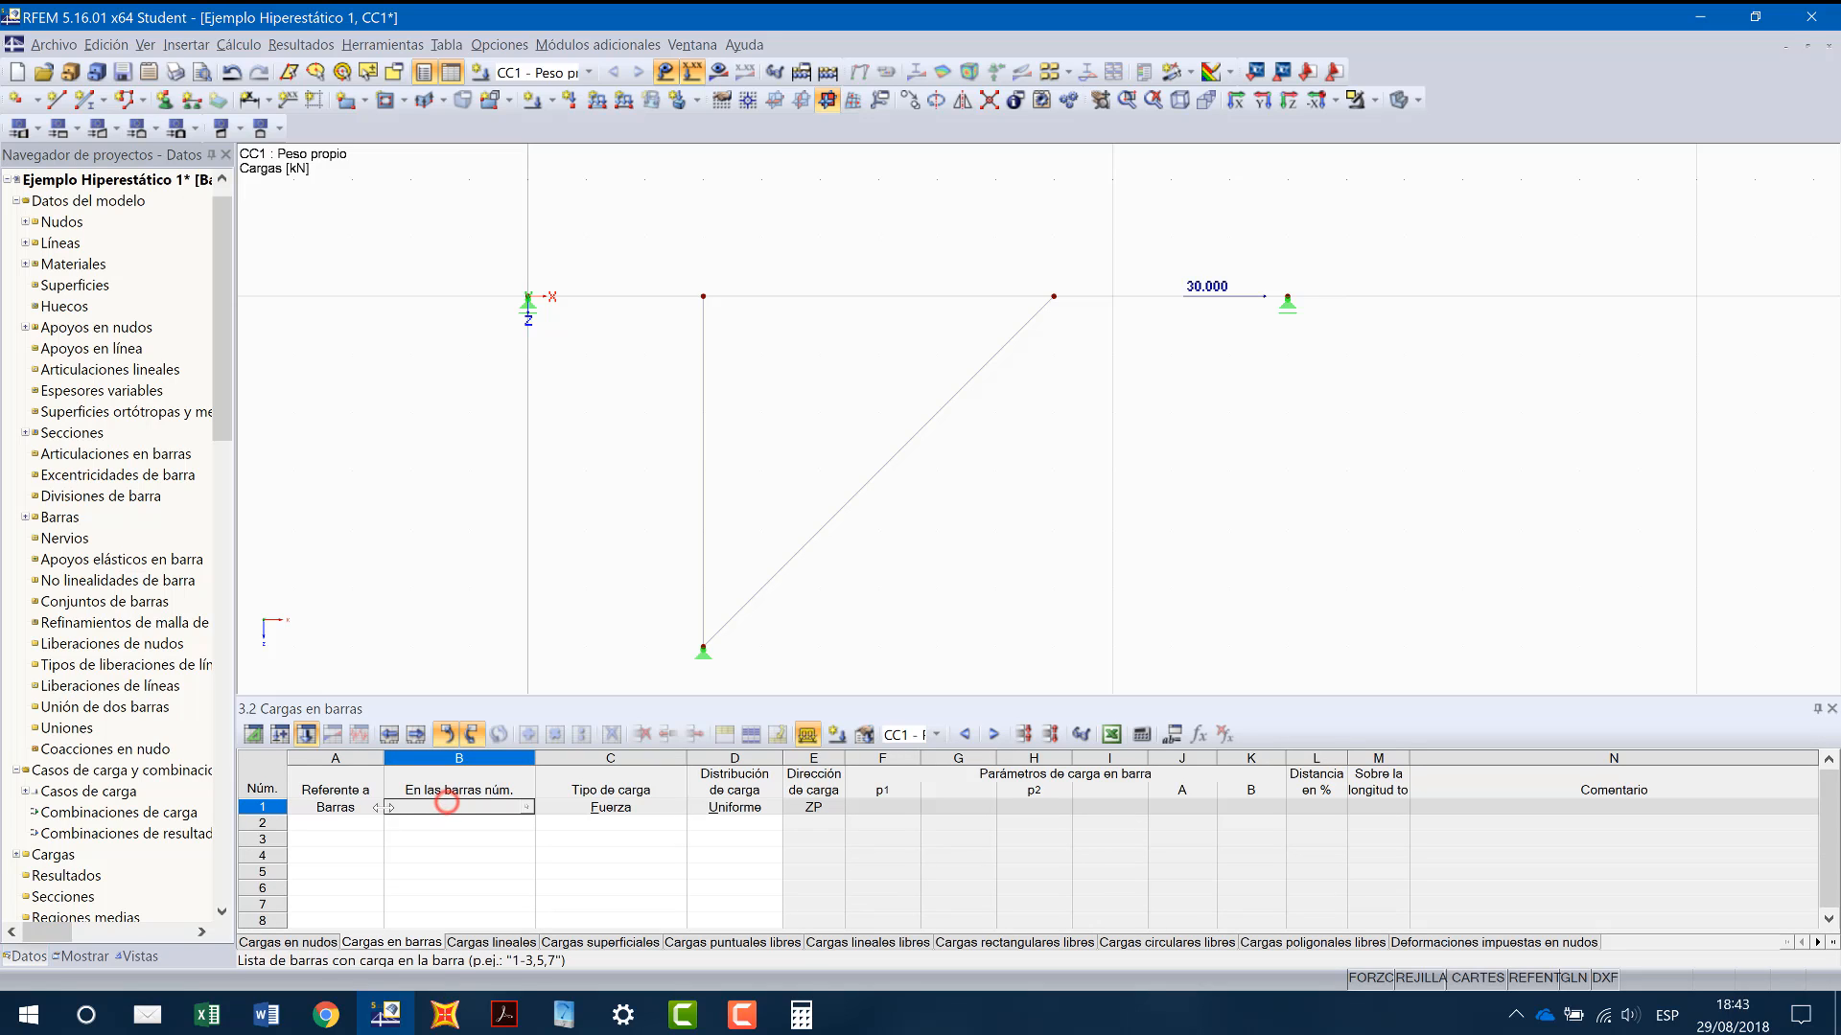
click(526, 808)
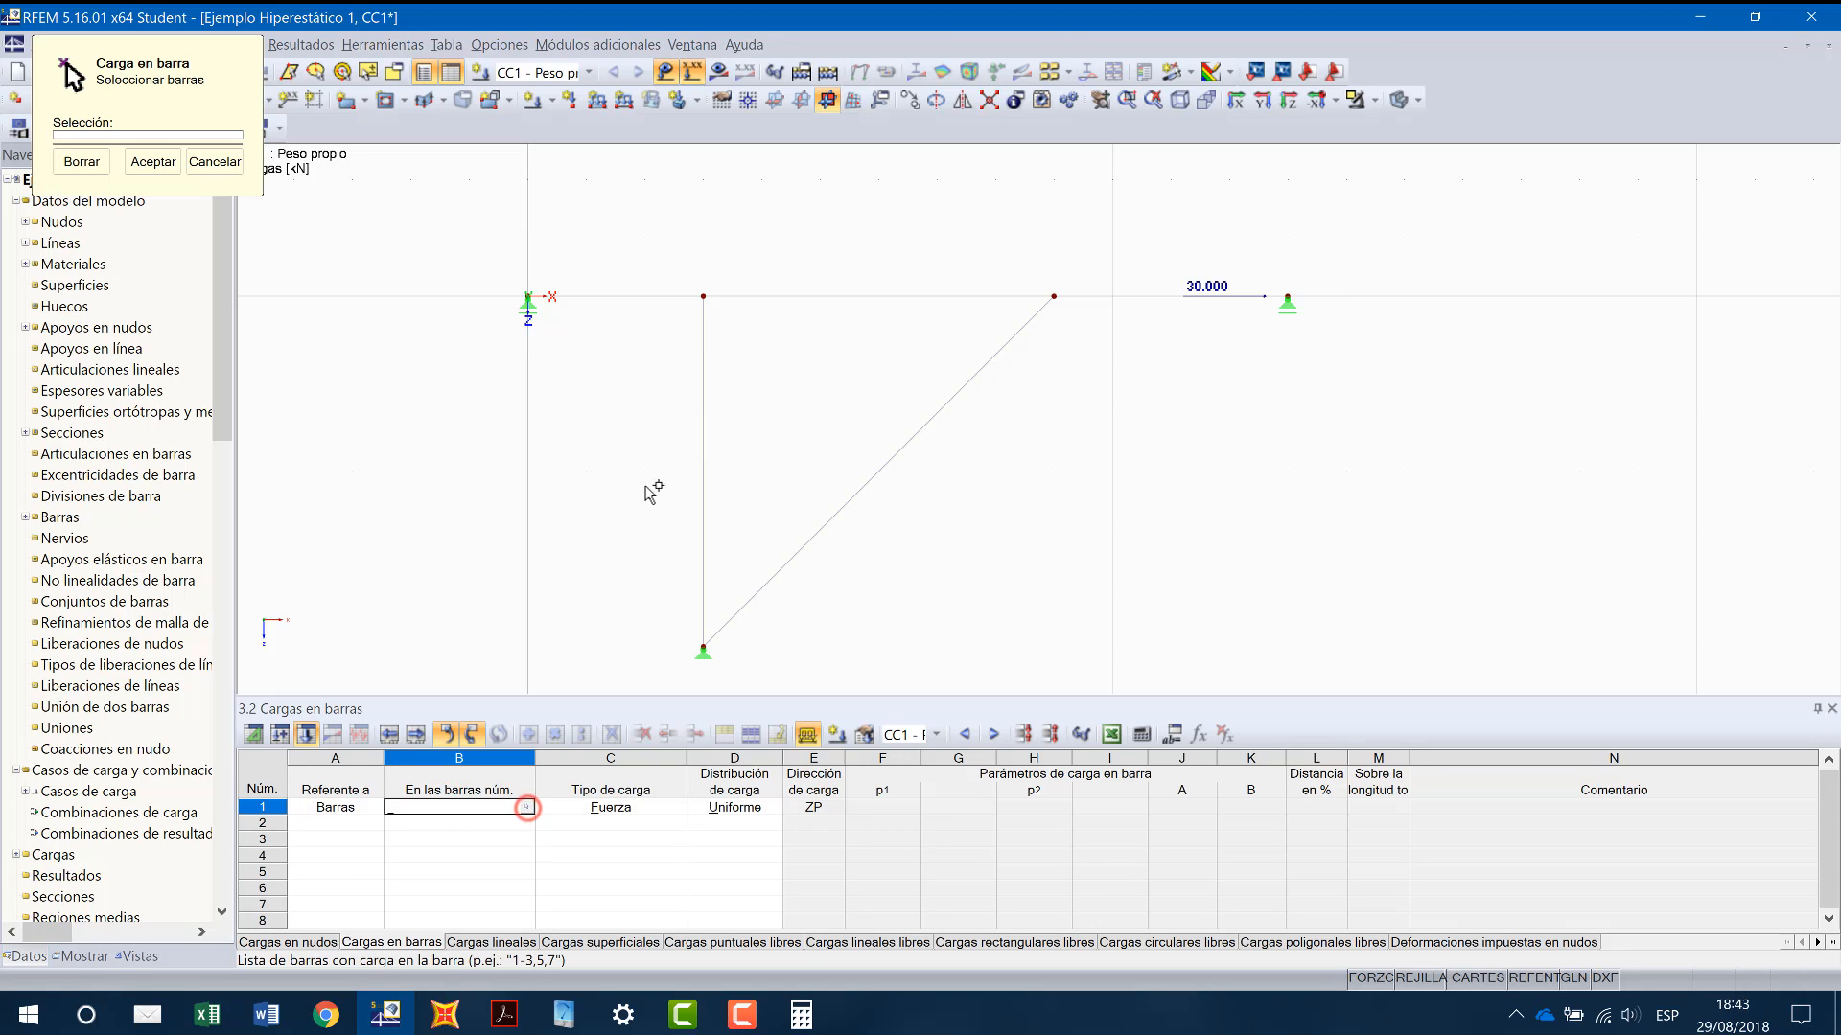
click(638, 296)
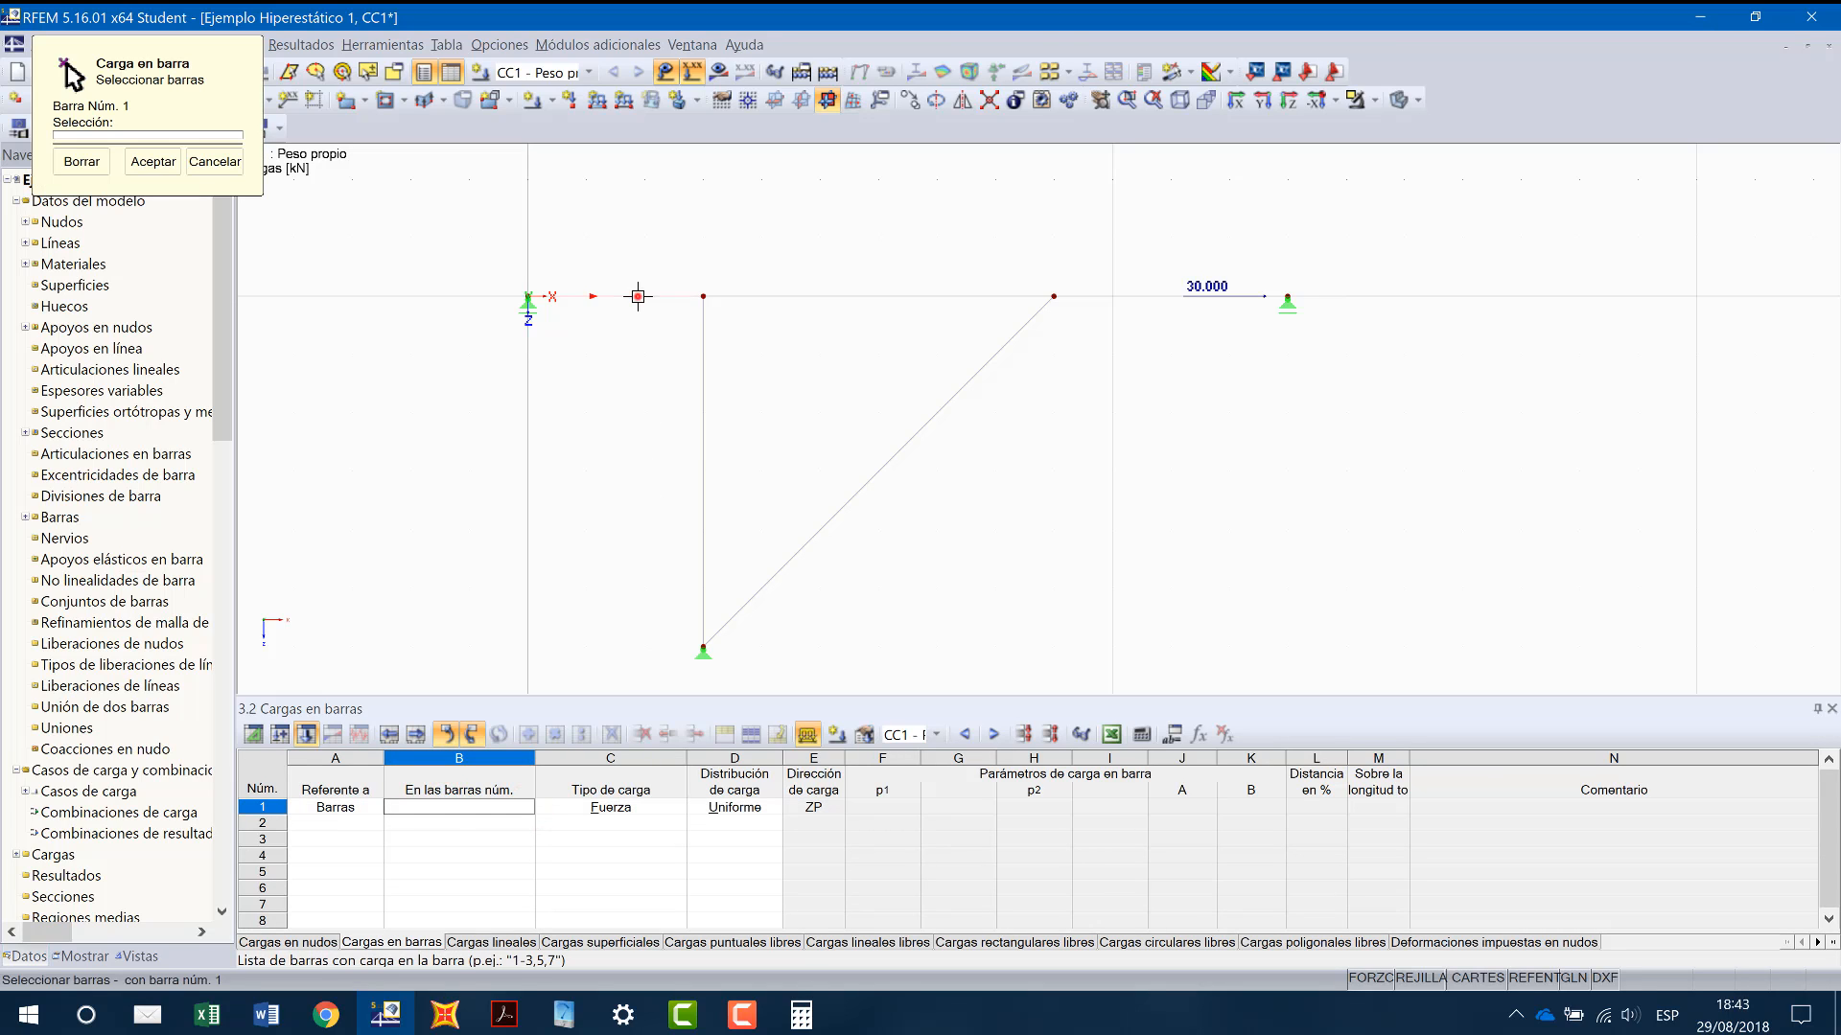
click(161, 163)
click(734, 807)
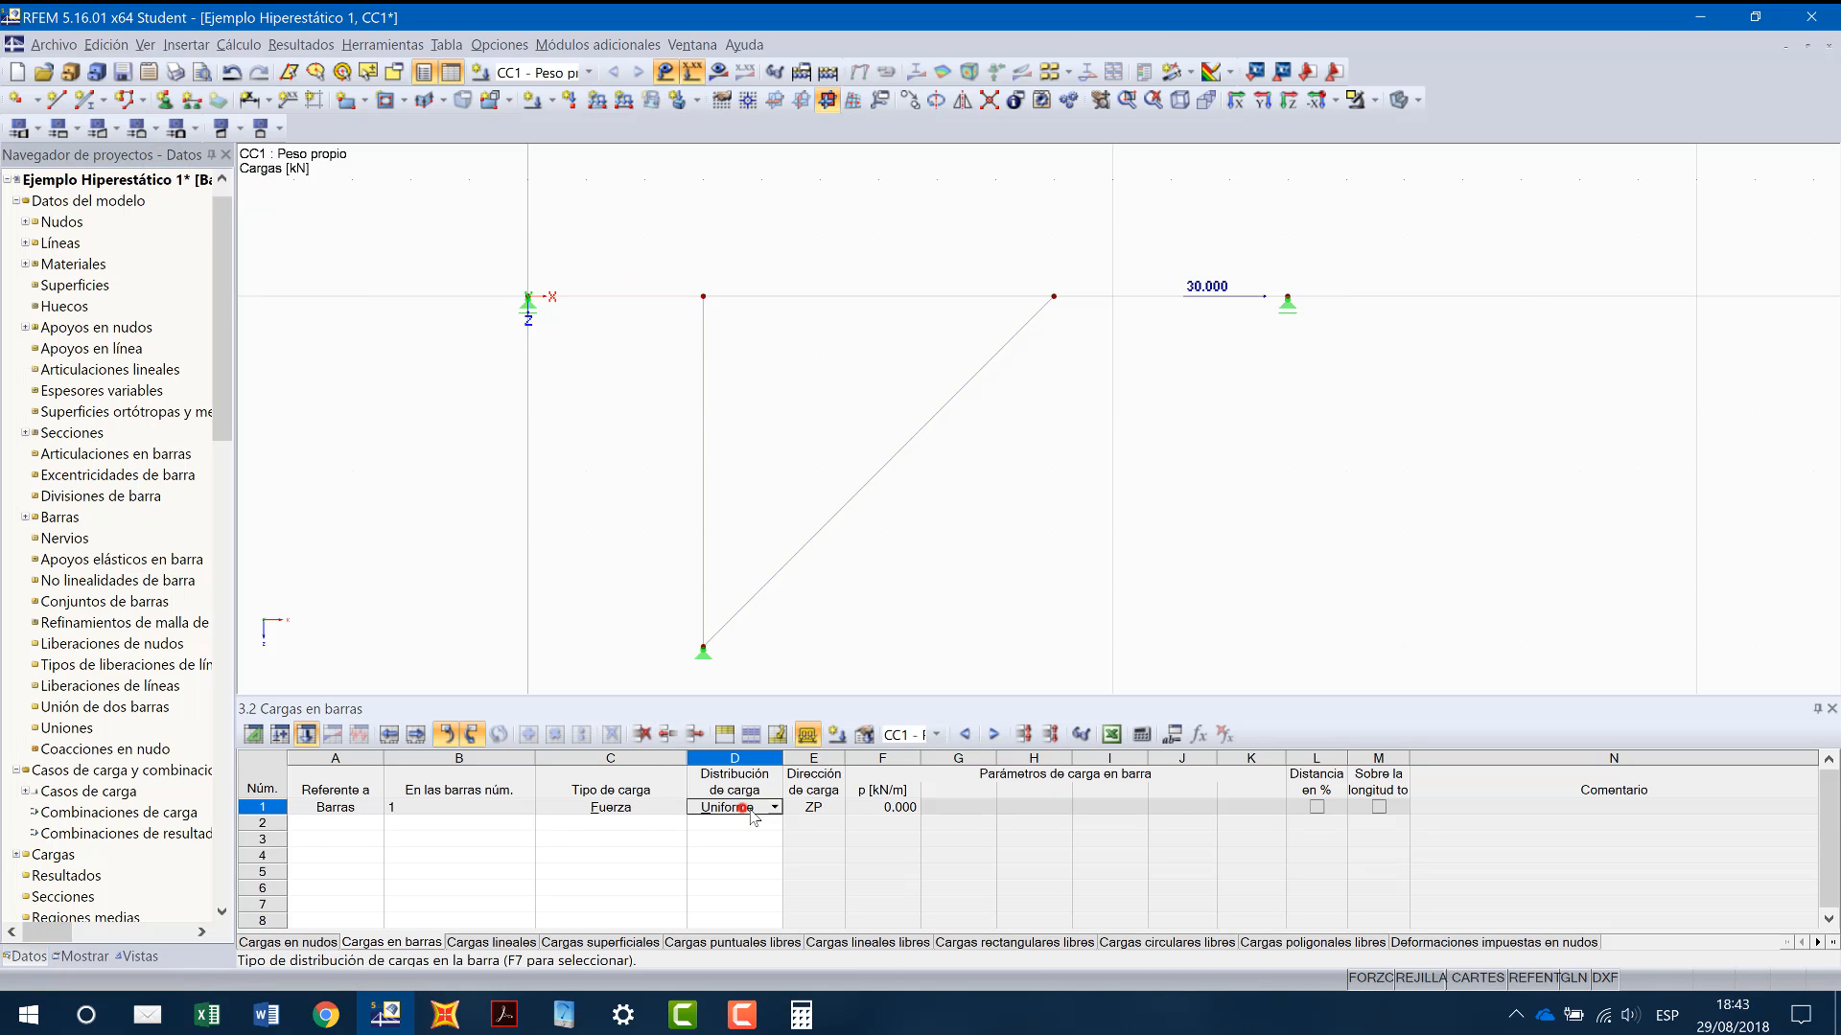
click(774, 807)
click(724, 820)
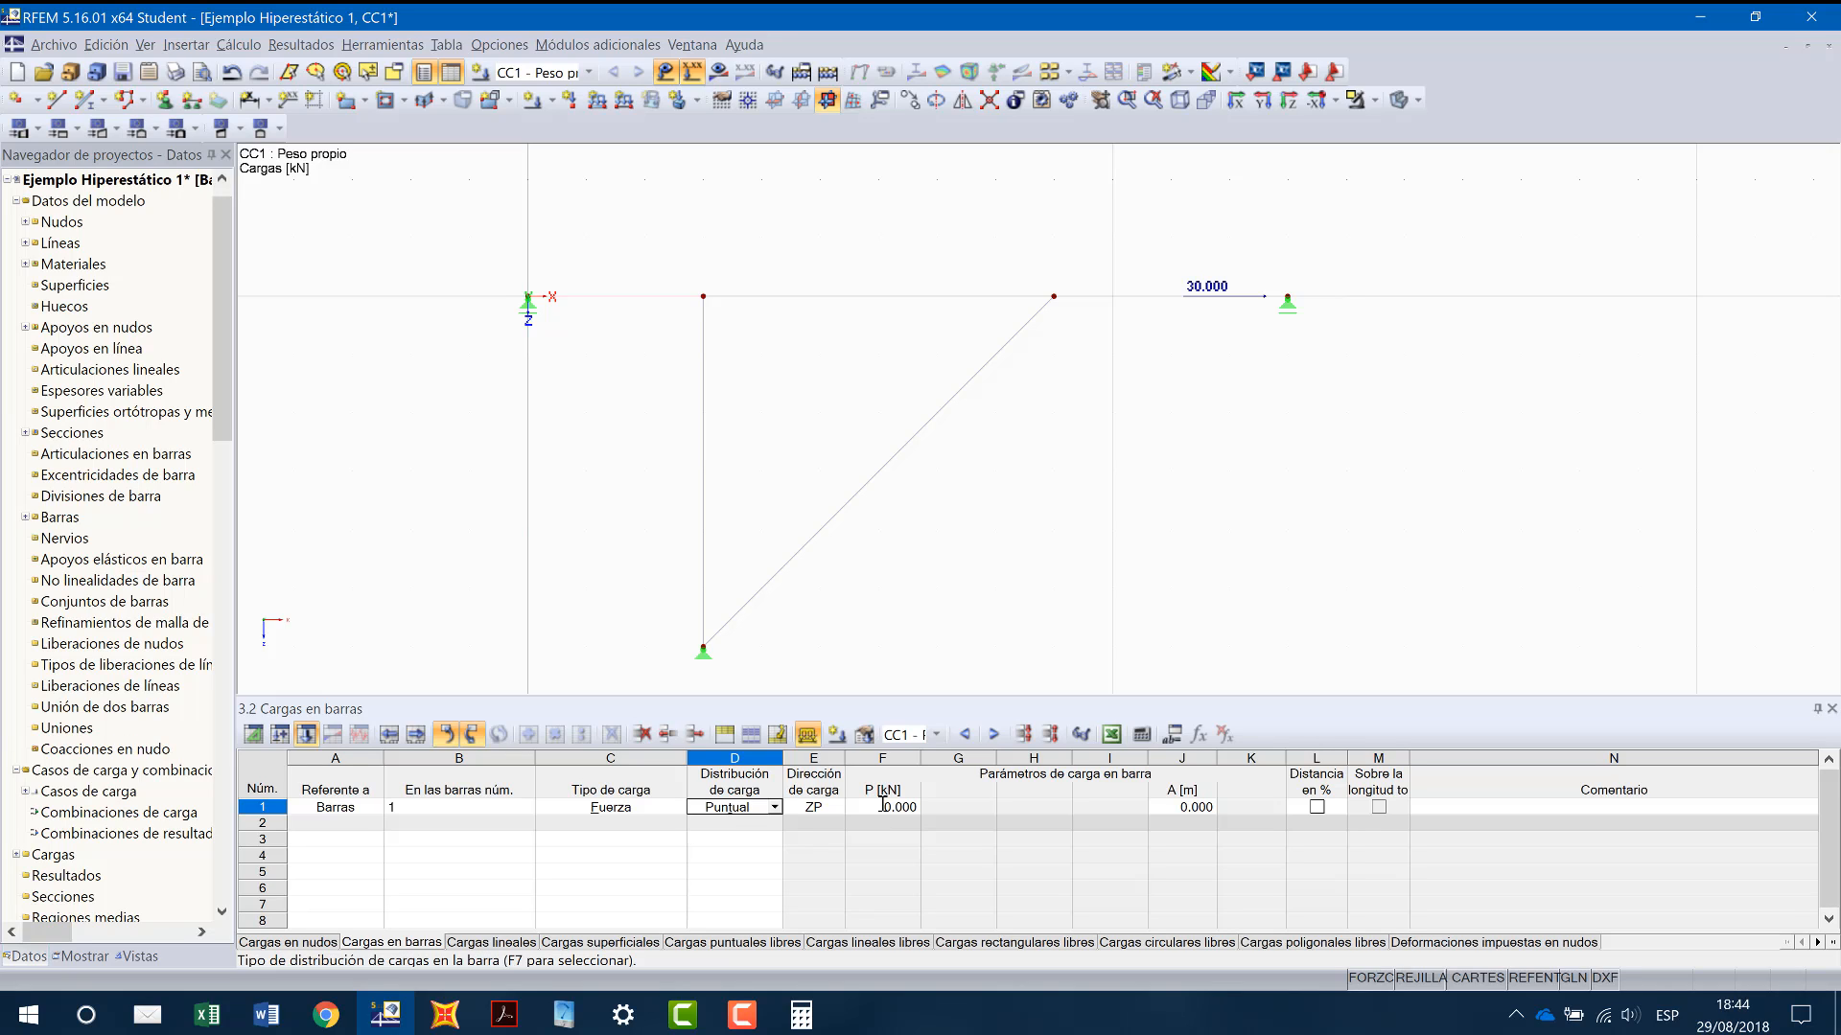
Step: Set the point load on member 1 to 40 kN, acting at a relative distance of 50 % of the member's length
click(877, 807)
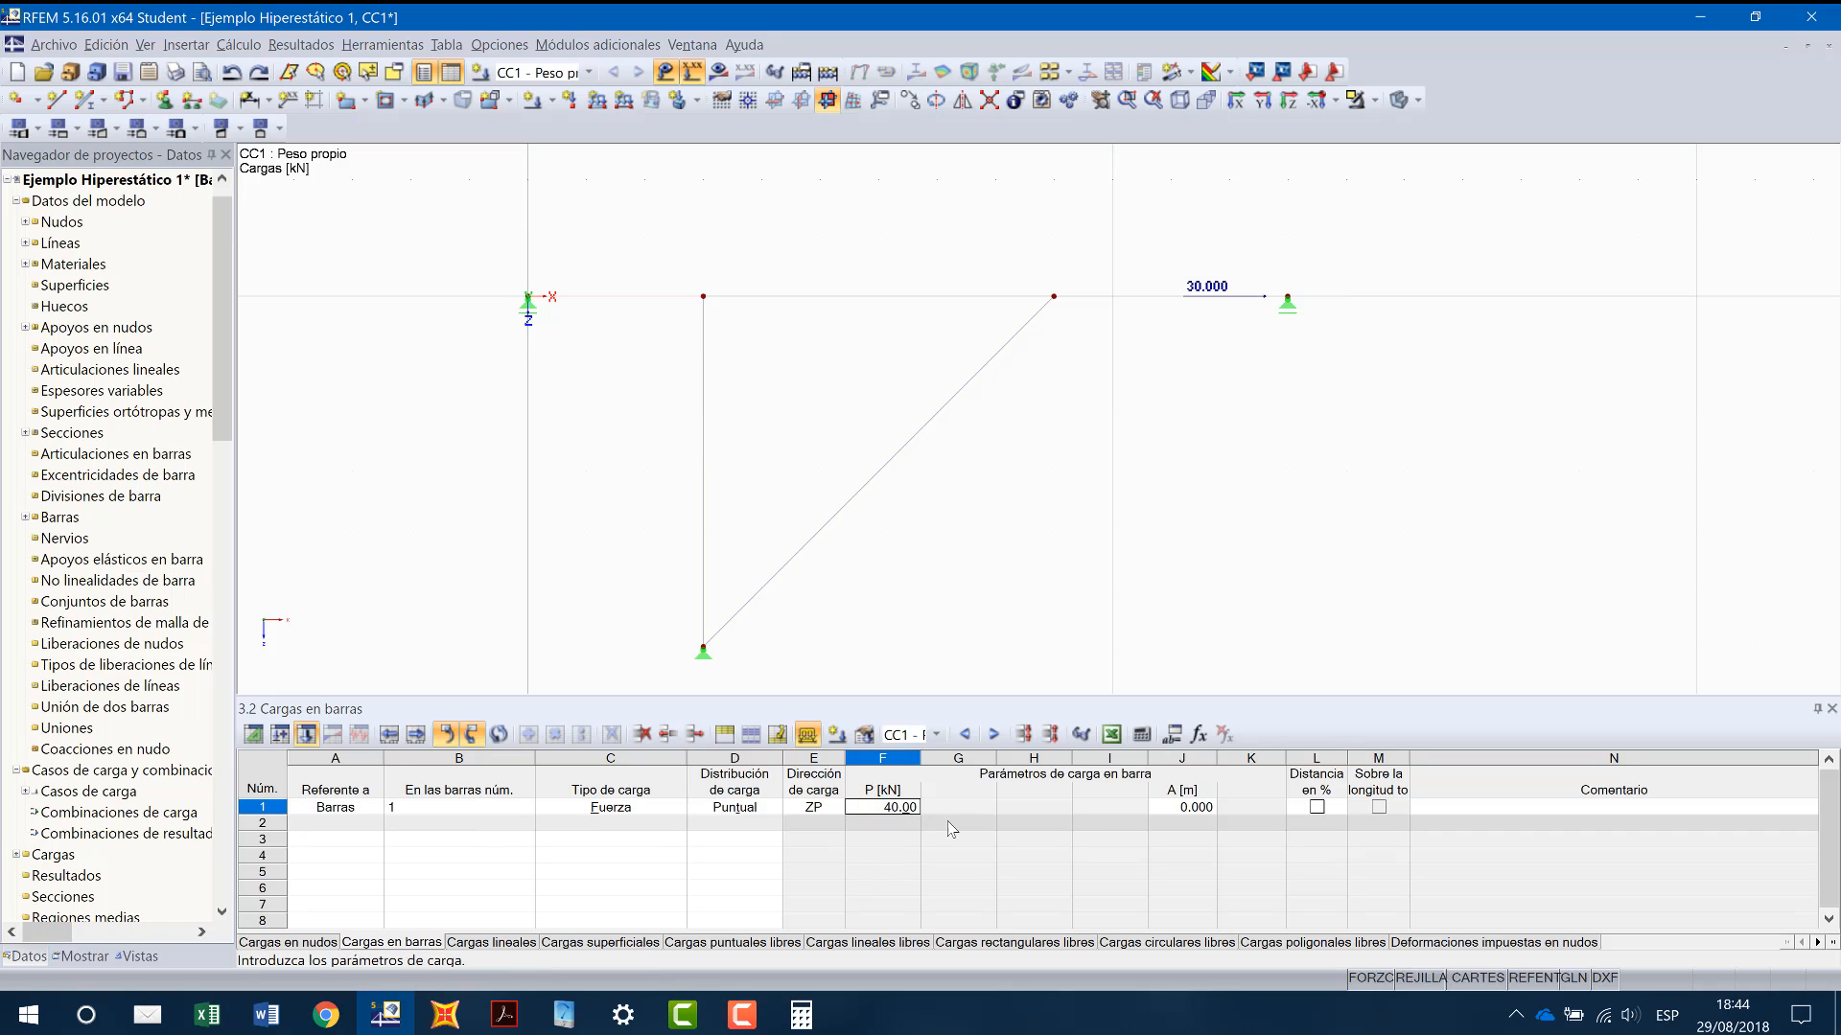
click(1309, 805)
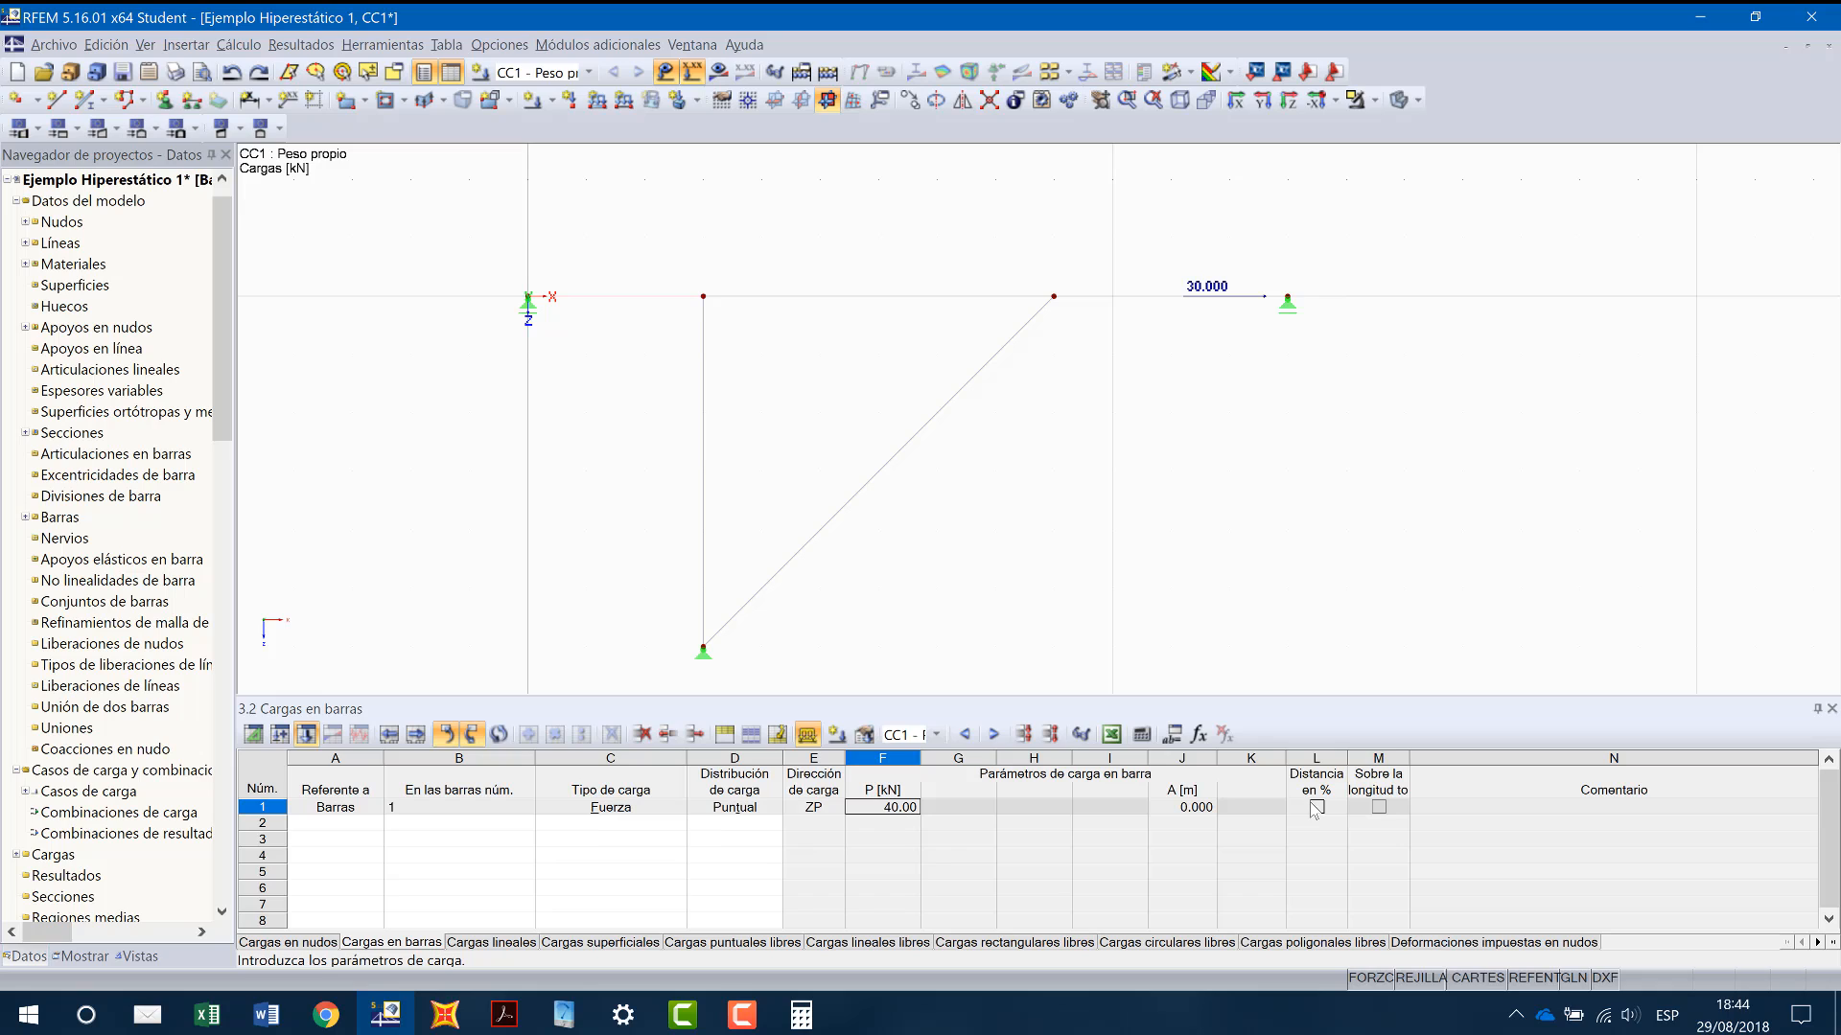
click(1195, 806)
text(0.50)
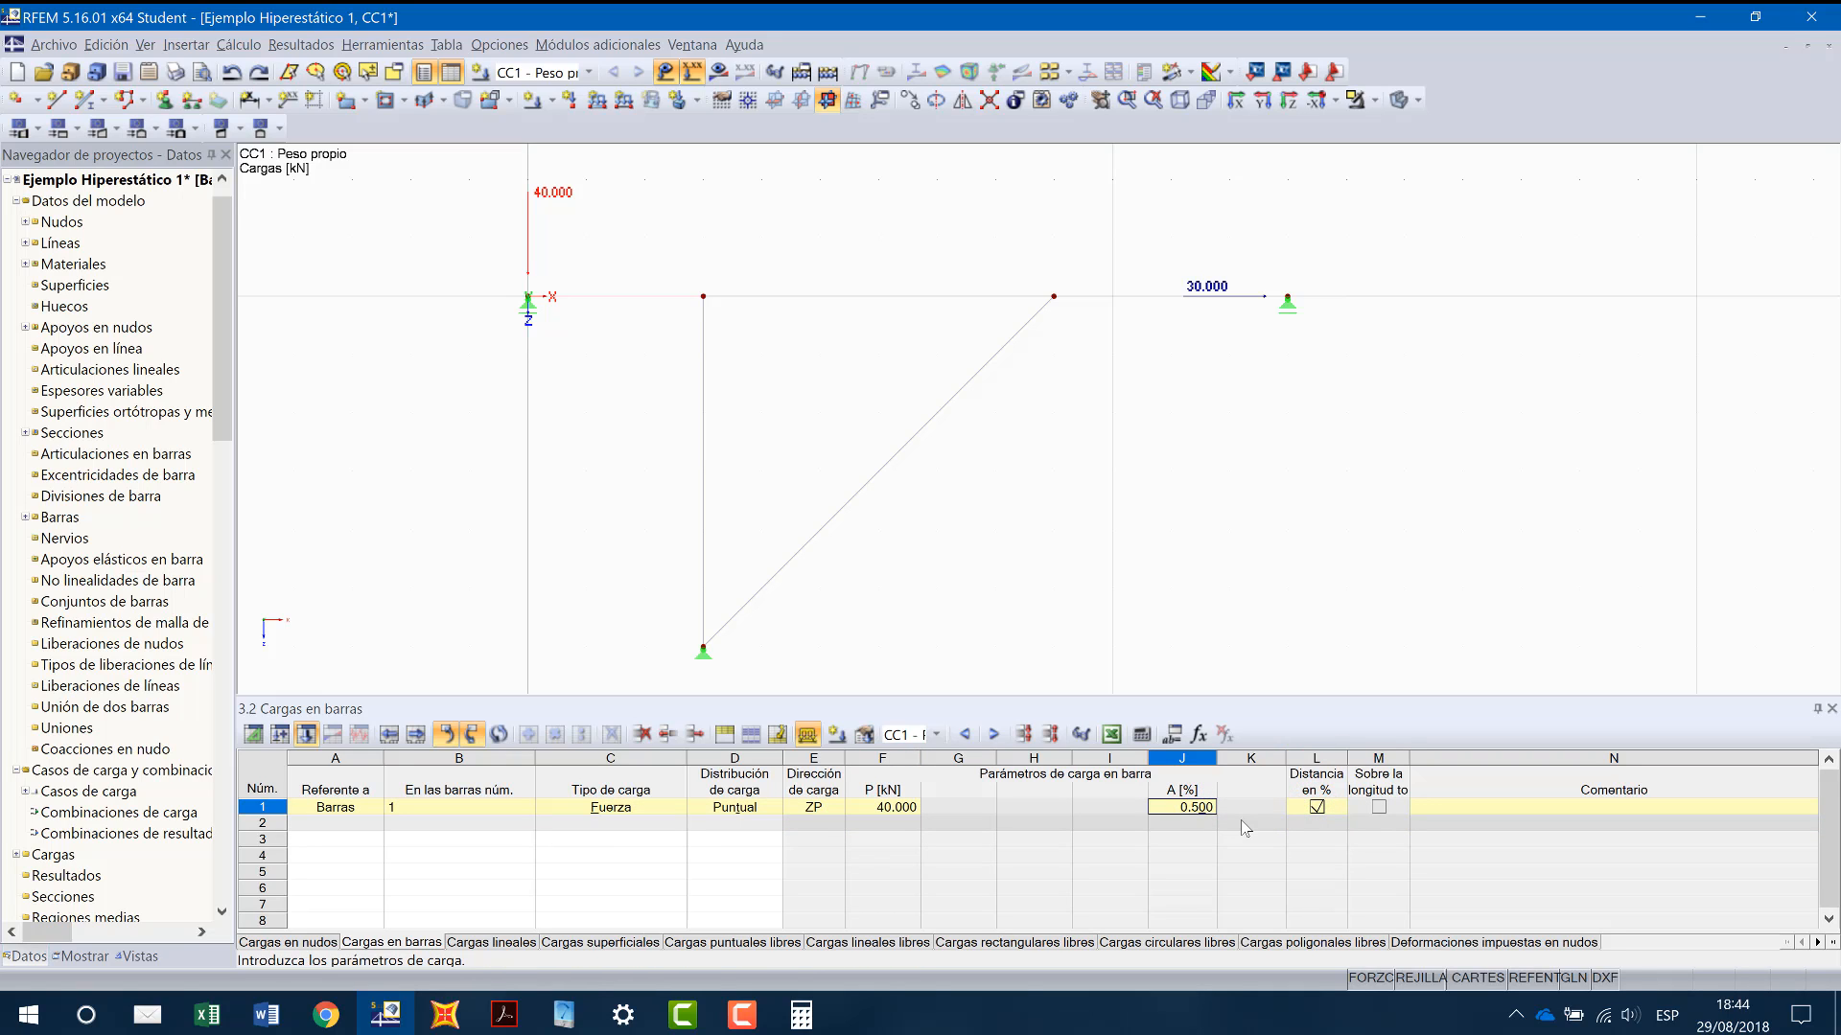
key(BackSpace)
key(BackSpace)
key(BackSpace)
text(50.00)
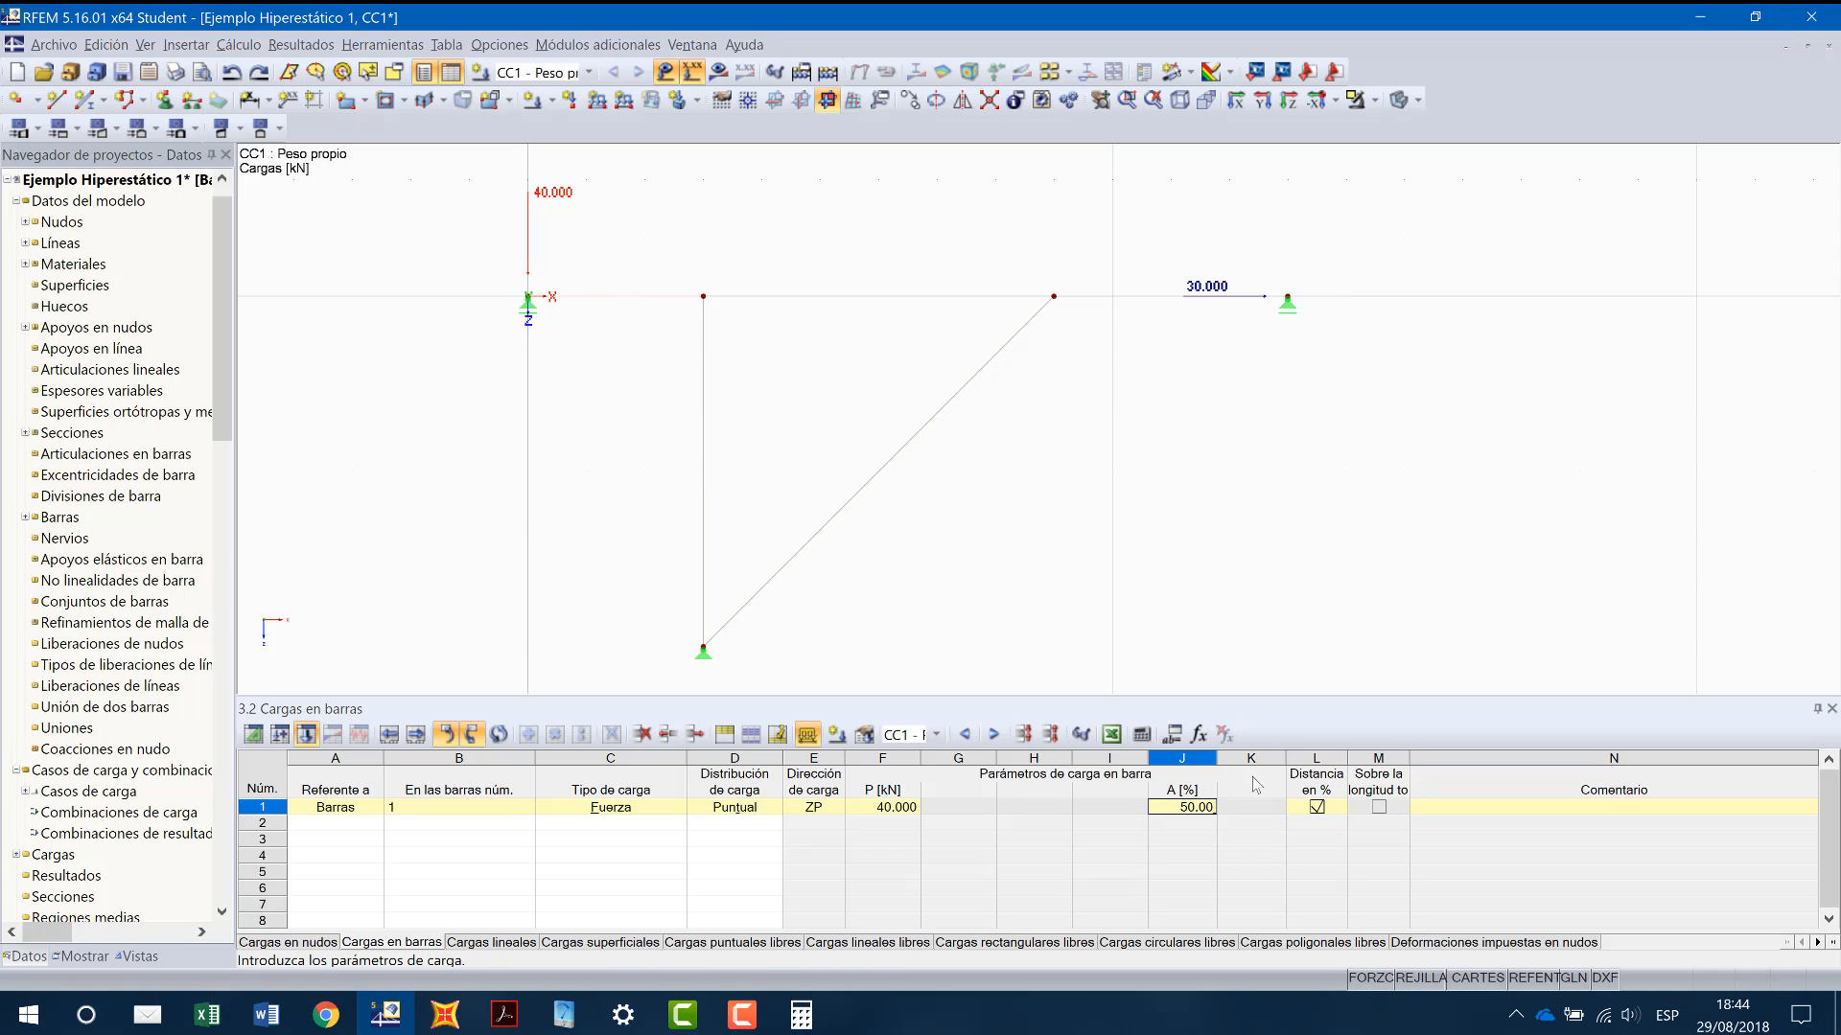
key(Tab)
key(Return)
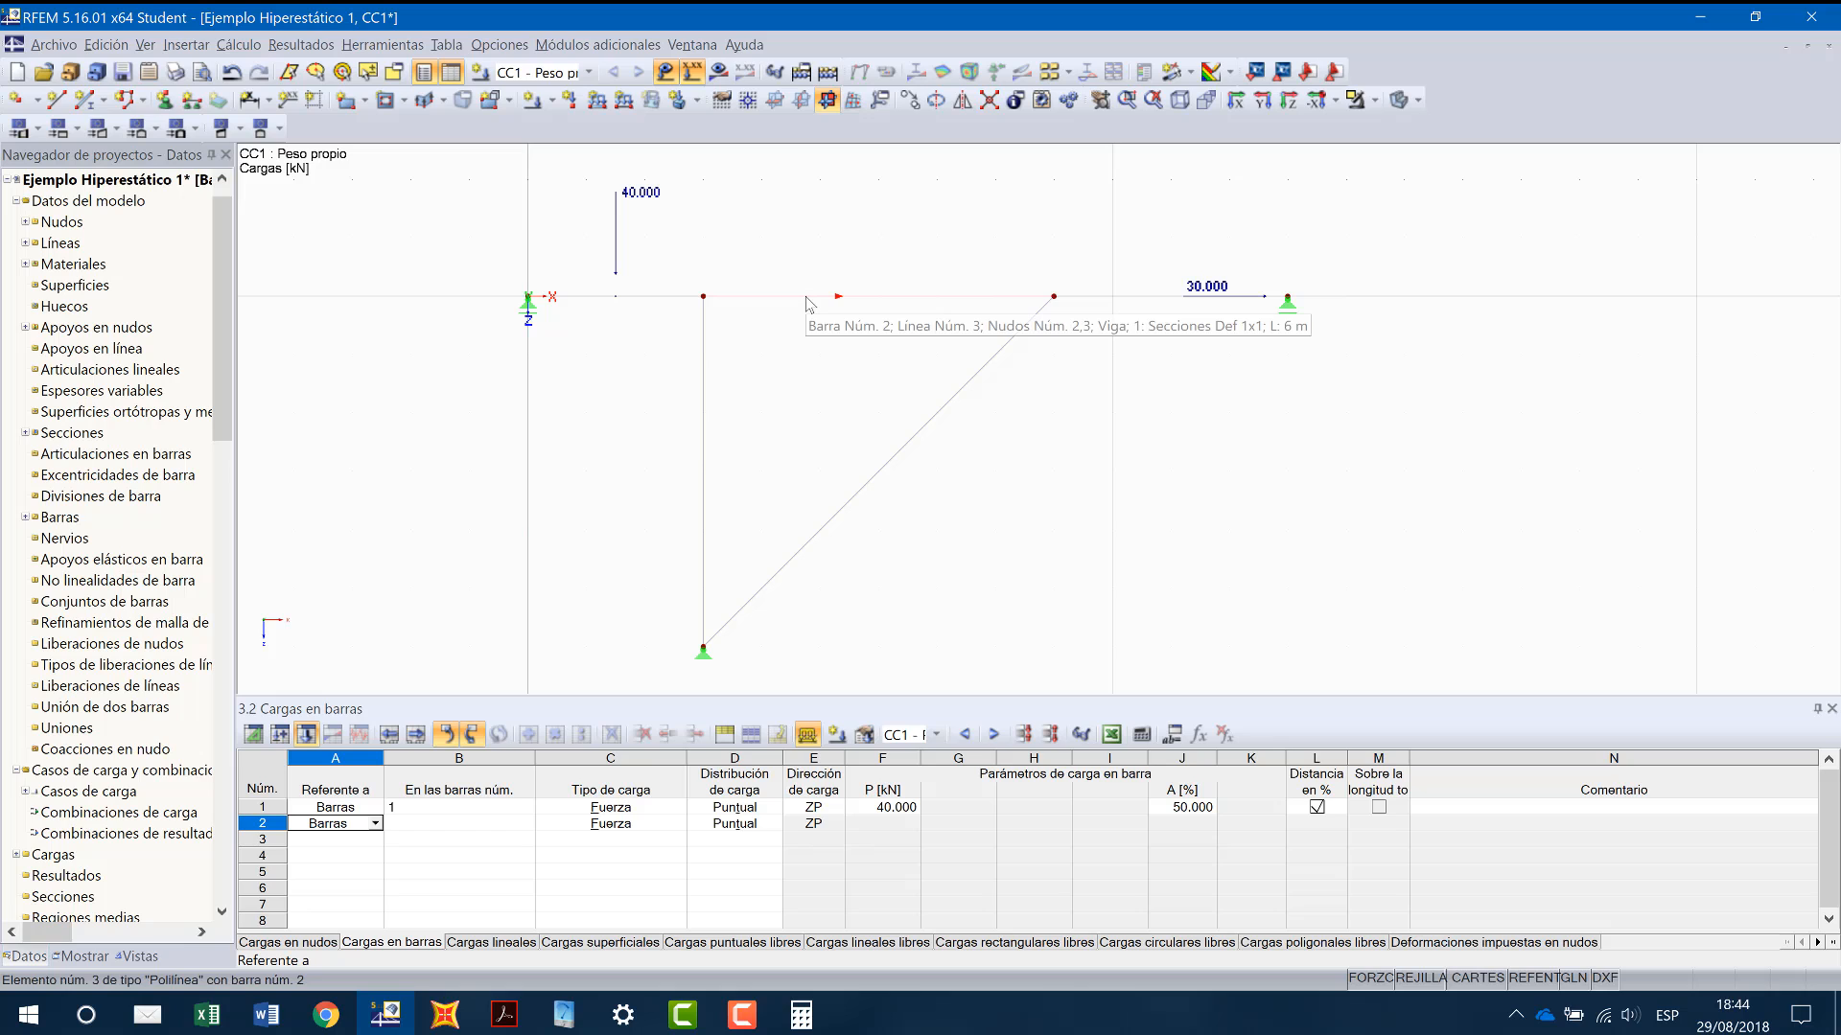
Step: Add a Uniforme load of 20 kN/m on member 2, the beam's middle span
click(427, 824)
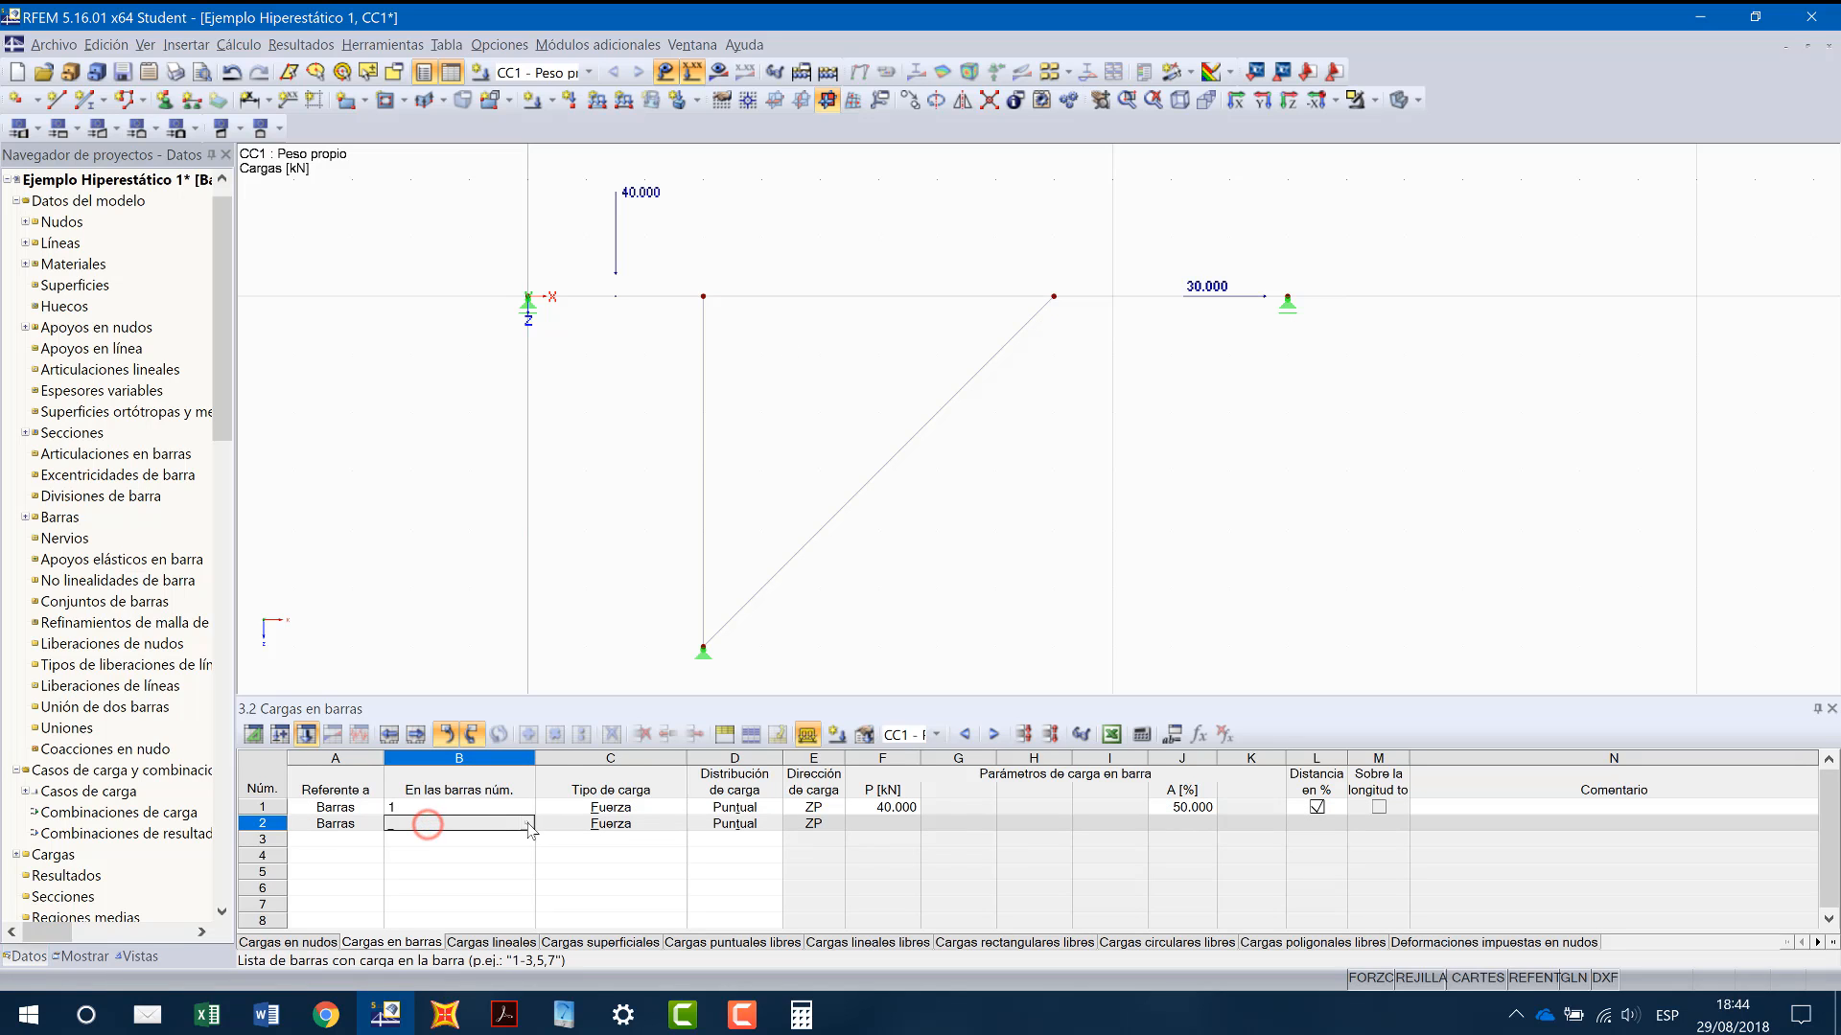
click(528, 827)
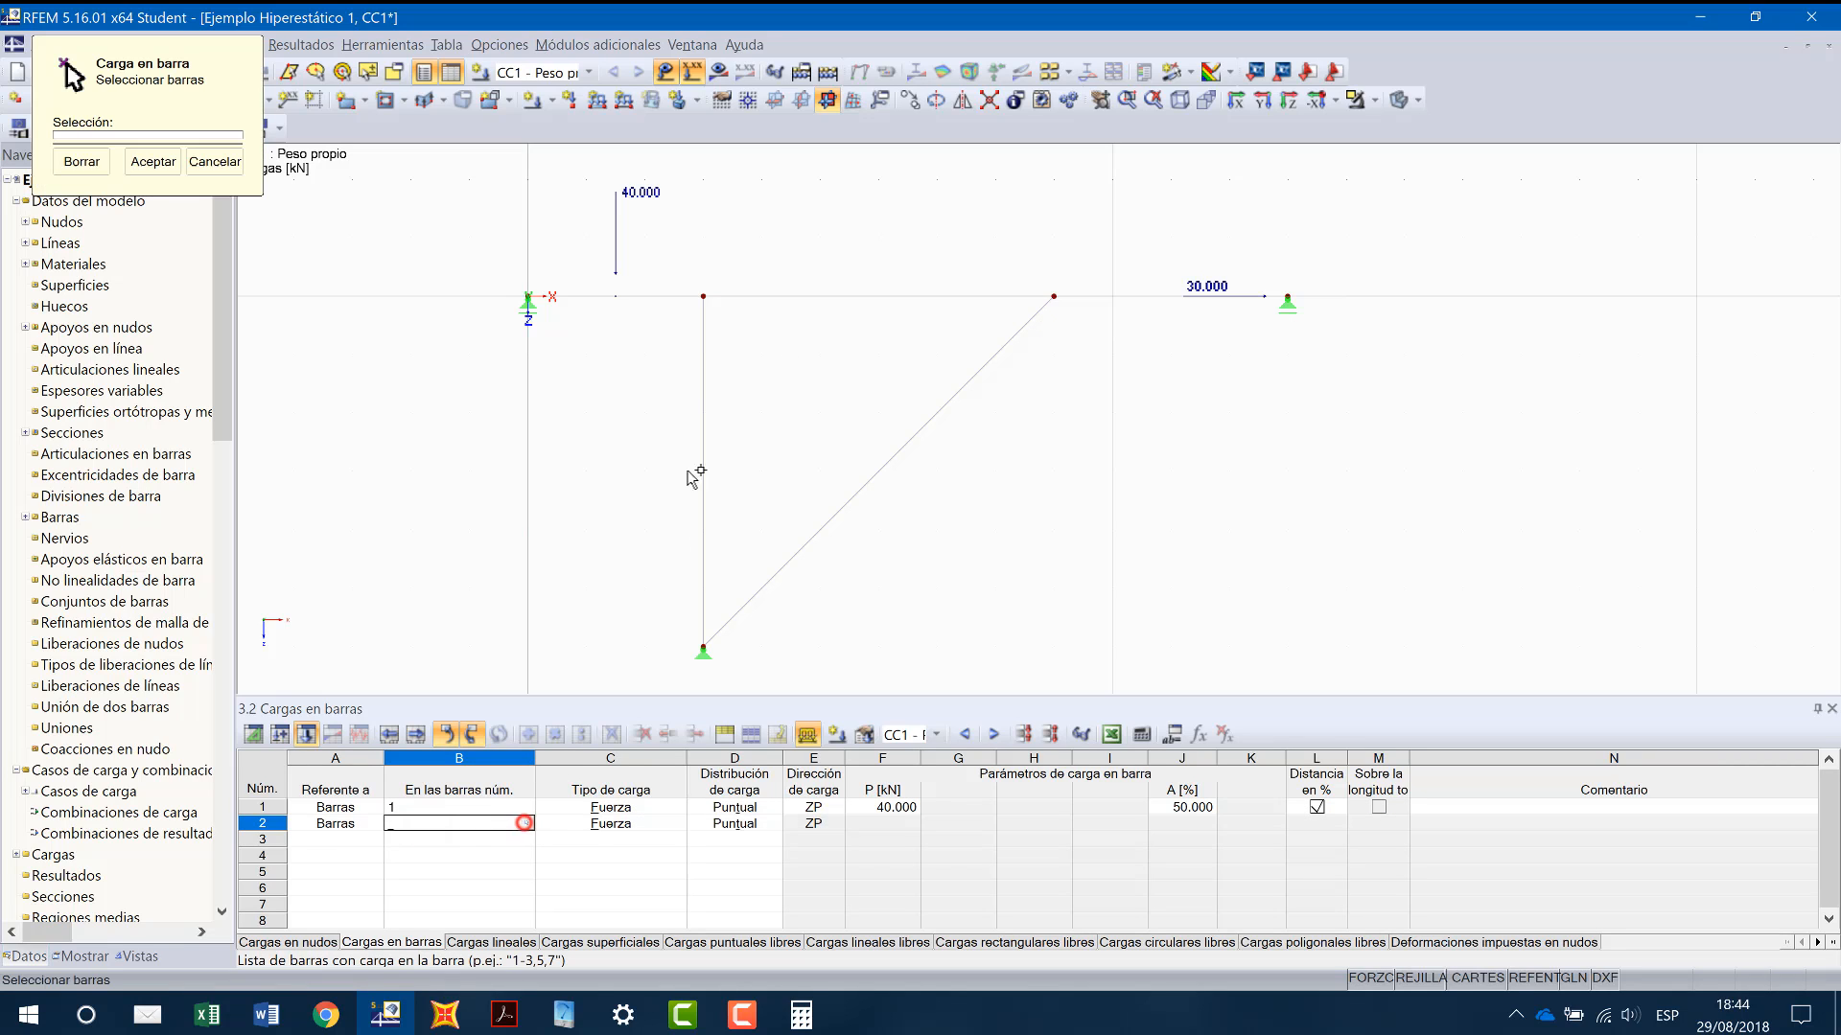
click(756, 297)
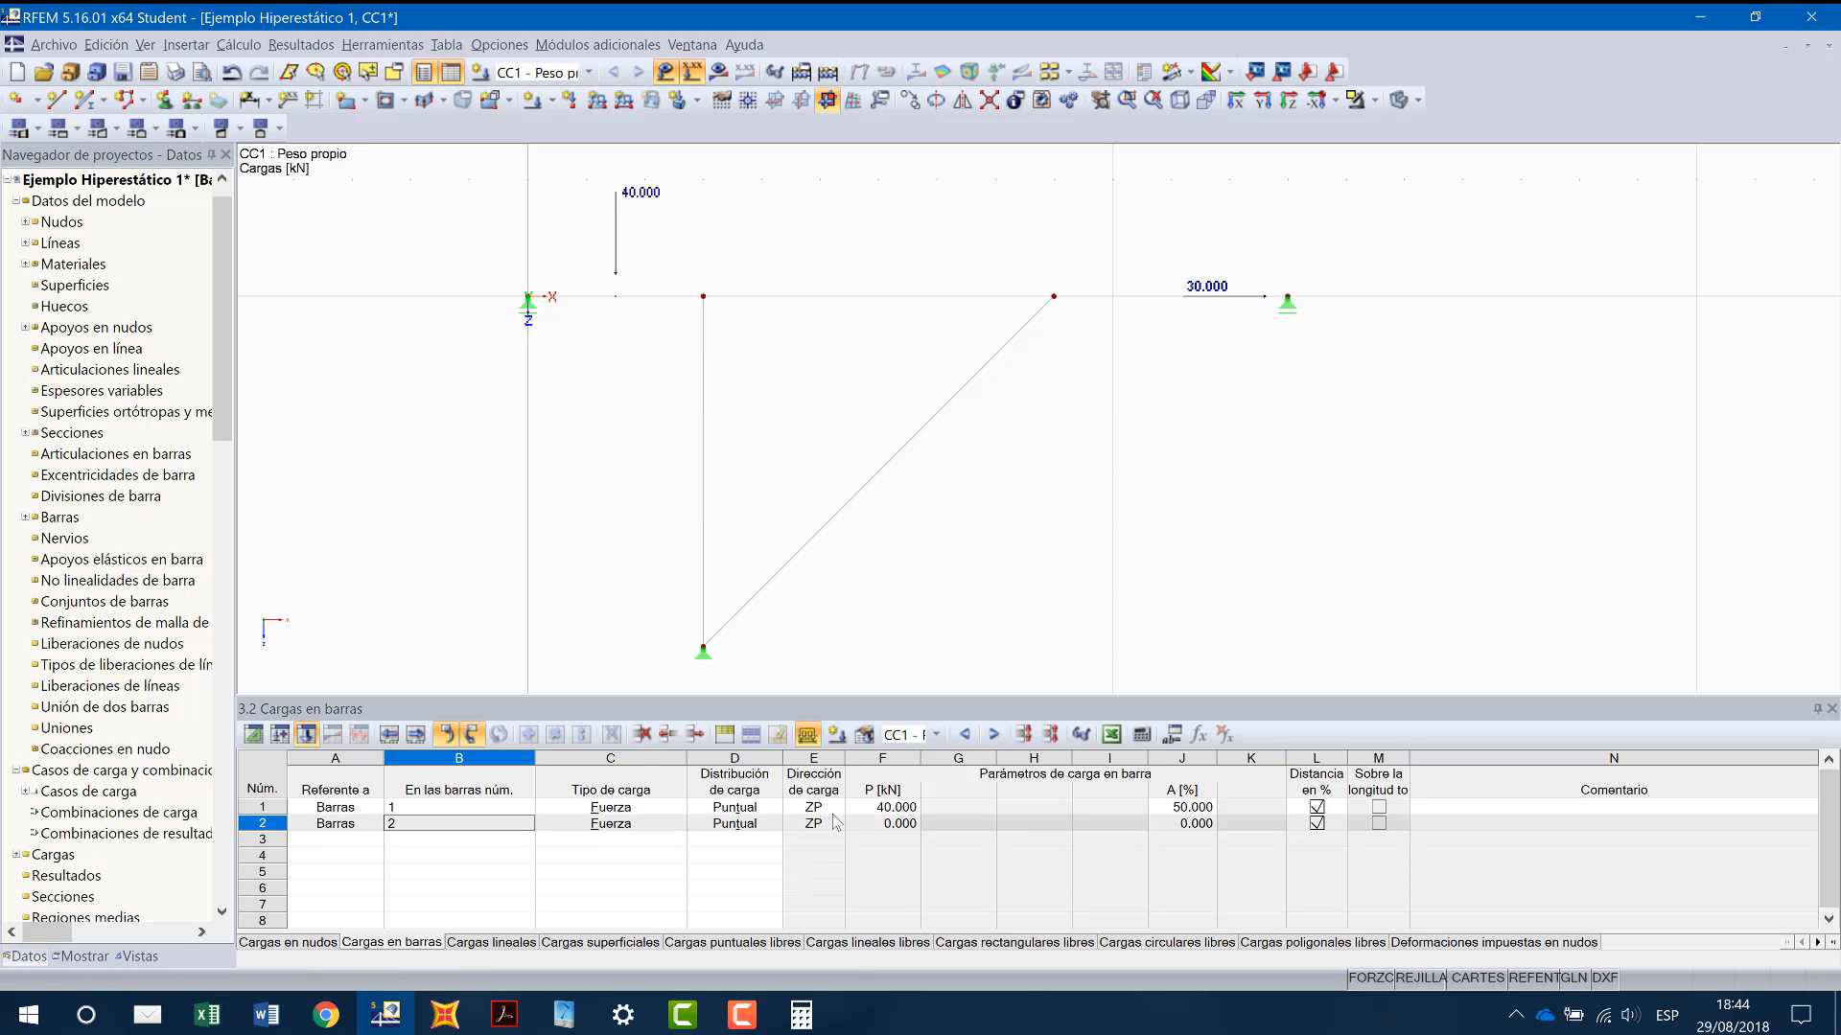
click(743, 823)
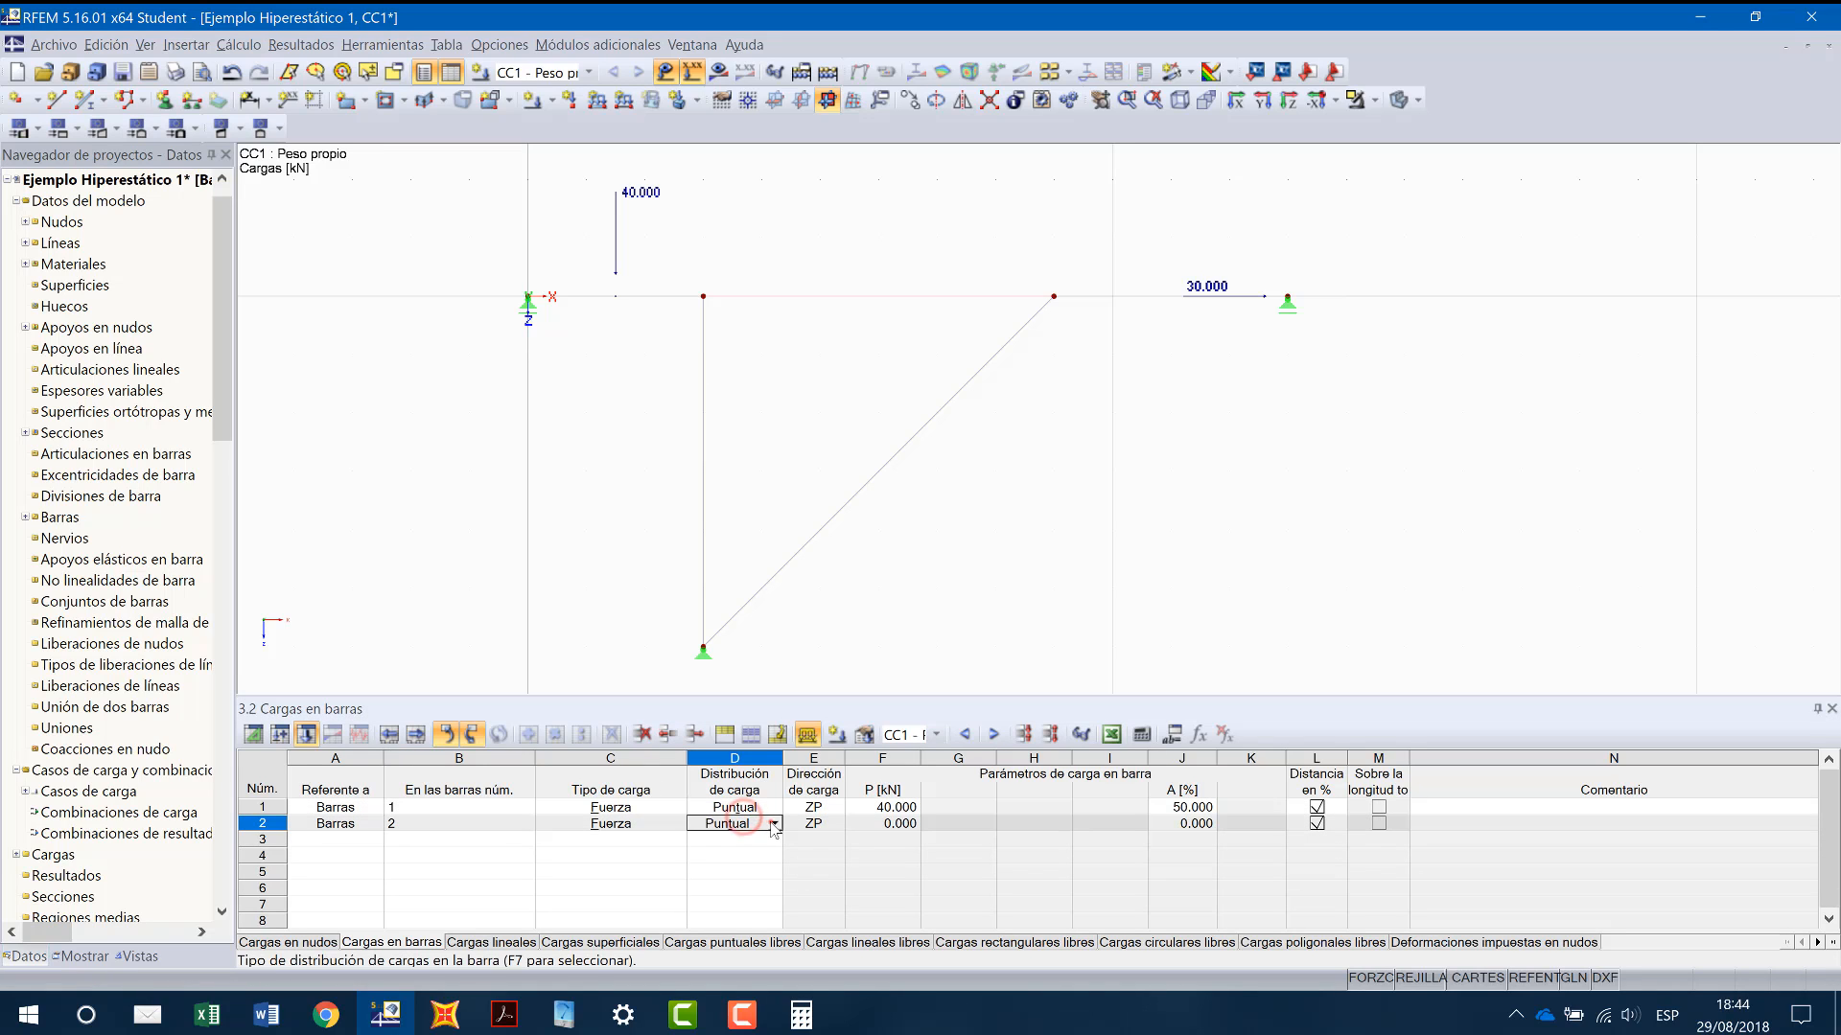
click(773, 824)
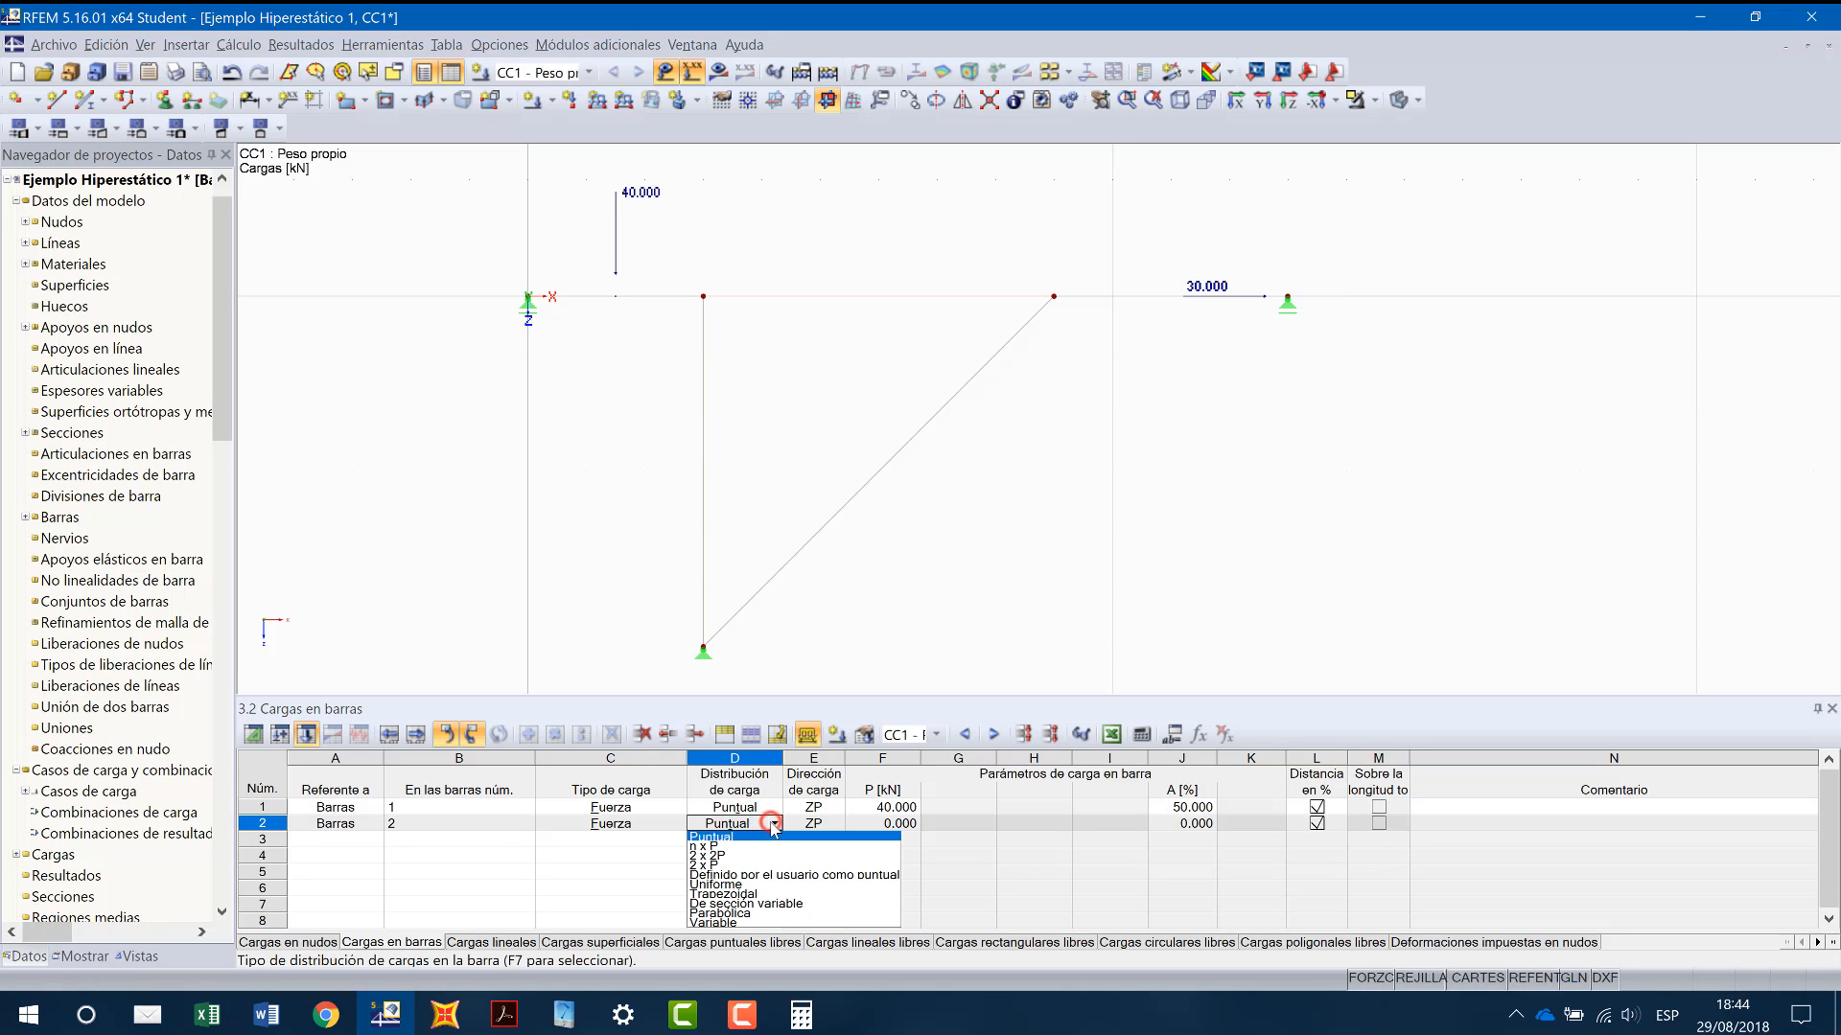
click(747, 885)
click(877, 824)
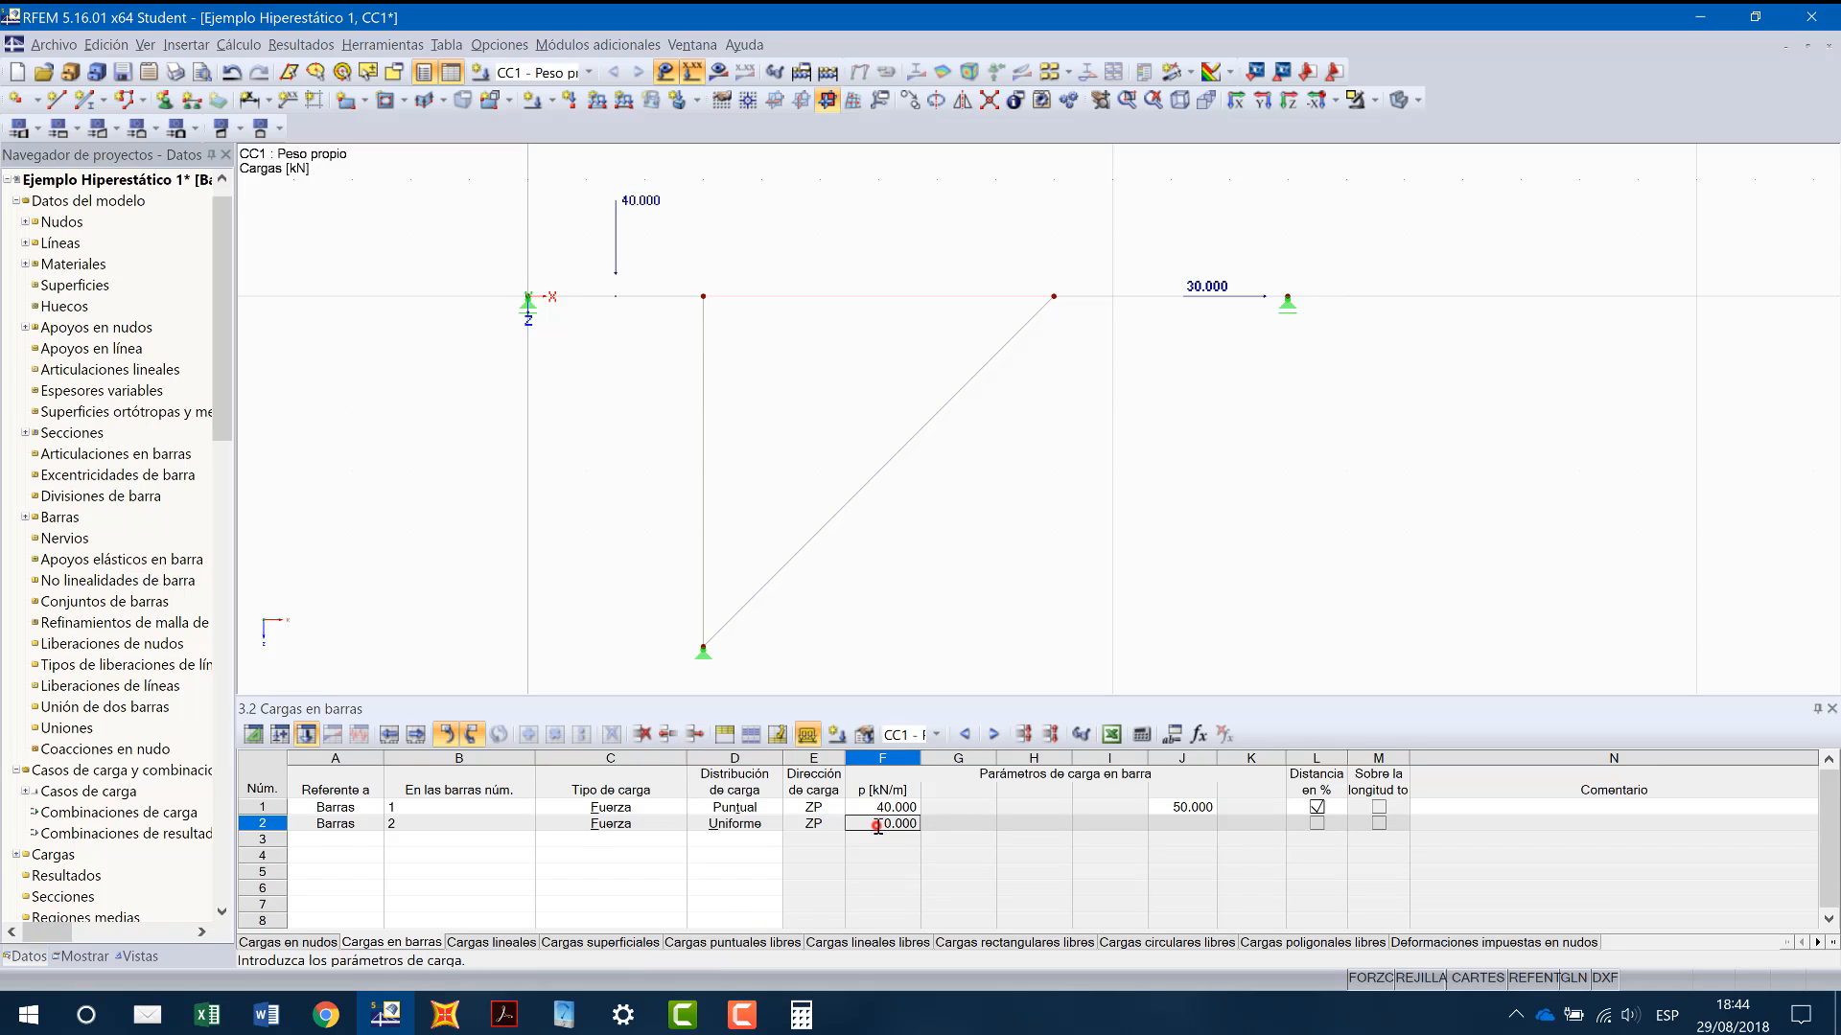
text(20.00)
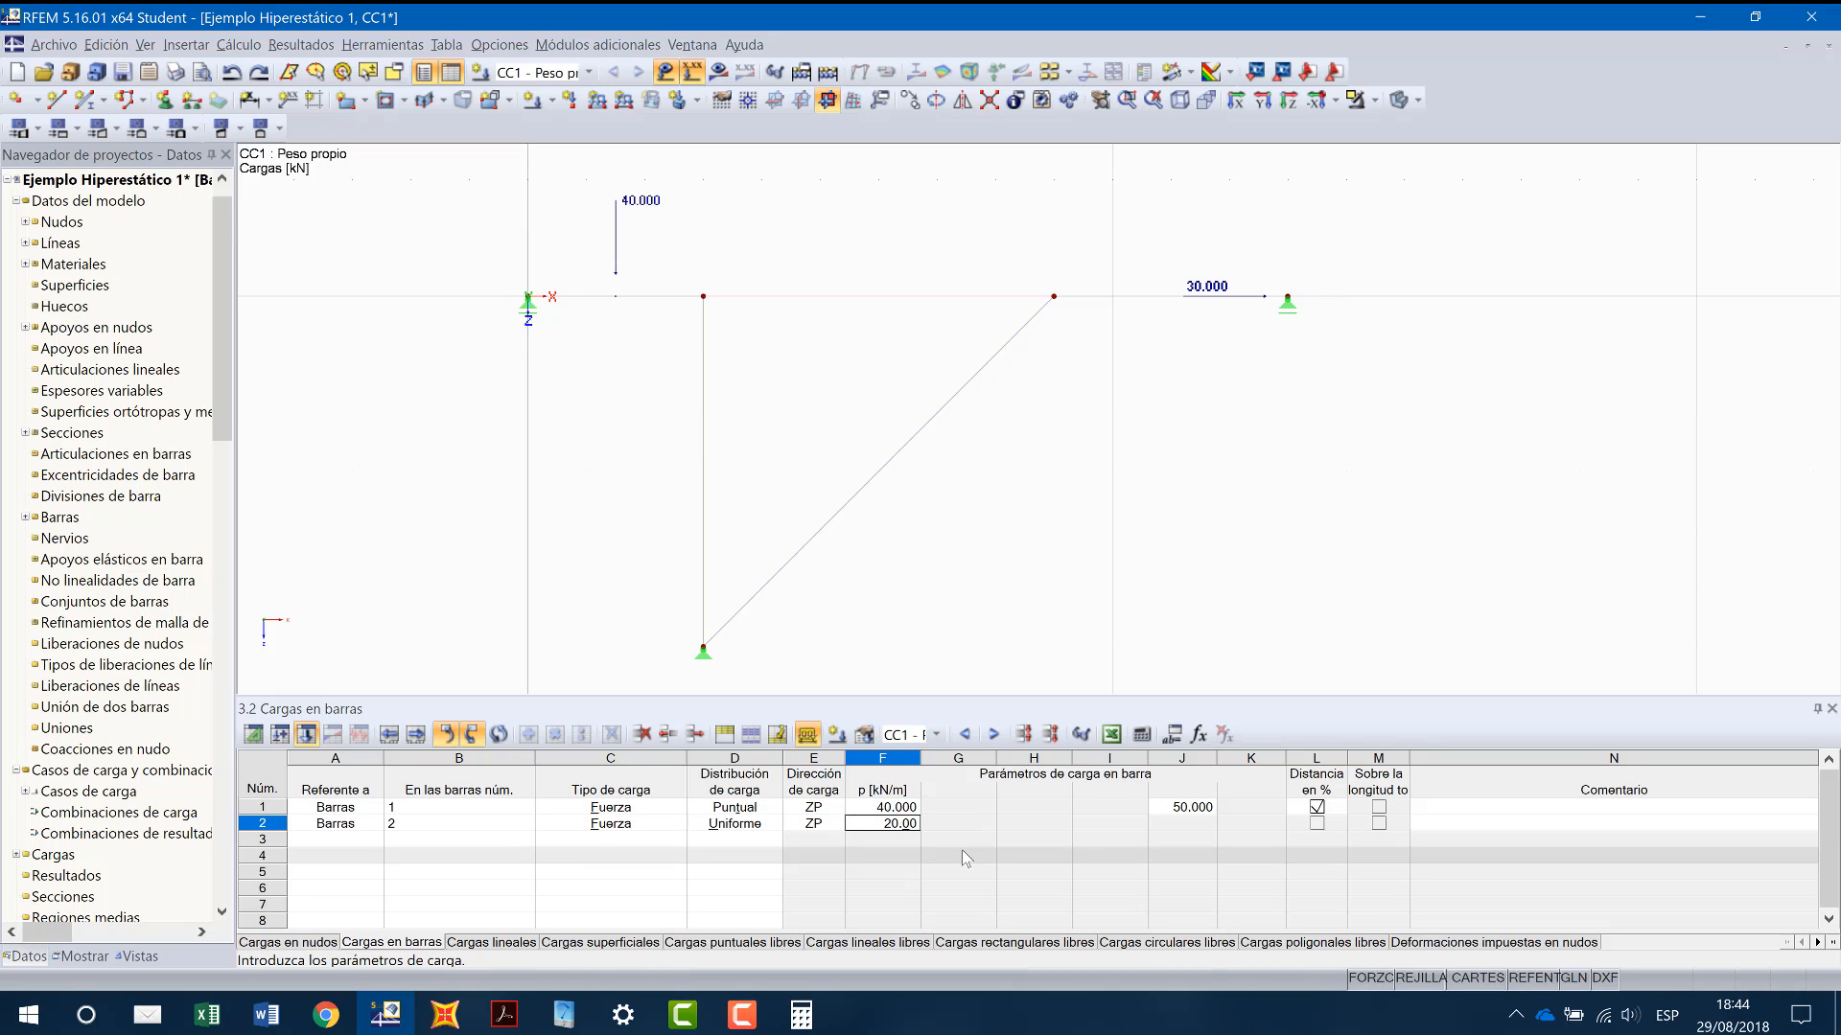
key(Return)
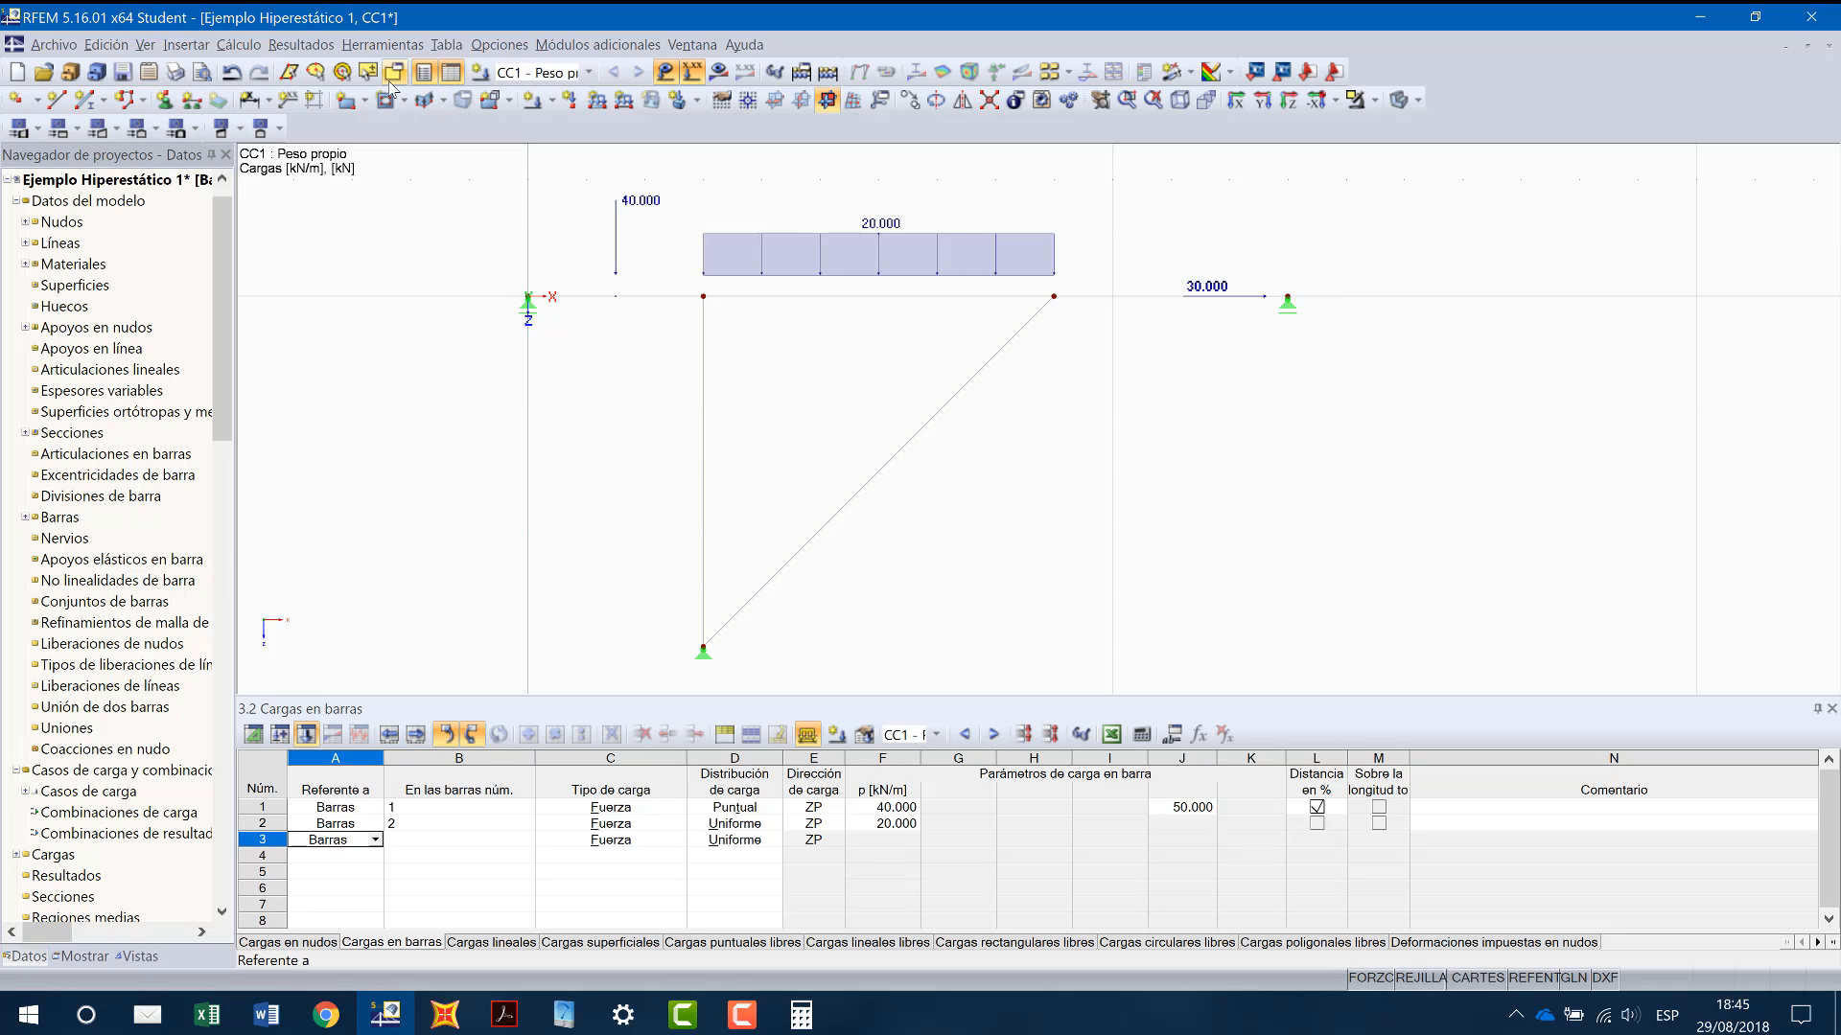
Step: Run the calculation of all results for the loaded structure
click(309, 48)
mouse_move(261, 50)
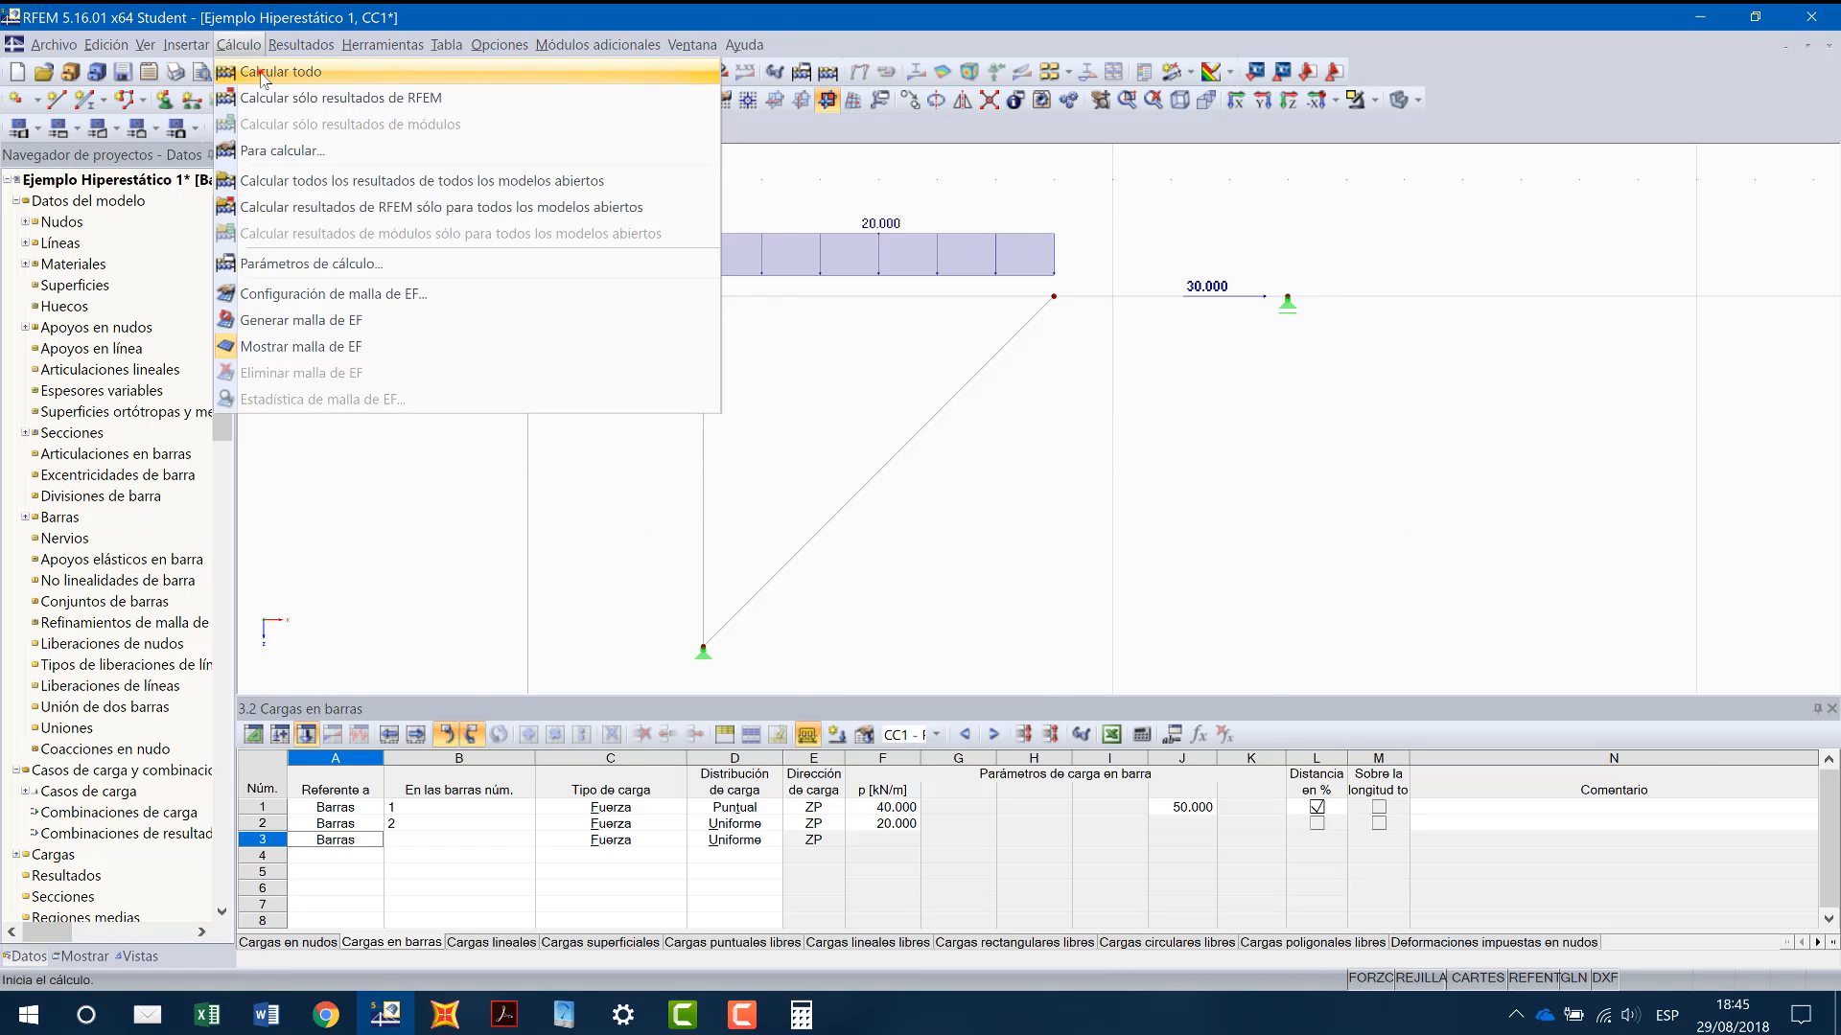
click(264, 72)
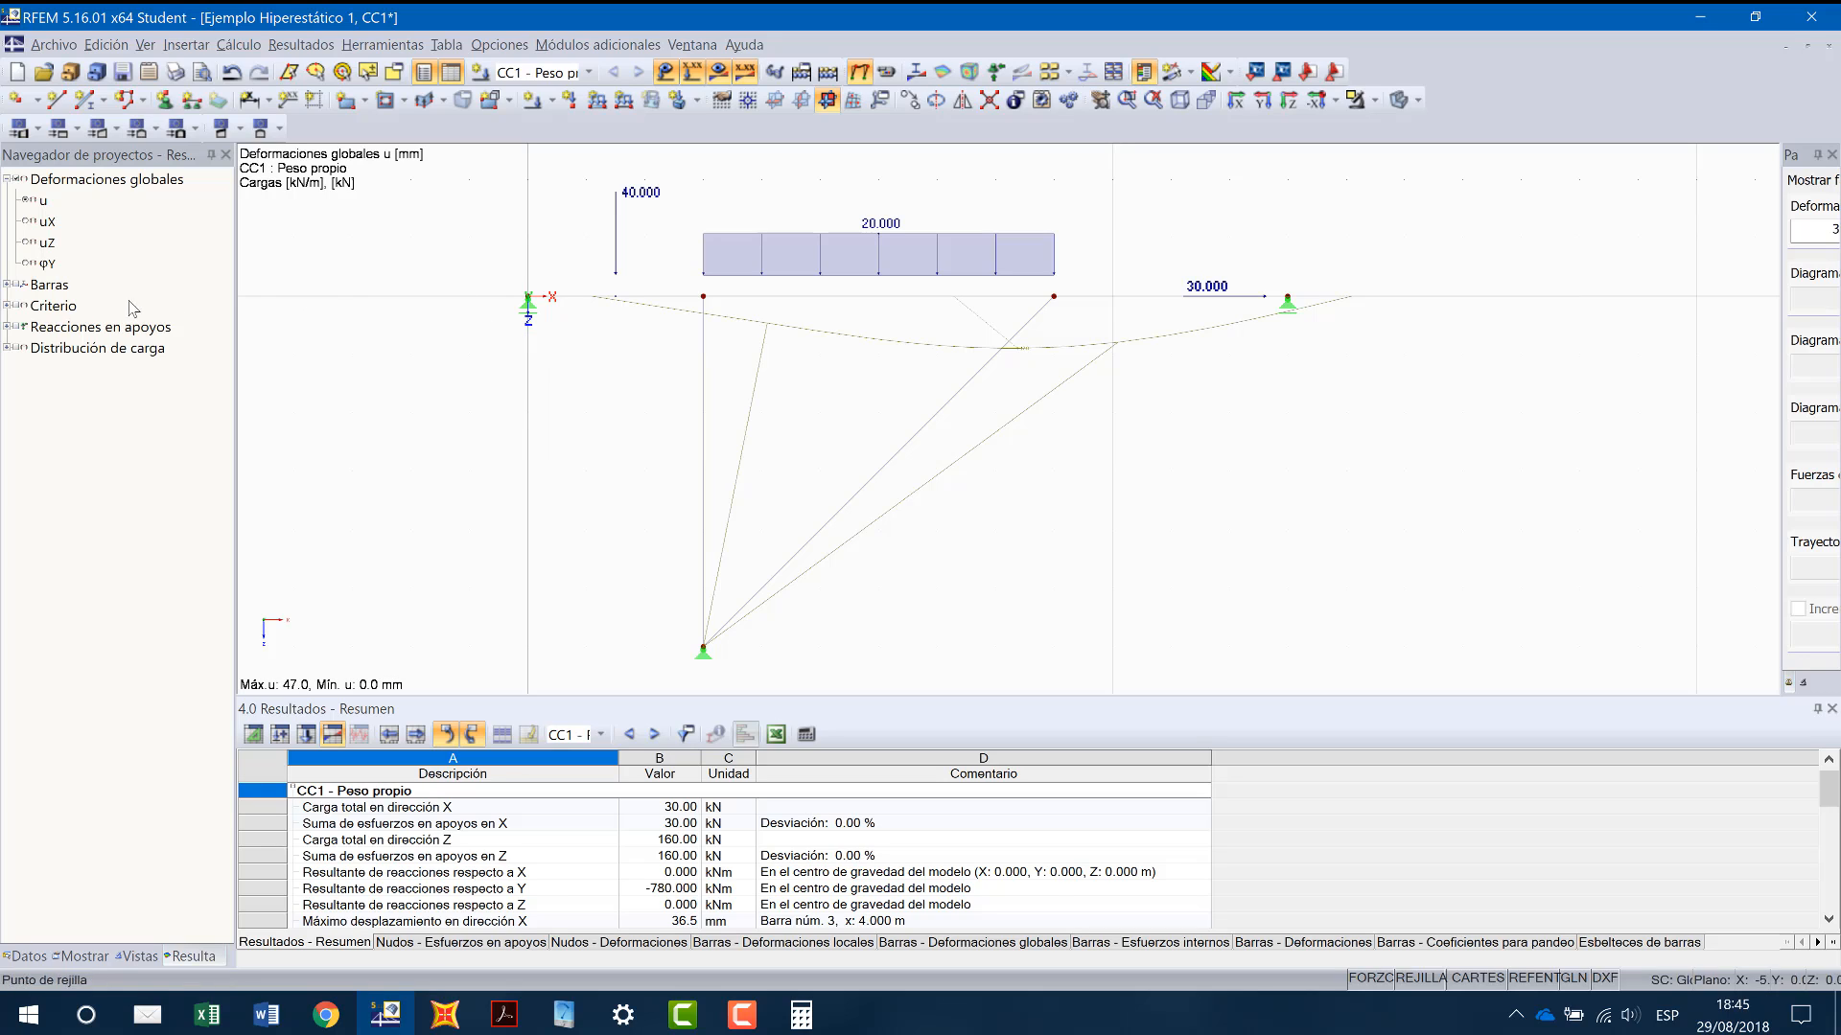
Step: Display the bending moment My diagram from the members' internal forces and examine its values along the beam
click(6, 292)
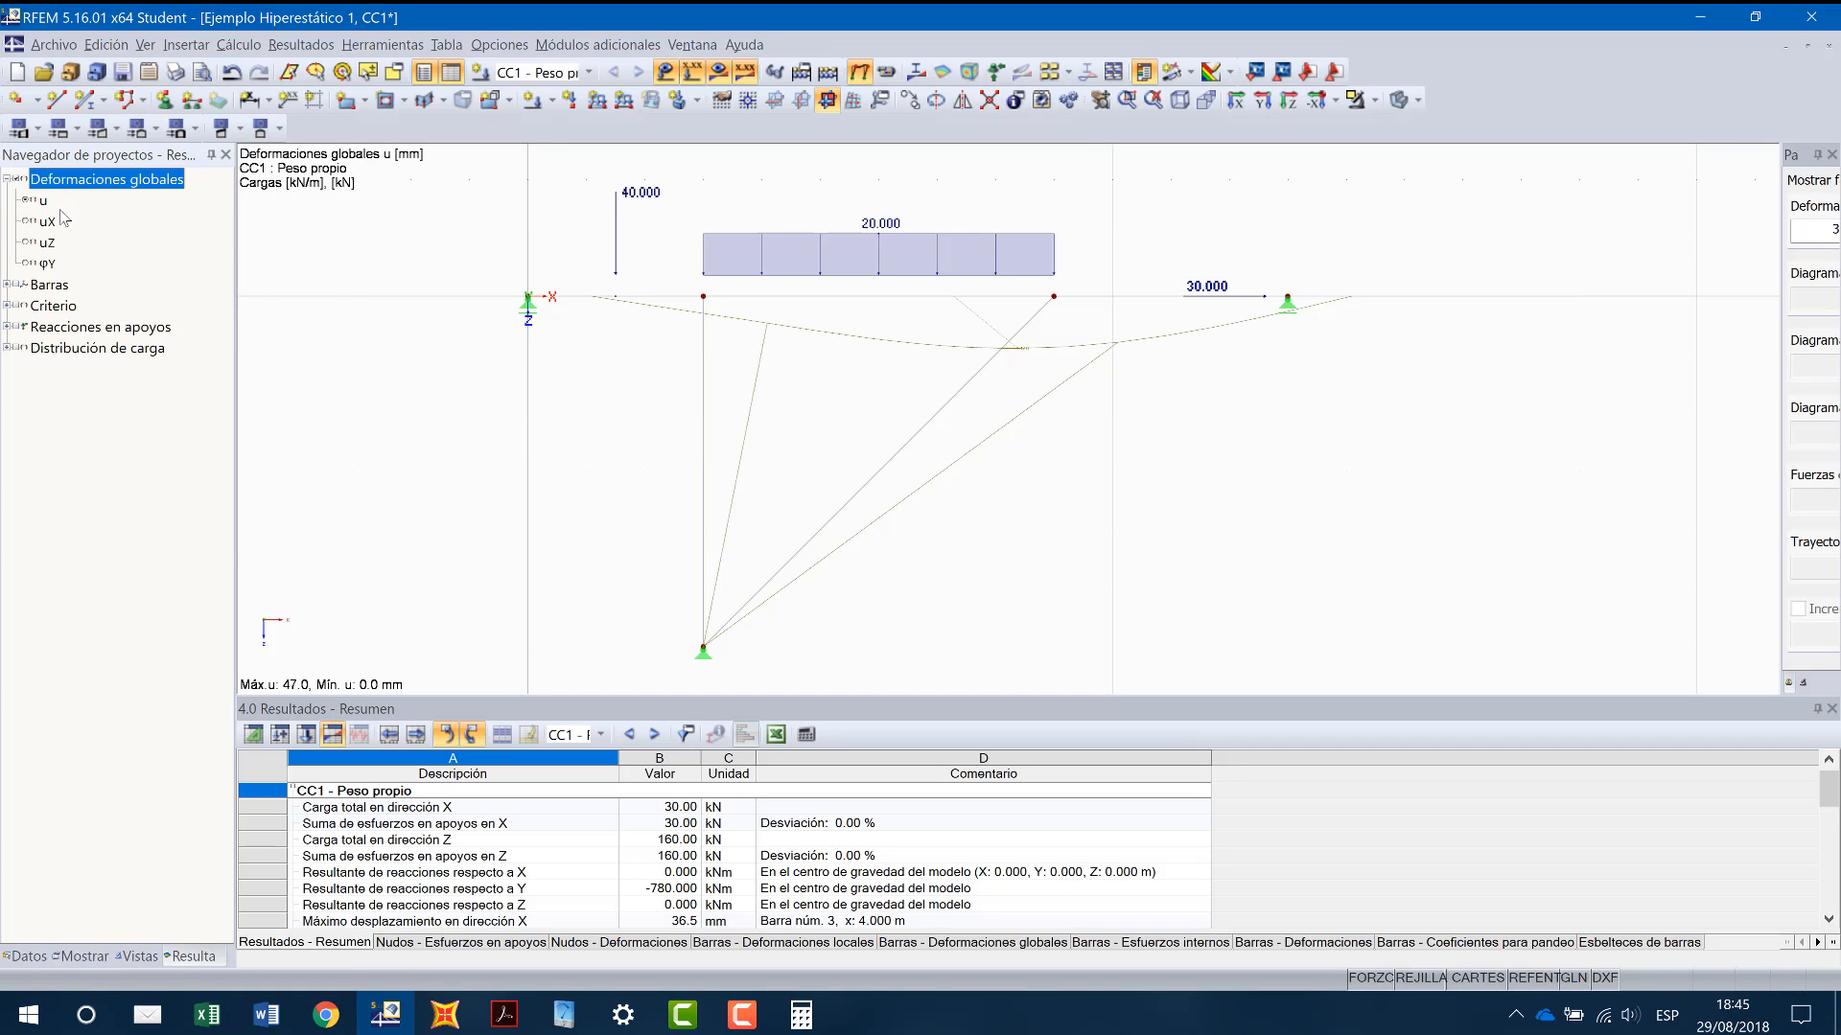
click(6, 284)
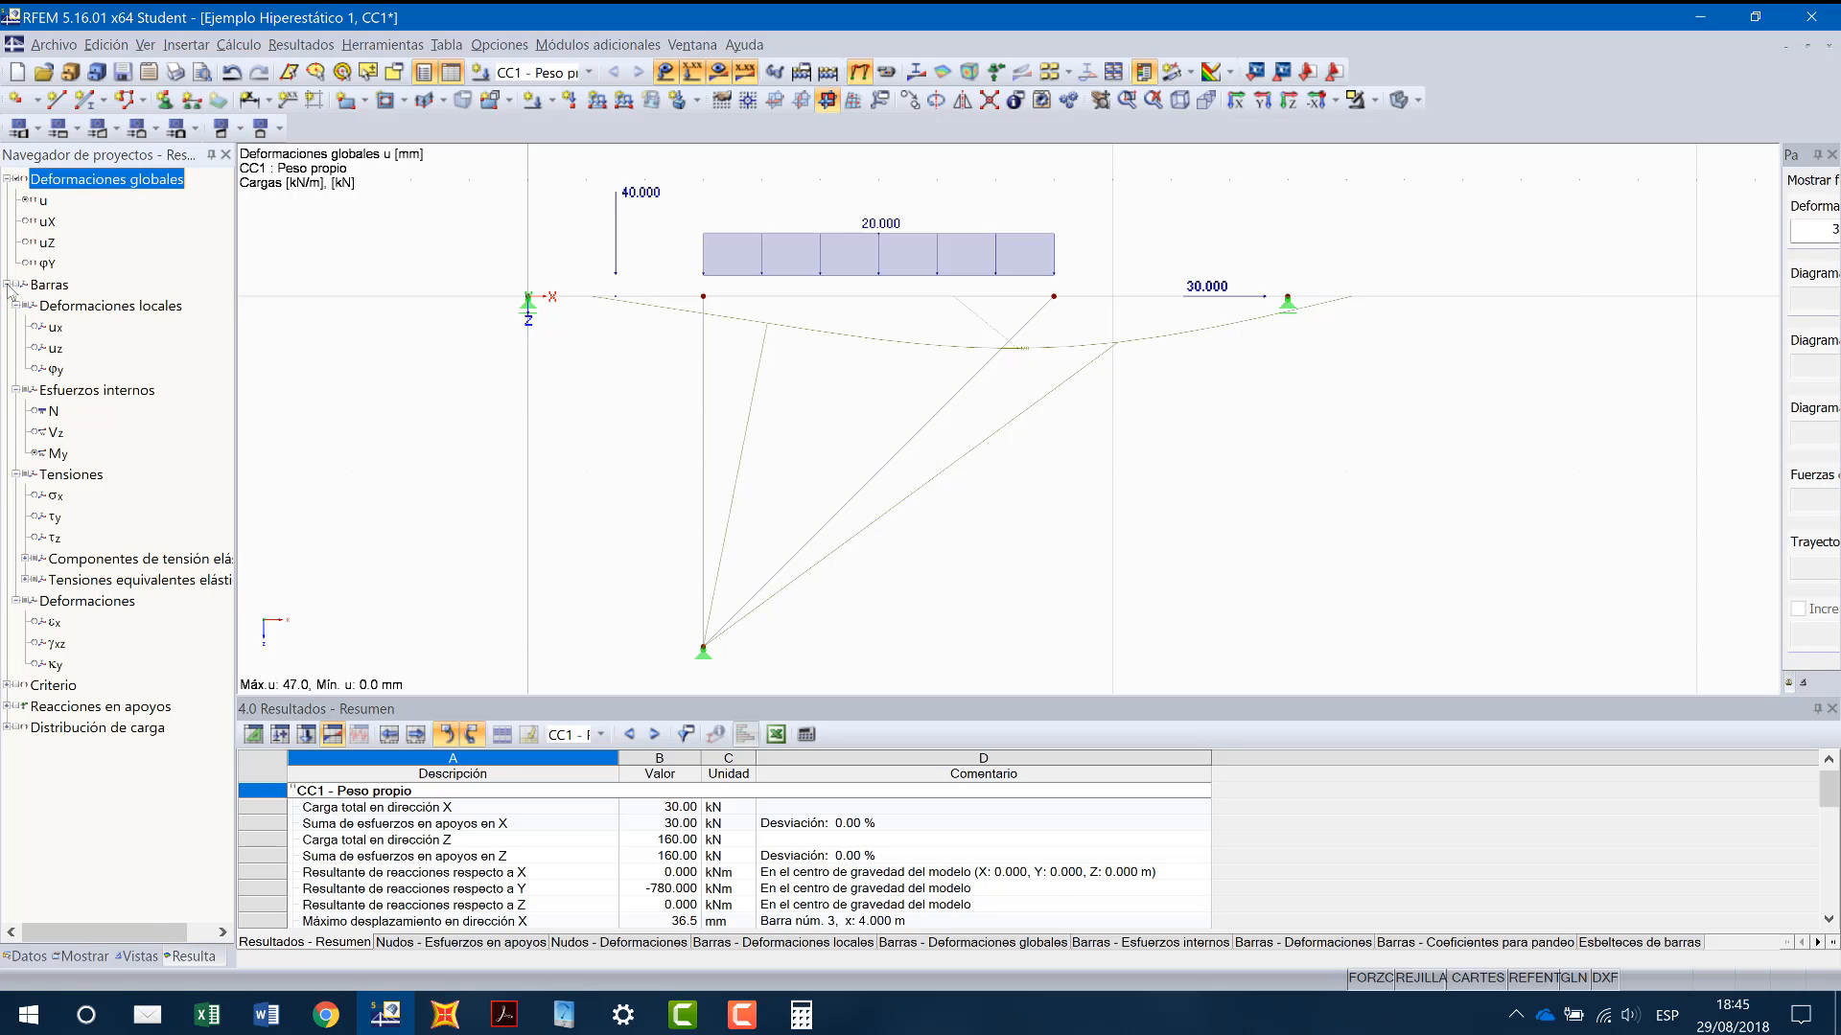
click(36, 454)
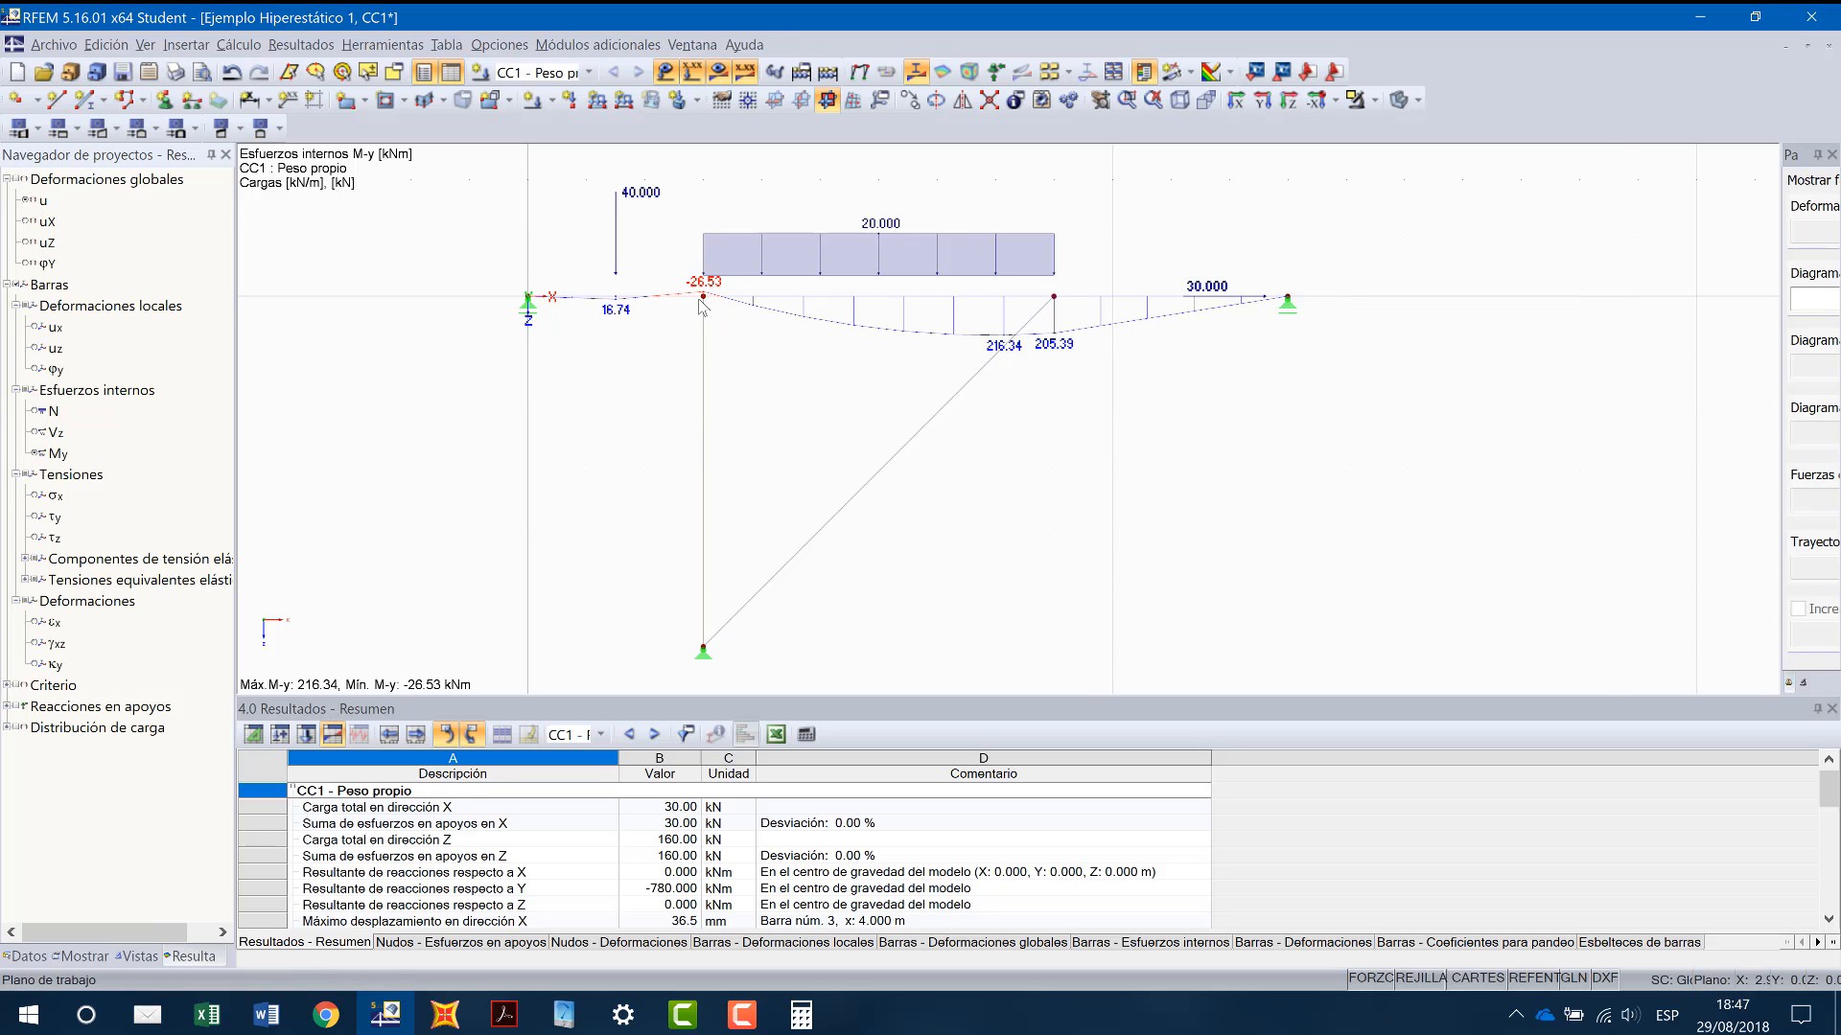
scroll(678, 318, up, 3)
scroll(625, 348, down, 3)
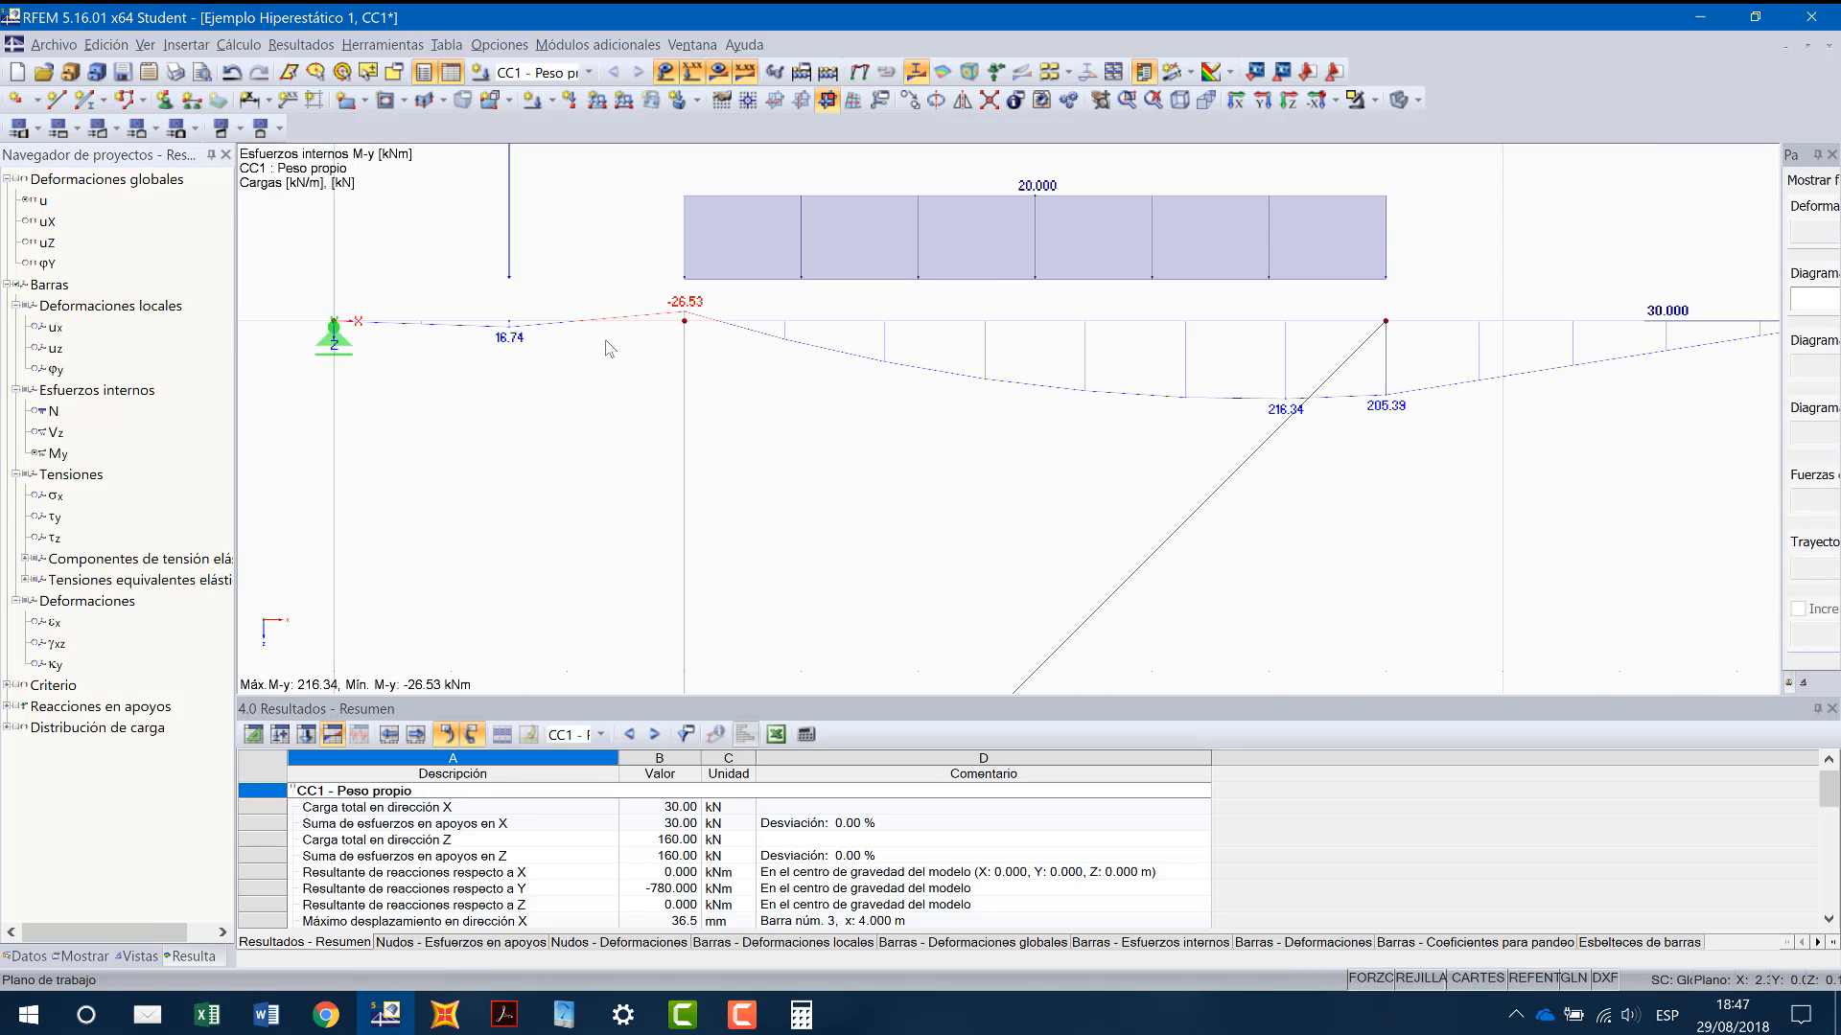
scroll(642, 299, down, 3)
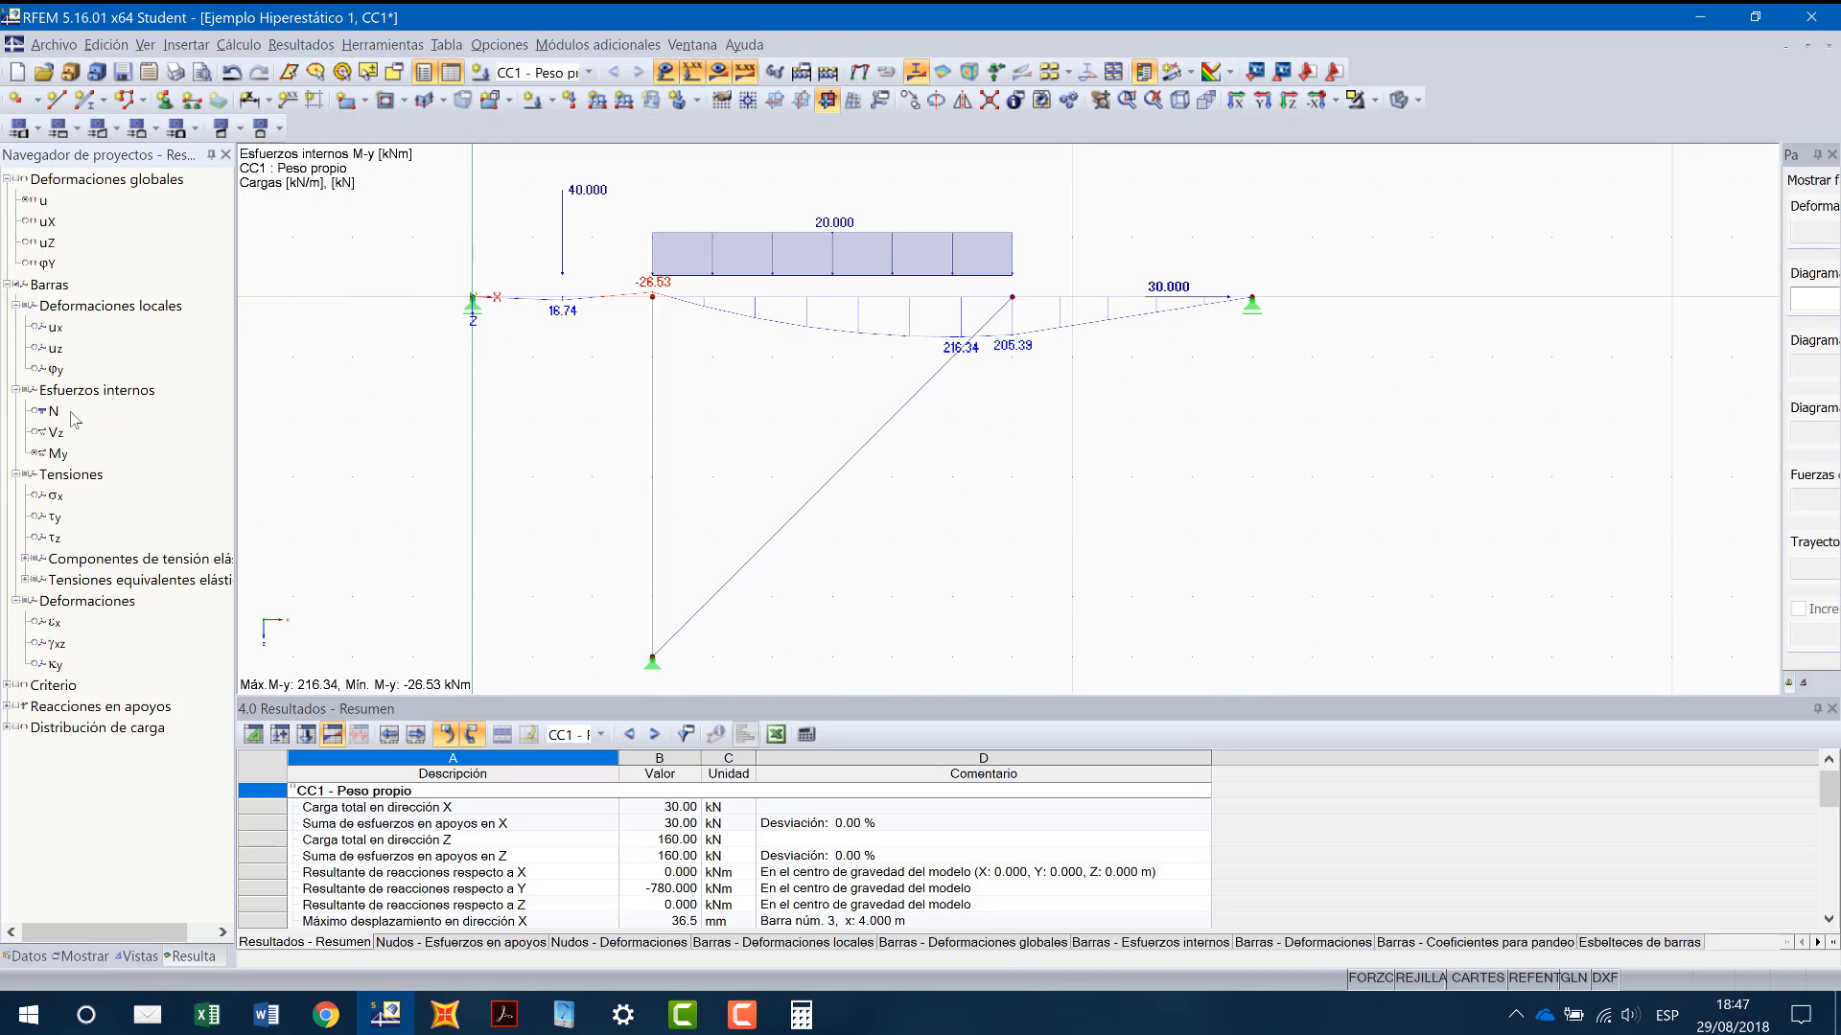
Step: Display the axial force N diagram on the structure and open the result diagrams for the beam's last span
click(38, 411)
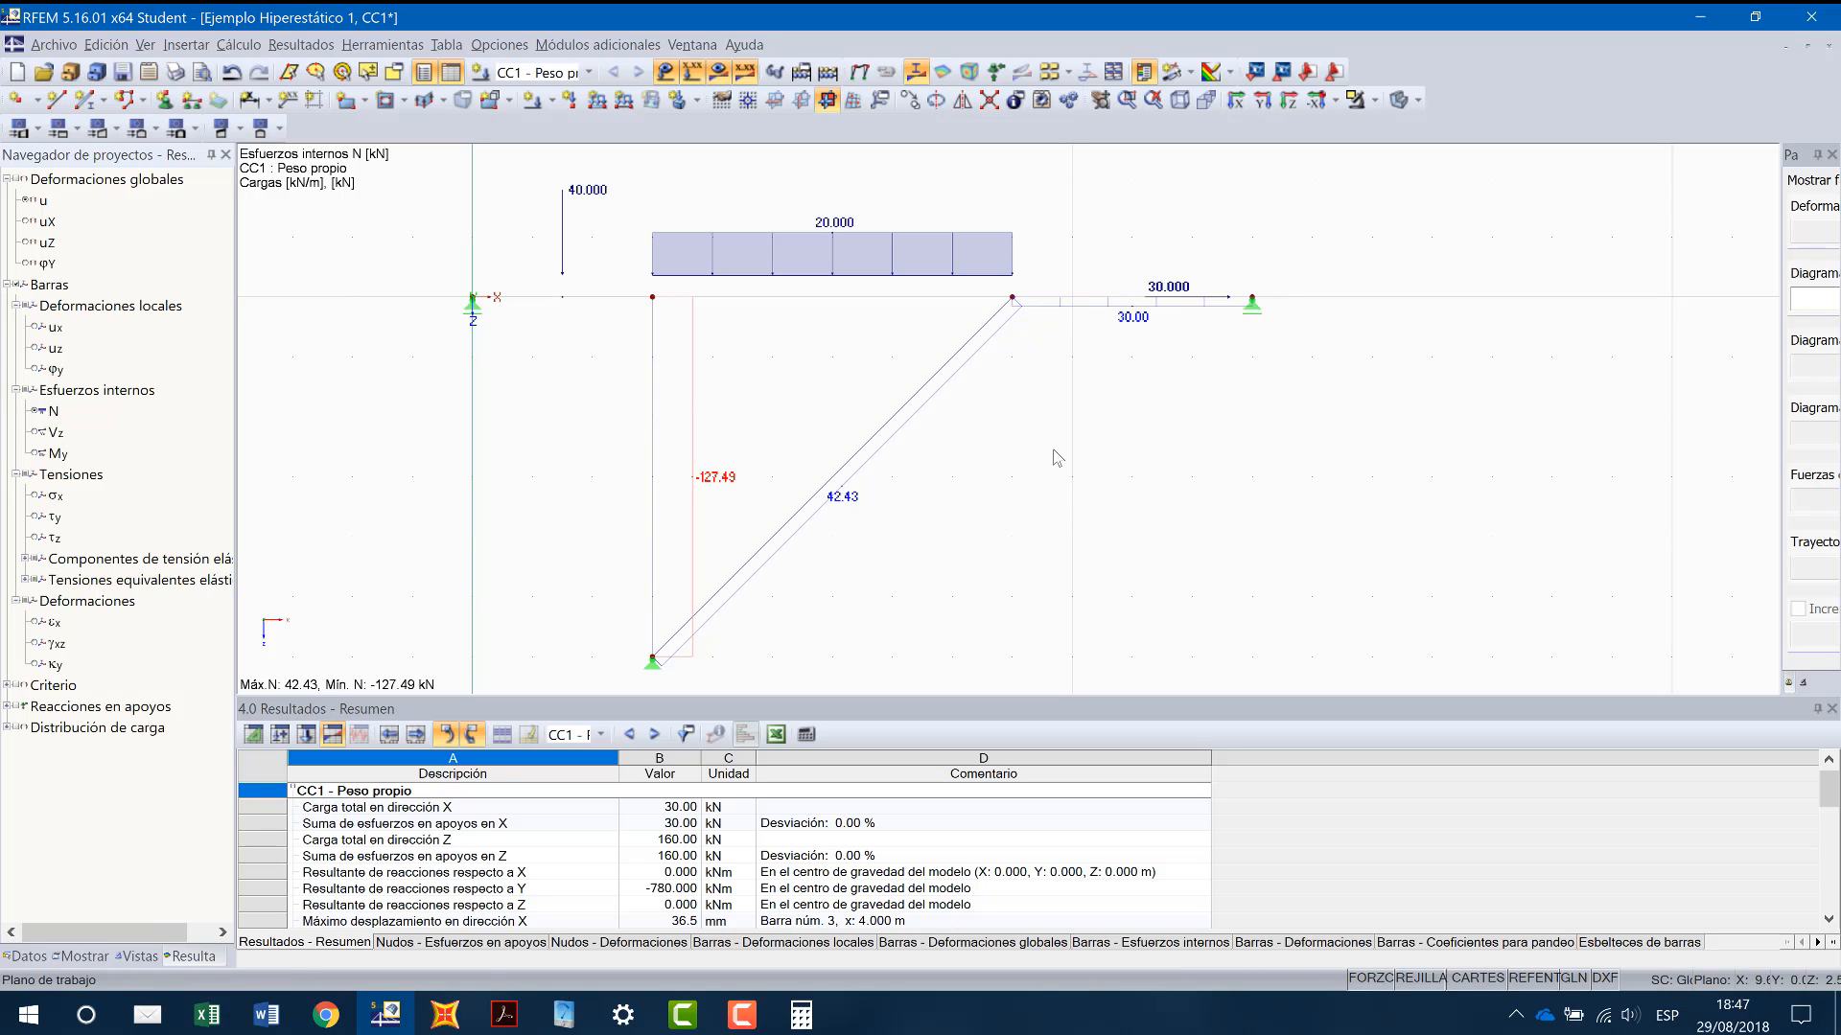
right_click(1060, 301)
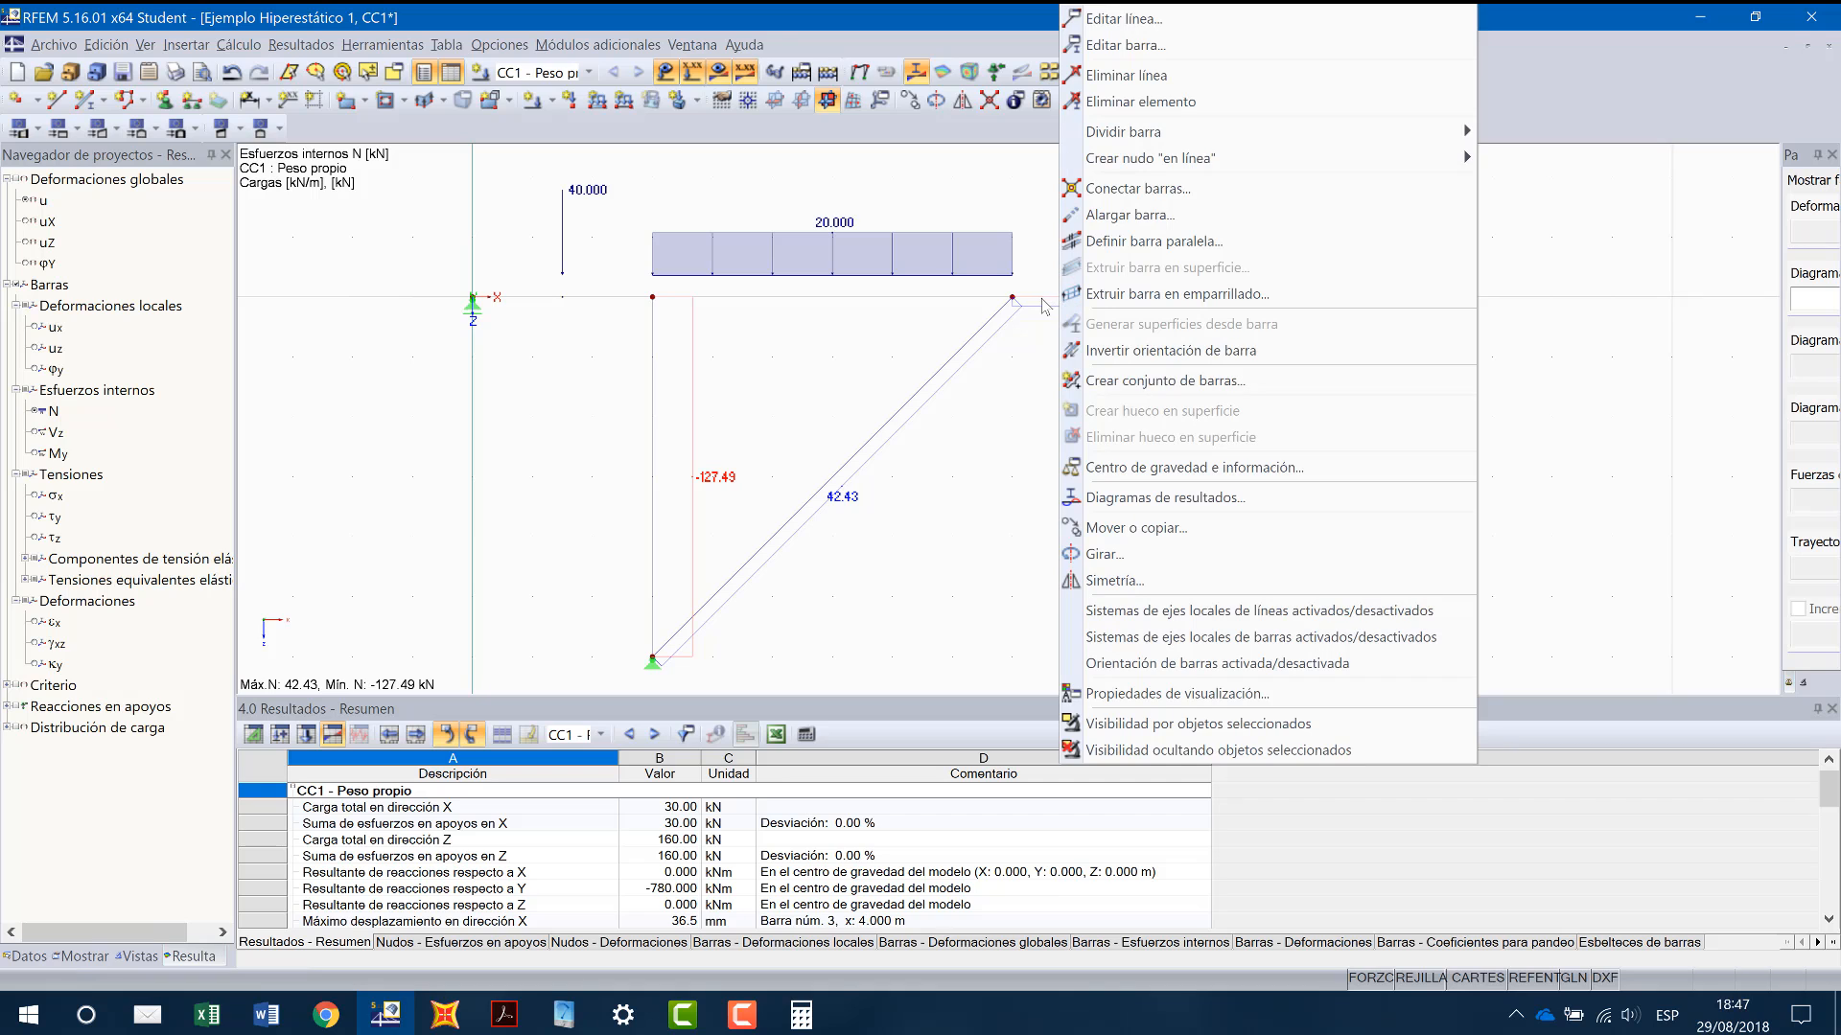
click(1070, 499)
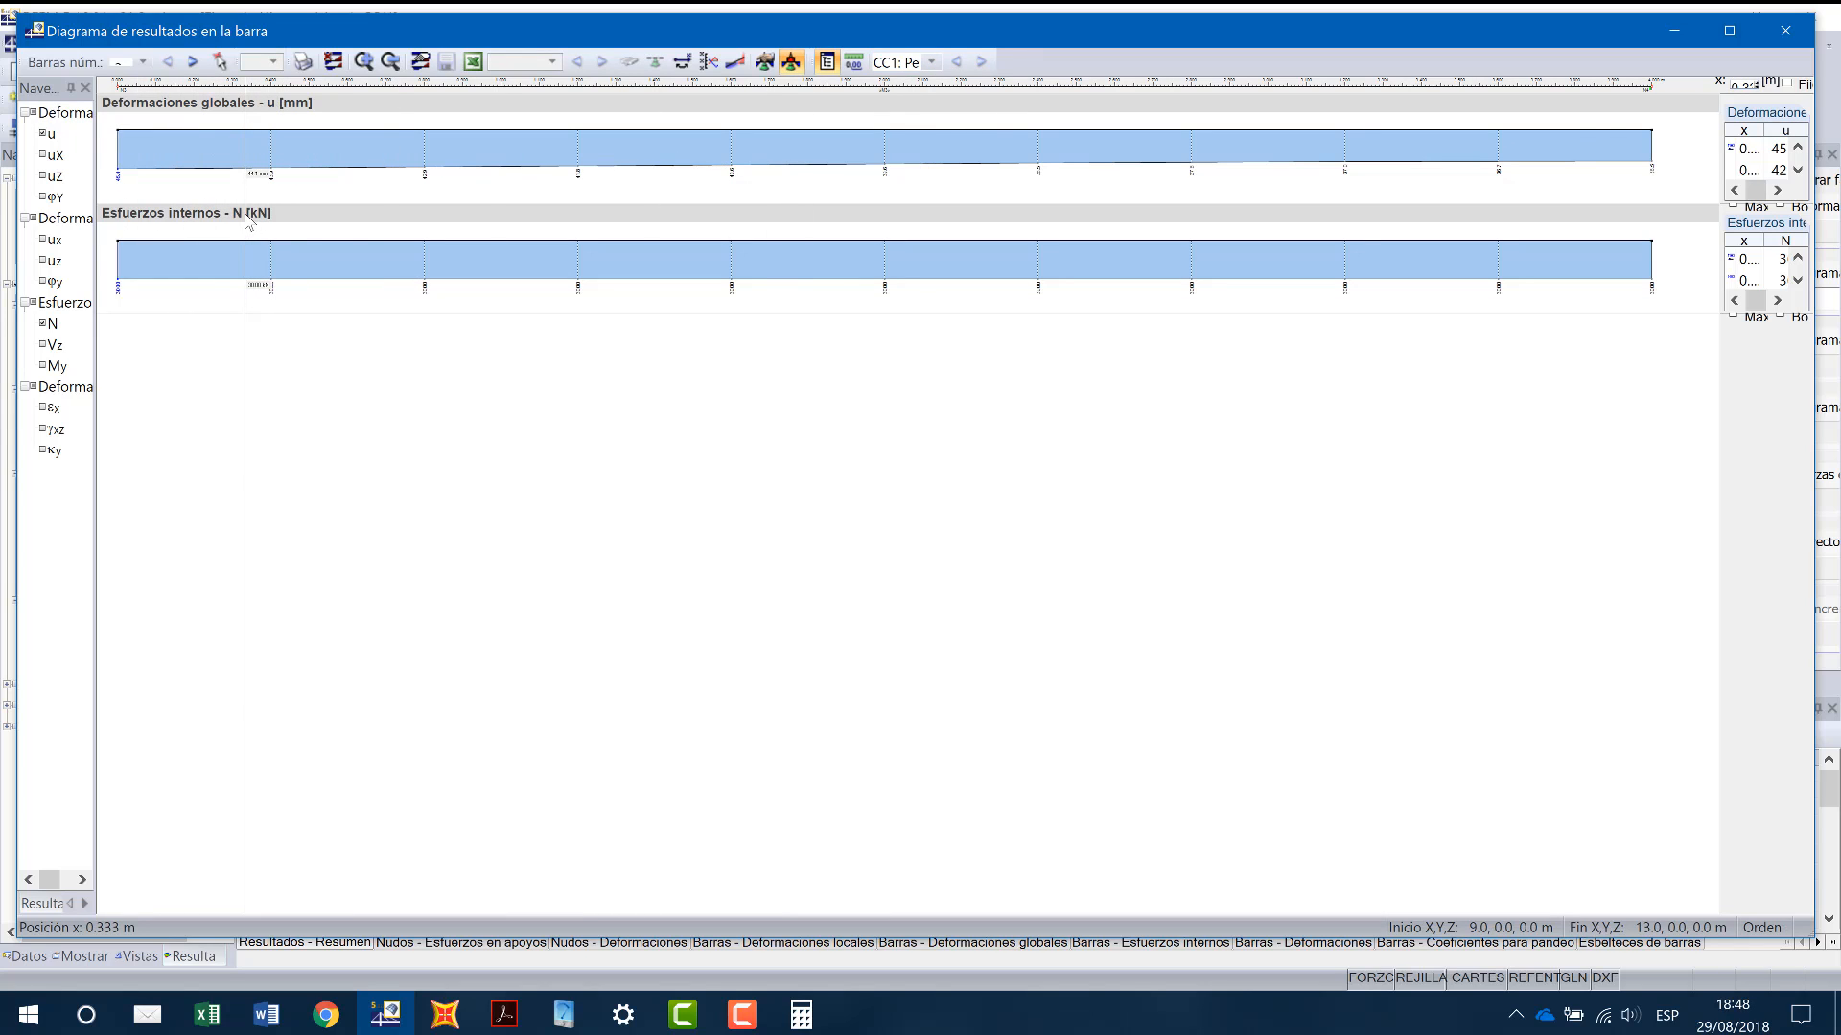
Step: Add the My diagram to the member's result diagrams, inspect it at a fixed position about 1.3 m along, and close the diagrams
click(41, 365)
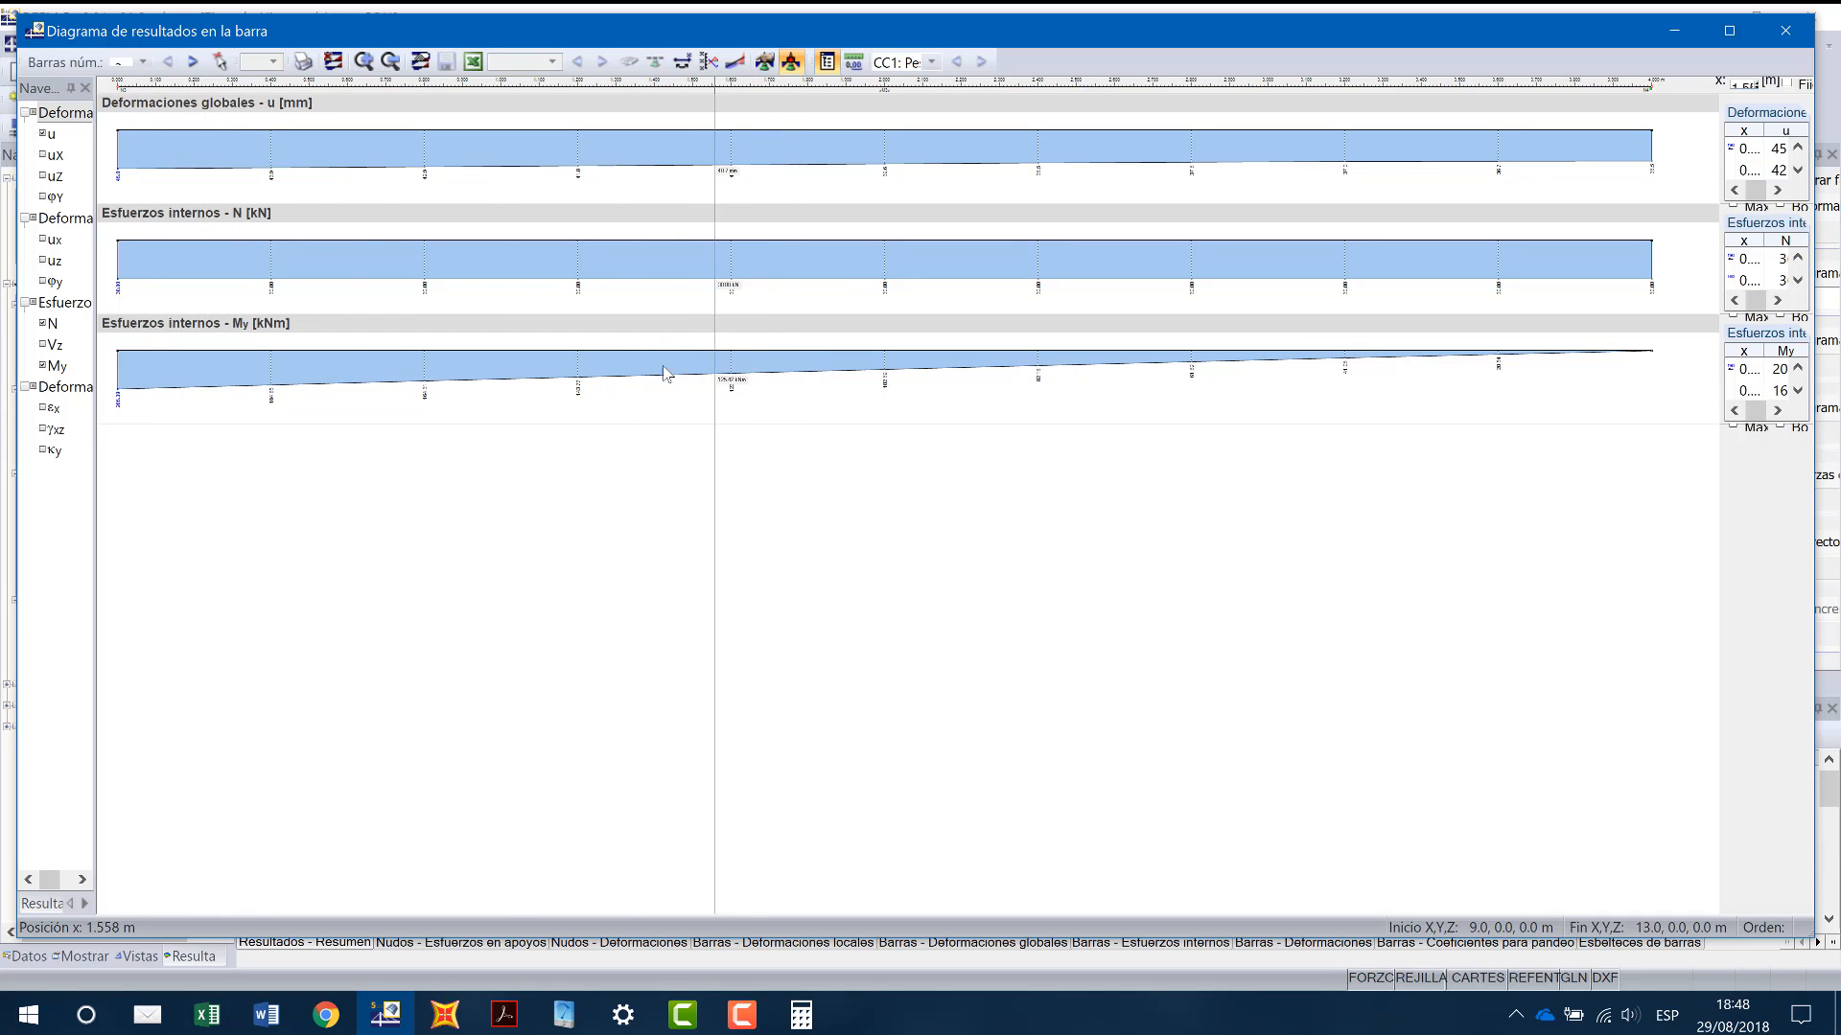
click(617, 363)
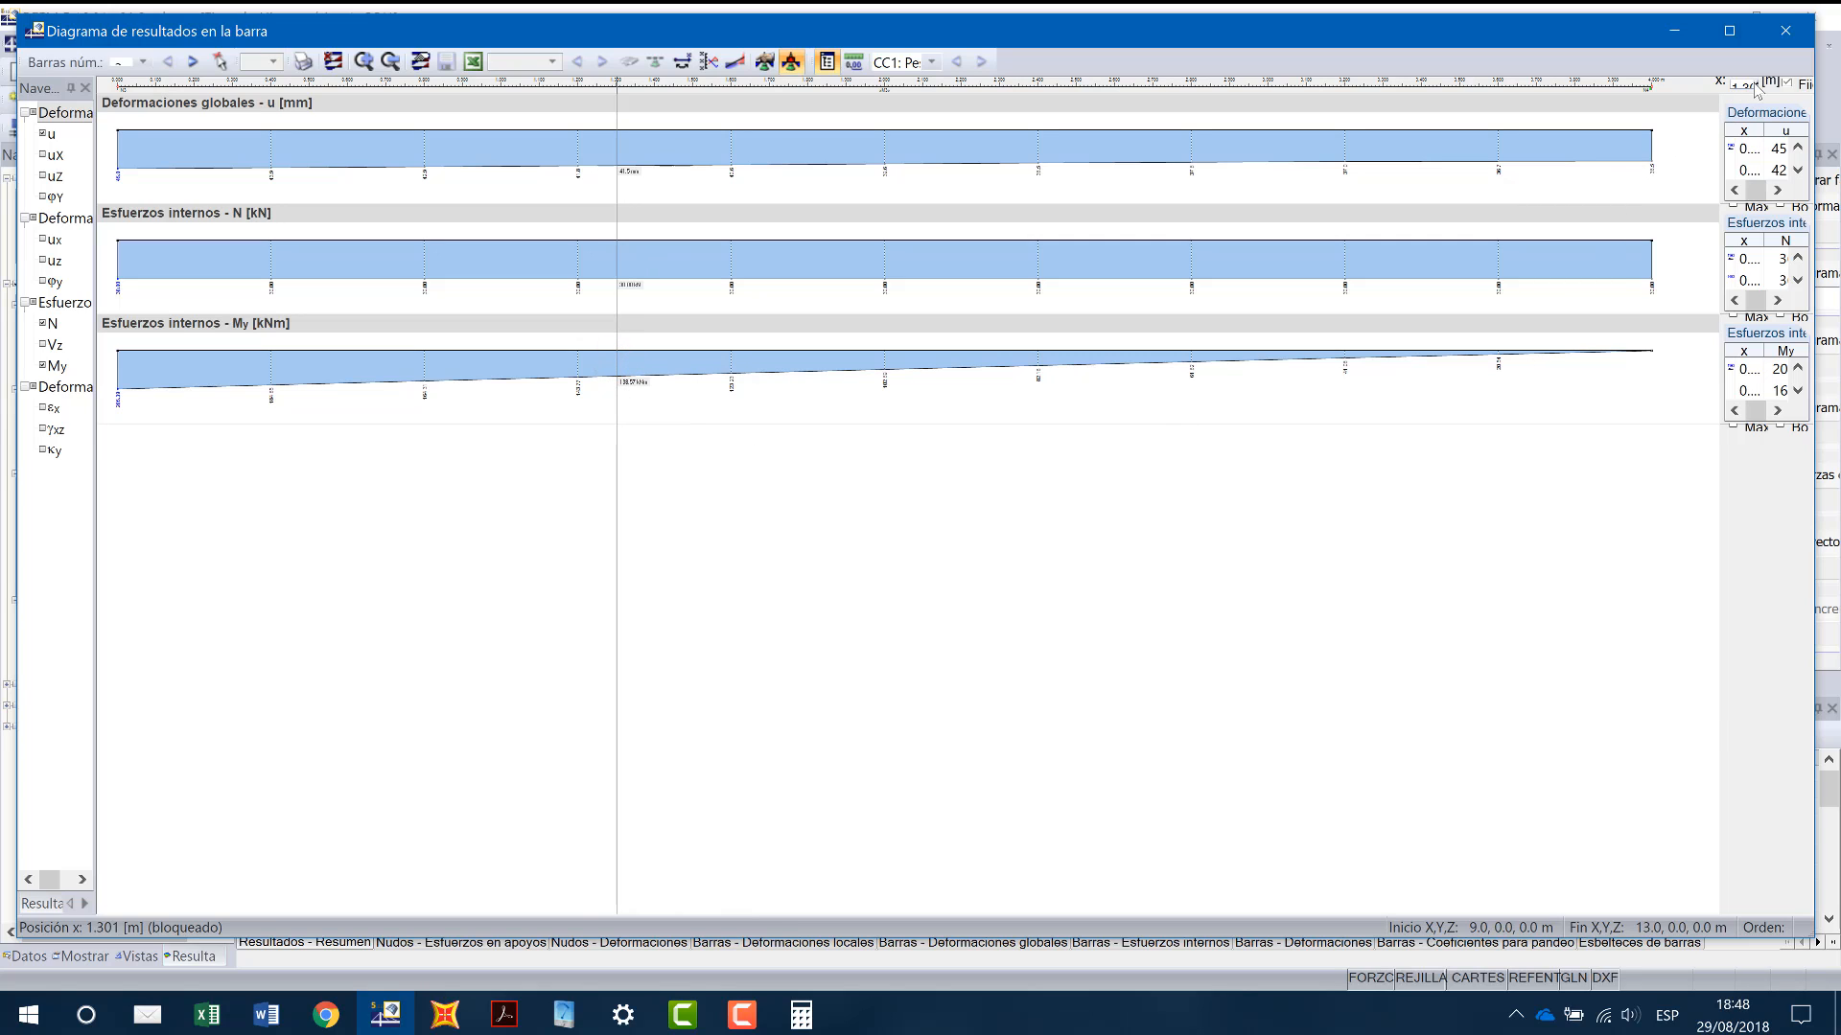
click(1785, 84)
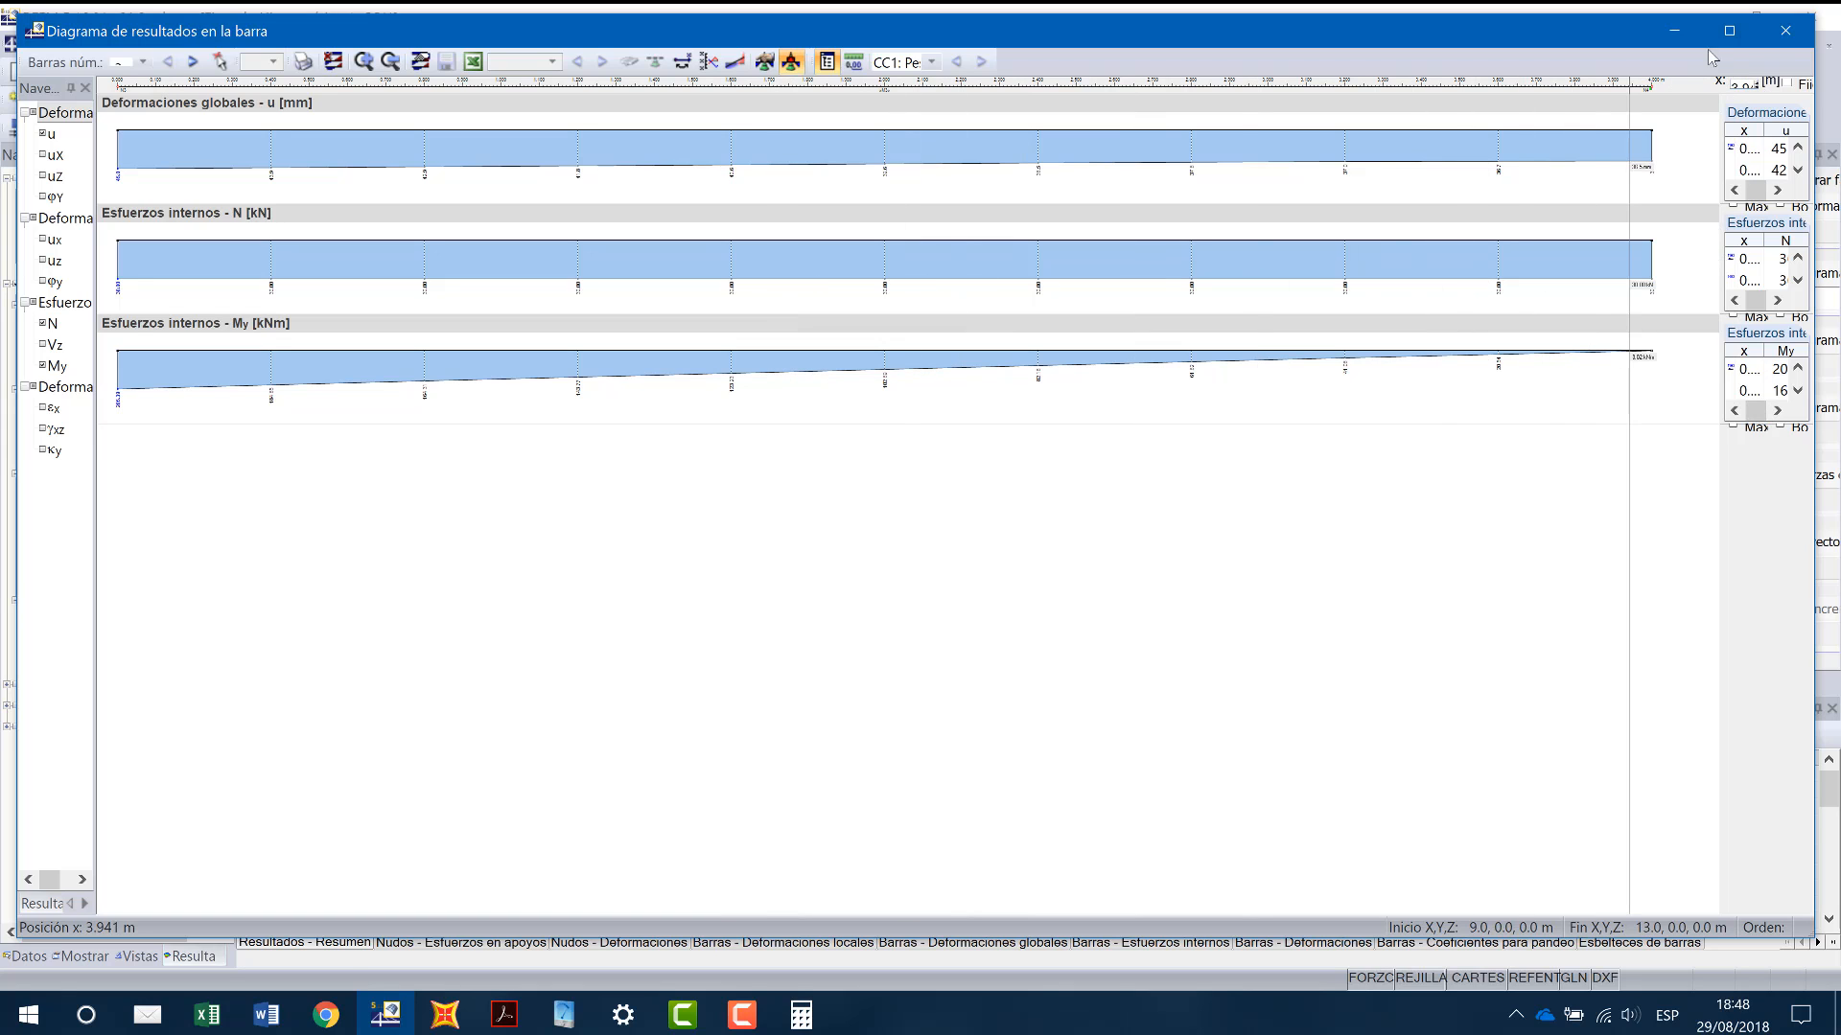
click(1783, 32)
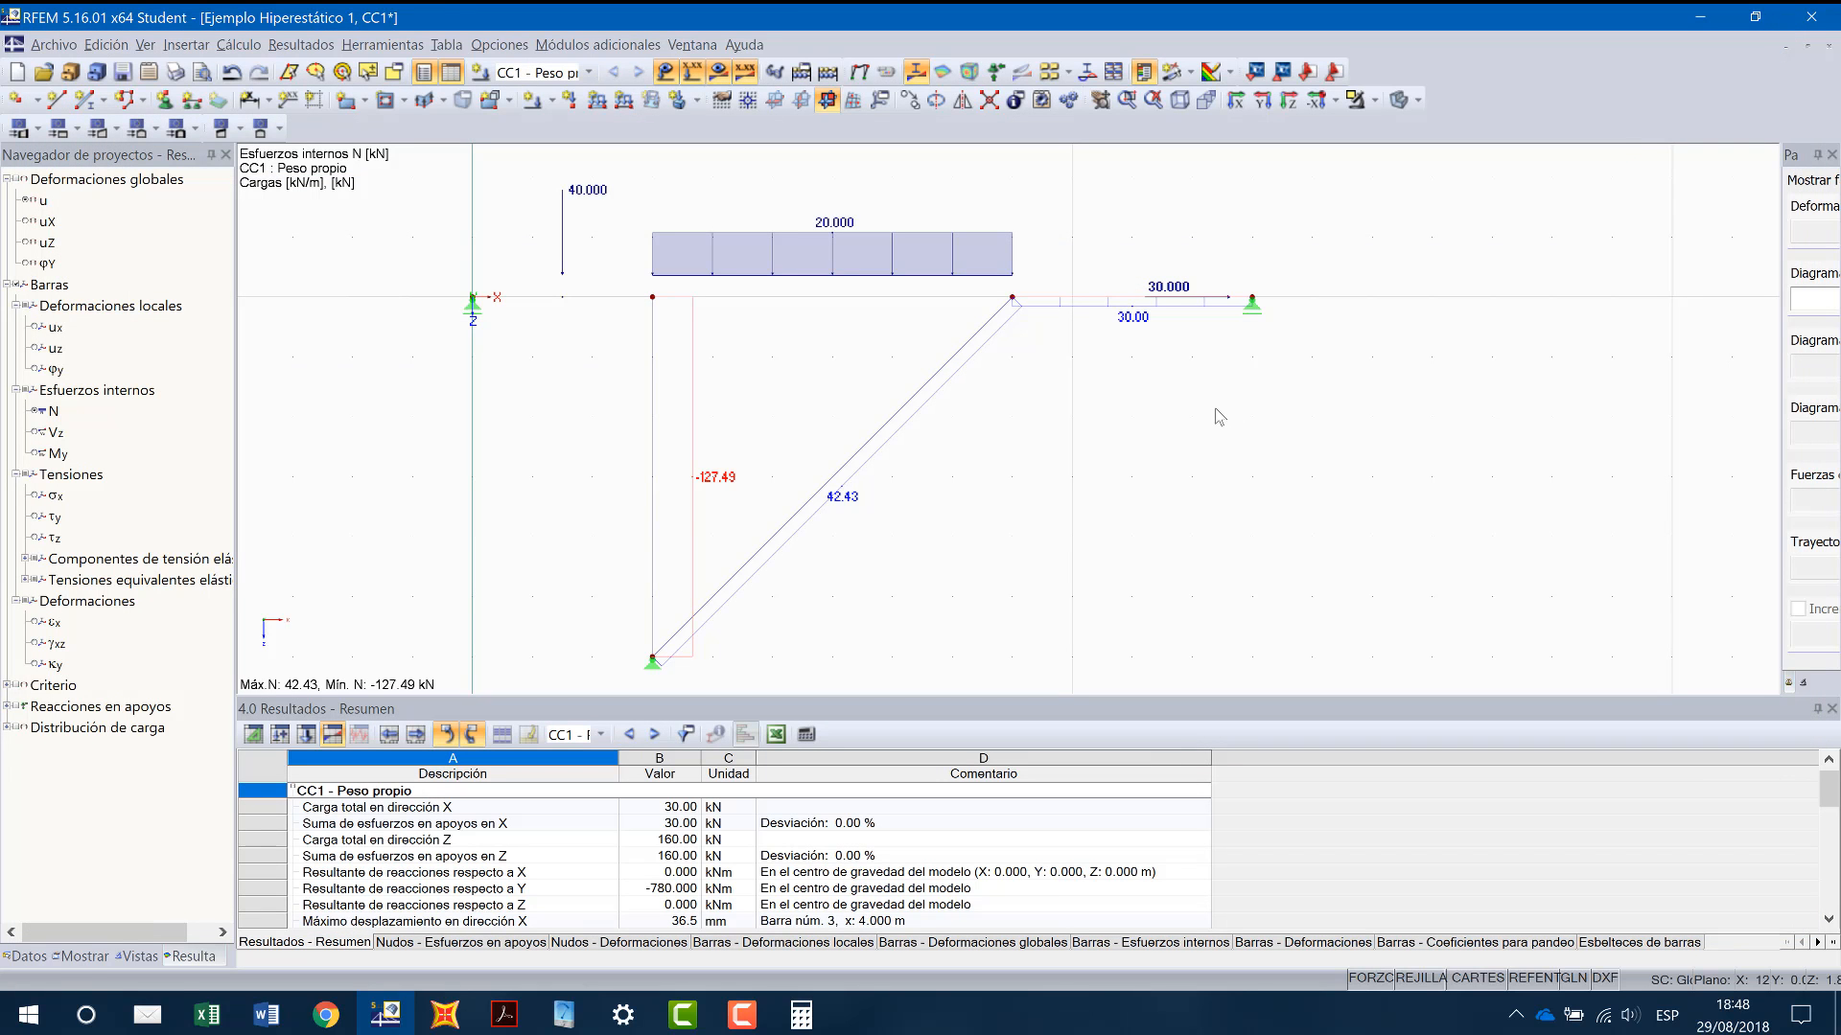